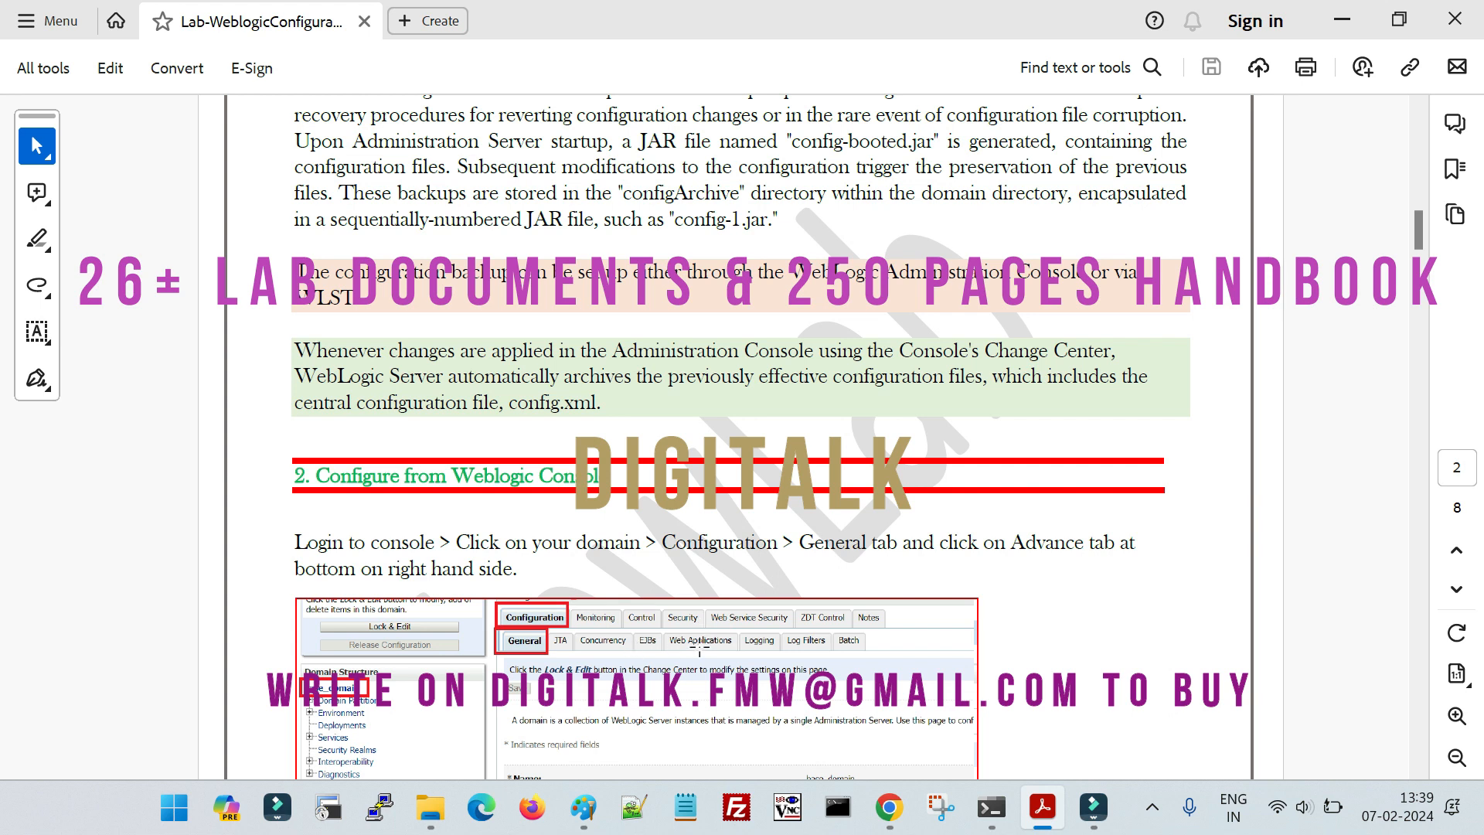
- Read the document's "About Configuration File Archiving" section on configuration backups and the configArchive directory
scroll(772, 618, down, 10)
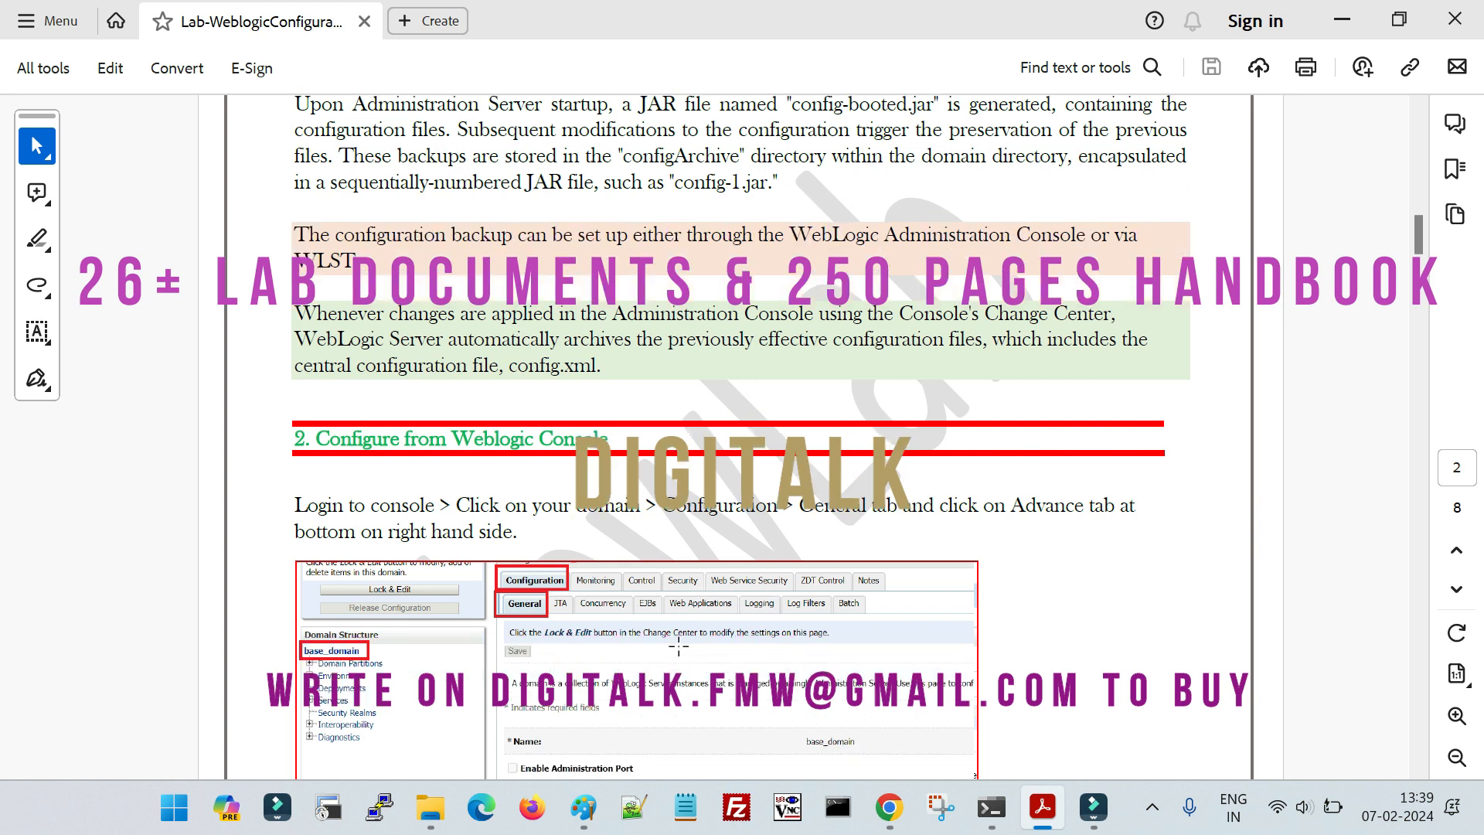
scroll(679, 646, up, 3)
scroll(678, 646, up, 10)
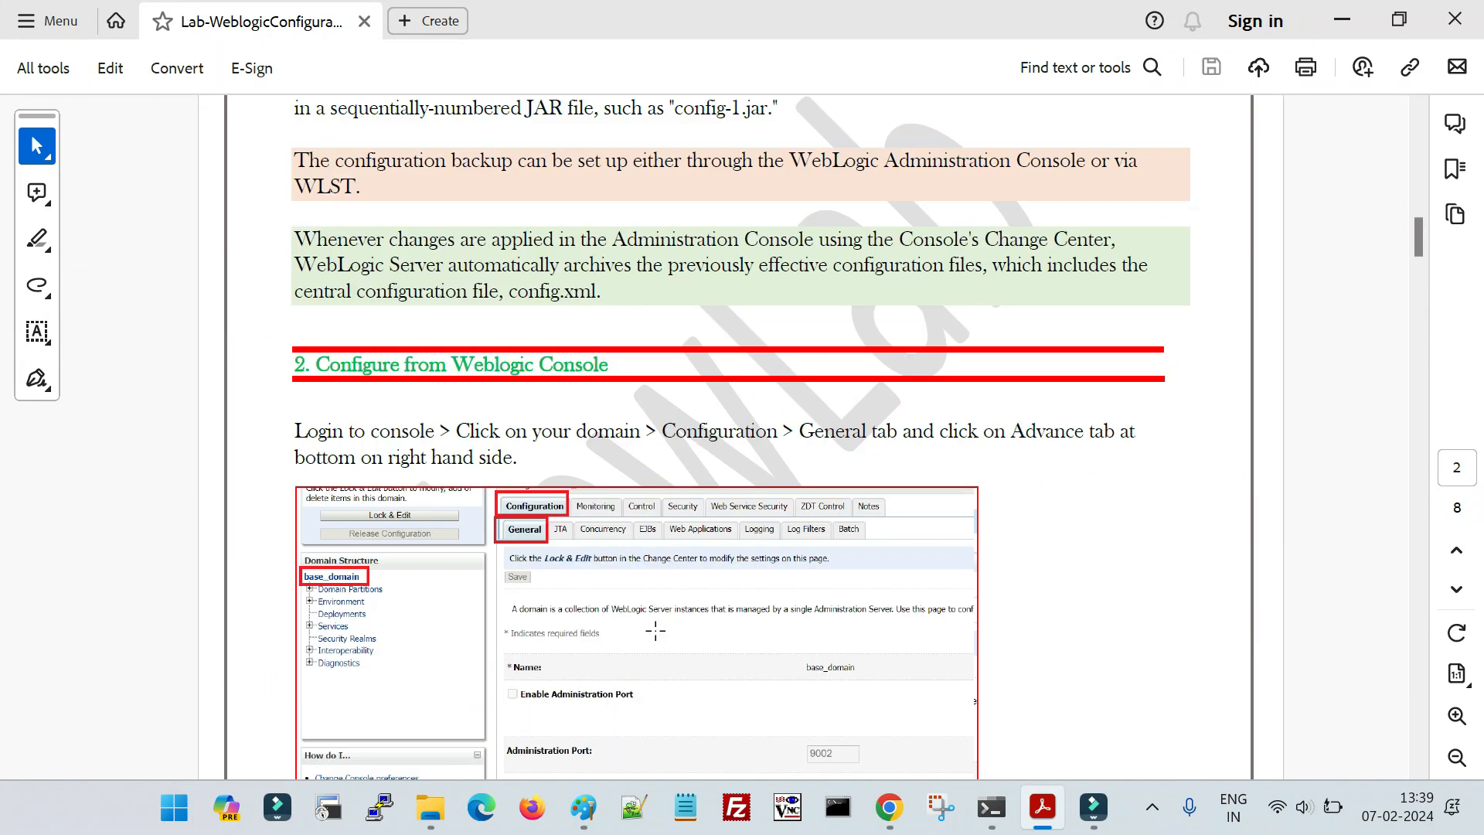
scroll(645, 621, down, 3)
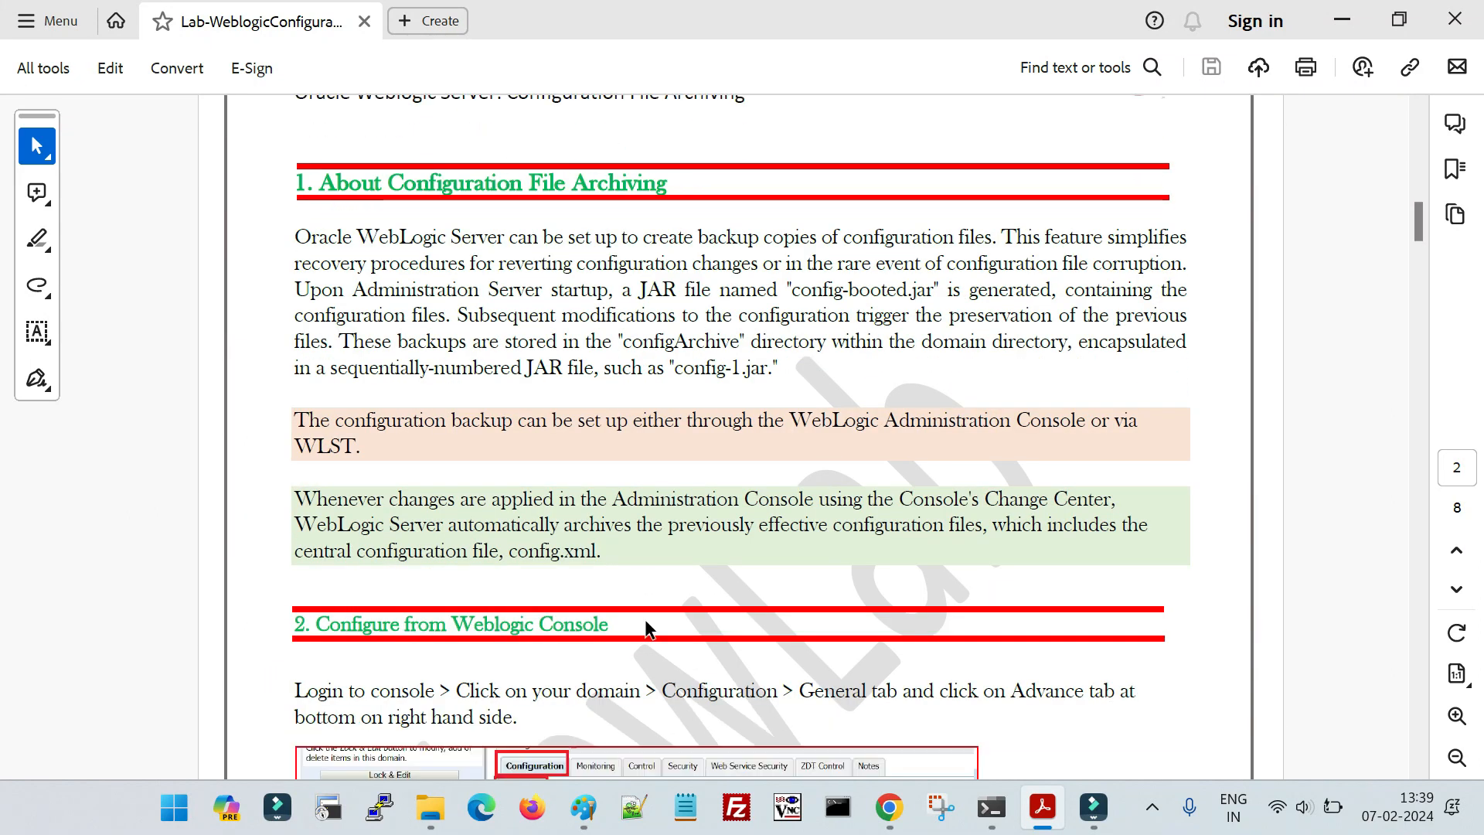
drag(389, 184, 668, 185)
click(382, 280)
drag(317, 245, 599, 551)
click(572, 469)
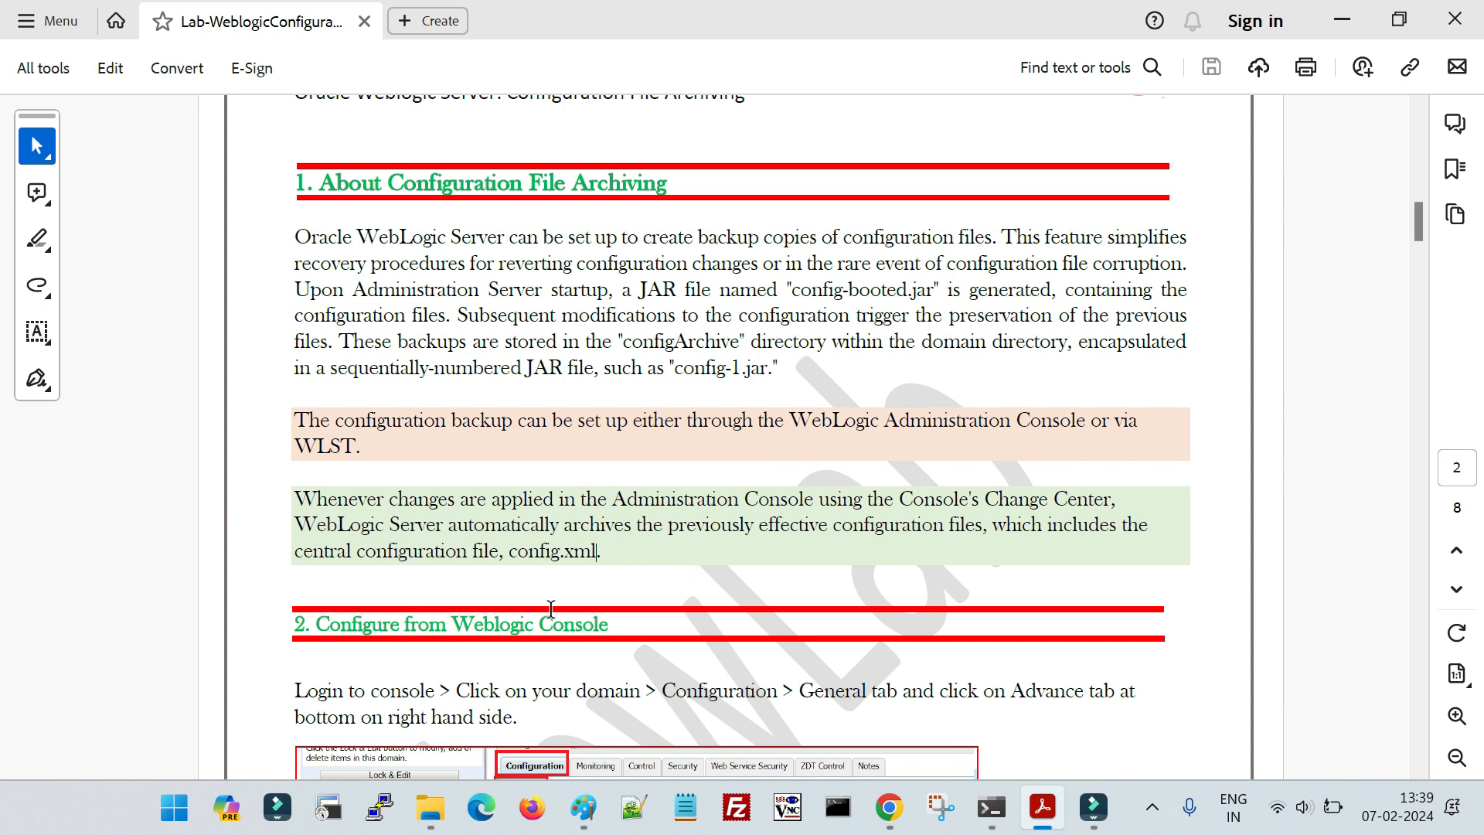
- Look through the lab document's instructions for configuring archiving from the WebLogic console and with WLST
scroll(611, 643, down, 4)
scroll(610, 648, down, 1)
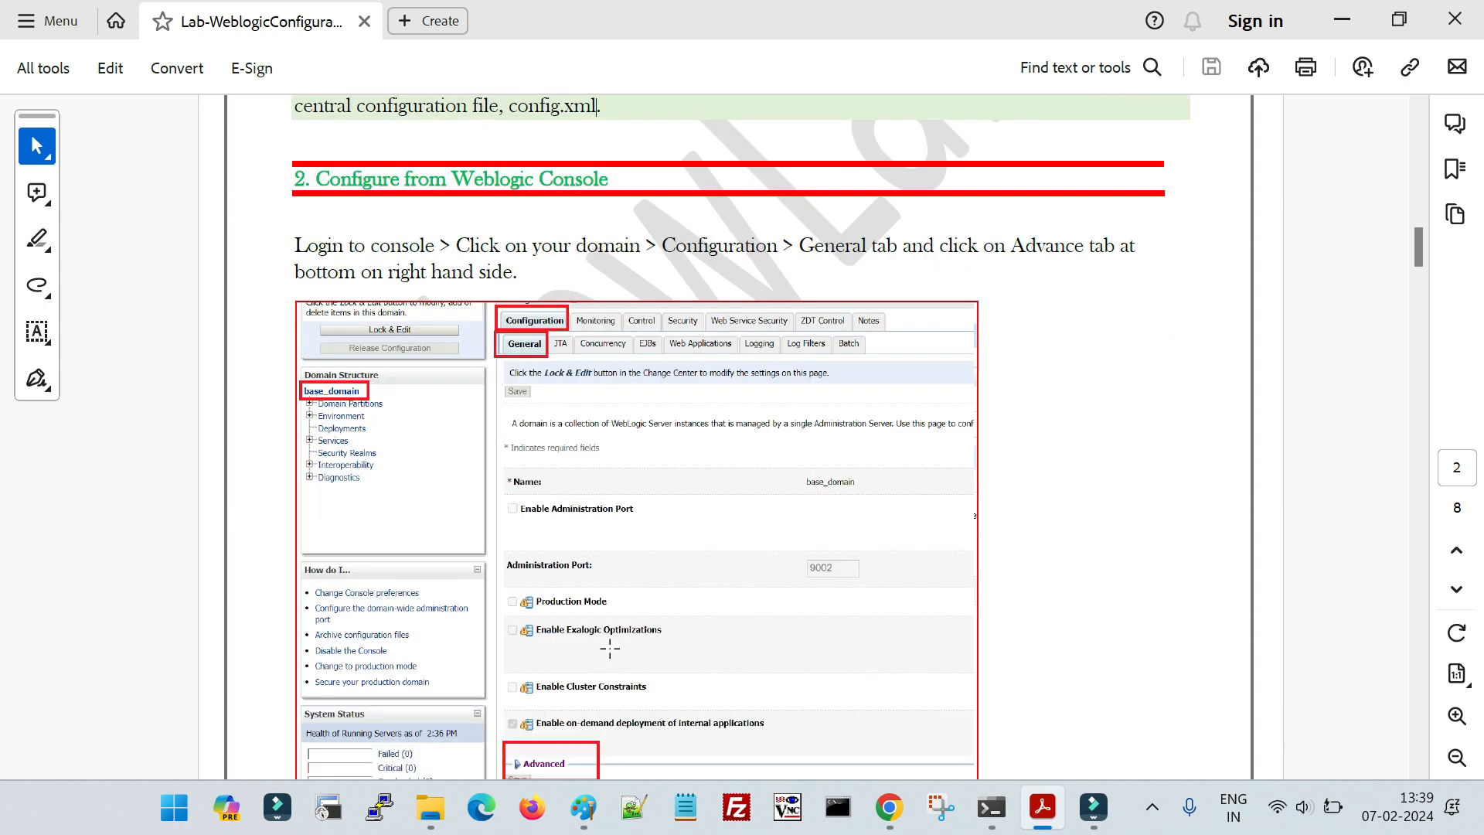
scroll(599, 648, down, 13)
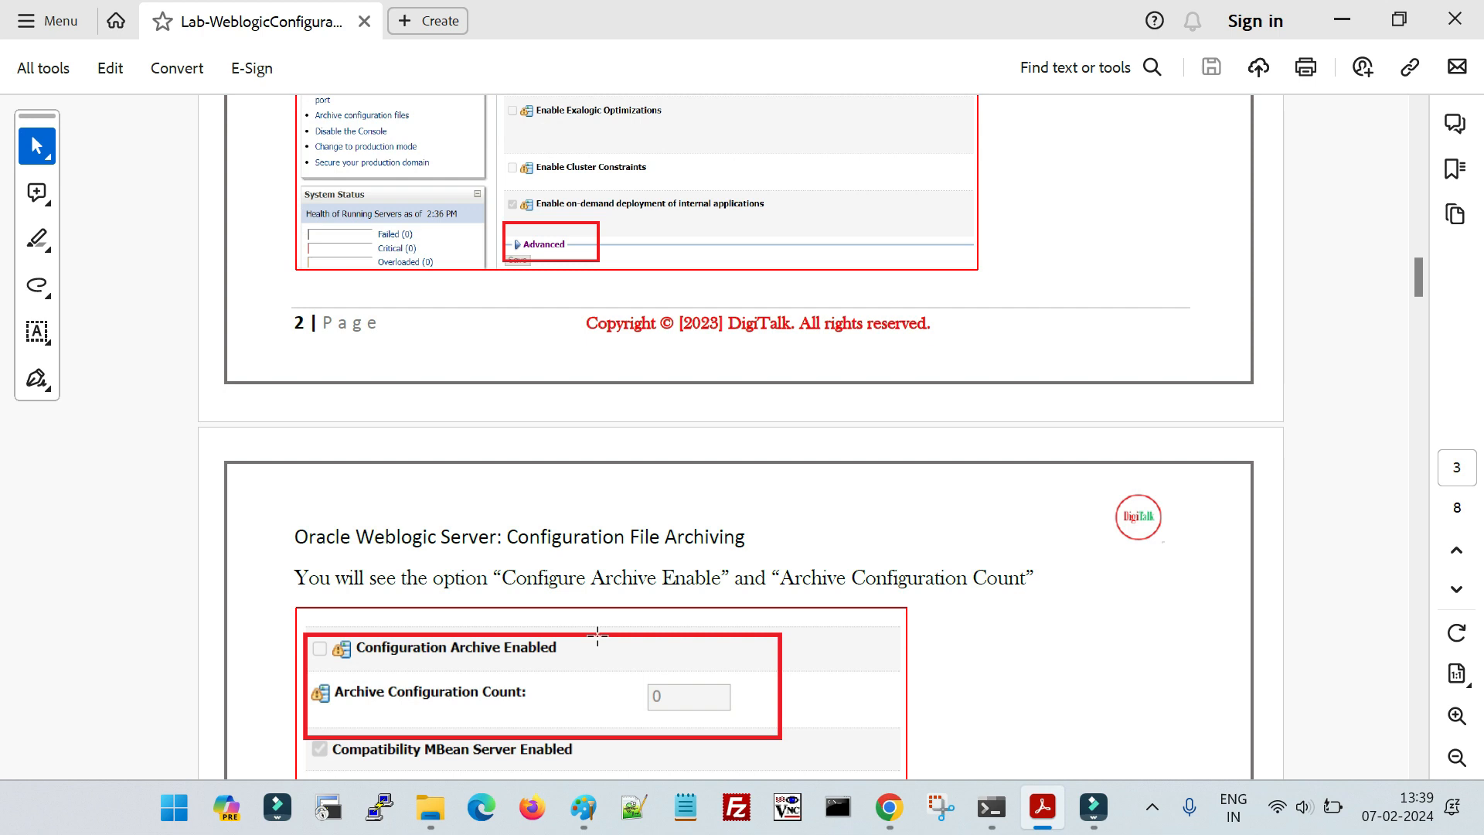
scroll(581, 641, down, 5)
scroll(582, 641, up, 9)
scroll(580, 641, up, 10)
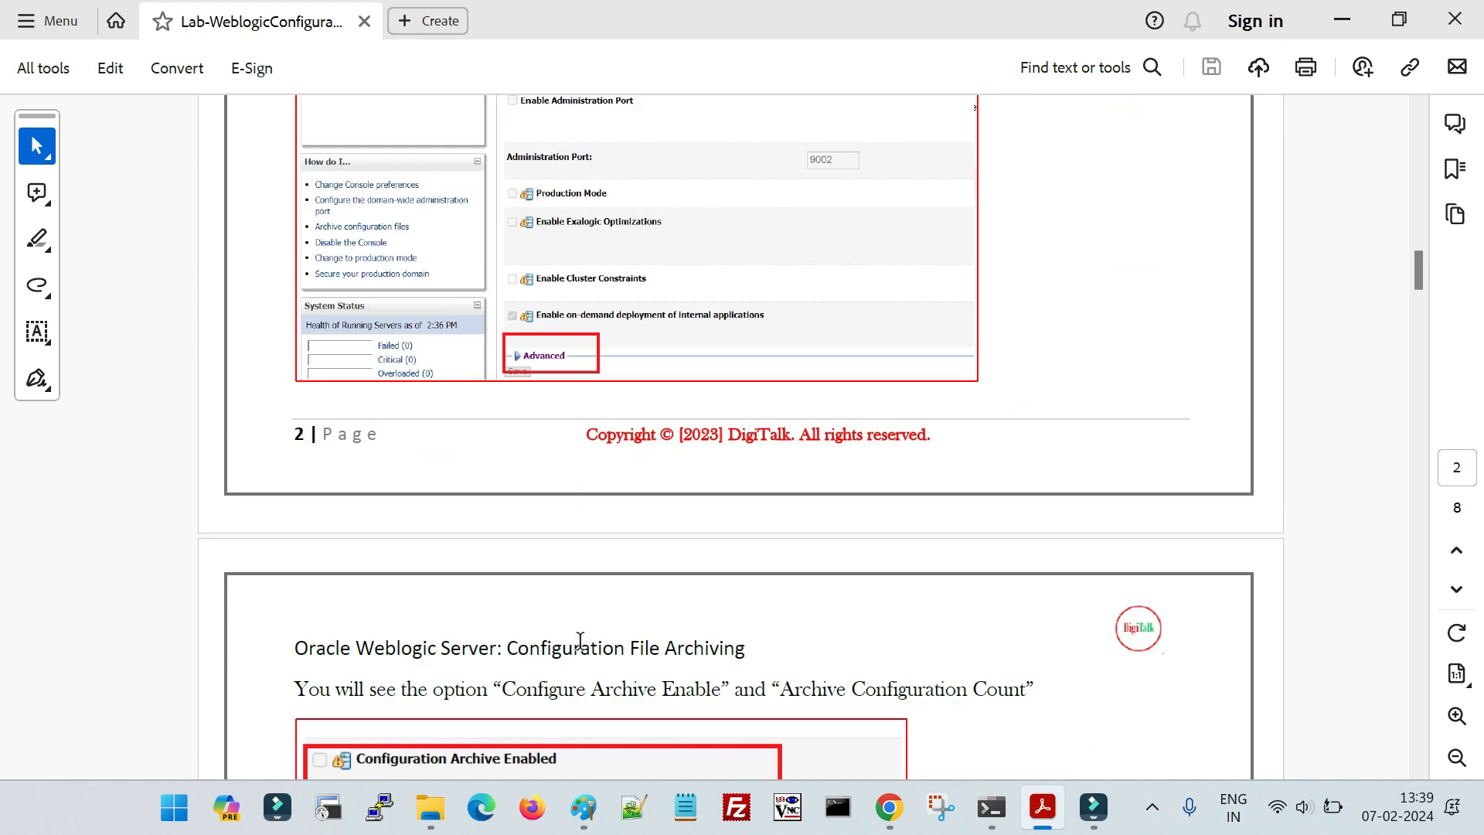
scroll(580, 641, down, 13)
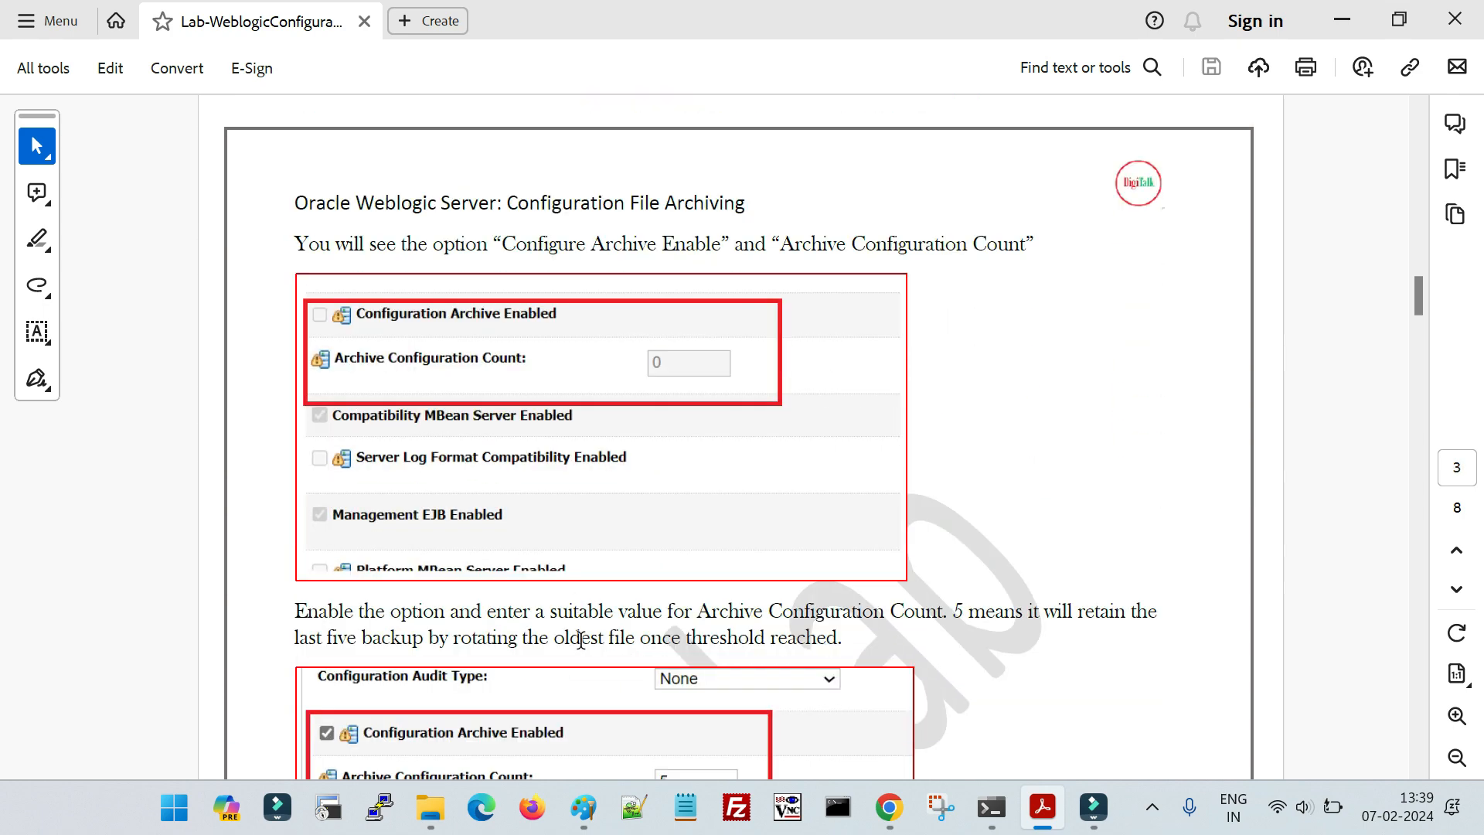
scroll(581, 640, down, 16)
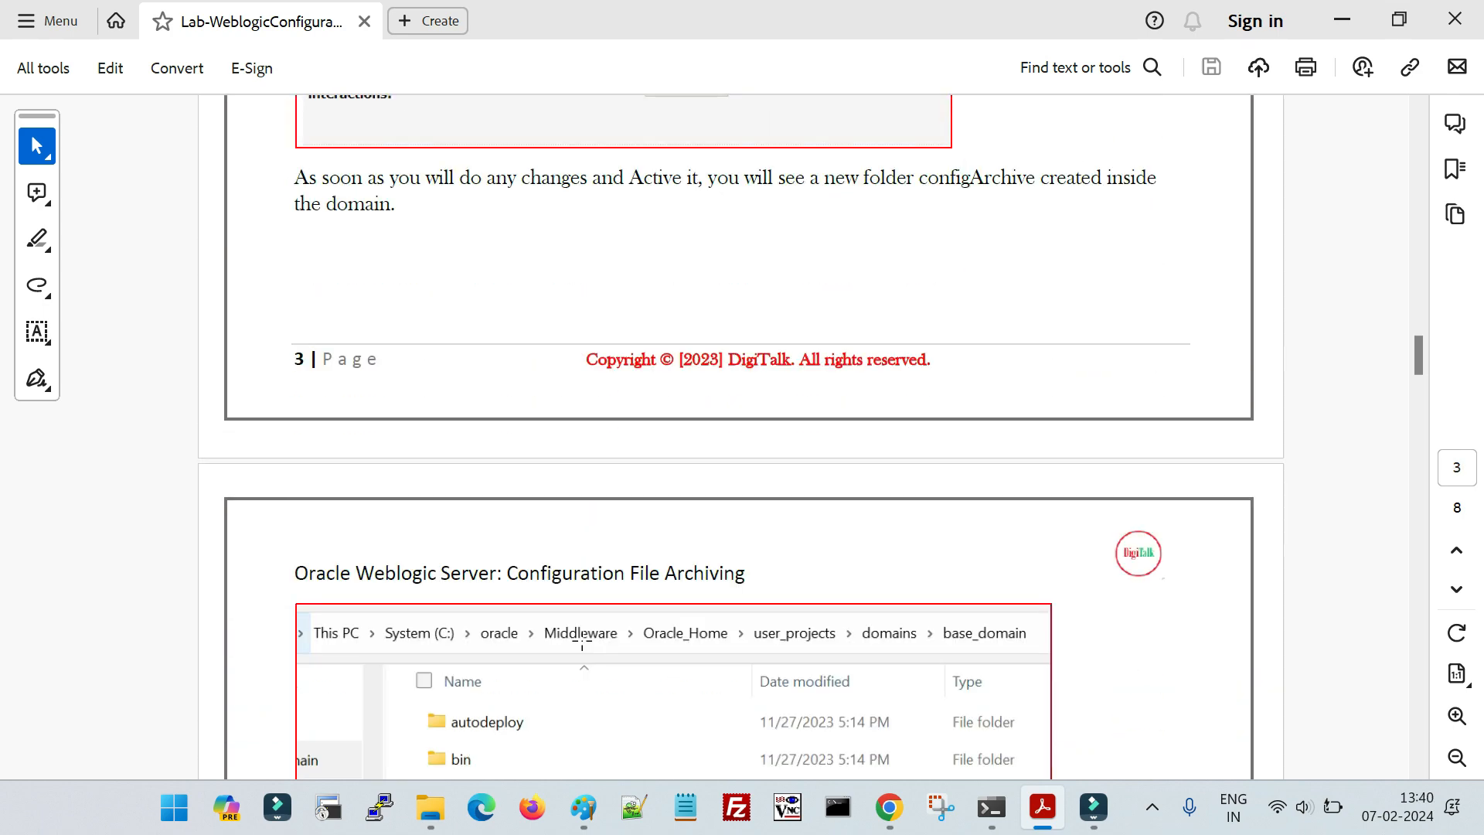
scroll(582, 647, down, 20)
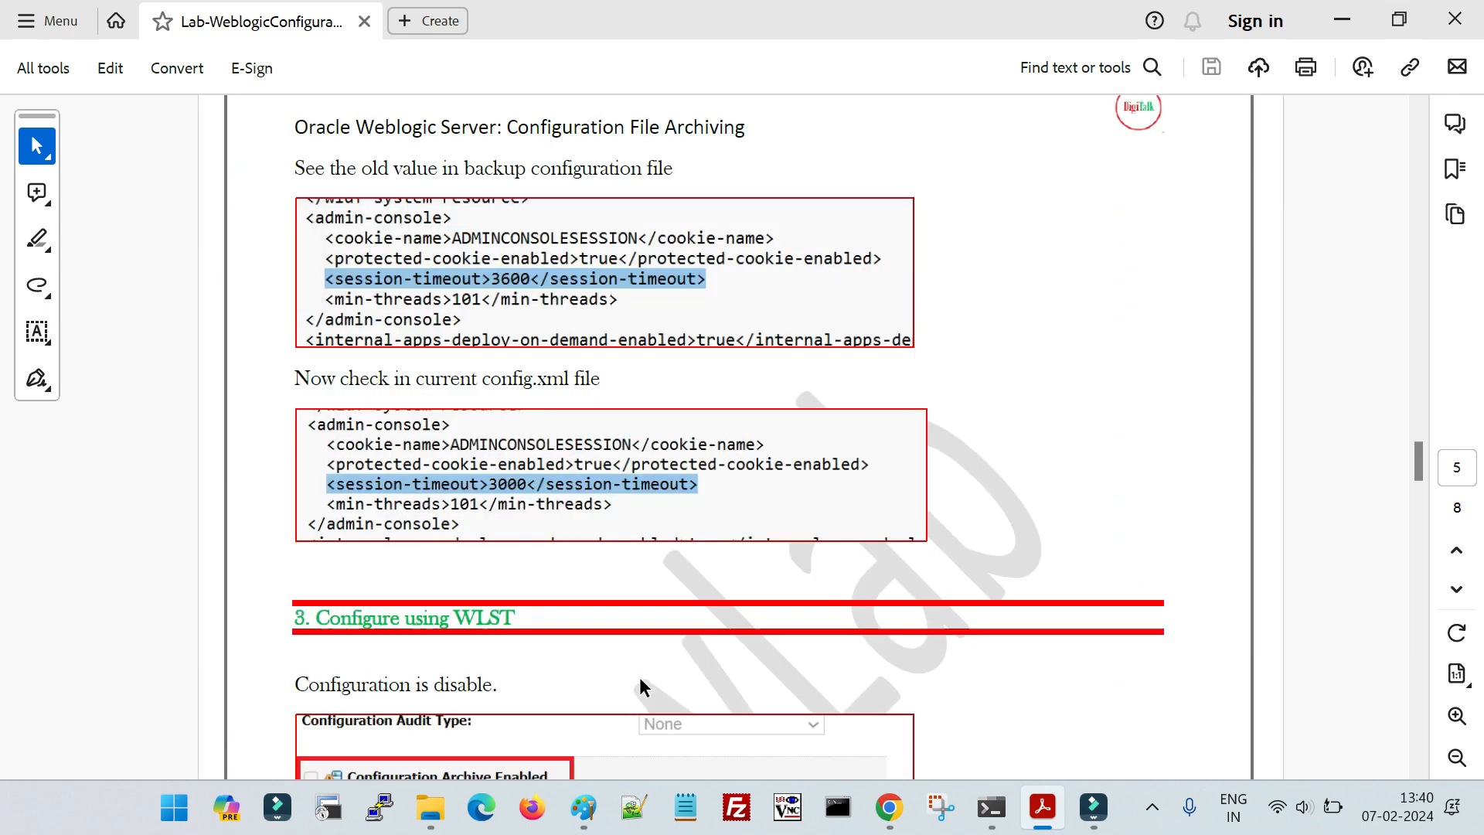
scroll(641, 685, up, 3)
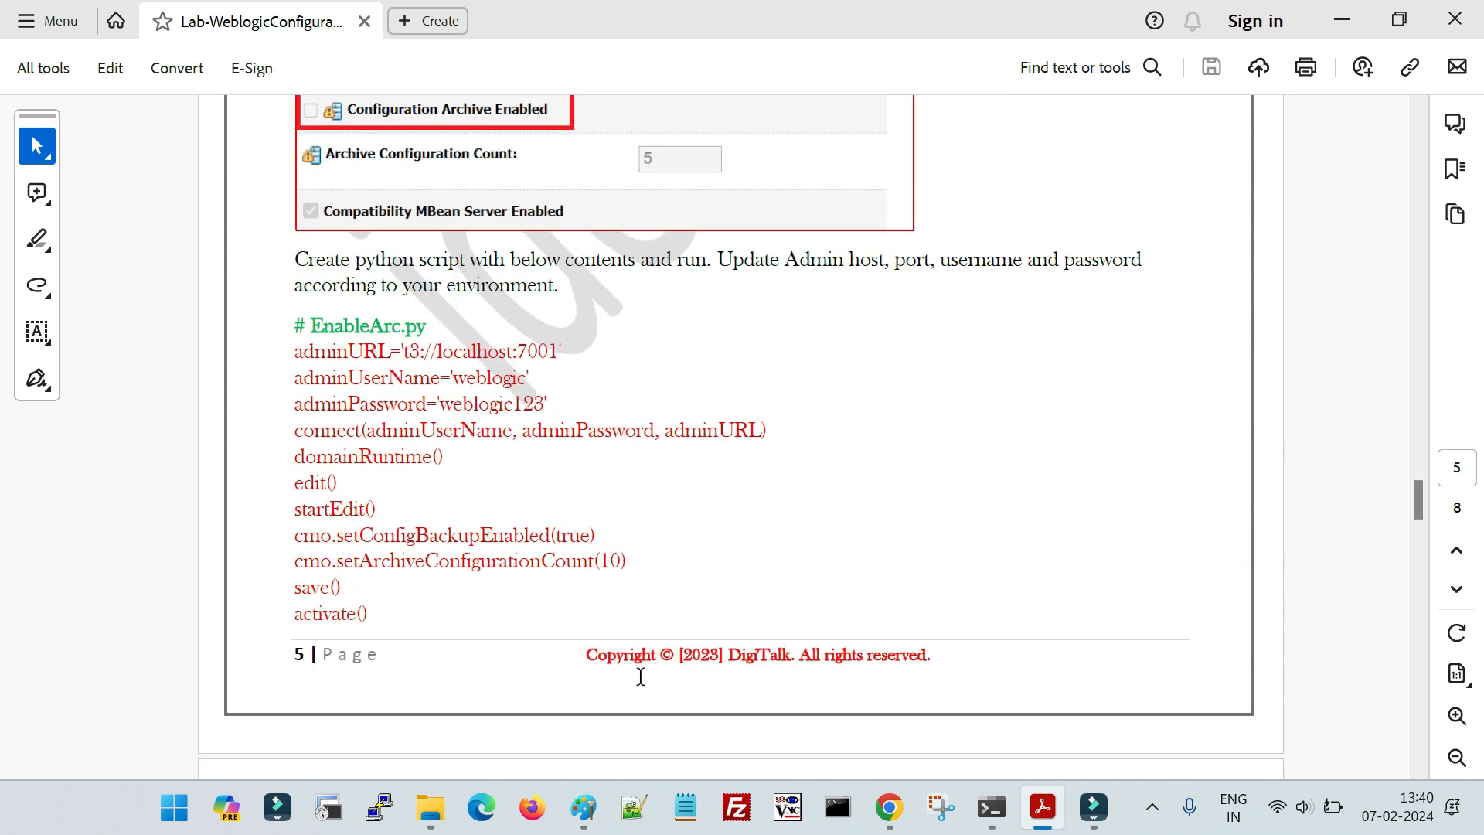
scroll(640, 678, up, 8)
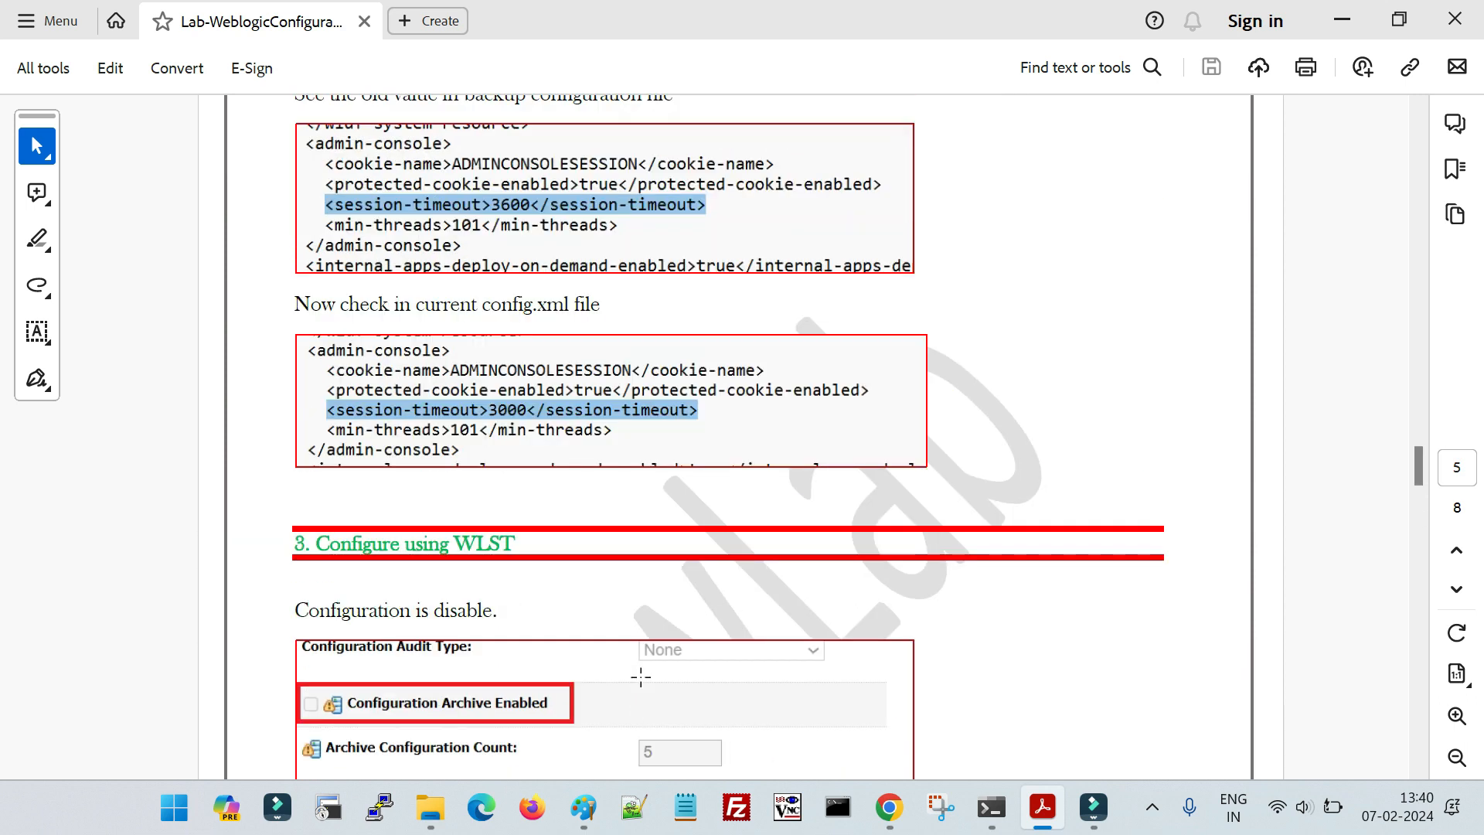
- Switch to the WebLogic console in Chrome and view the domain's Summary of Servers
click(481, 807)
click(1458, 18)
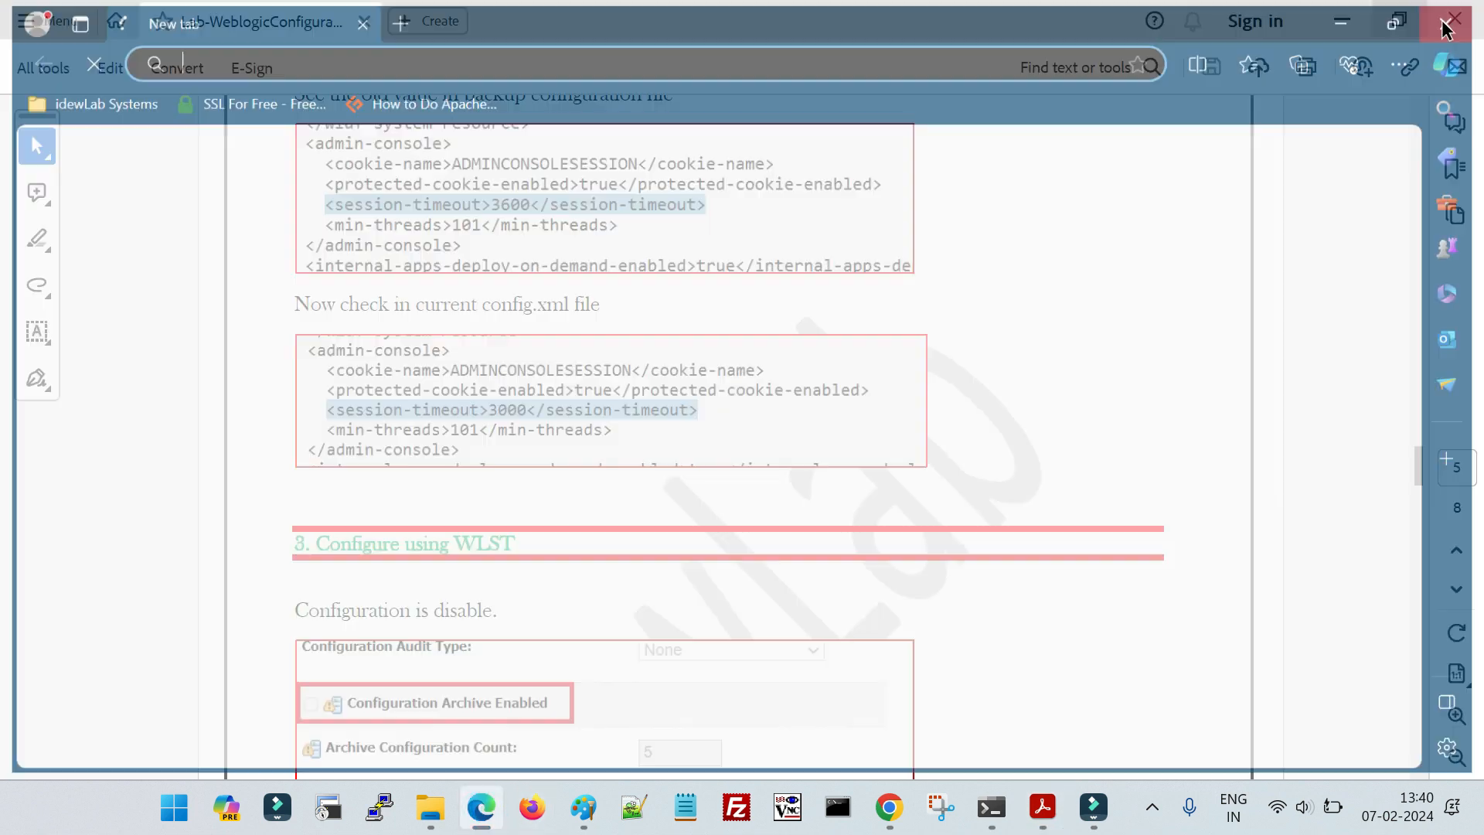
click(889, 807)
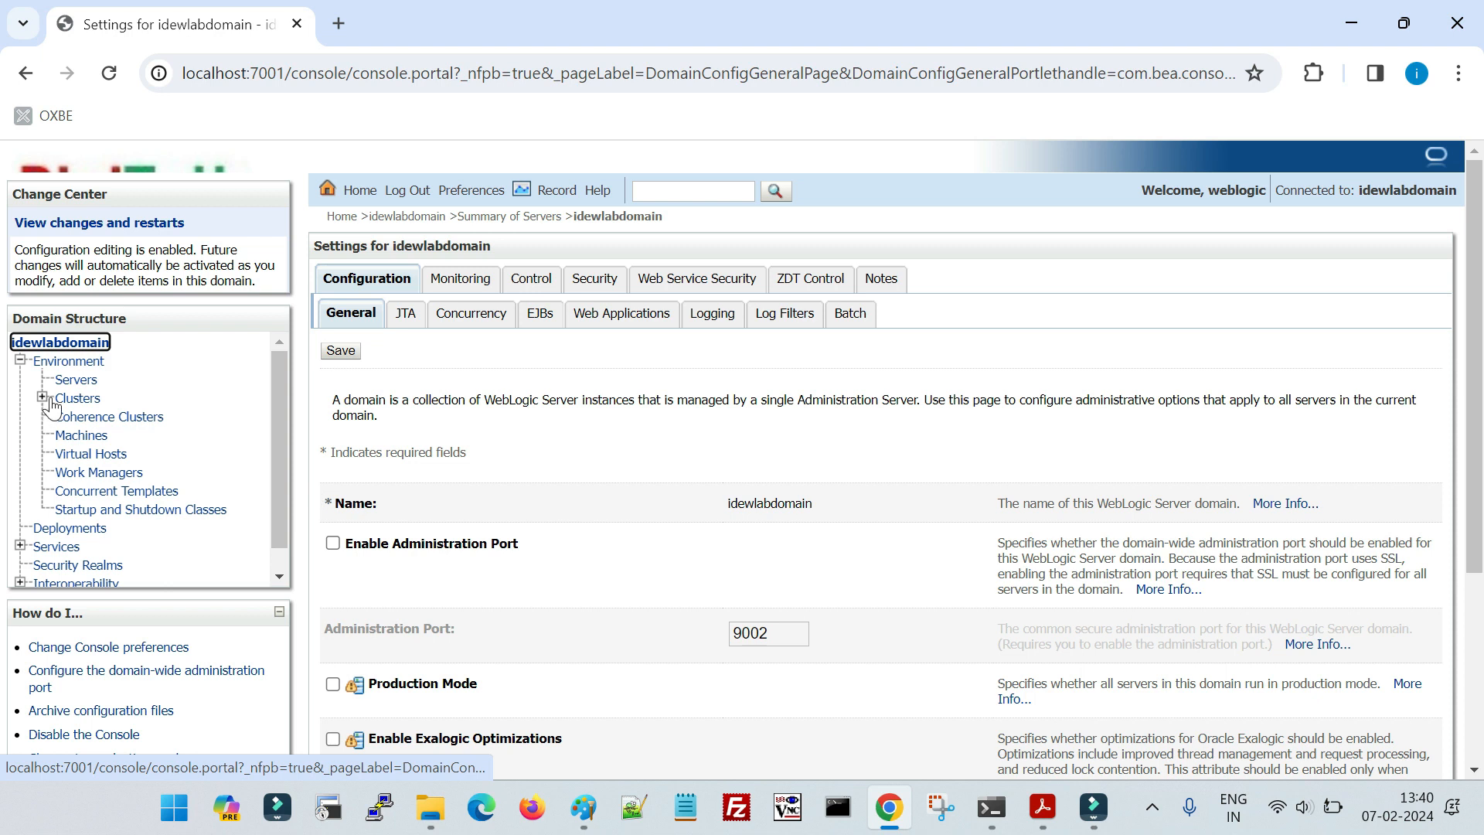
click(75, 379)
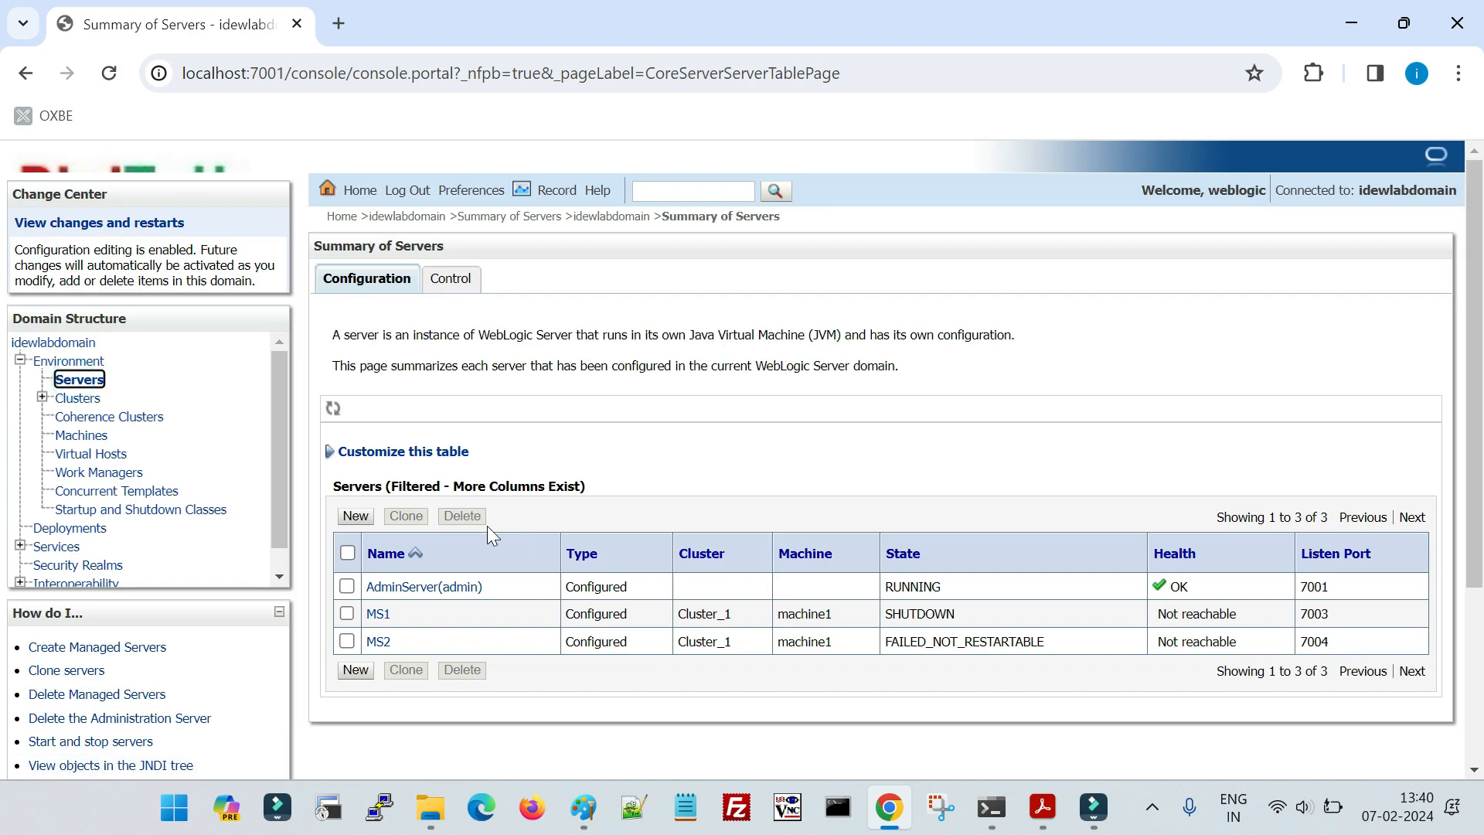
- Open the general configuration of idewlabdomain and expand its advanced settings to reach the configuration archive options
click(70, 348)
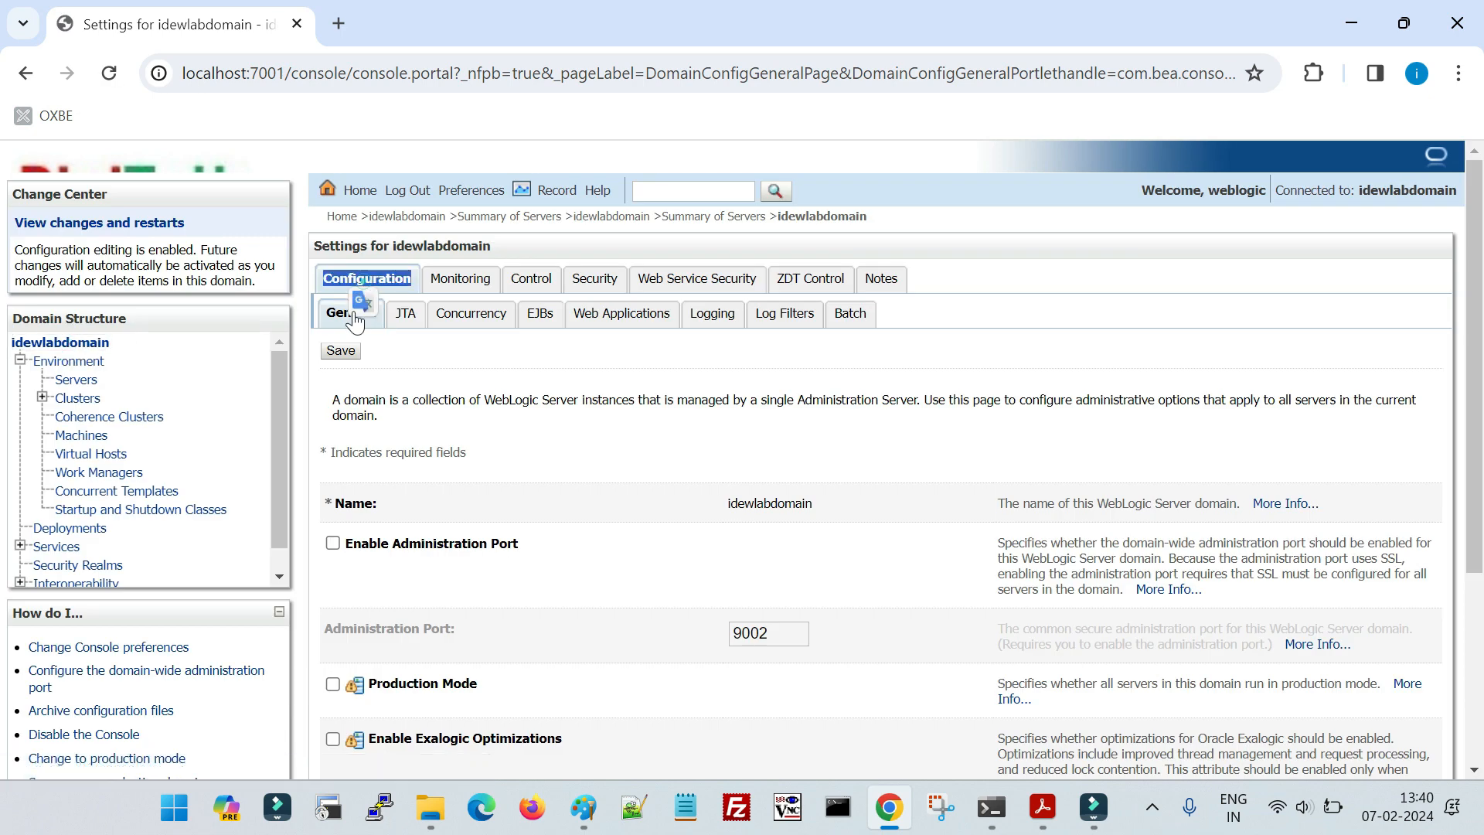
double_click(331, 311)
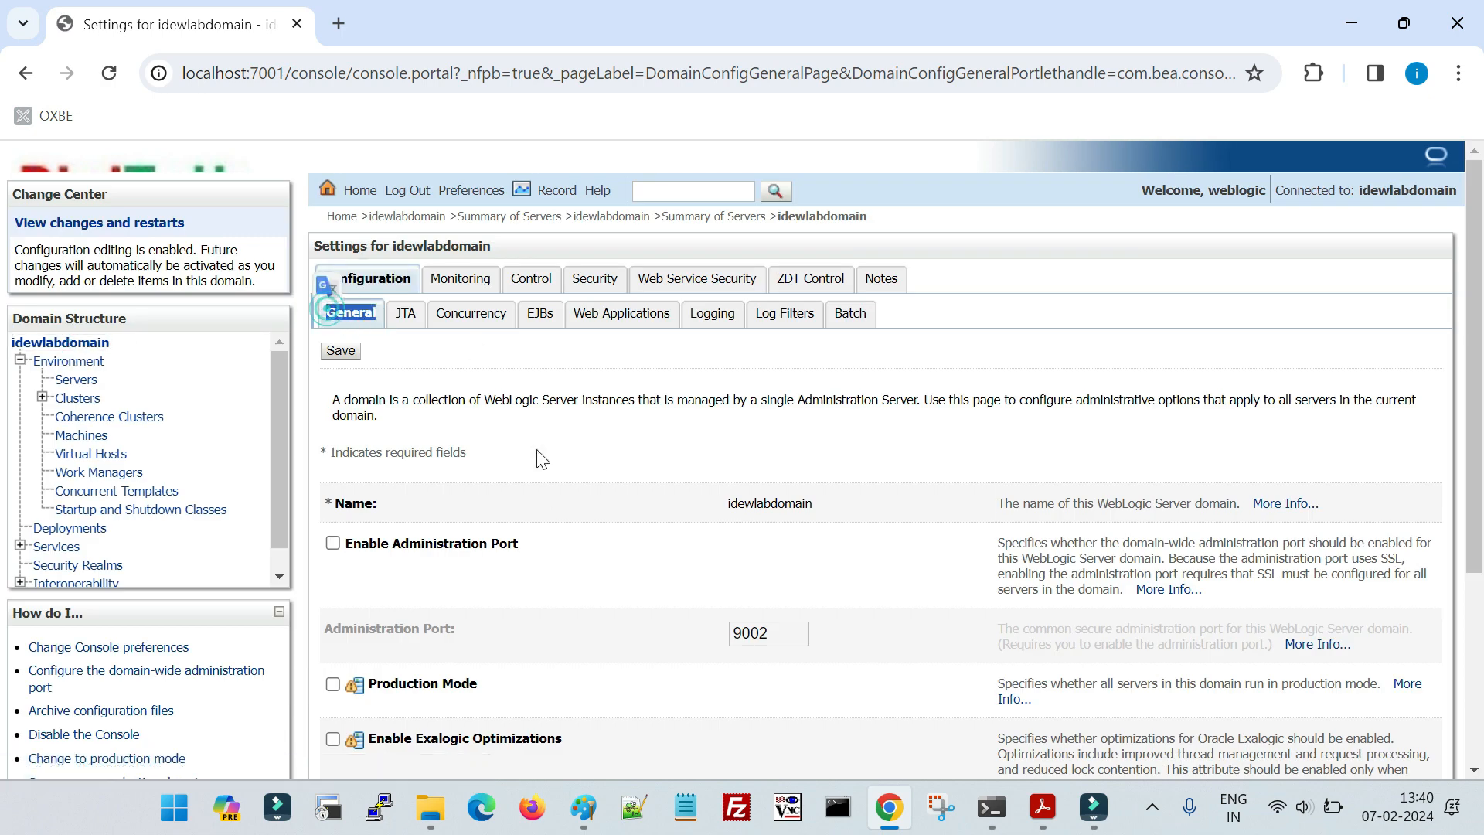
click(517, 371)
scroll(669, 533, down, 4)
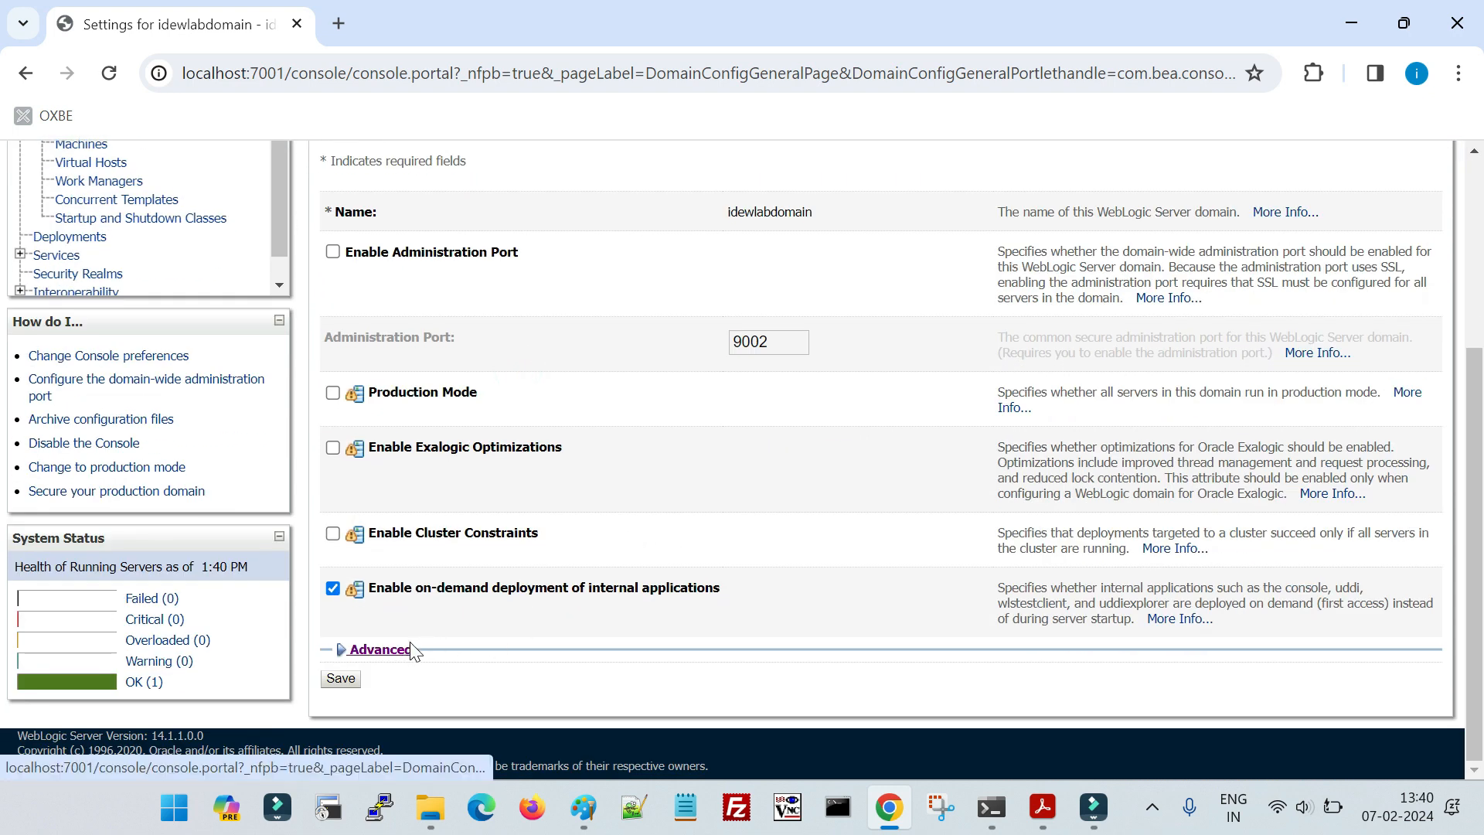
click(414, 649)
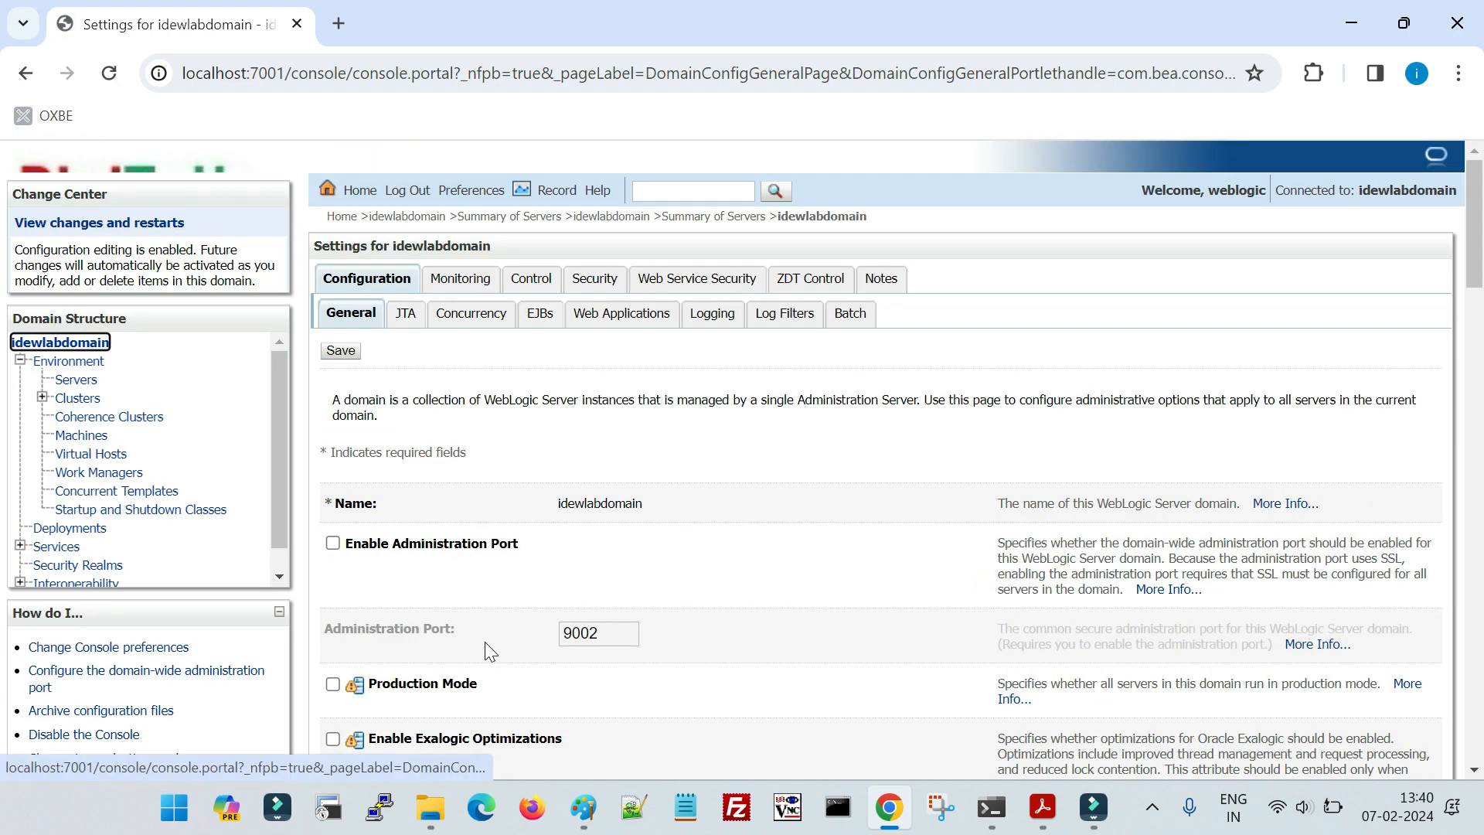
scroll(485, 642, down, 9)
scroll(480, 653, down, 8)
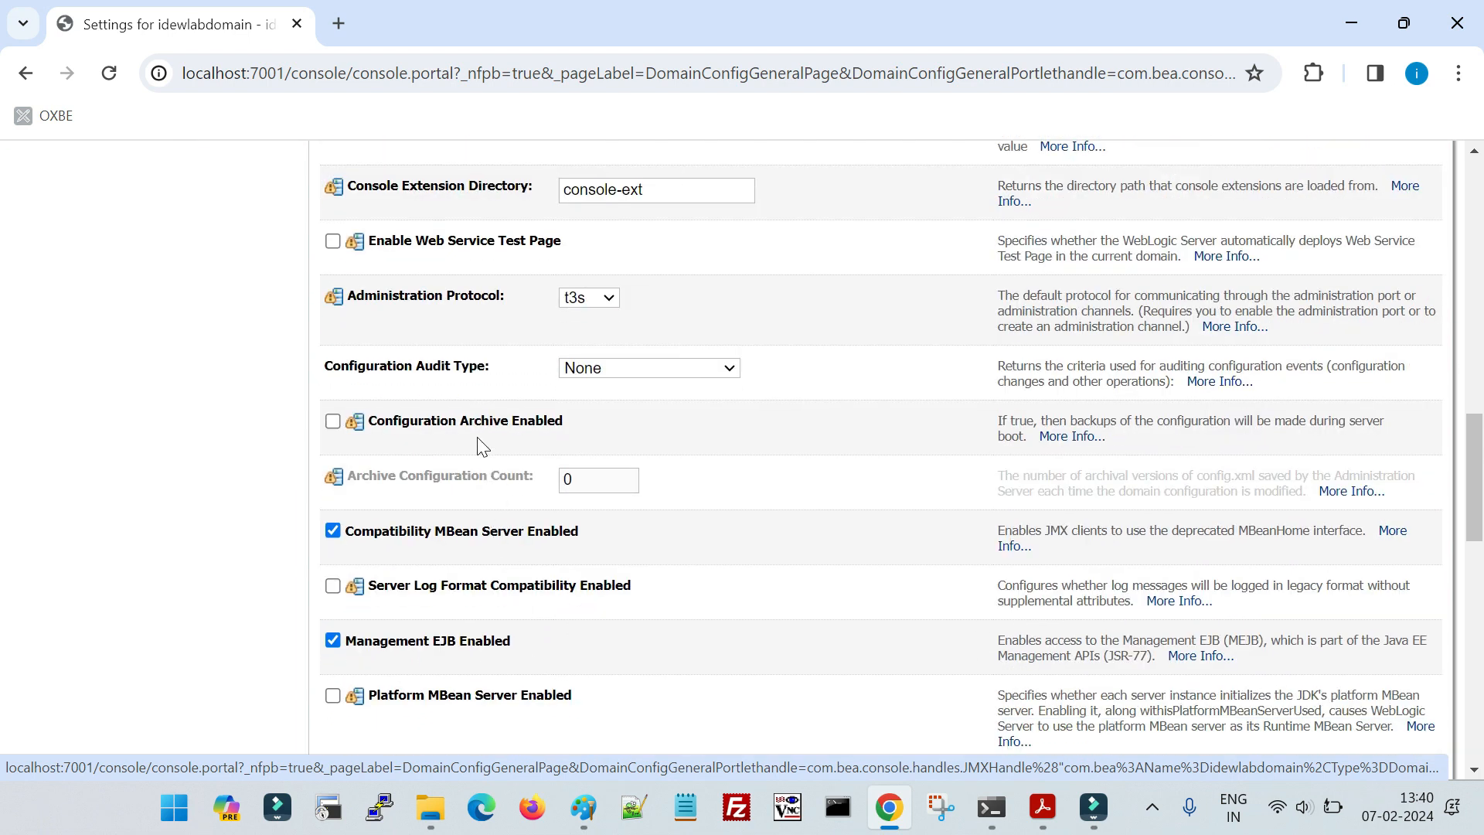
- Examine the Configuration Archive Enabled and Archive Configuration Count options in the domain's advanced settings
drag(375, 427, 565, 425)
click(572, 422)
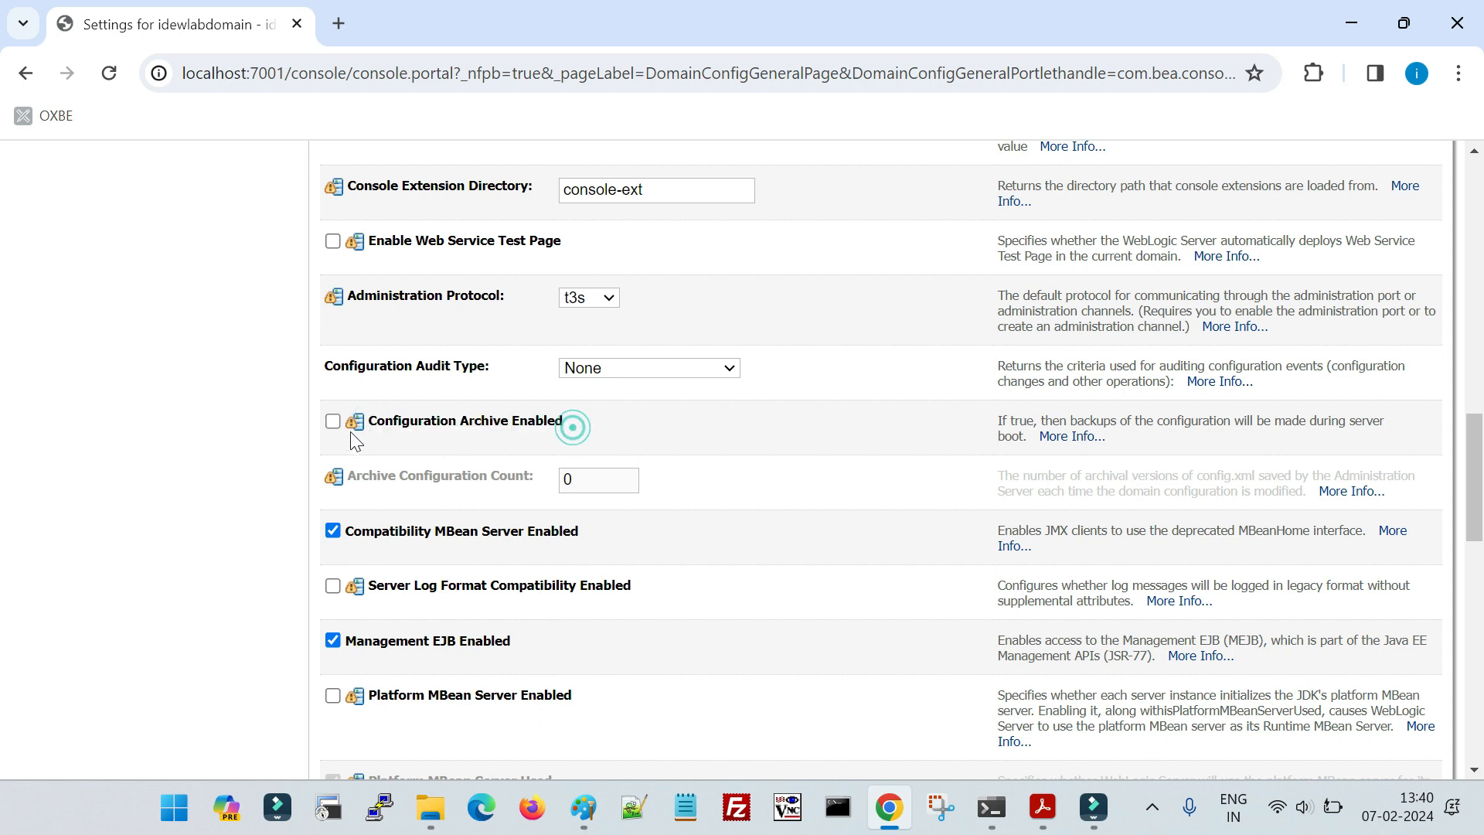
drag(349, 477, 530, 480)
click(416, 448)
drag(376, 428, 570, 431)
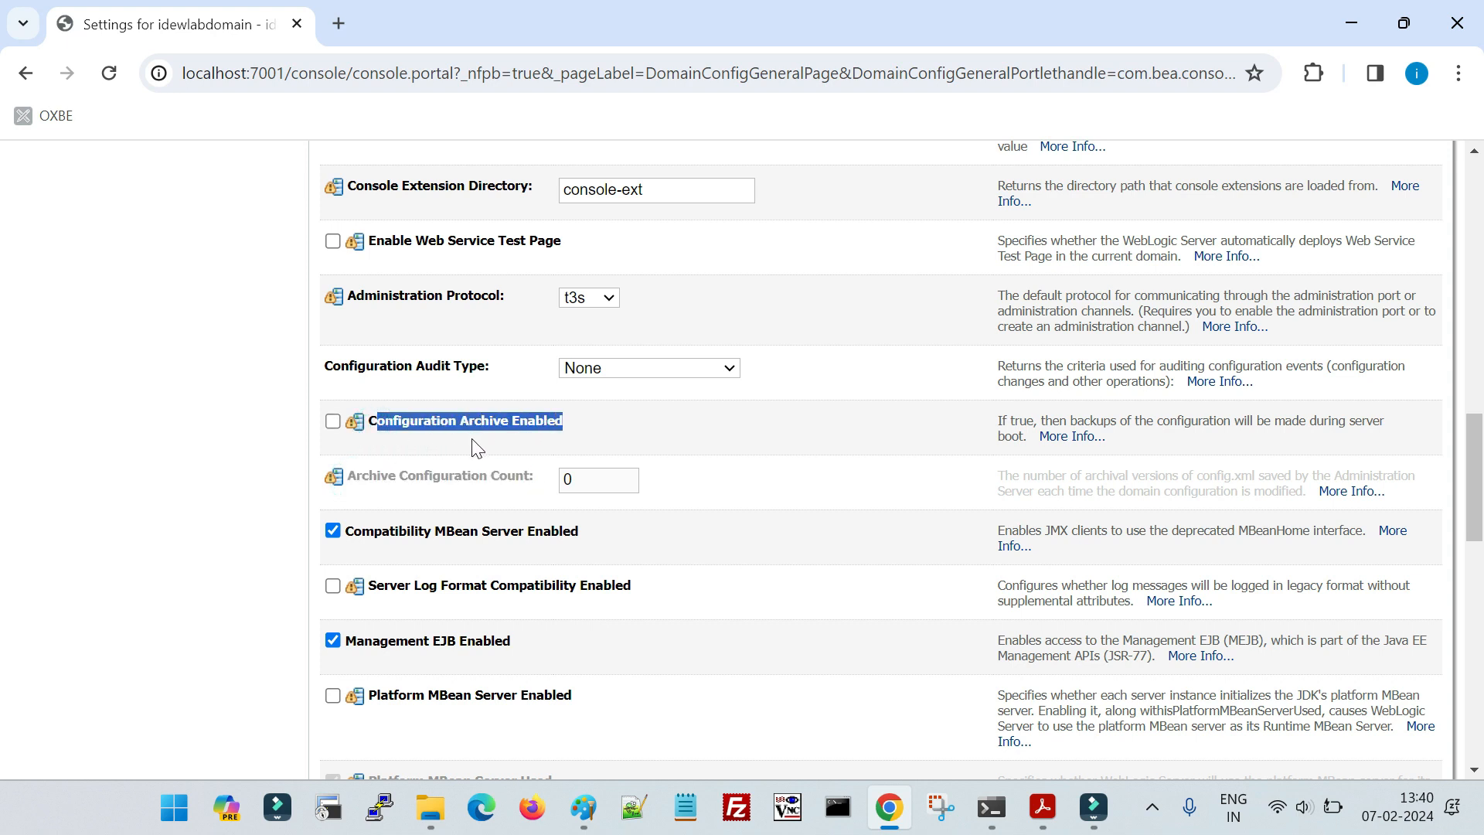
click(333, 423)
click(377, 429)
drag(371, 429, 575, 433)
click(517, 436)
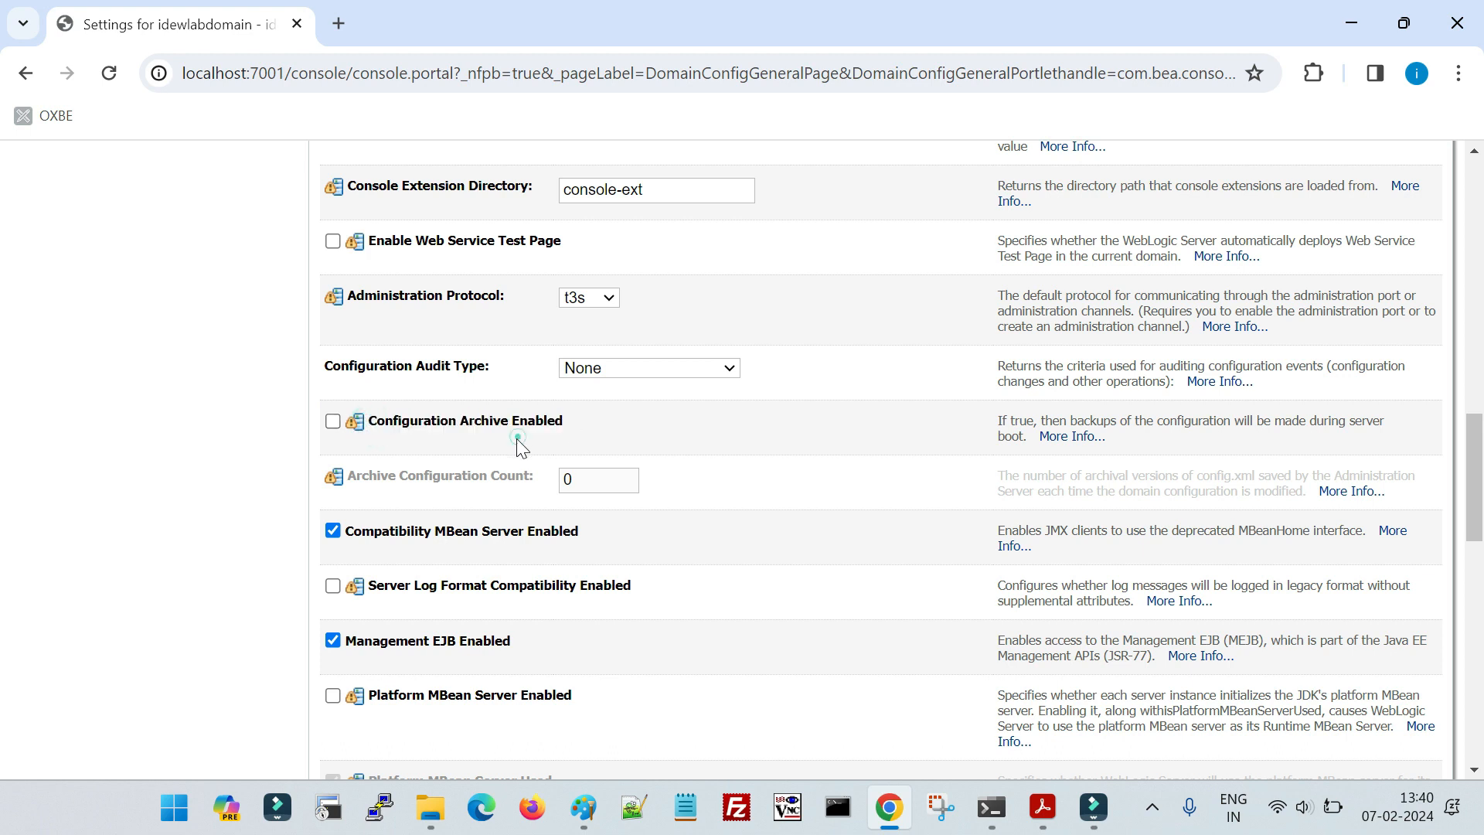
drag(350, 478, 555, 477)
- Enable Configuration Archive, set the Archive Configuration Count to 5, and save the domain settings
click(333, 421)
key(Tab)
text(5)
scroll(601, 528, up, 15)
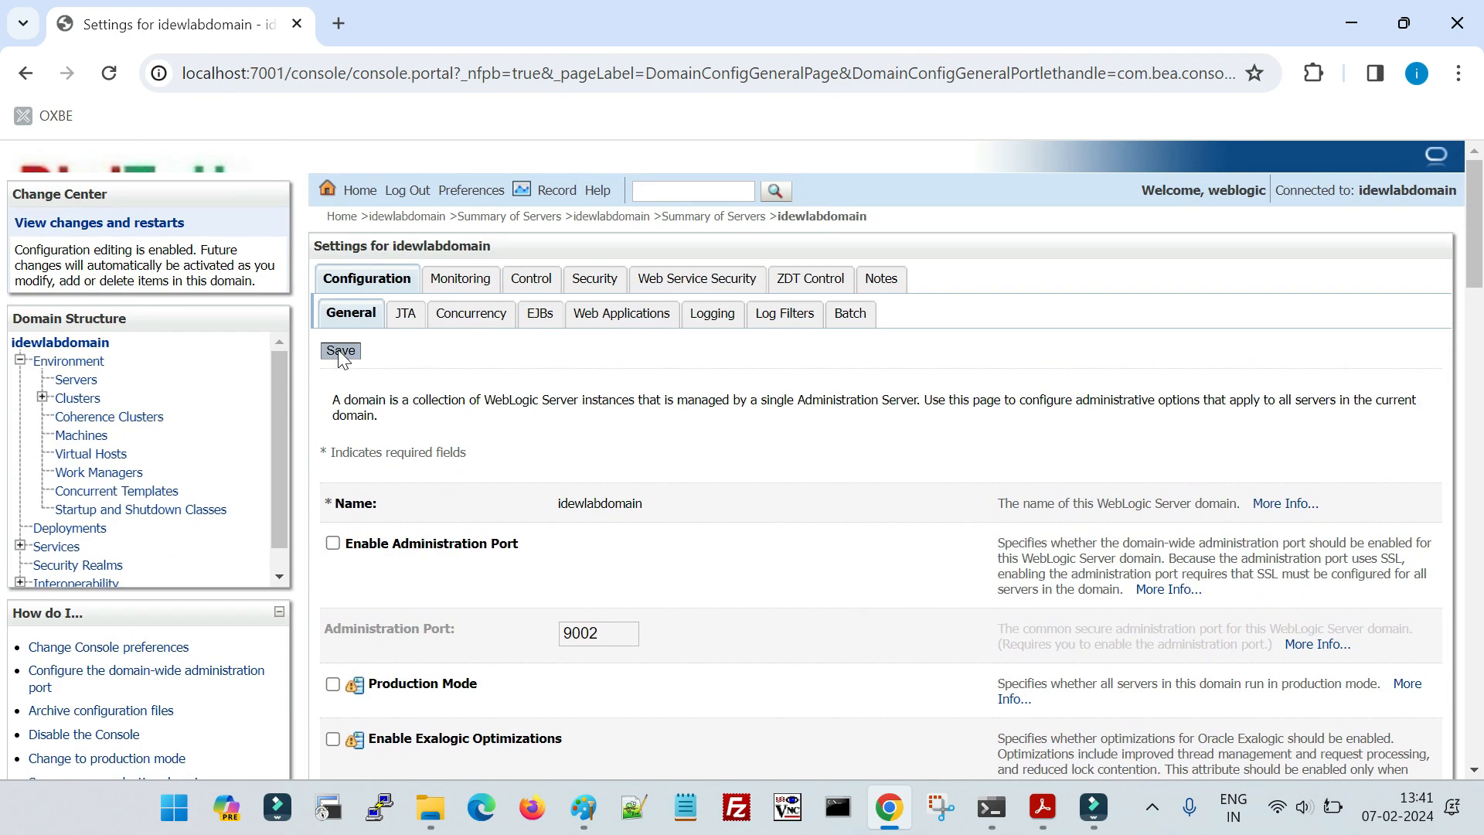
click(341, 352)
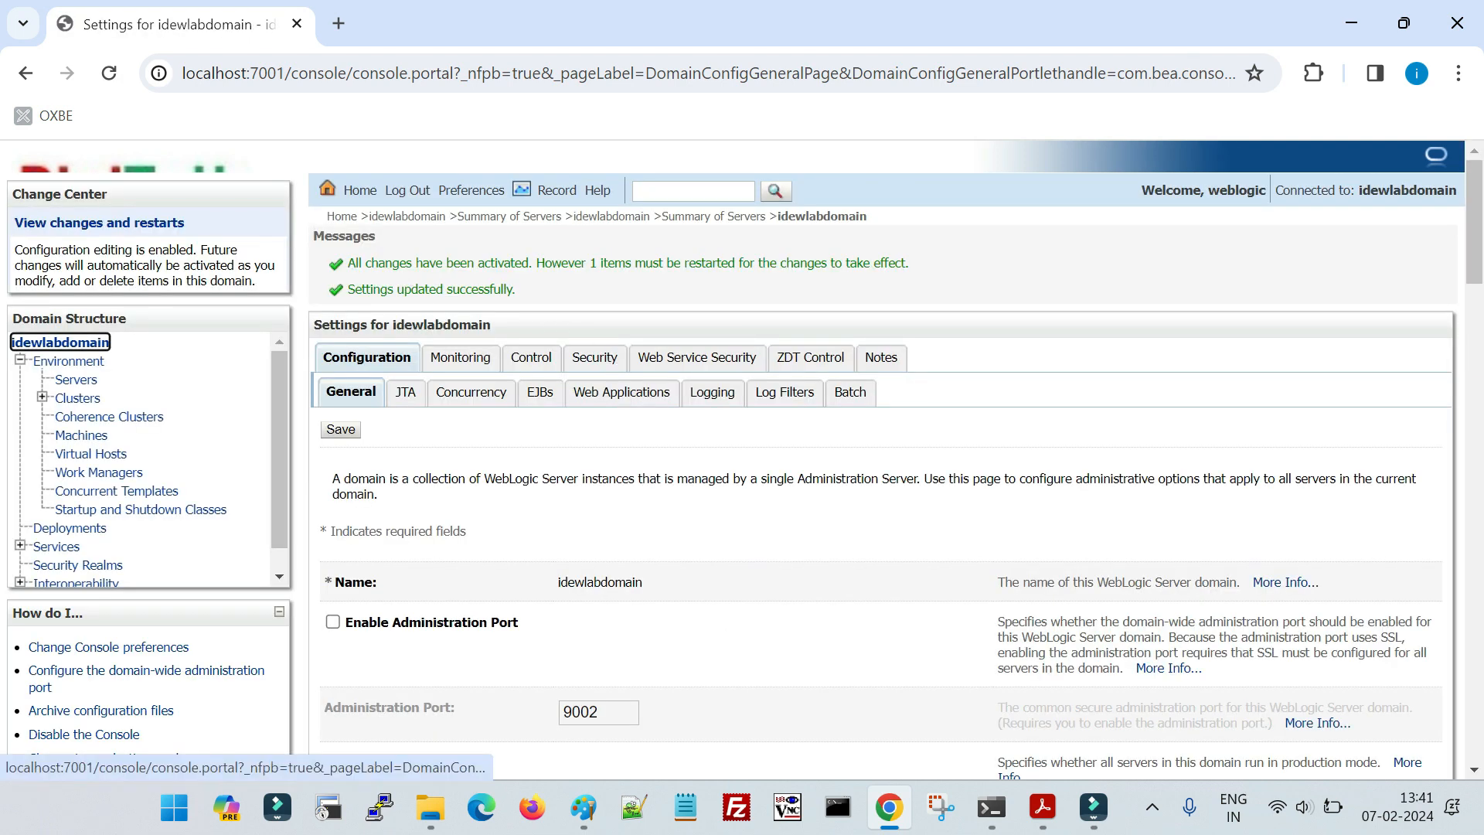
- Read the messages shown for the saved settings and check the servers in the Summary of Servers
triple_click(414, 259)
double_click(618, 264)
triple_click(622, 264)
triple_click(539, 263)
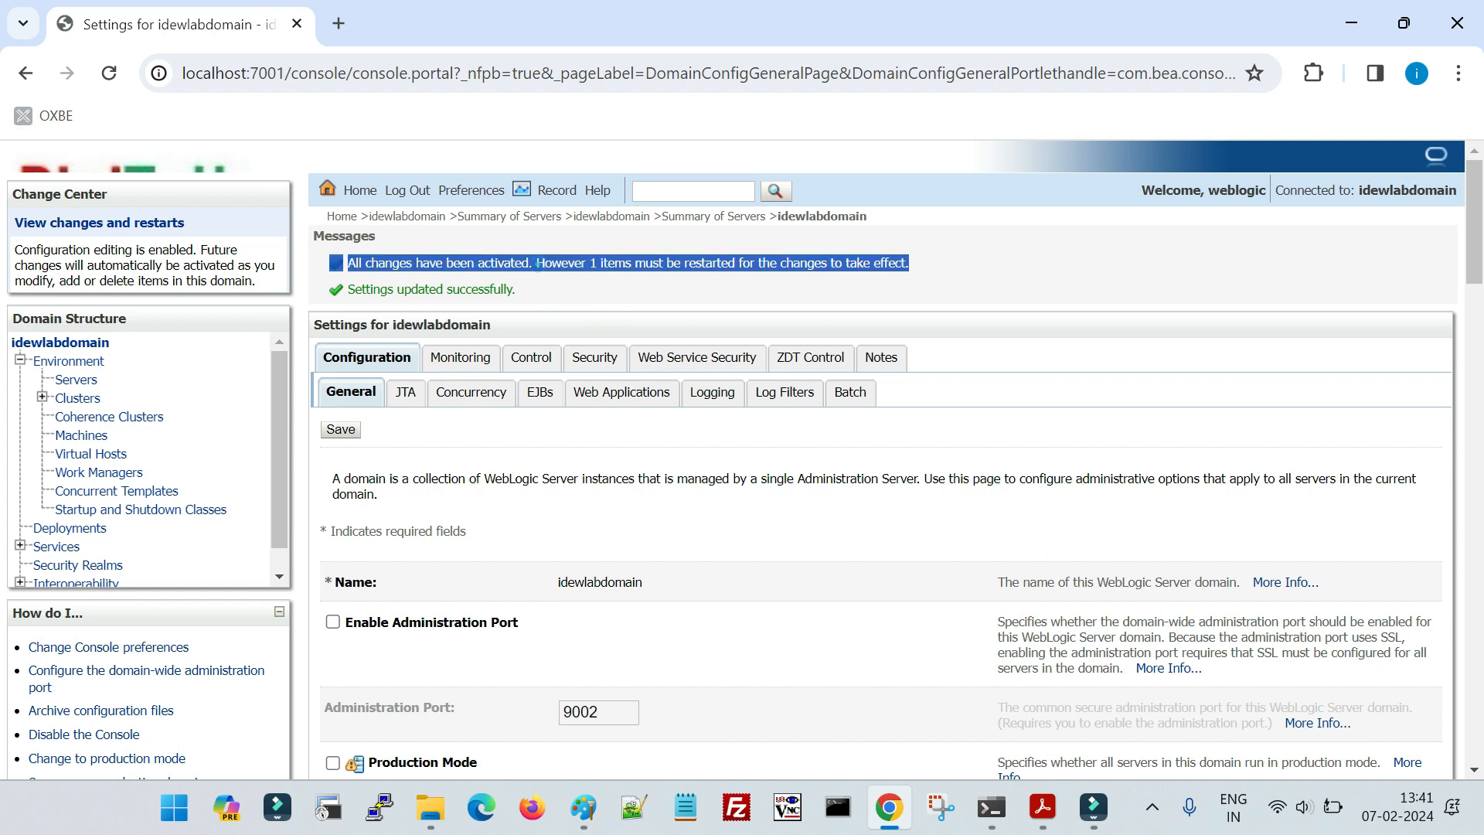
triple_click(490, 290)
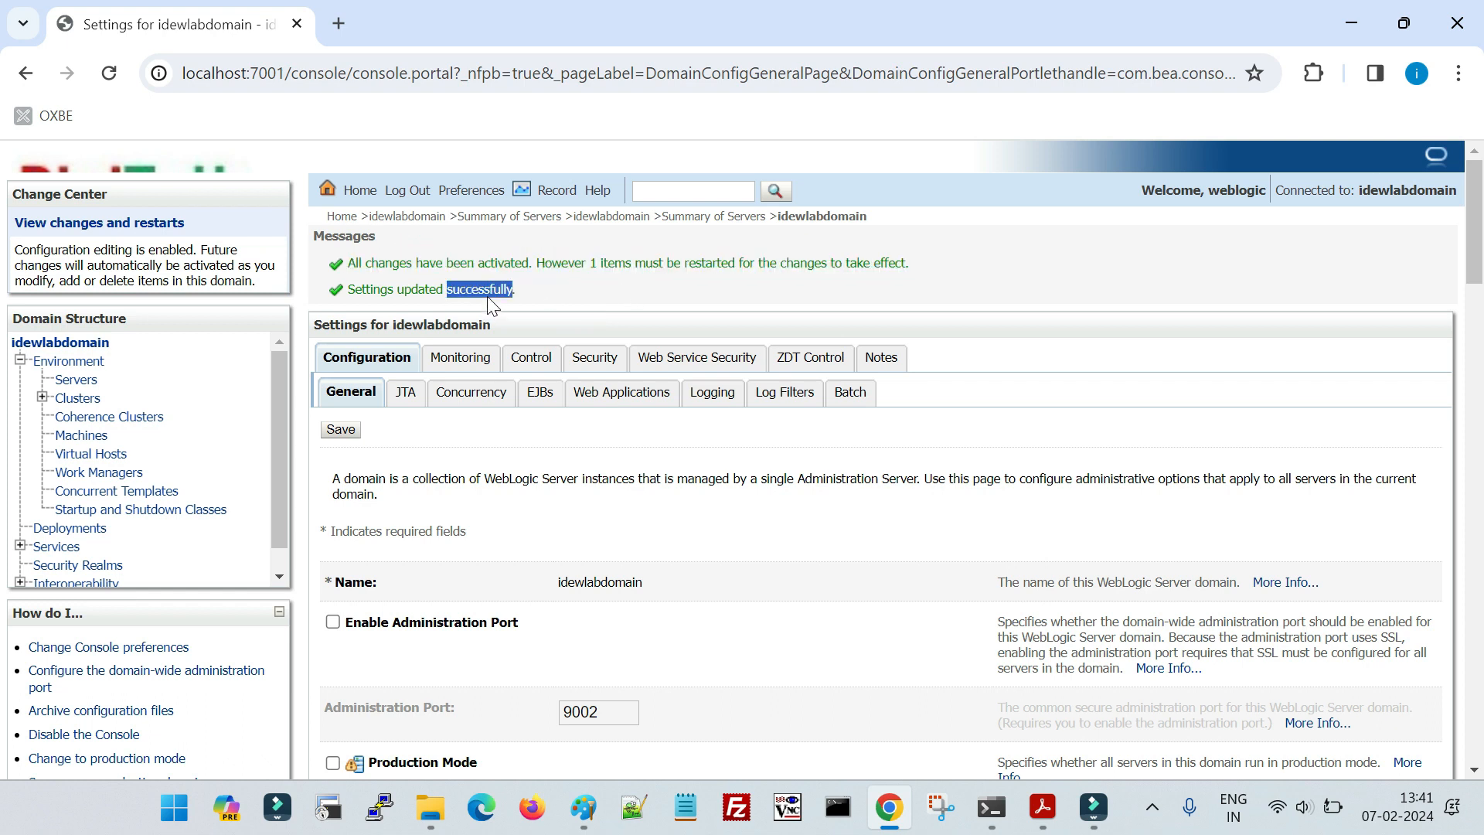
click(77, 383)
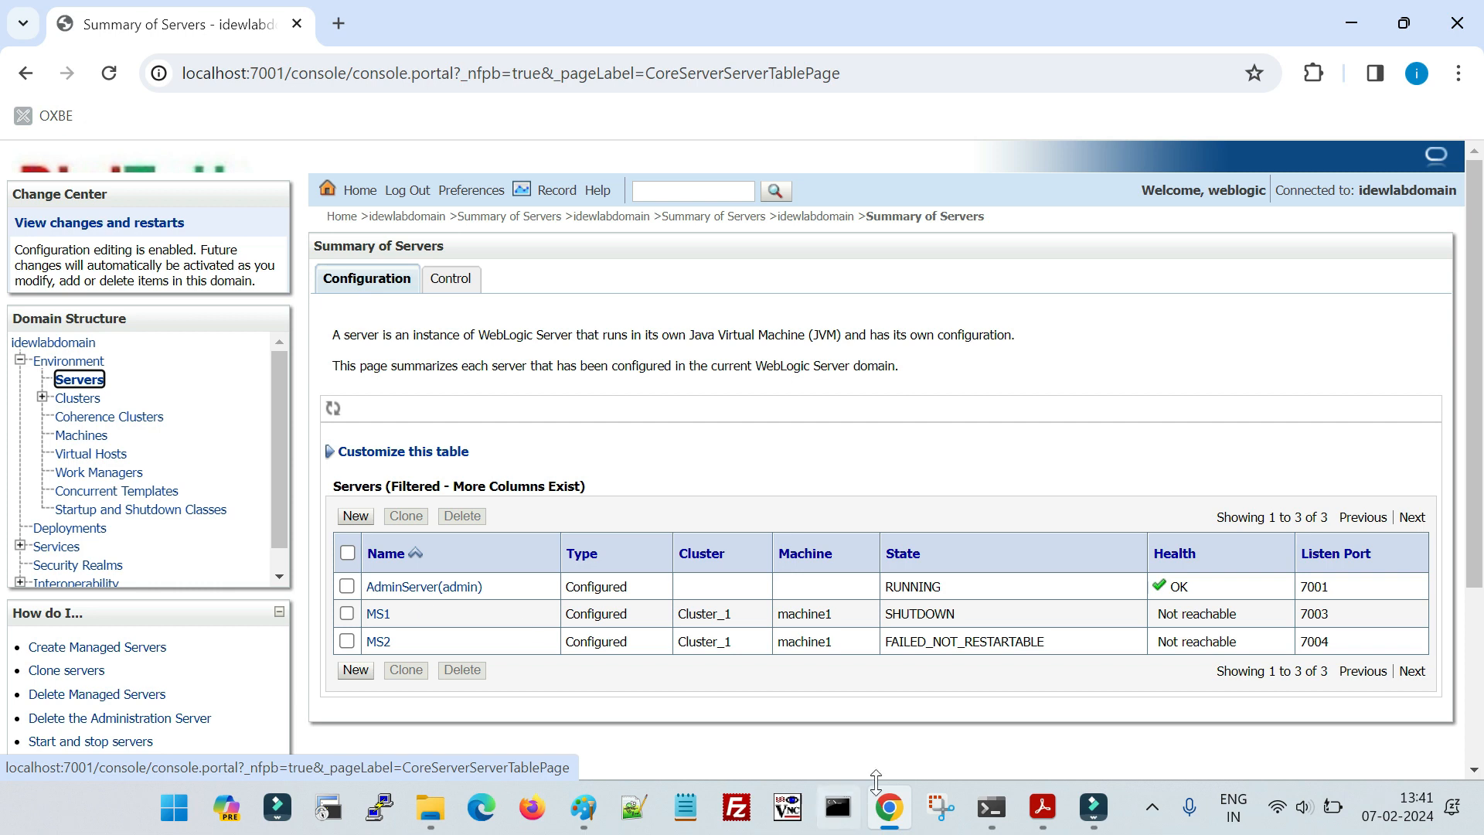
- Switch to the command window running AdminServer and stop the server
mouse_move(991, 807)
click(1080, 720)
click(712, 554)
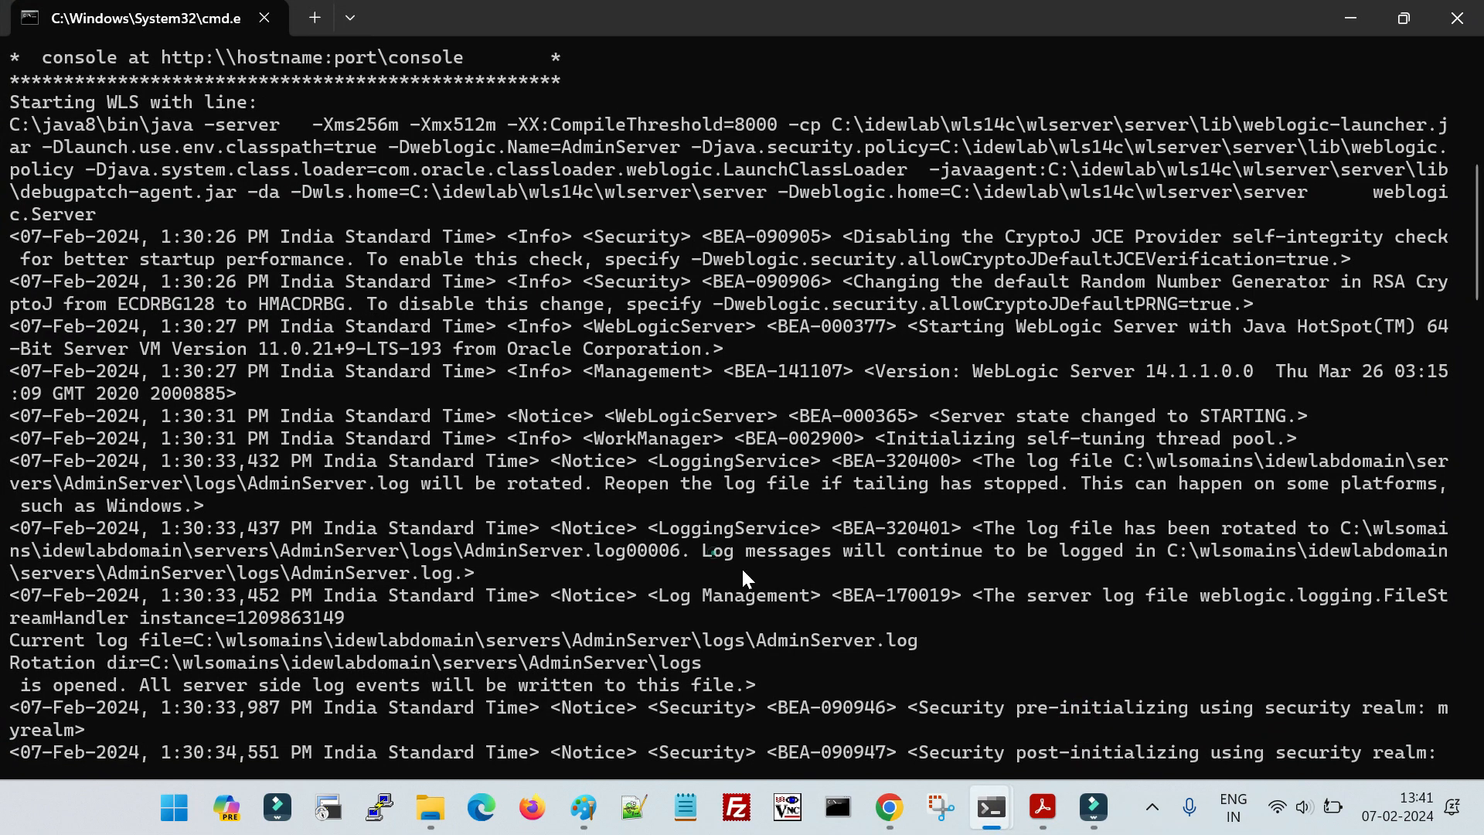
key(ctrl+c)
key(ctrl+c)
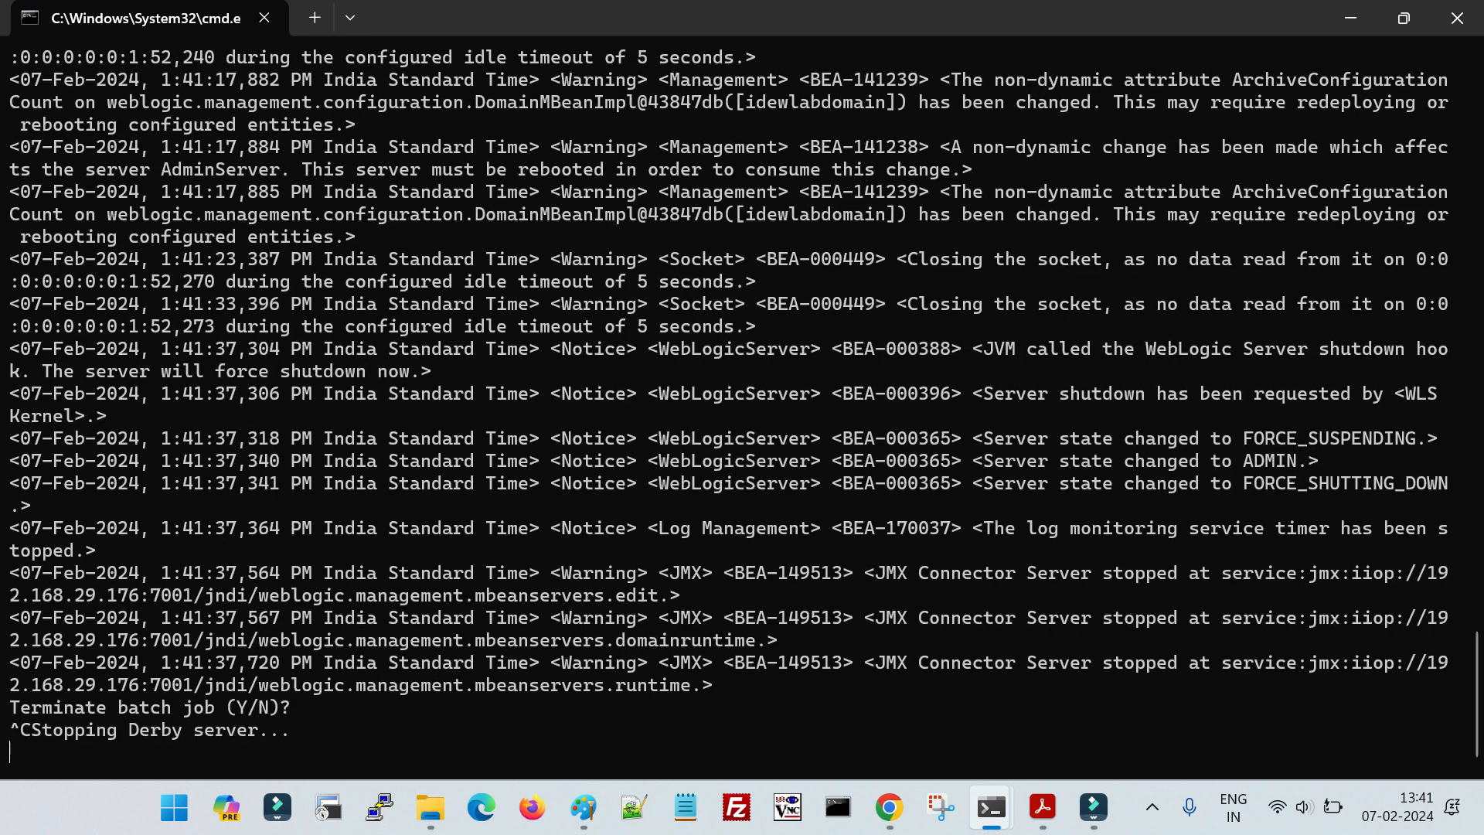
- Start the administration server again by running startWebLogic.cmd from the domain's bin directory
key(Return)
key(Return)
key(Up)
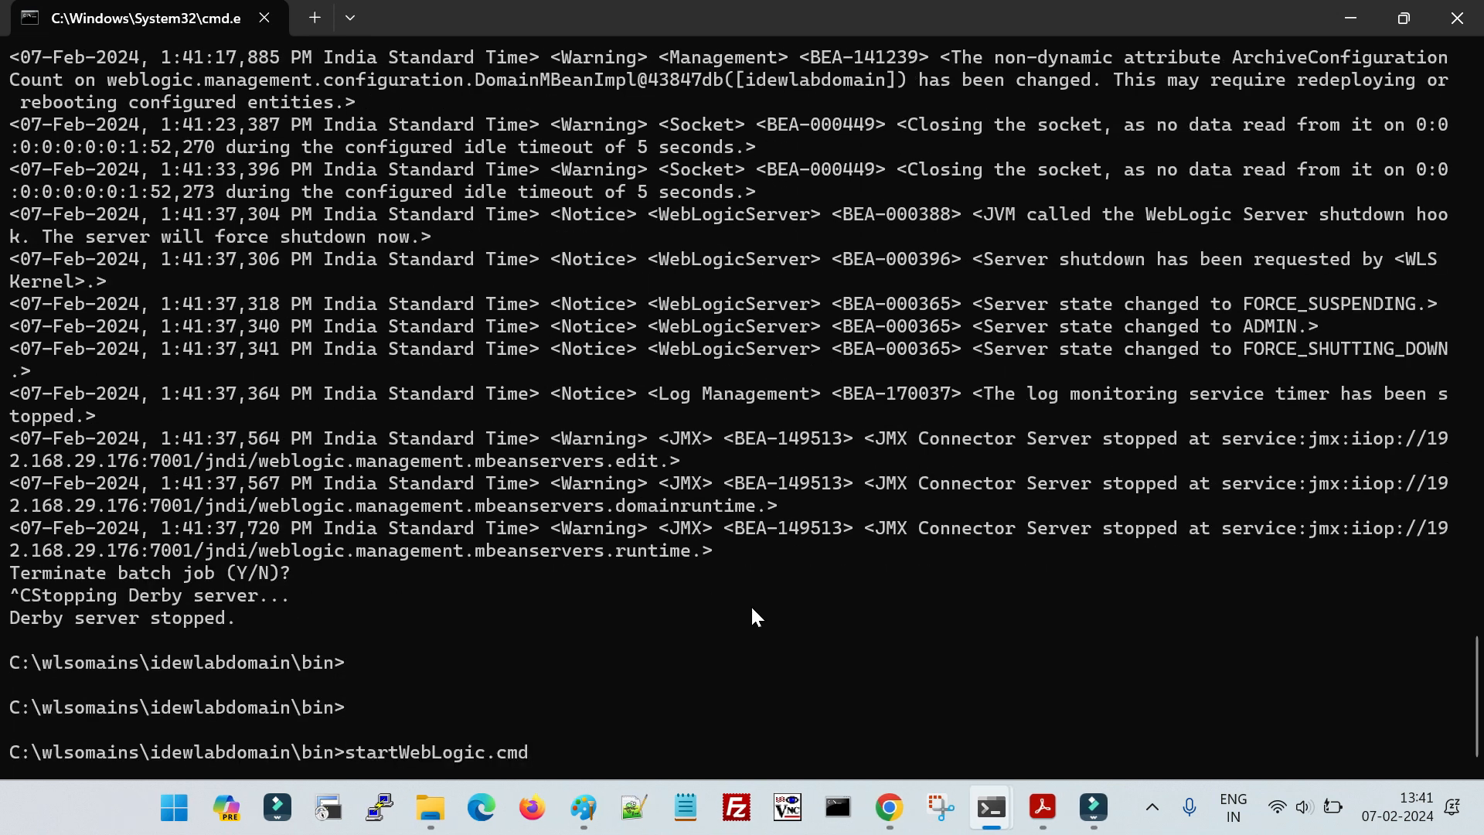
key(Return)
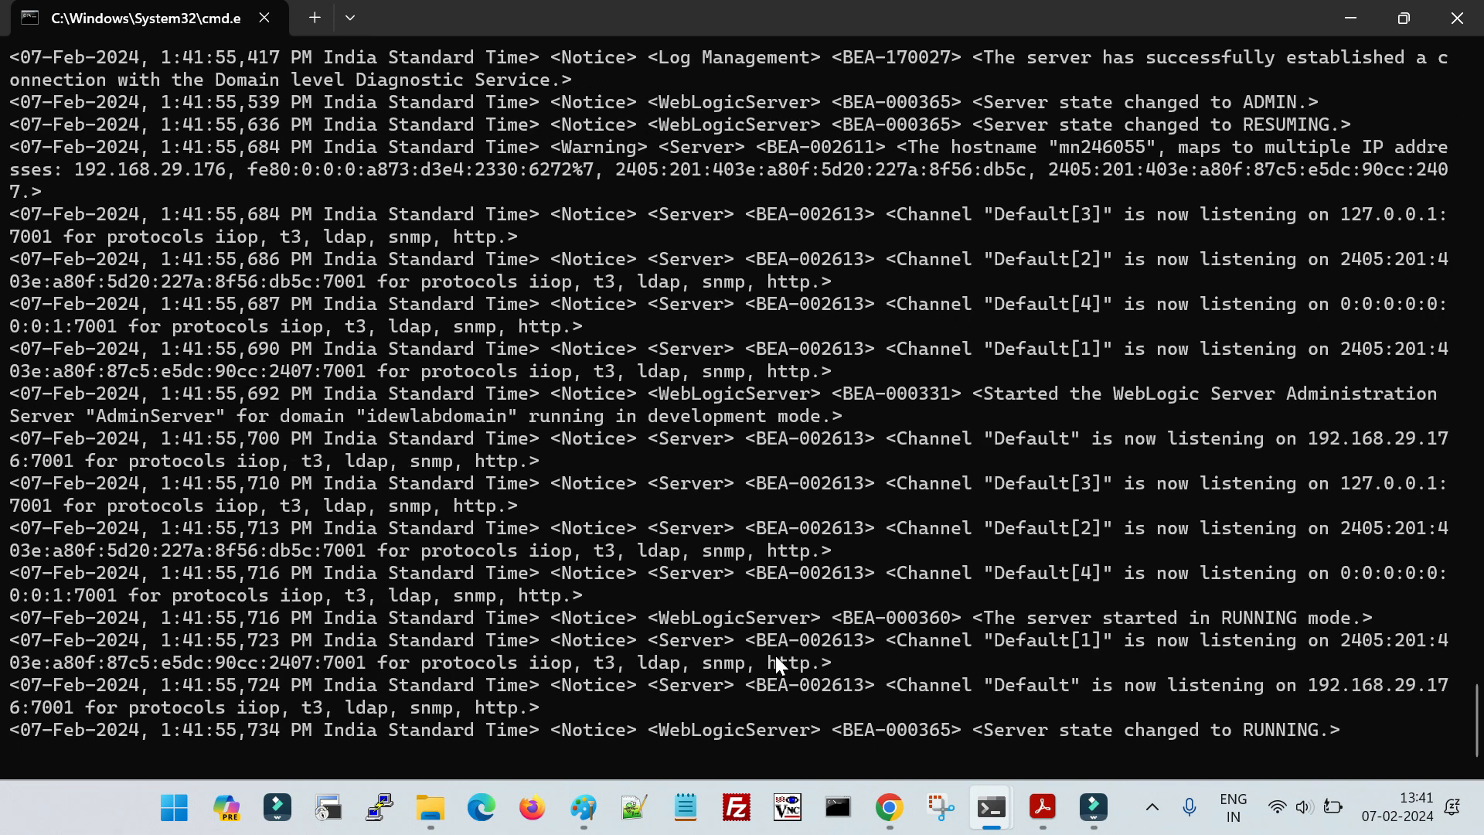
- Switch back to Chrome and load the WebLogic console's login page
click(887, 807)
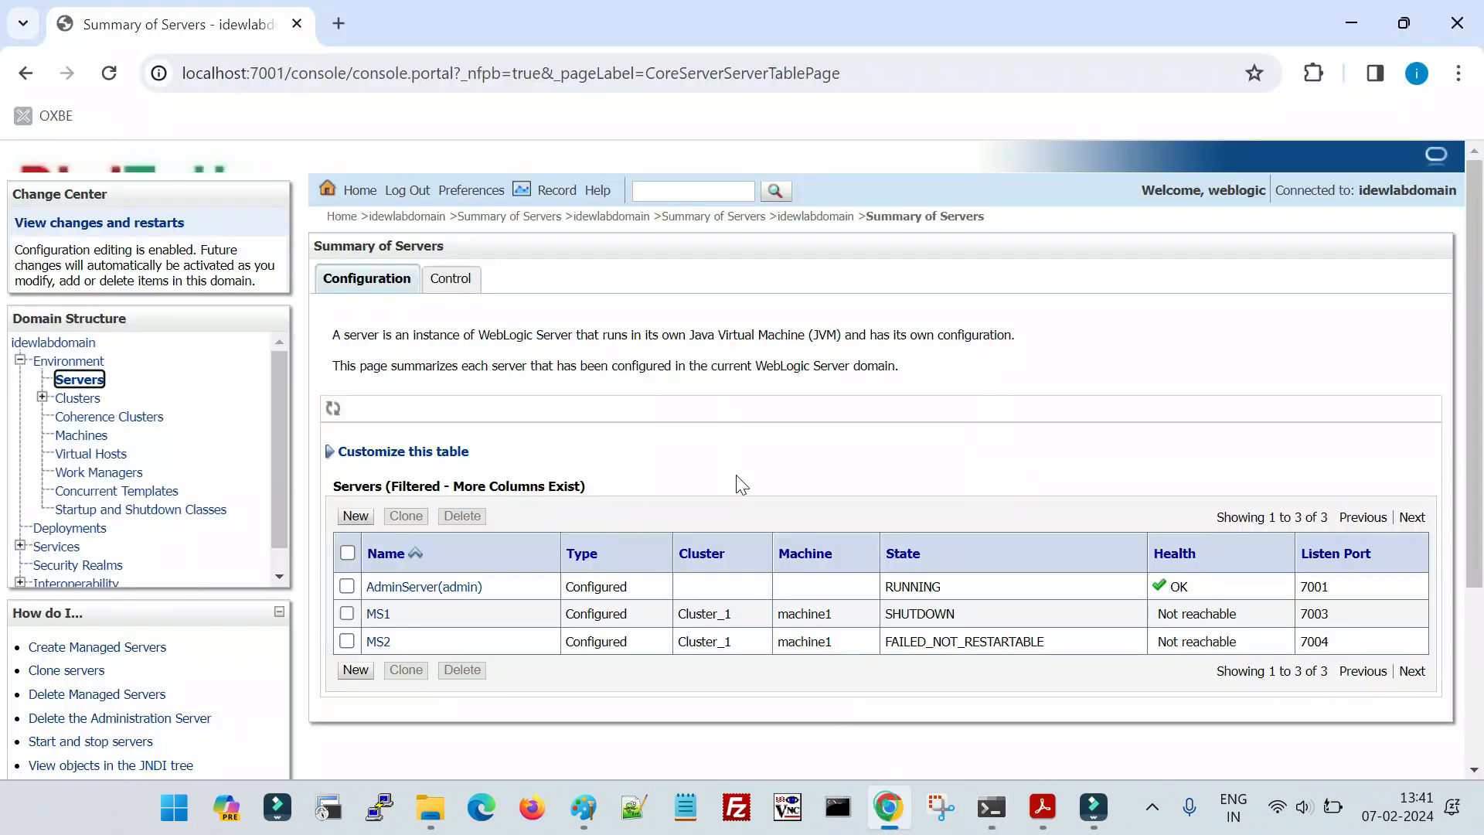
click(400, 81)
key(Return)
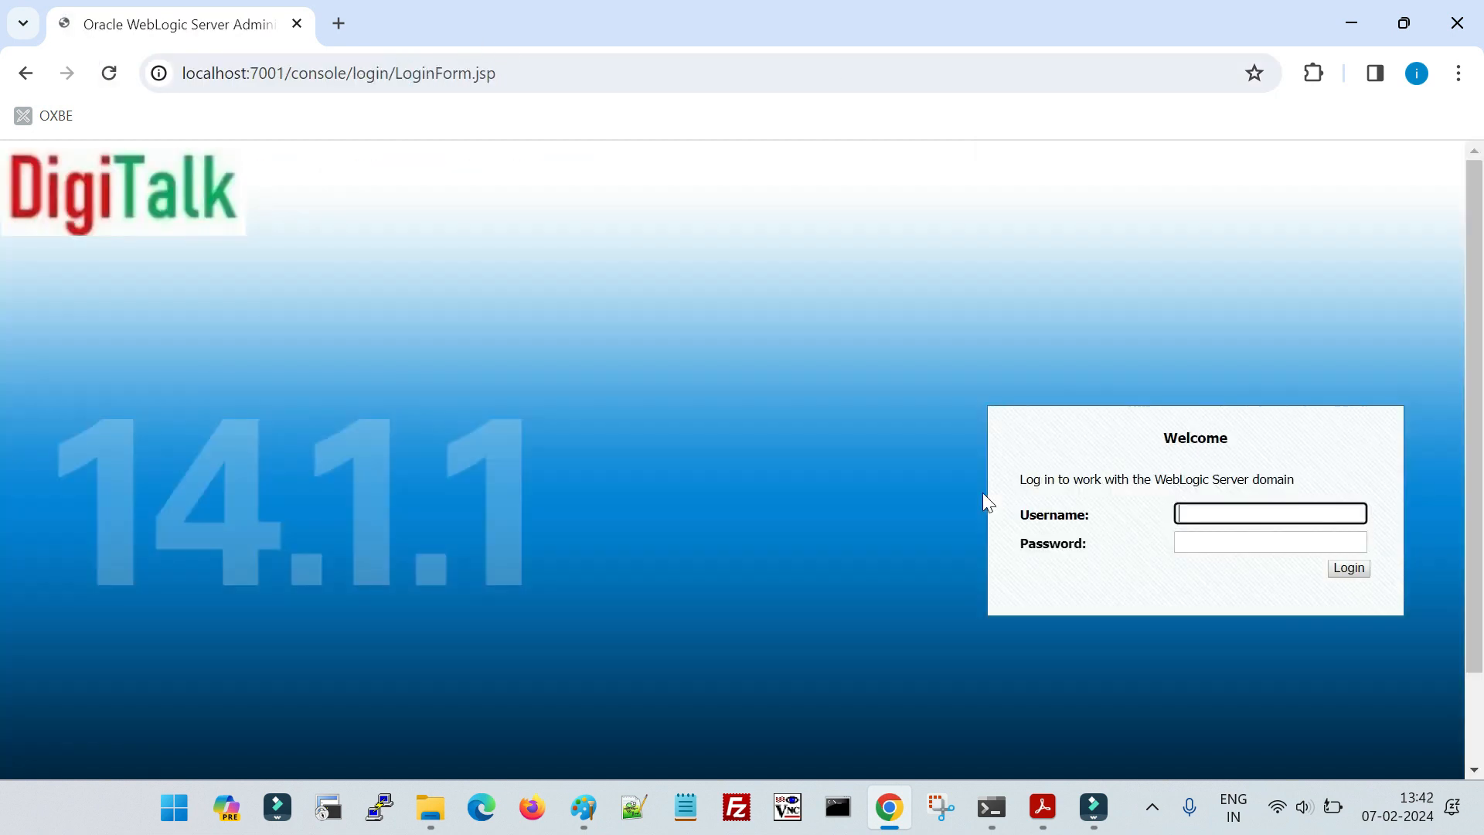
- Log in to the WebLogic console with the administrator username and password
text(blogic)
key(Tab)
text(wel)
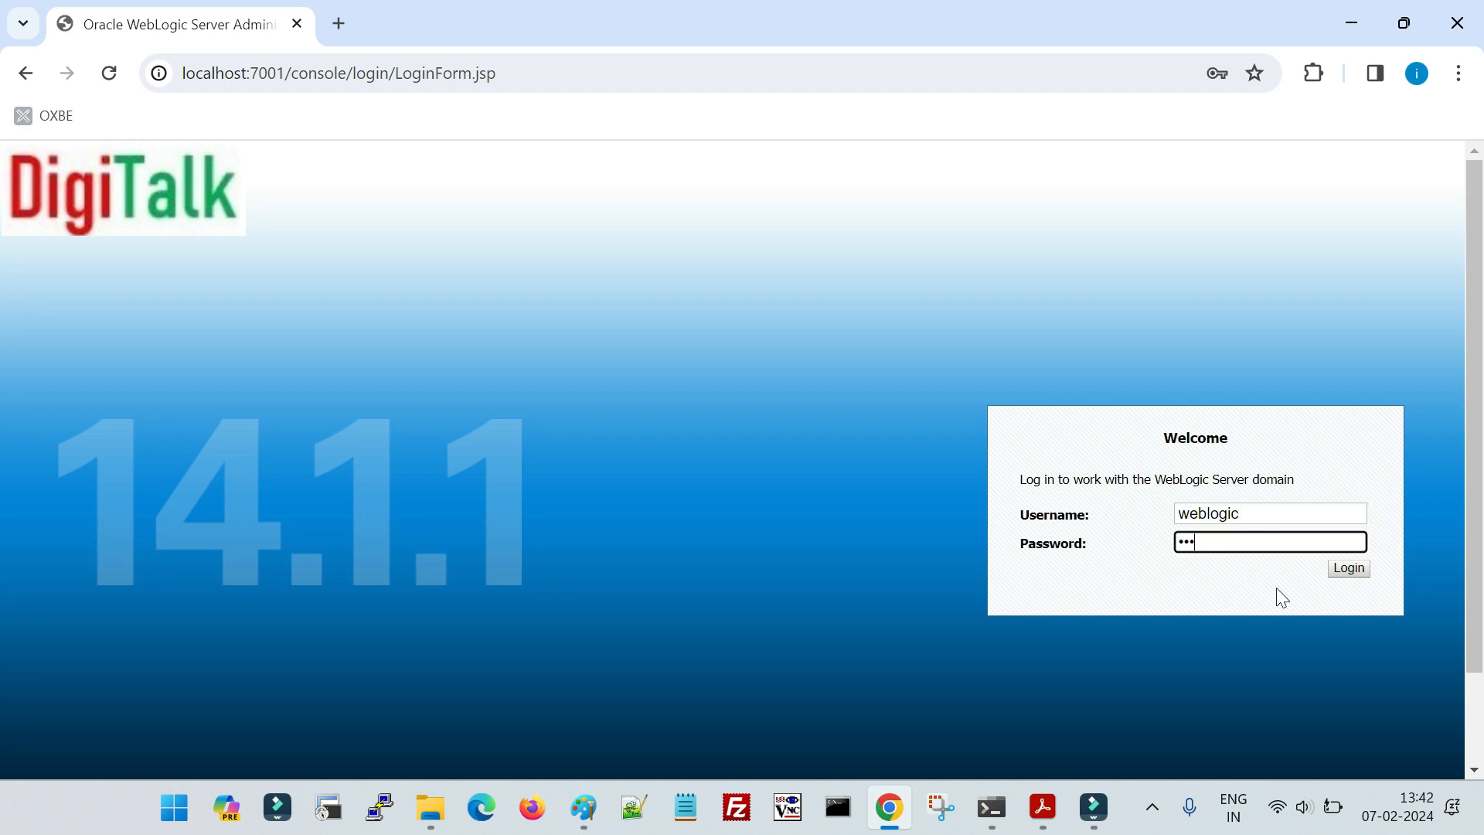
text(come12)
key(Return)
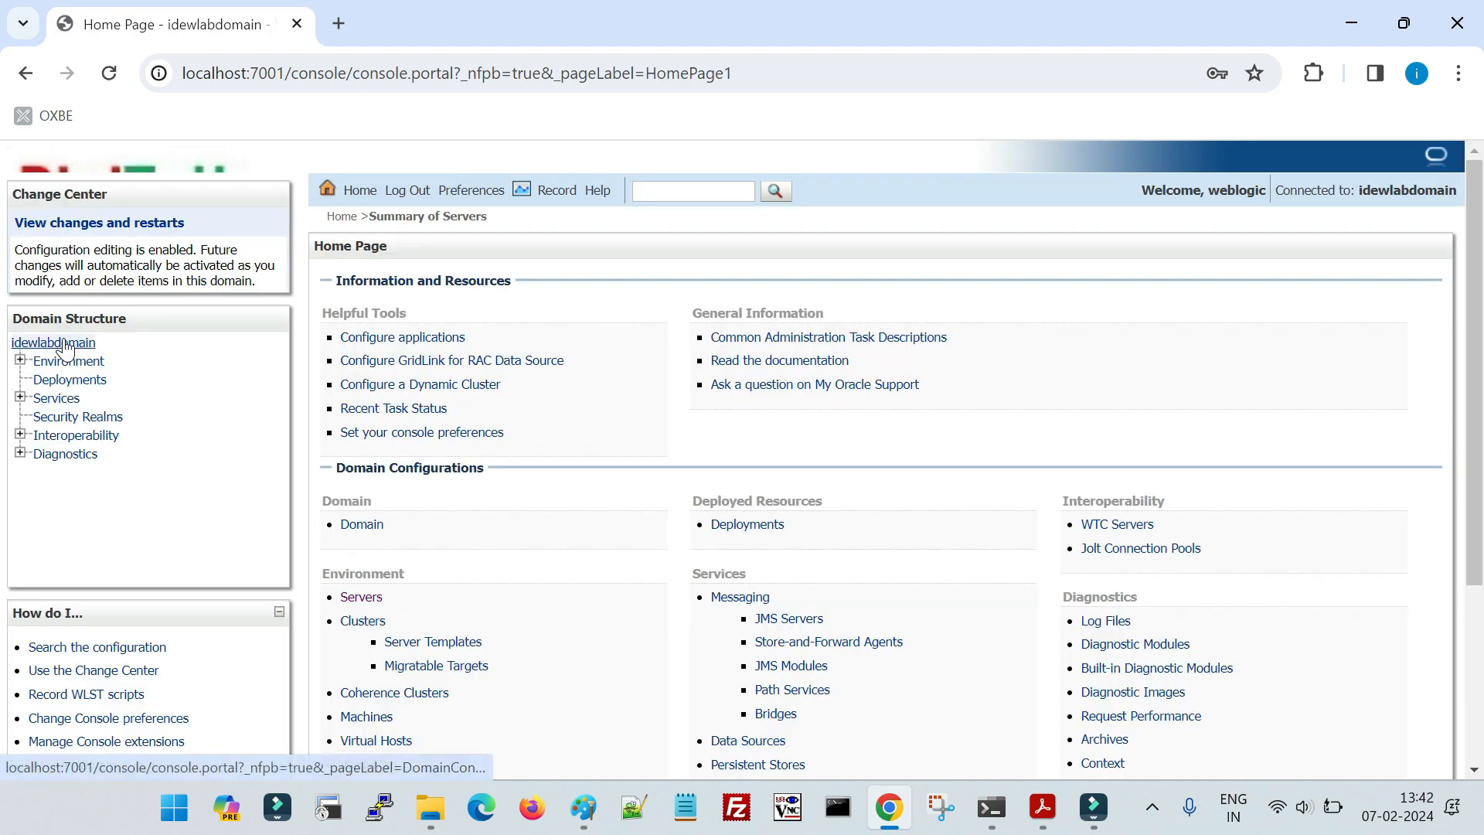
- Open idewlabdomain's advanced general settings and check the Configuration Archive Enabled and Archive Configuration Count options
click(66, 344)
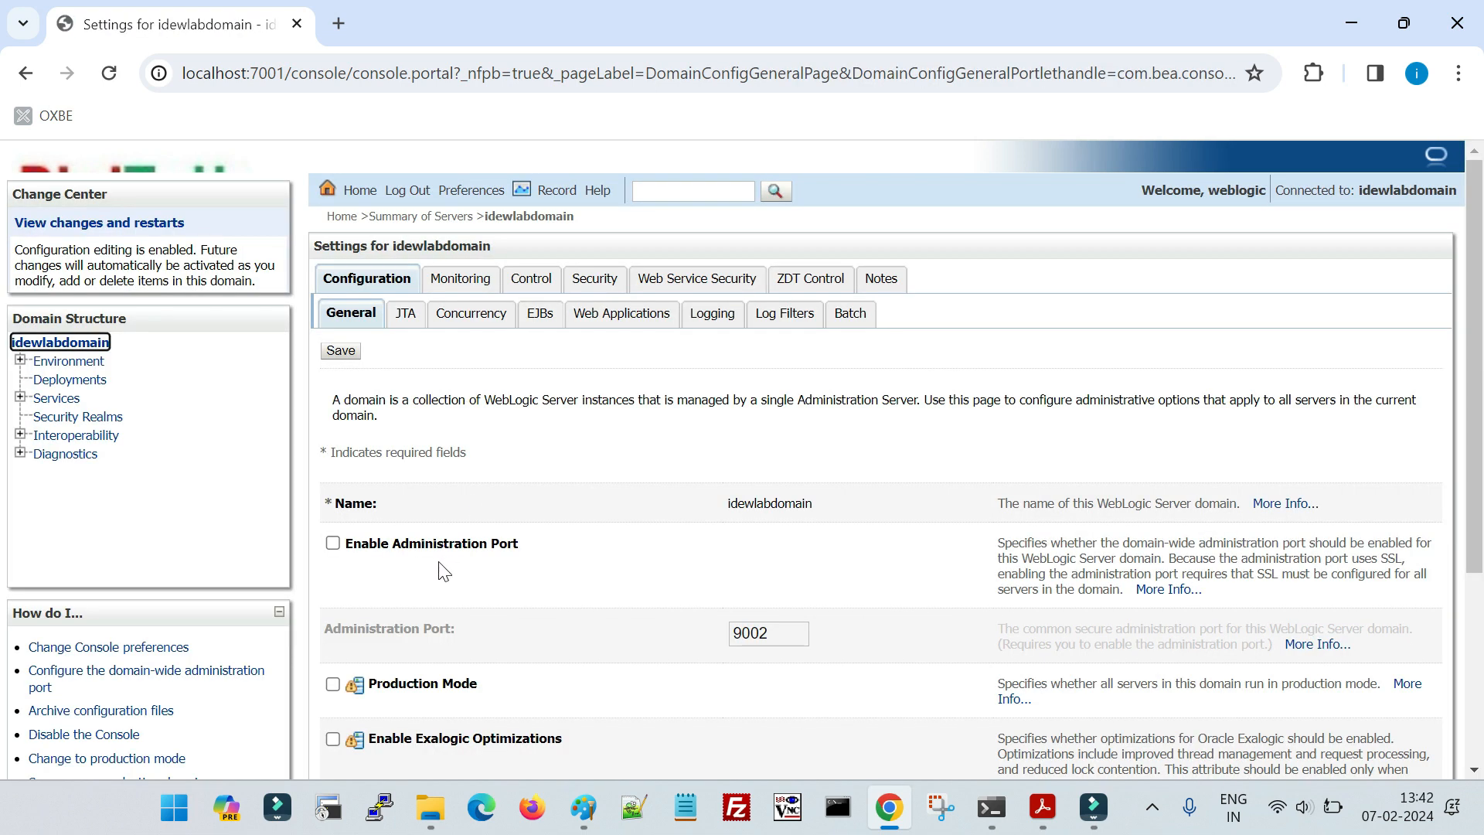
scroll(440, 595, down, 4)
click(401, 649)
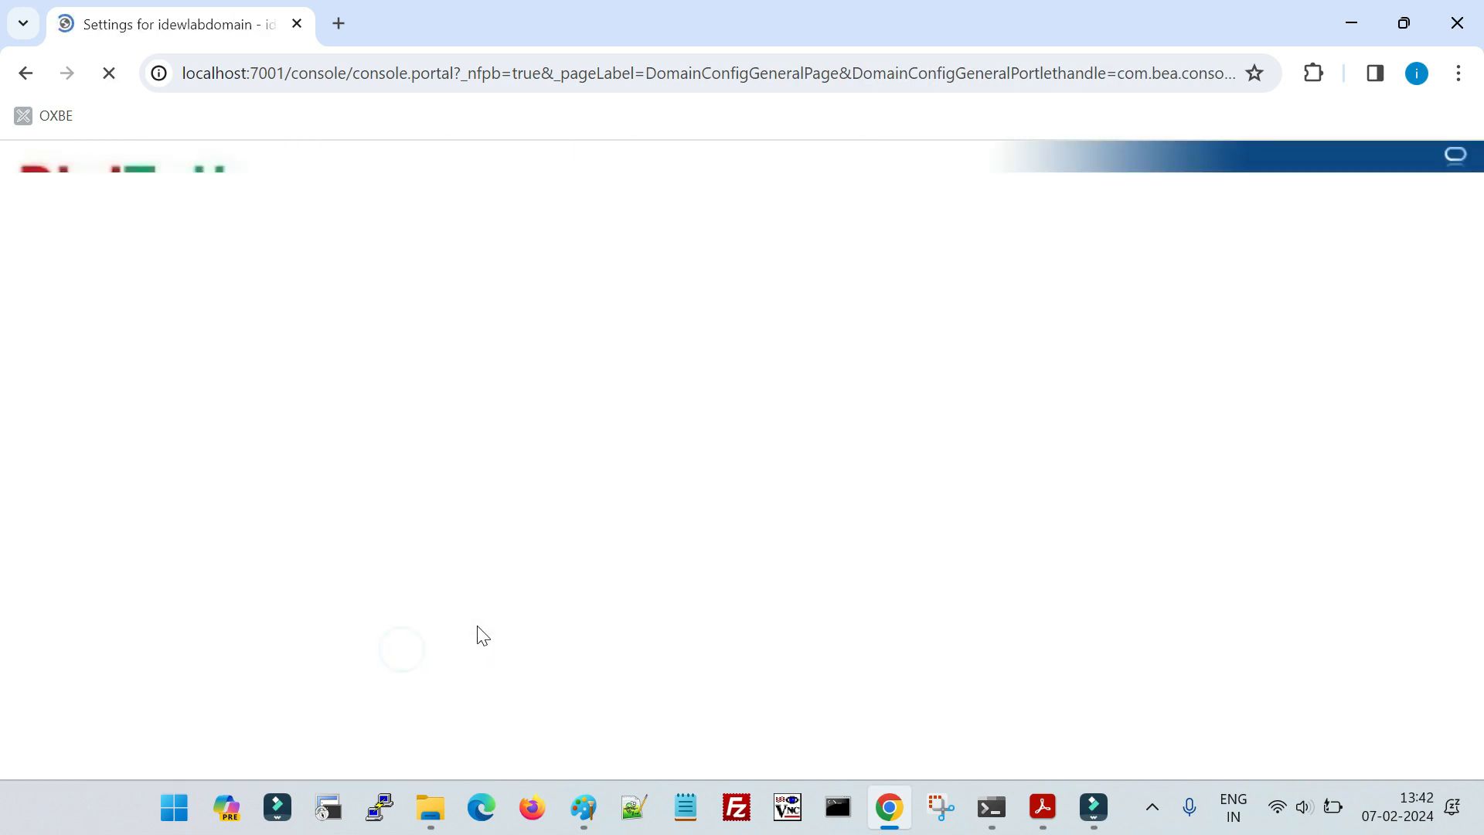
scroll(404, 657, down, 4)
scroll(401, 658, down, 6)
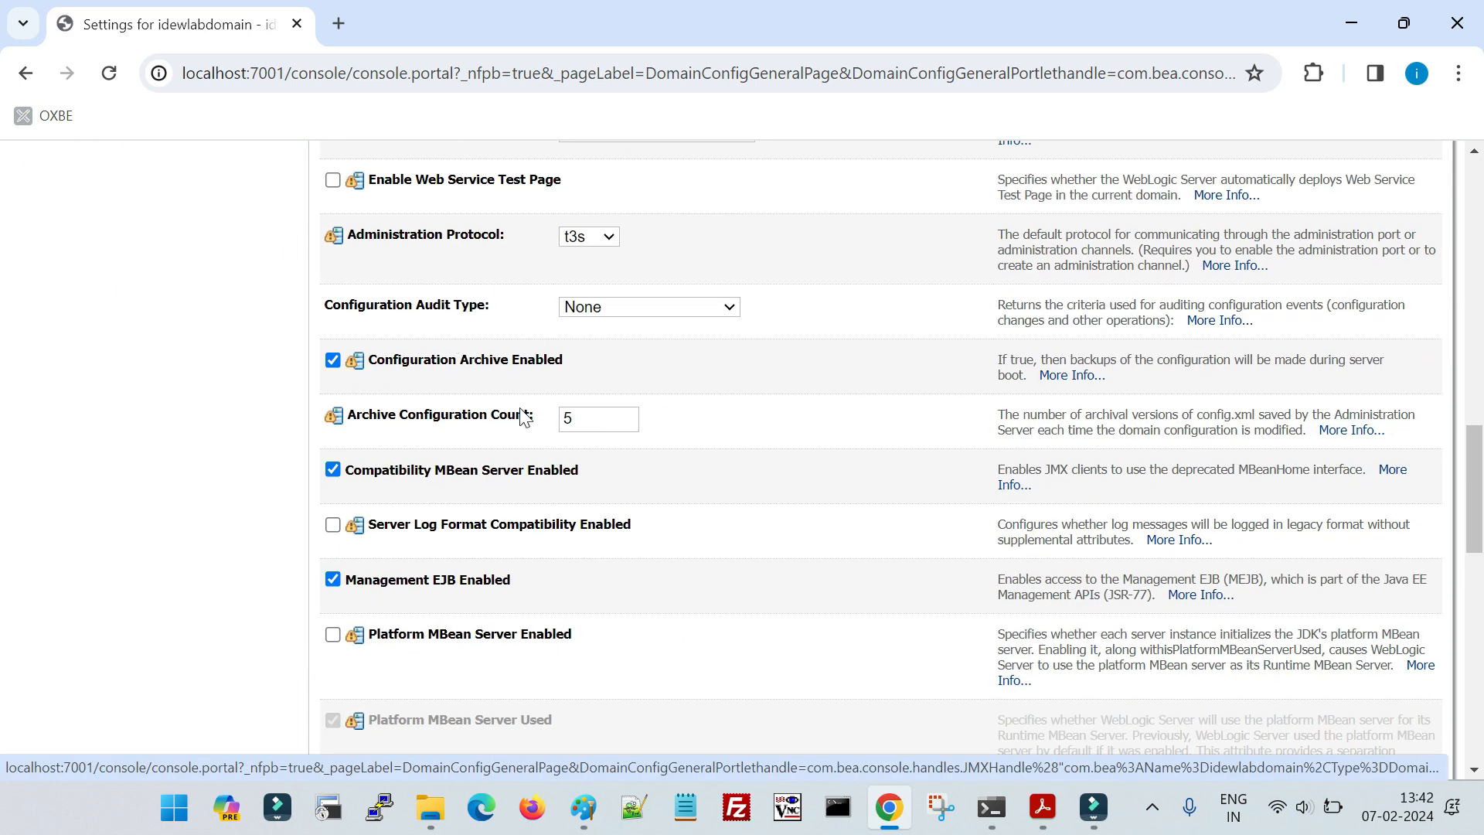
drag(375, 362, 600, 370)
drag(349, 420, 530, 421)
click(732, 447)
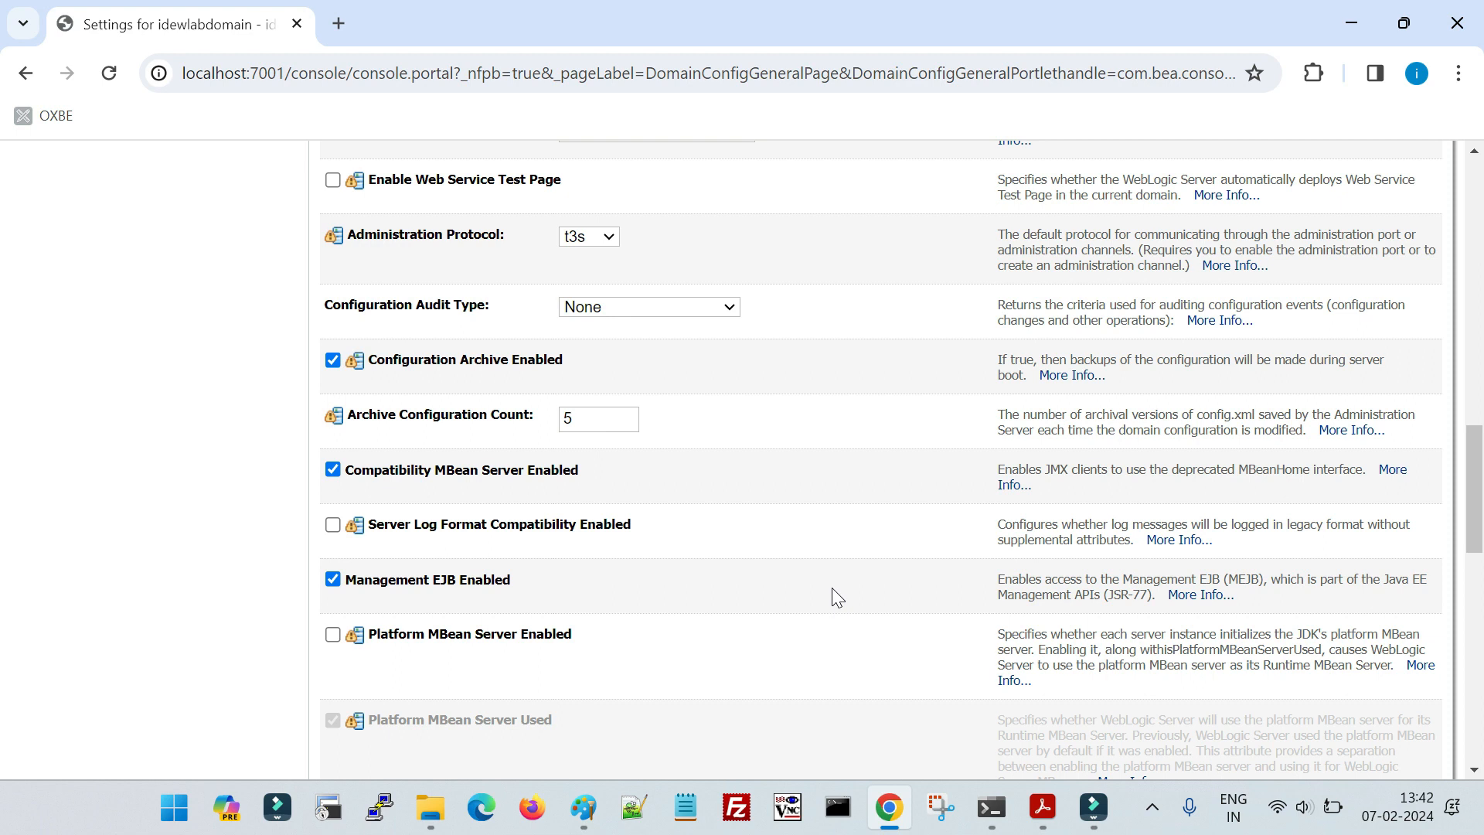
scroll(775, 603, up, 5)
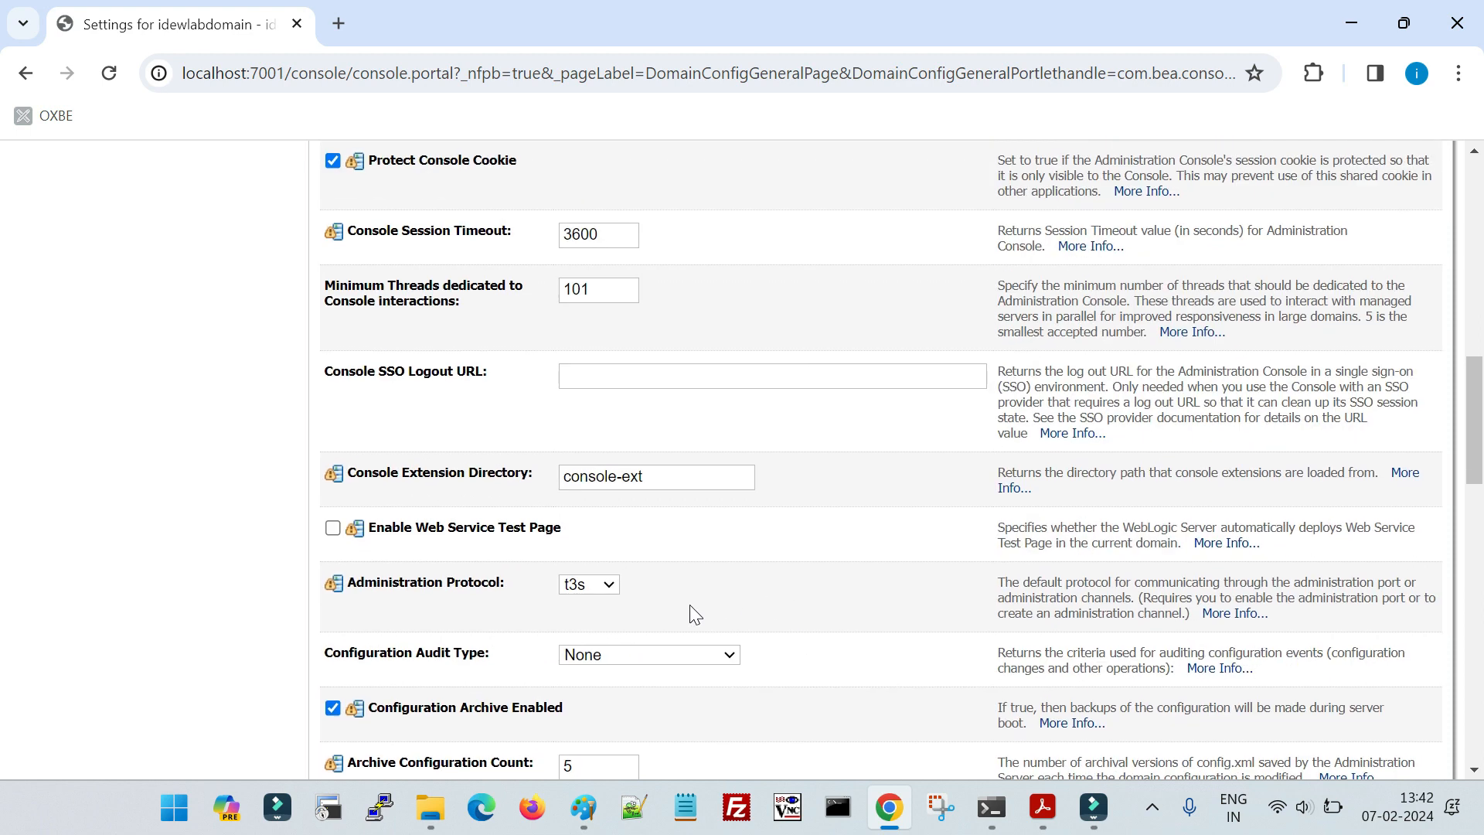
- Switch to the lab PDF in Acrobat and examine the screenshot of the configArchive folder in the domain directory
click(1043, 808)
scroll(856, 619, up, 3)
scroll(702, 632, up, 10)
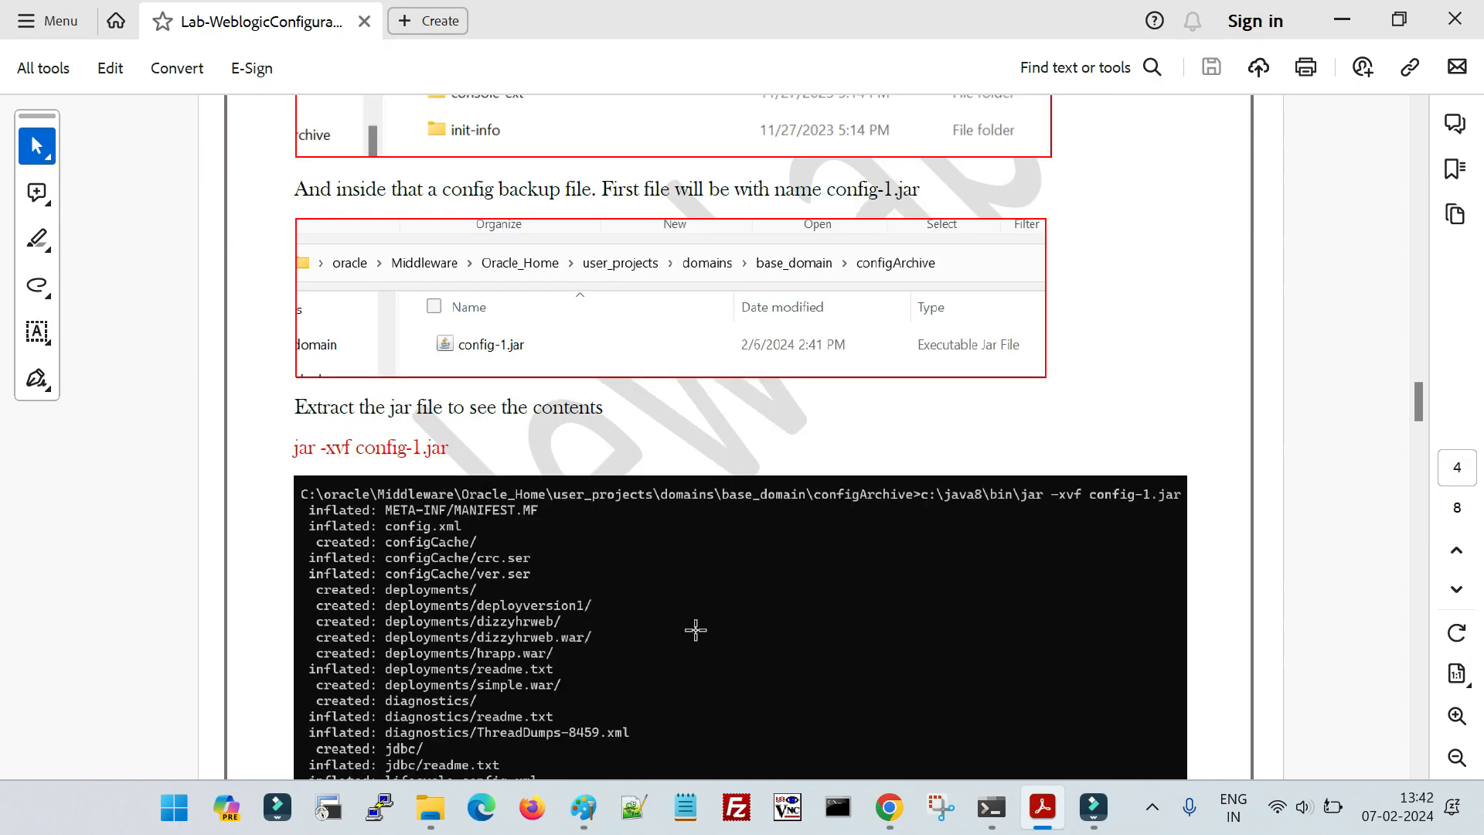
scroll(661, 370, up, 4)
click(503, 352)
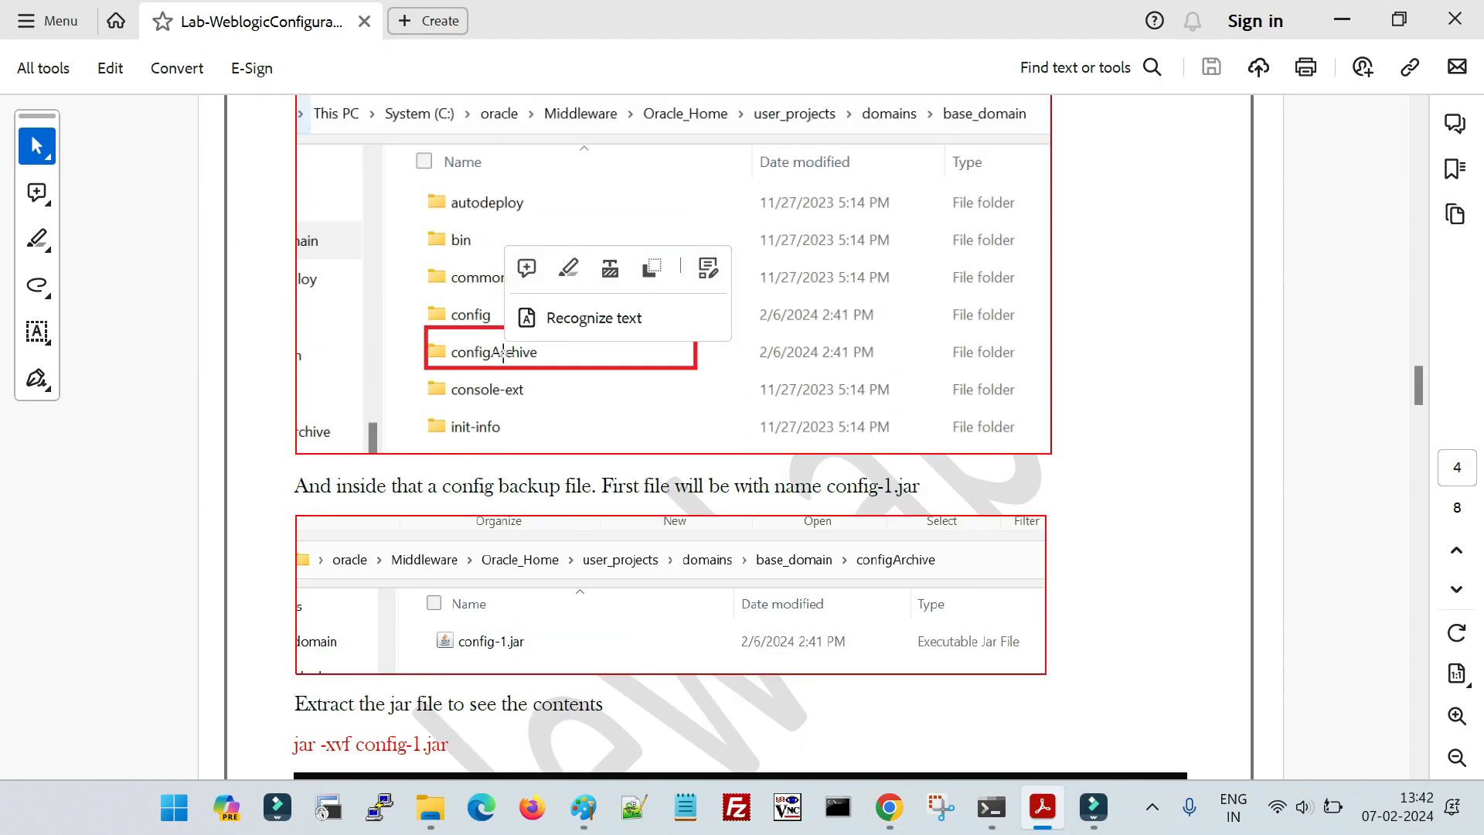
click(483, 348)
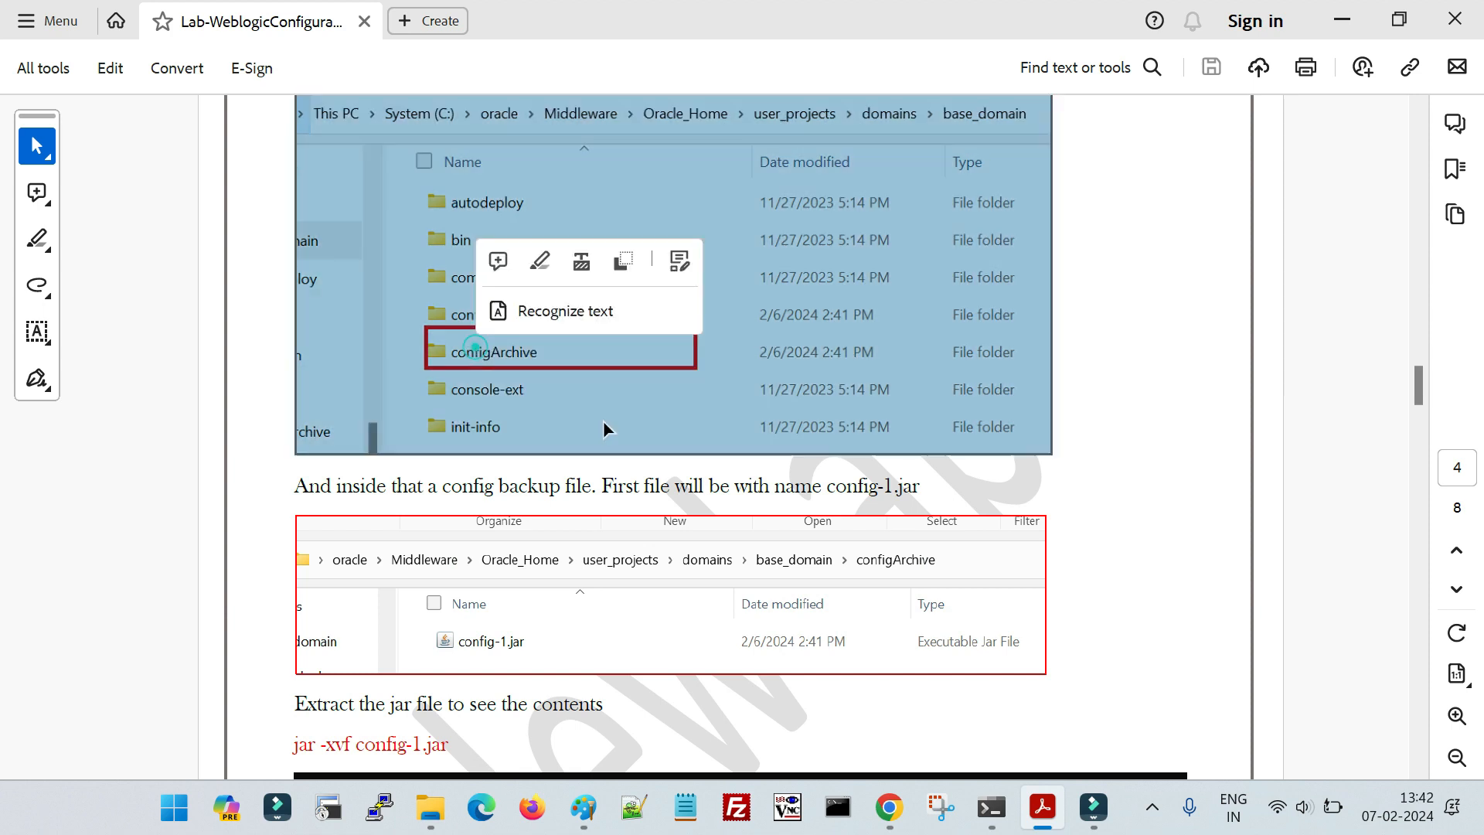
click(764, 438)
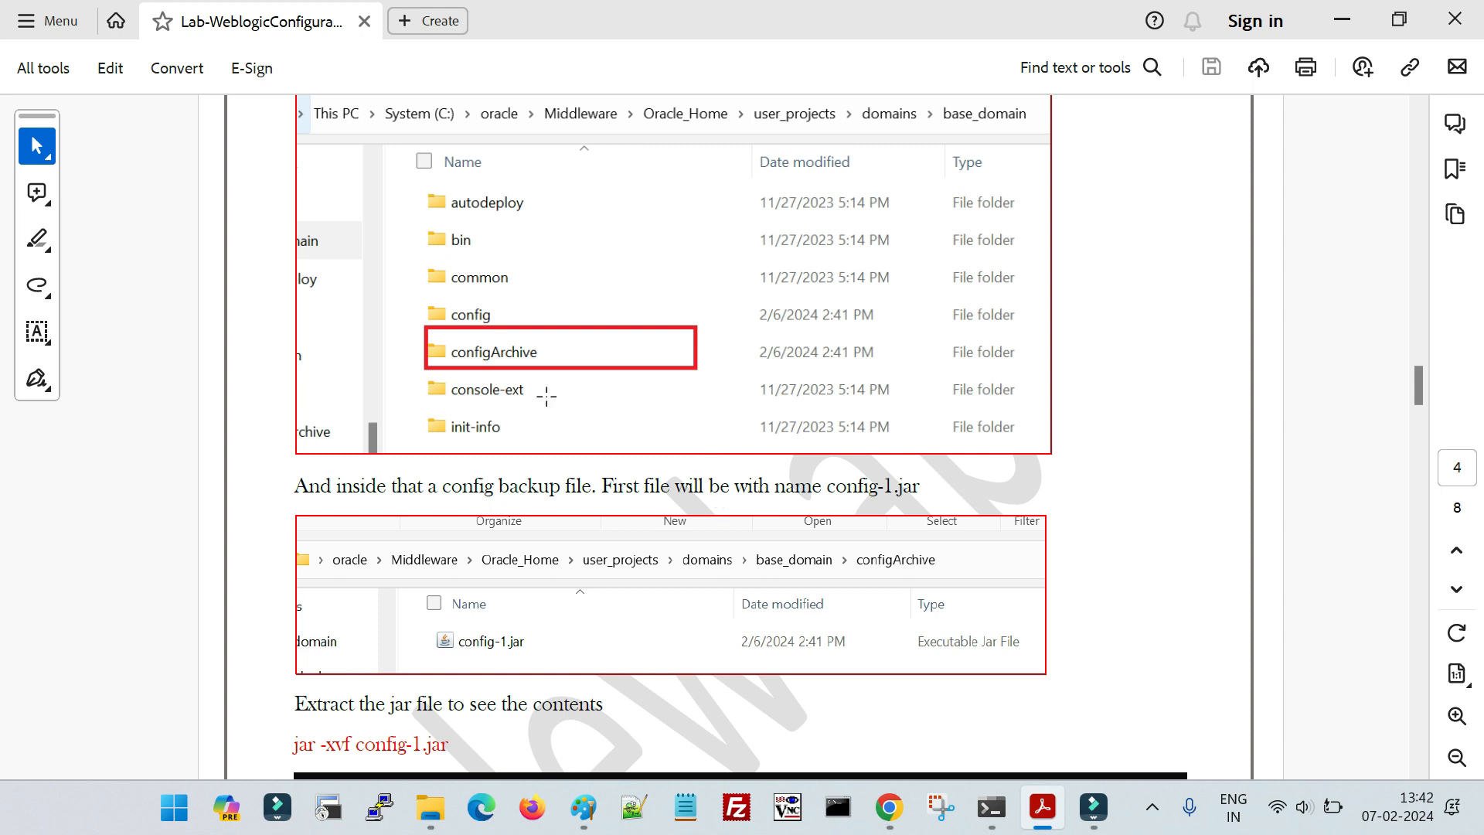
click(516, 349)
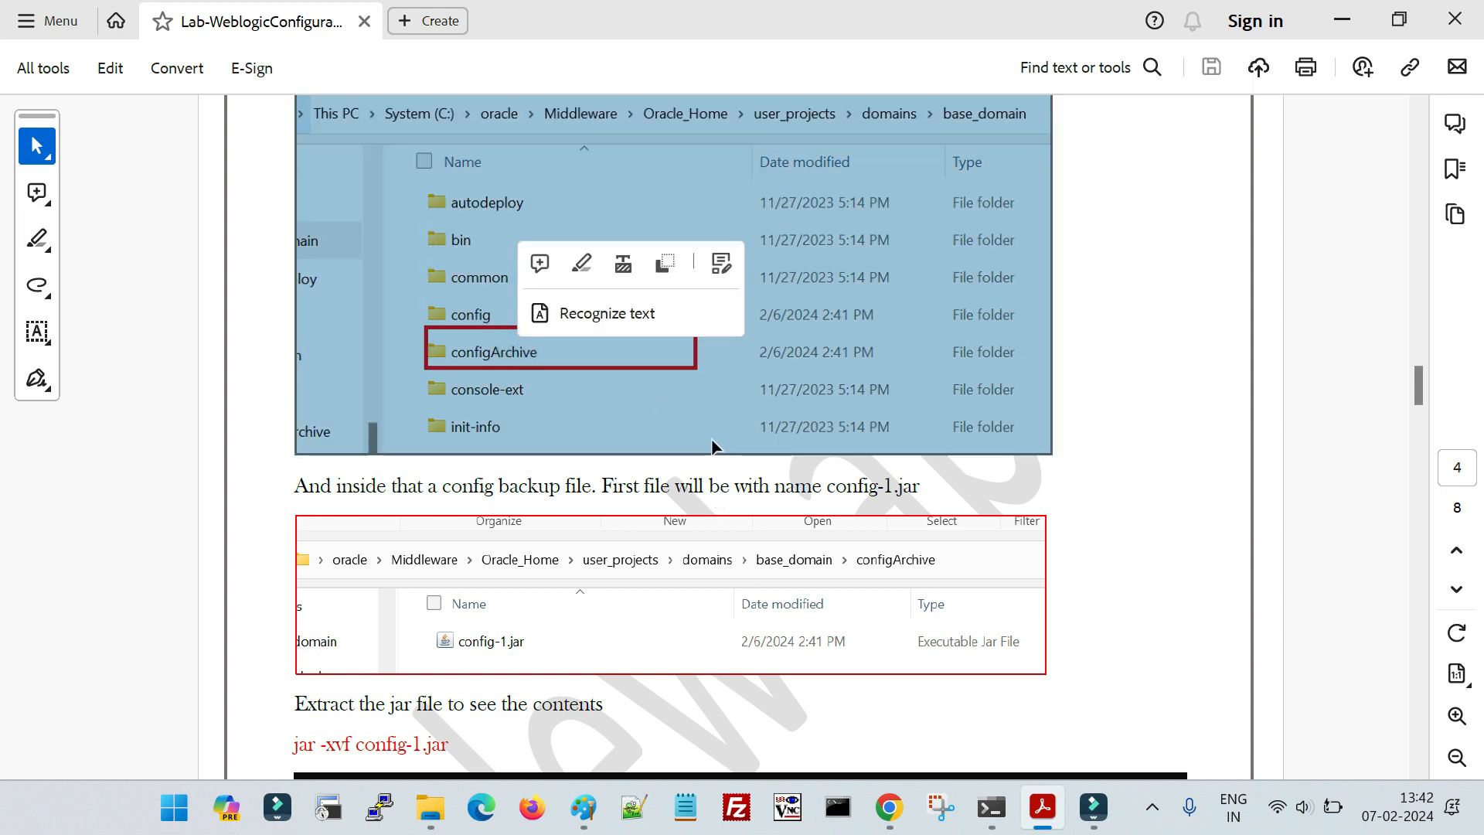
- Read the PDF's section on the config-1.jar backup file and extracting its contents with jar -xvf
scroll(504, 539, down, 2)
click(505, 538)
click(517, 502)
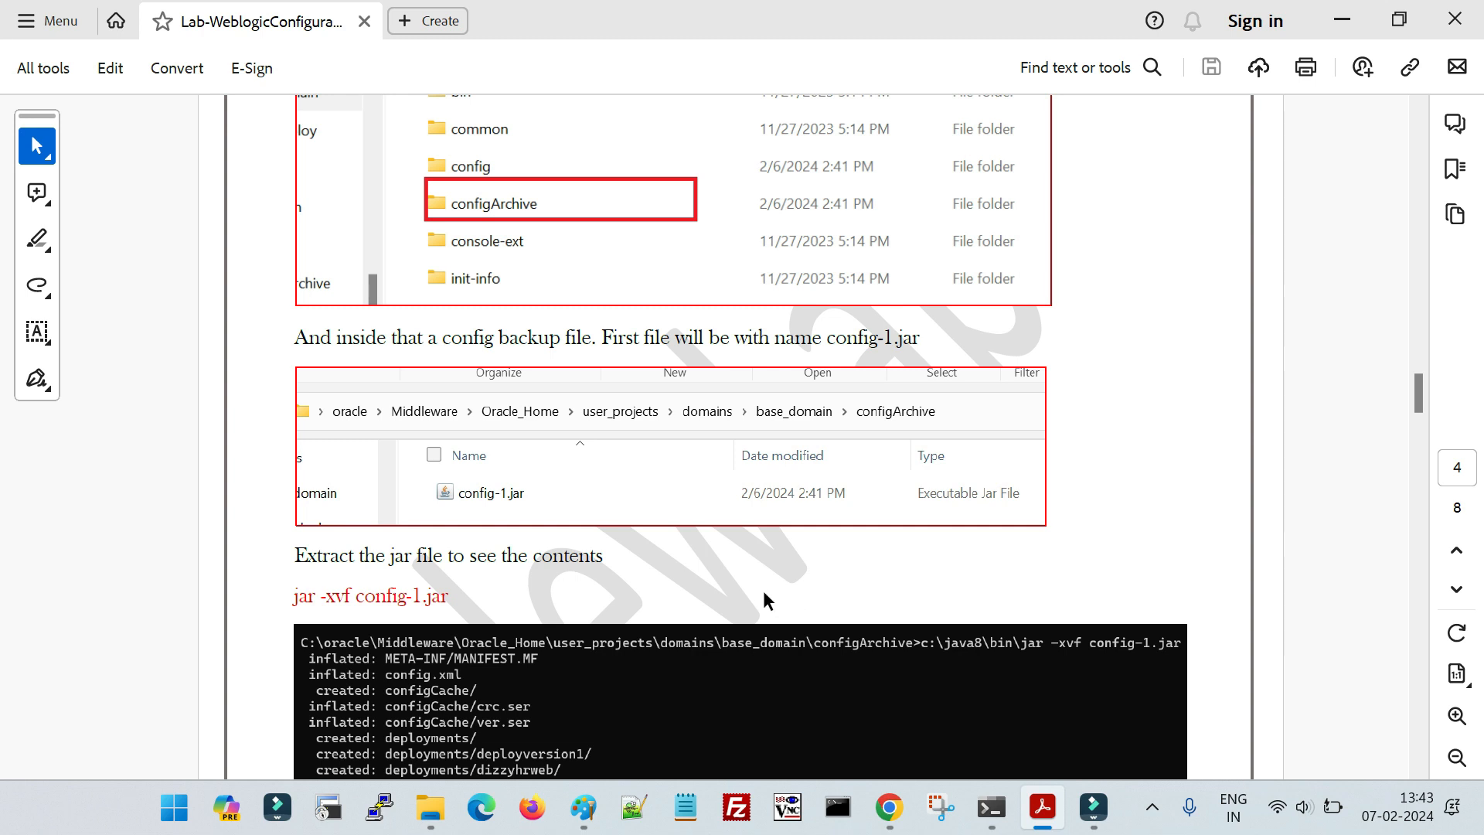
scroll(742, 595, down, 4)
scroll(733, 591, up, 1)
scroll(719, 593, down, 1)
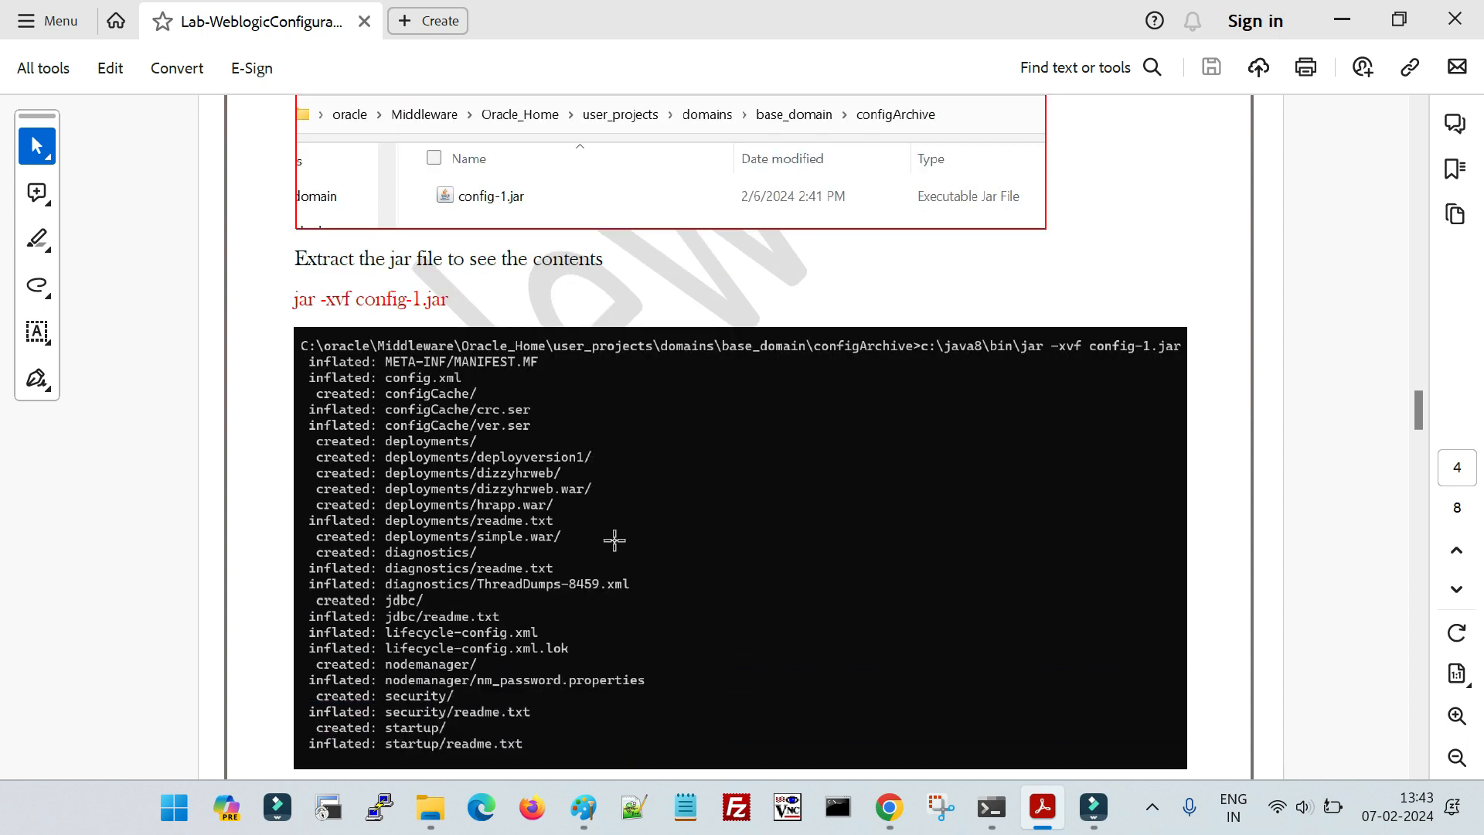
scroll(615, 540, down, 1)
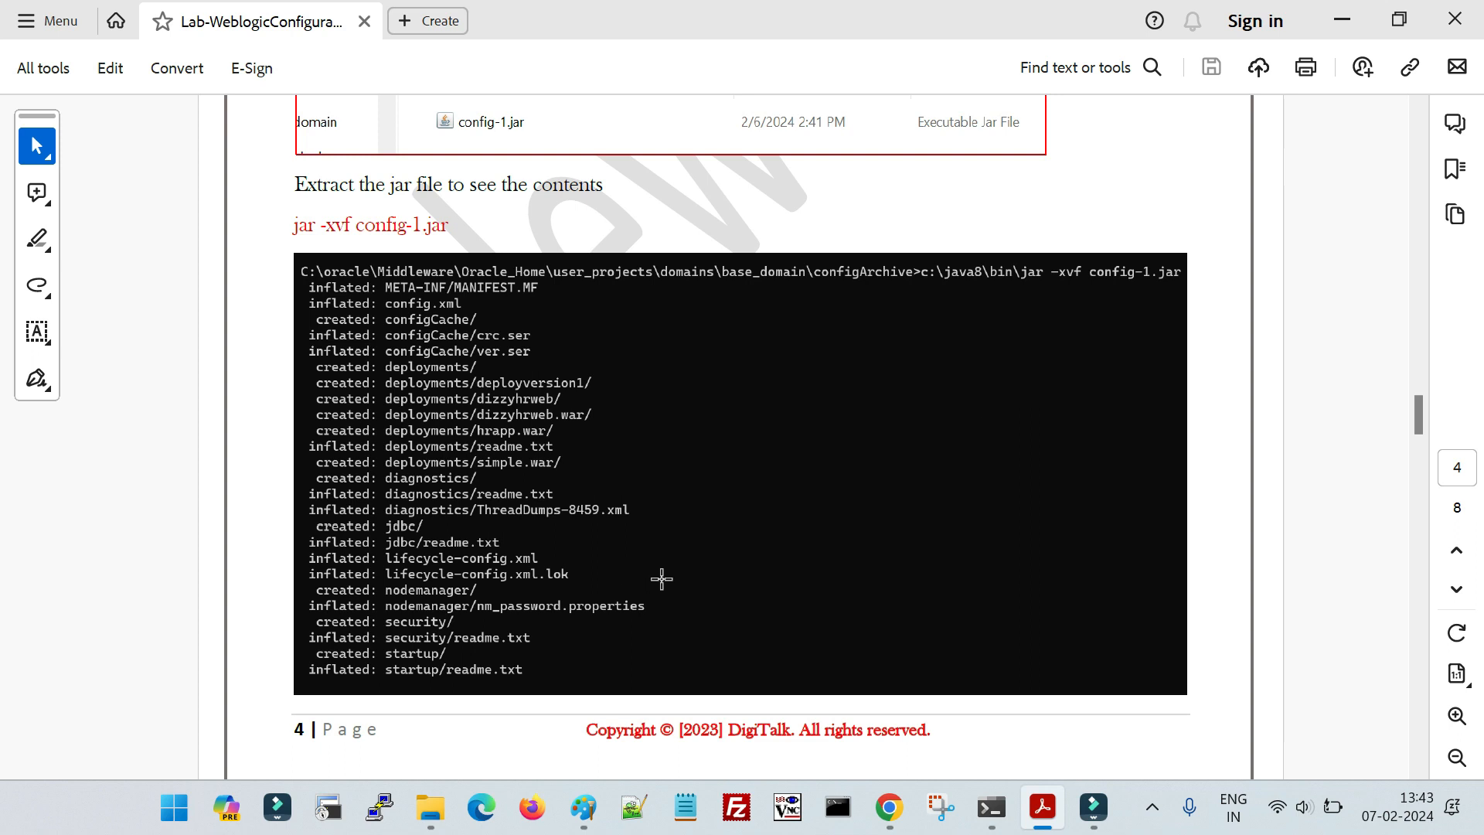
- Switch back to Chrome, set the domain's Console Session Timeout to 2000 and save the settings
click(889, 808)
scroll(484, 562, up, 10)
scroll(516, 576, down, 6)
scroll(517, 576, up, 2)
scroll(603, 558, down, 3)
double_click(616, 353)
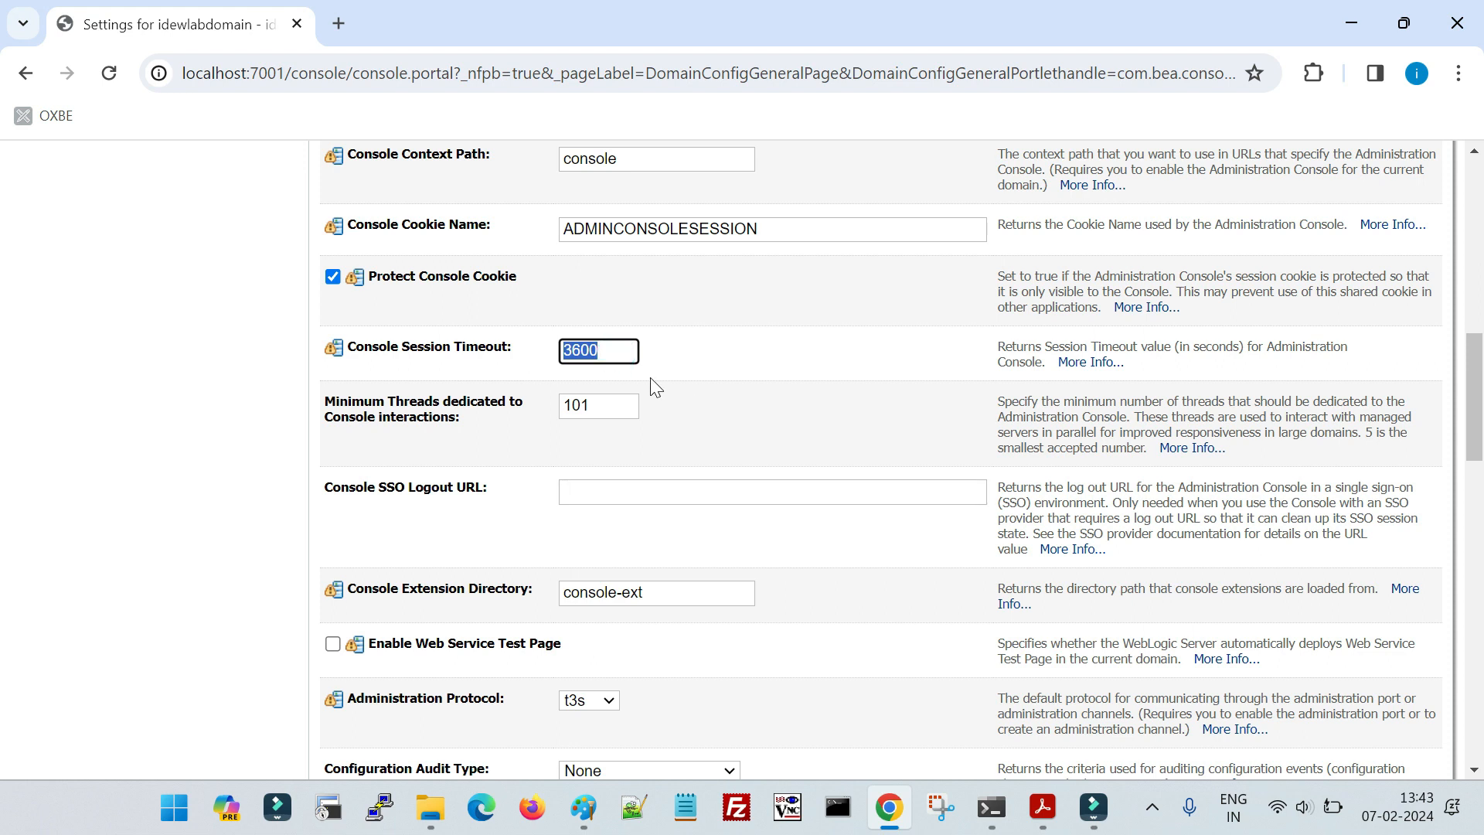
text(2000)
key(Return)
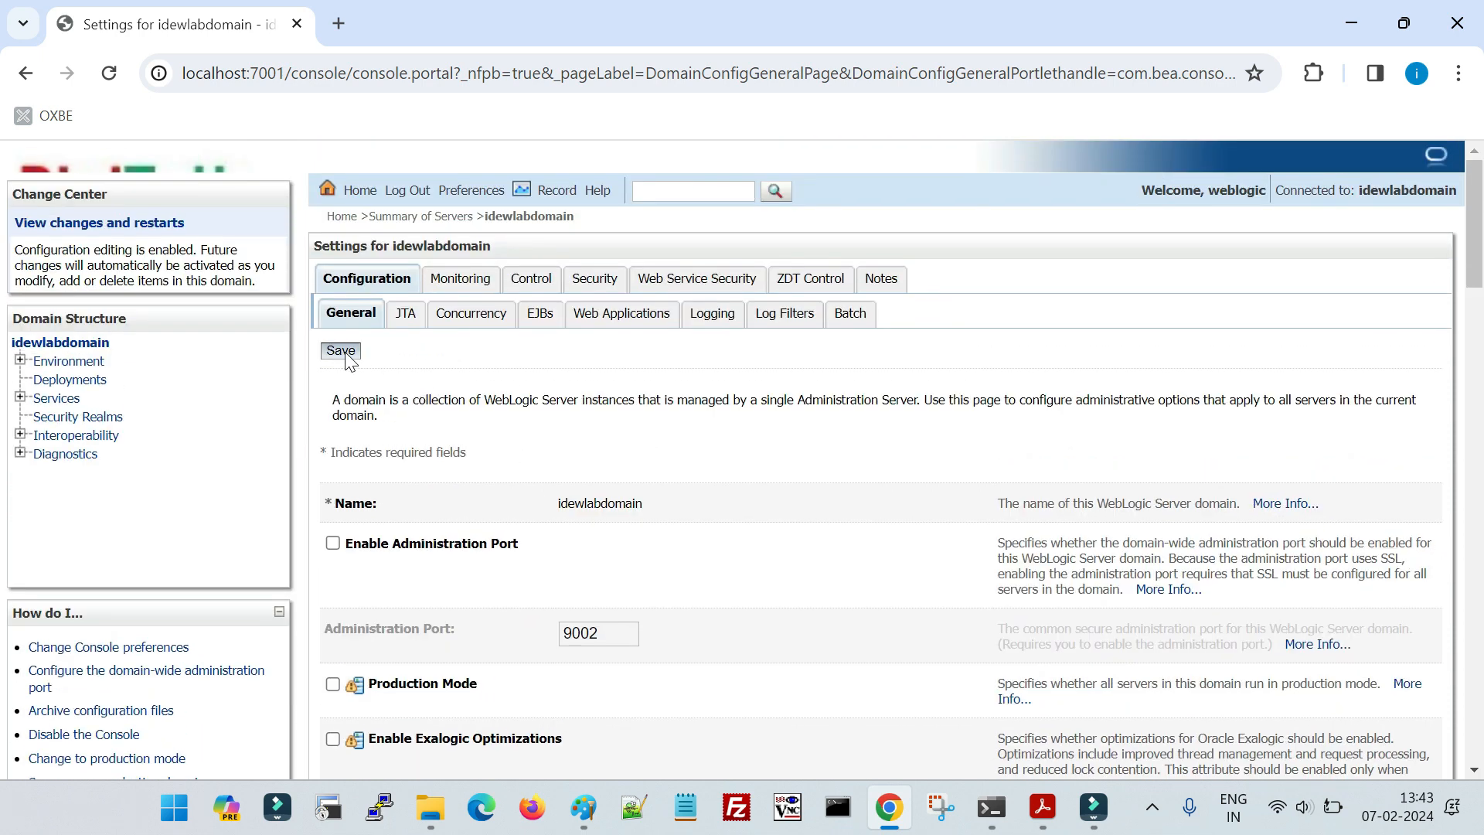
click(341, 351)
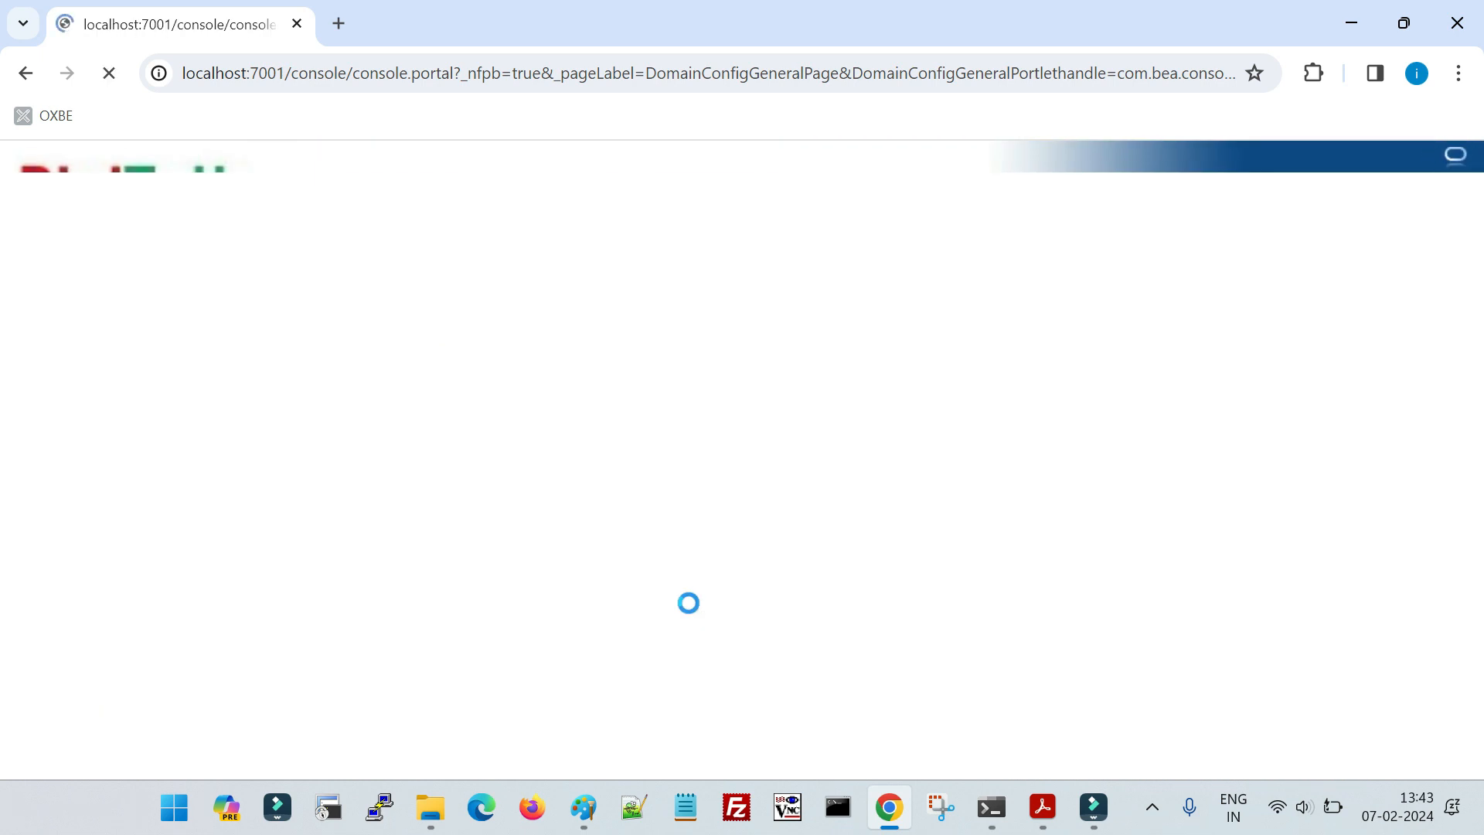
- Check the saved Console Session Timeout value in the domain's advanced settings
scroll(688, 603, down, 7)
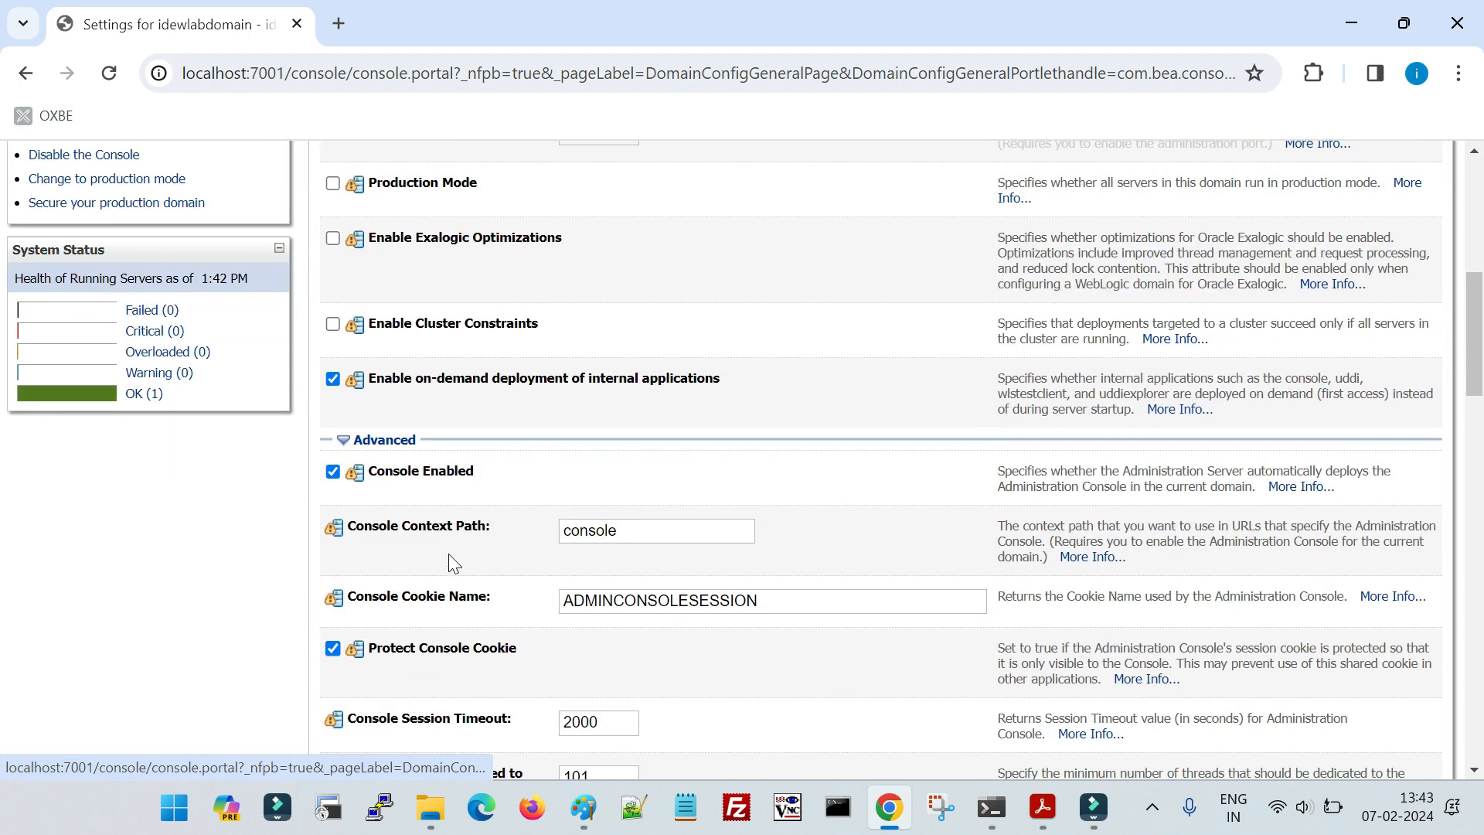
scroll(448, 553, up, 5)
scroll(433, 537, down, 7)
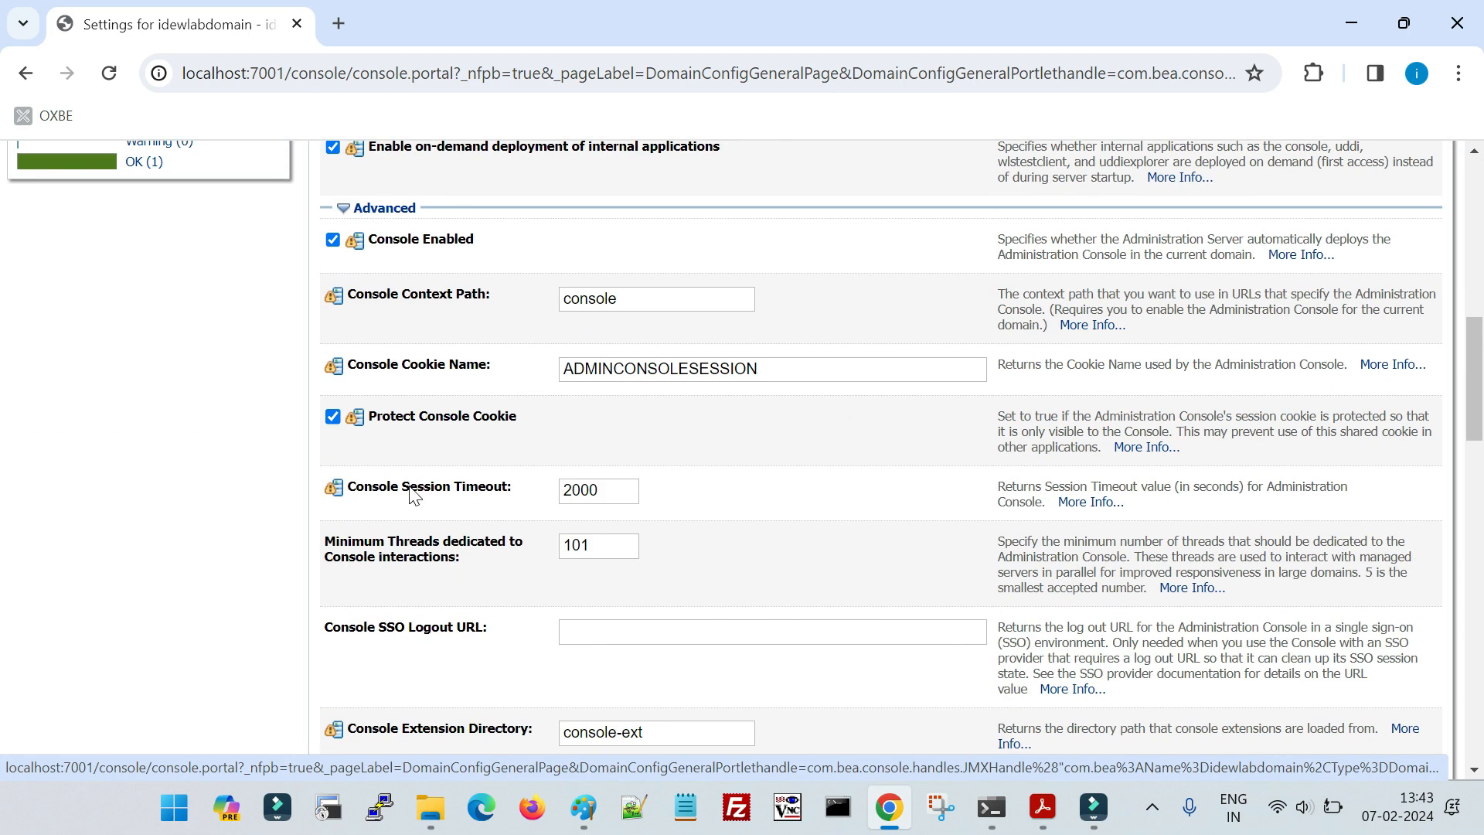
triple_click(411, 487)
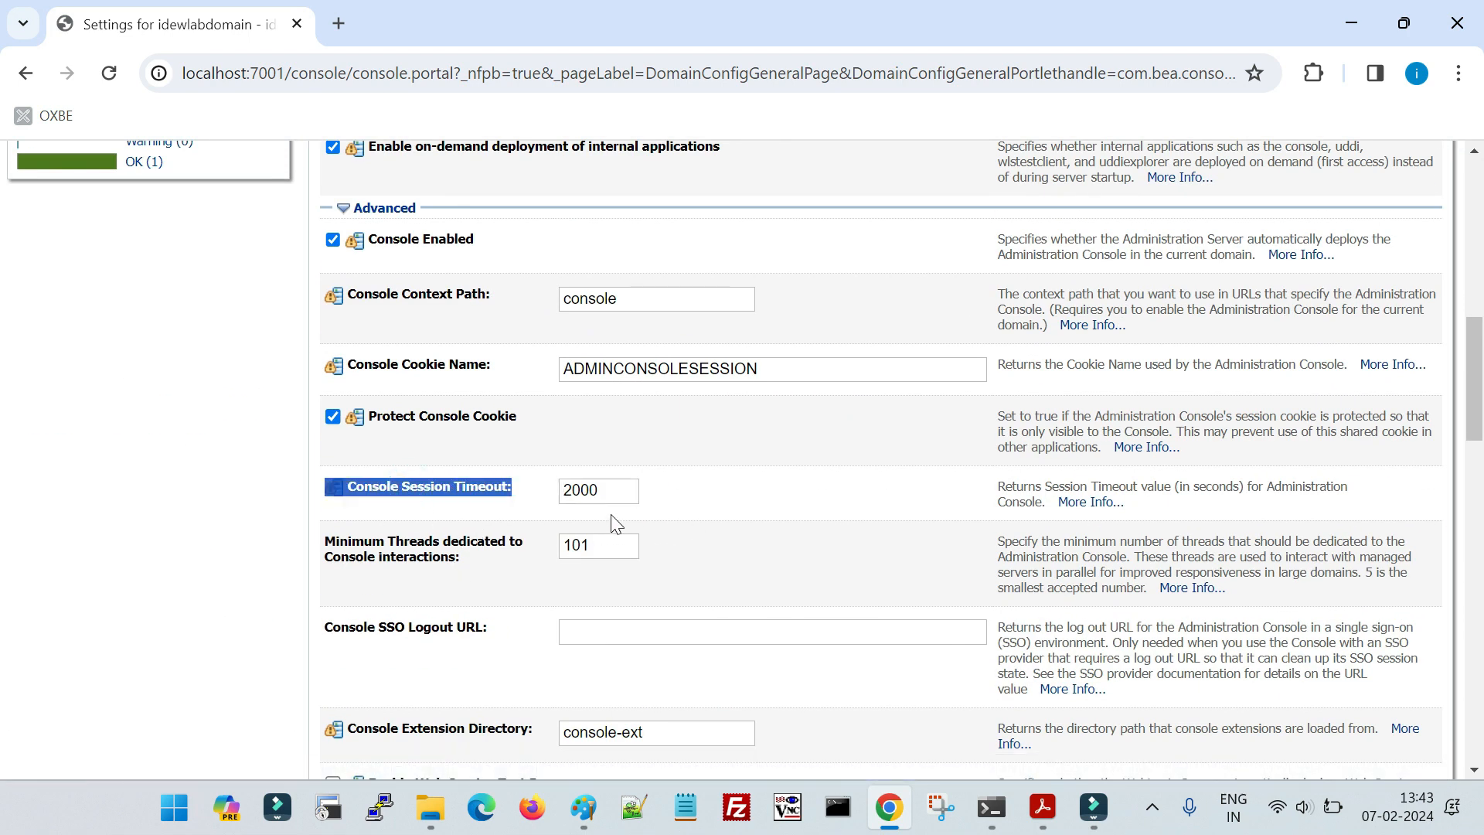
click(609, 491)
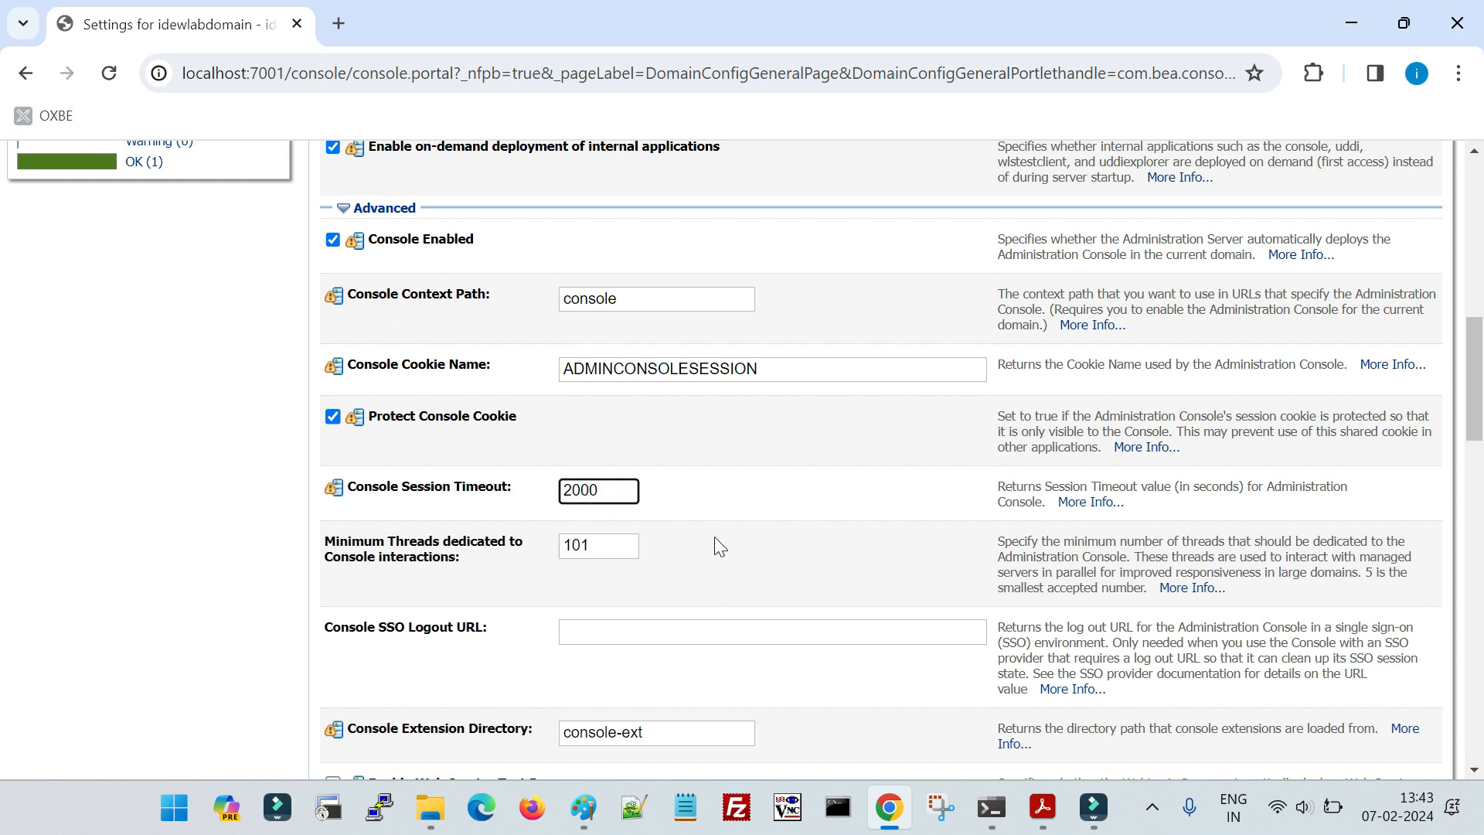
key(Return)
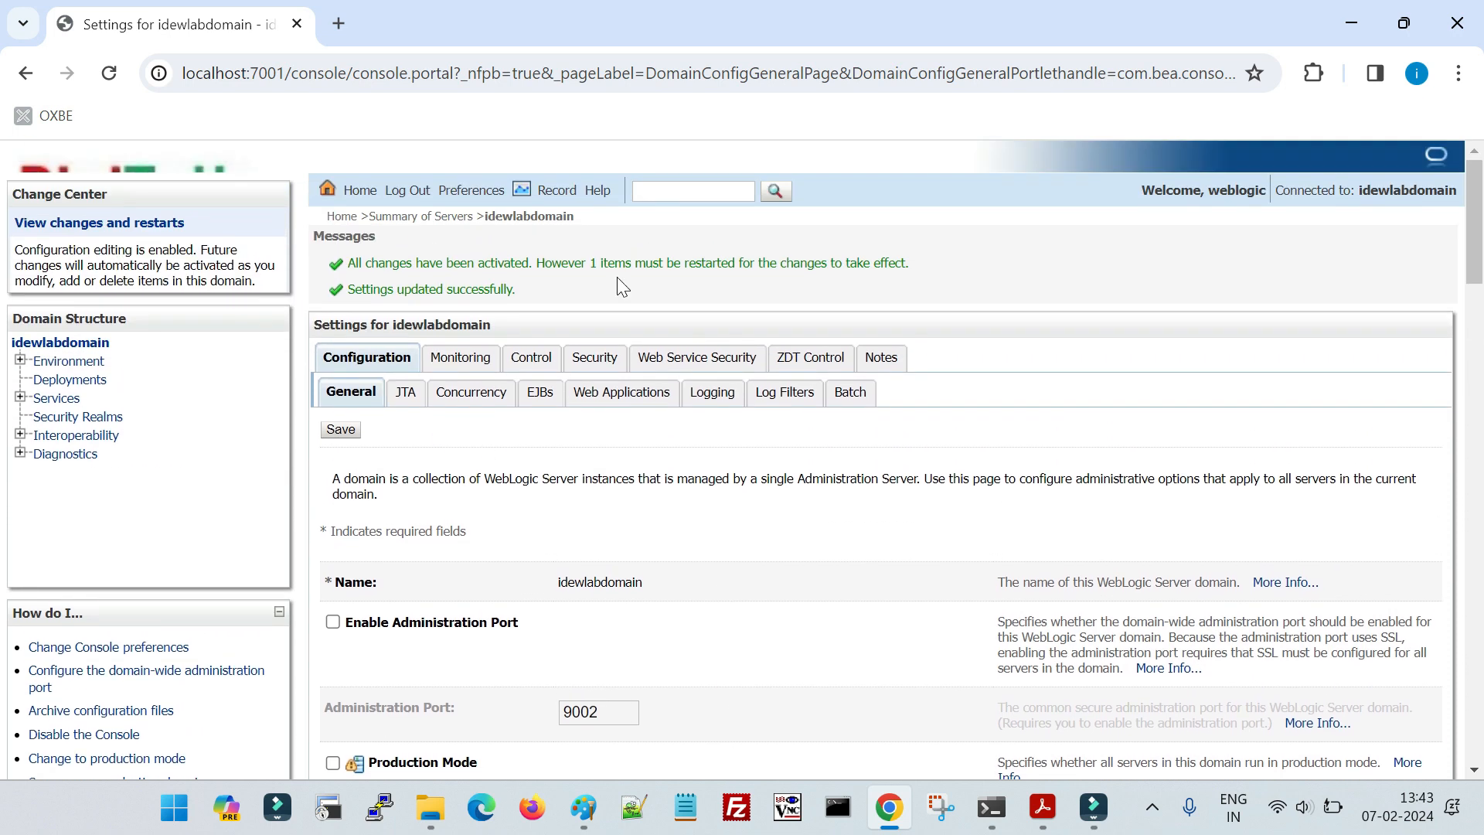
- Read the activation message for the saved settings and check the servers in the Summary of Servers
triple_click(618, 263)
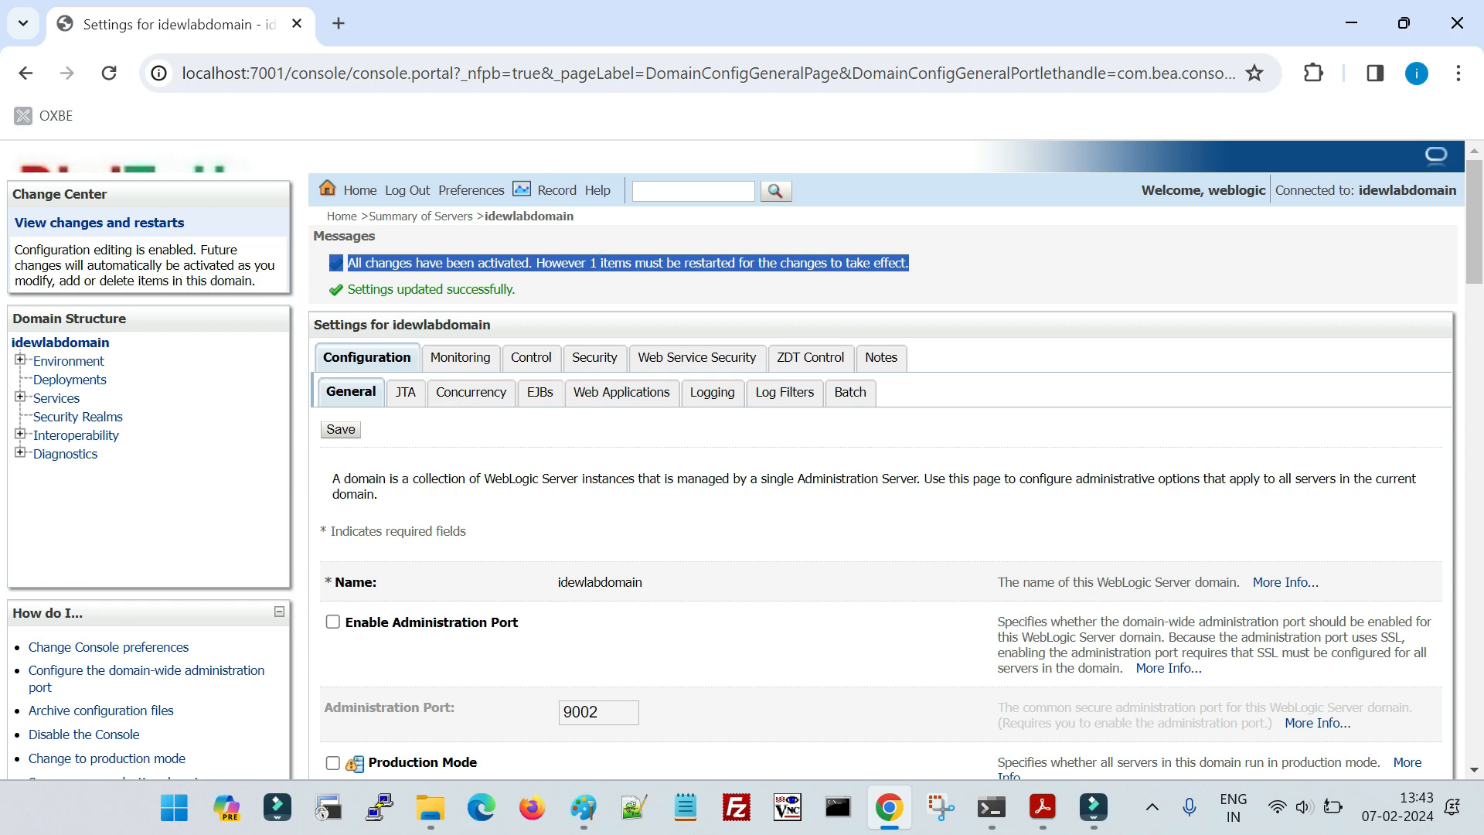
click(20, 360)
click(61, 381)
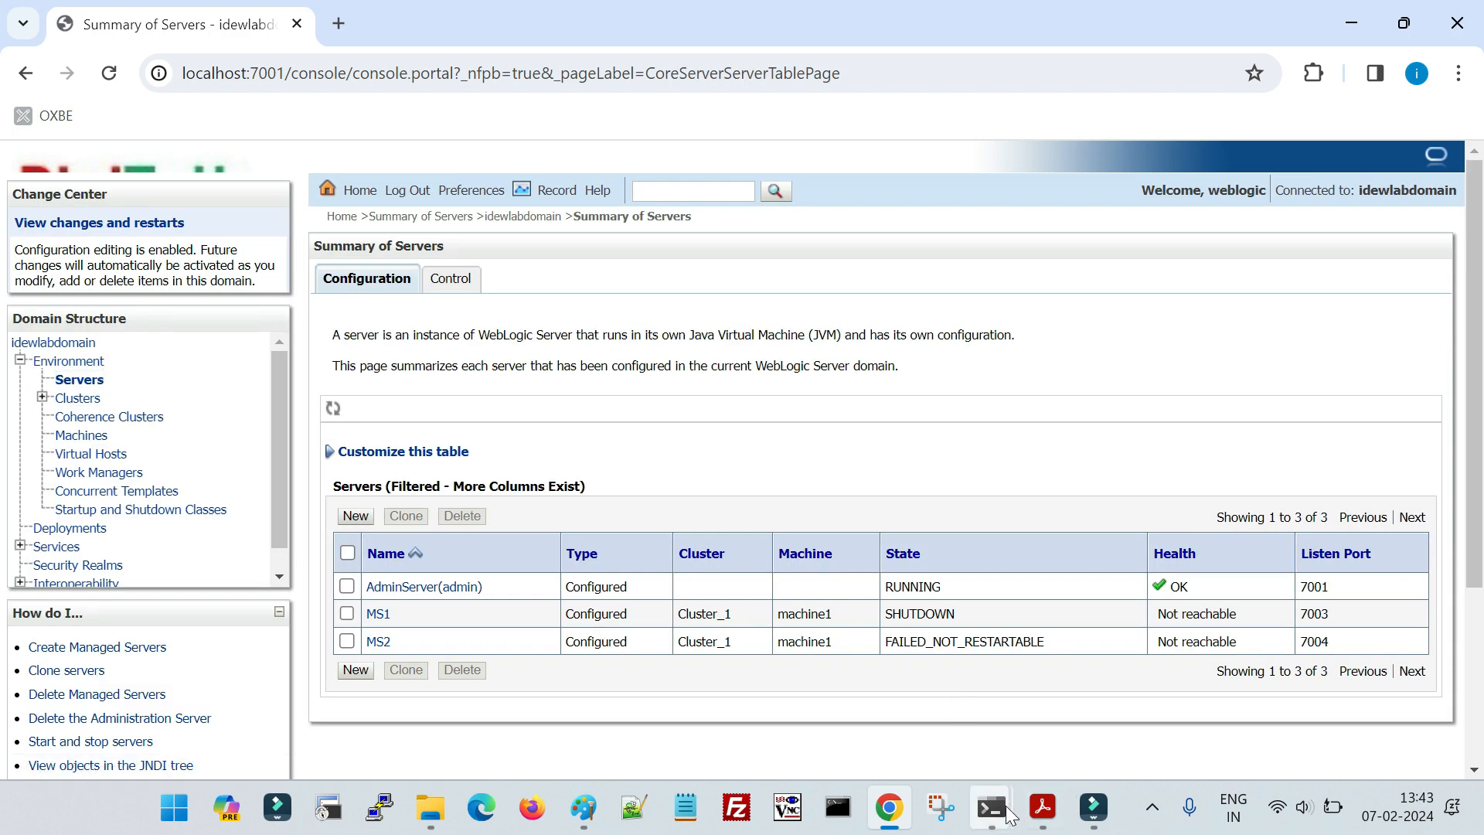
- Switch to AdminServer's command window, stop the server and start it again by rerunning the previous start command
mouse_move(992, 808)
click(1088, 720)
key(ctrl+c)
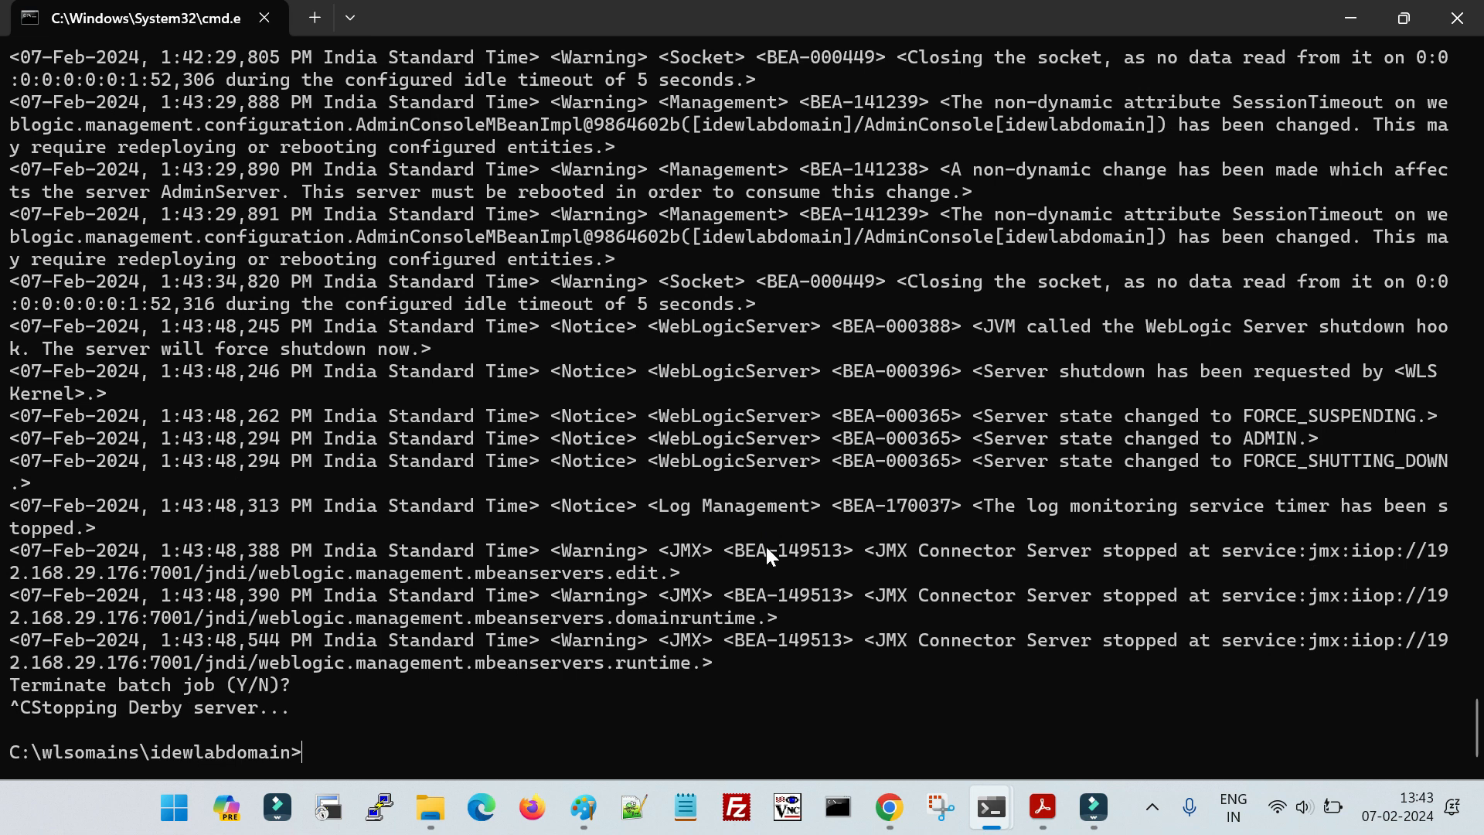
key(Up)
key(Return)
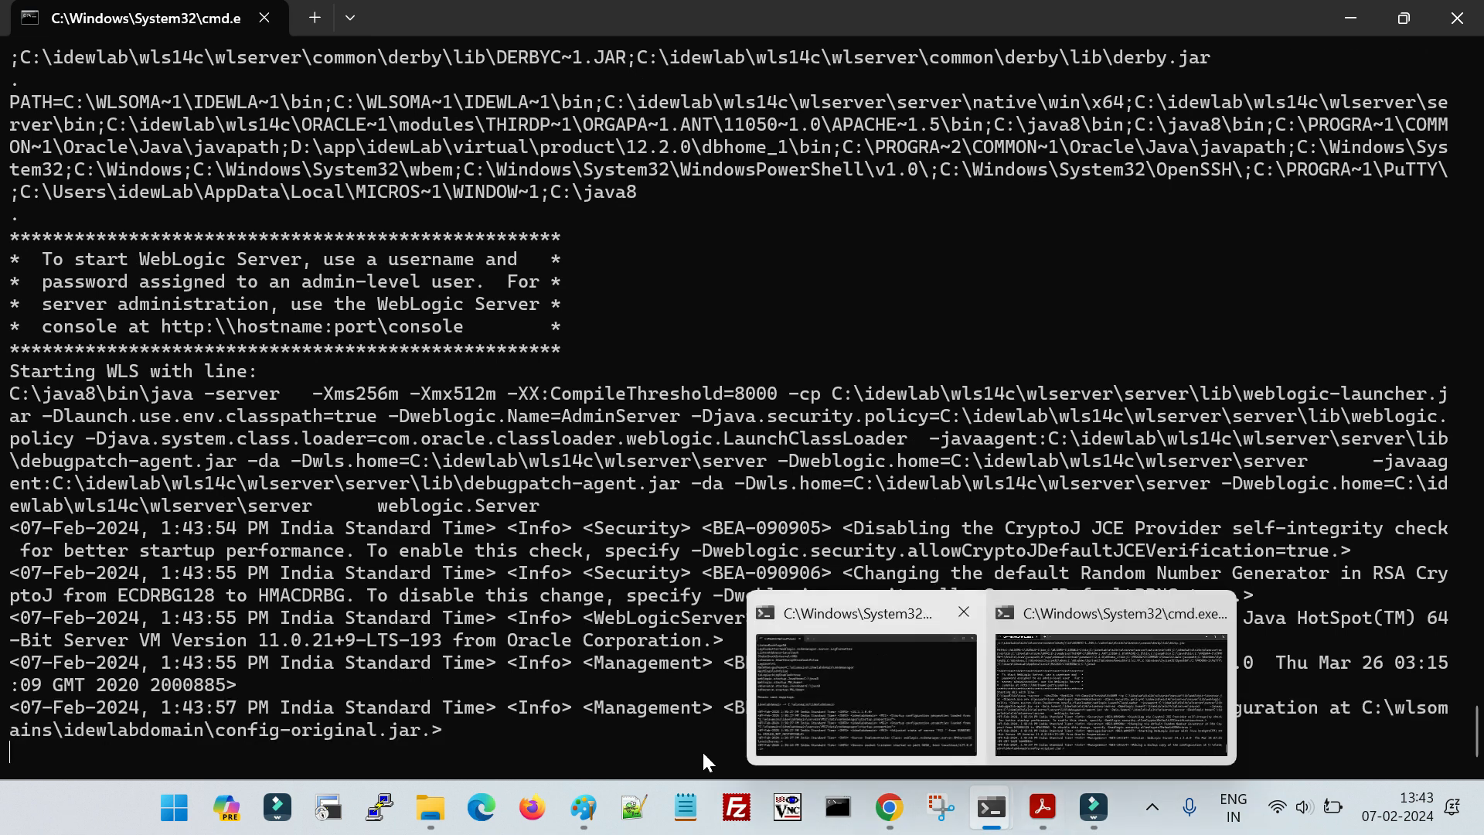
- Switch to the idewlabdomain folder in File Explorer and look through the entries beginning with c for the configuration archive
mouse_move(431, 808)
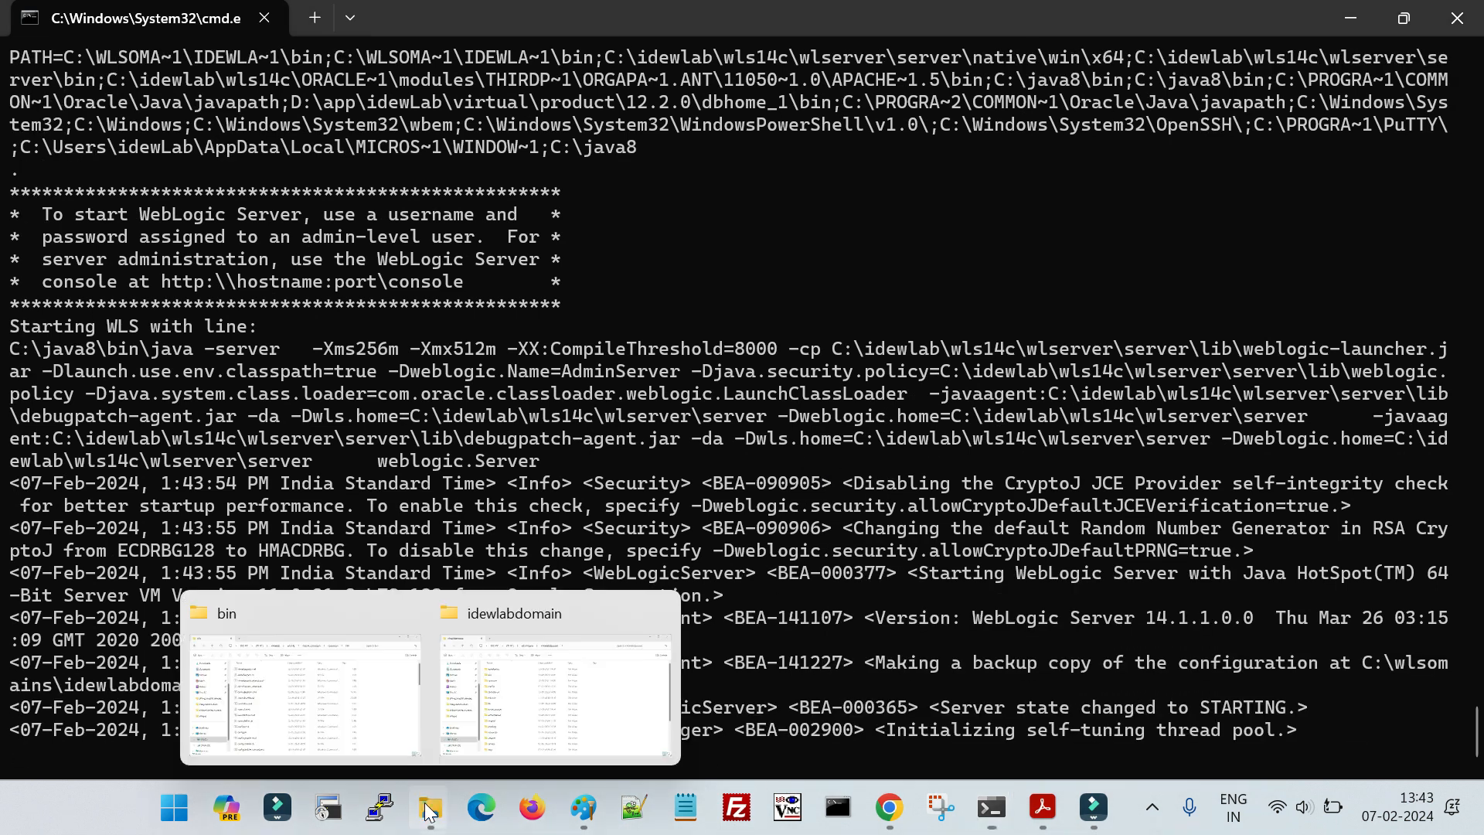
click(543, 730)
click(433, 536)
key(c)
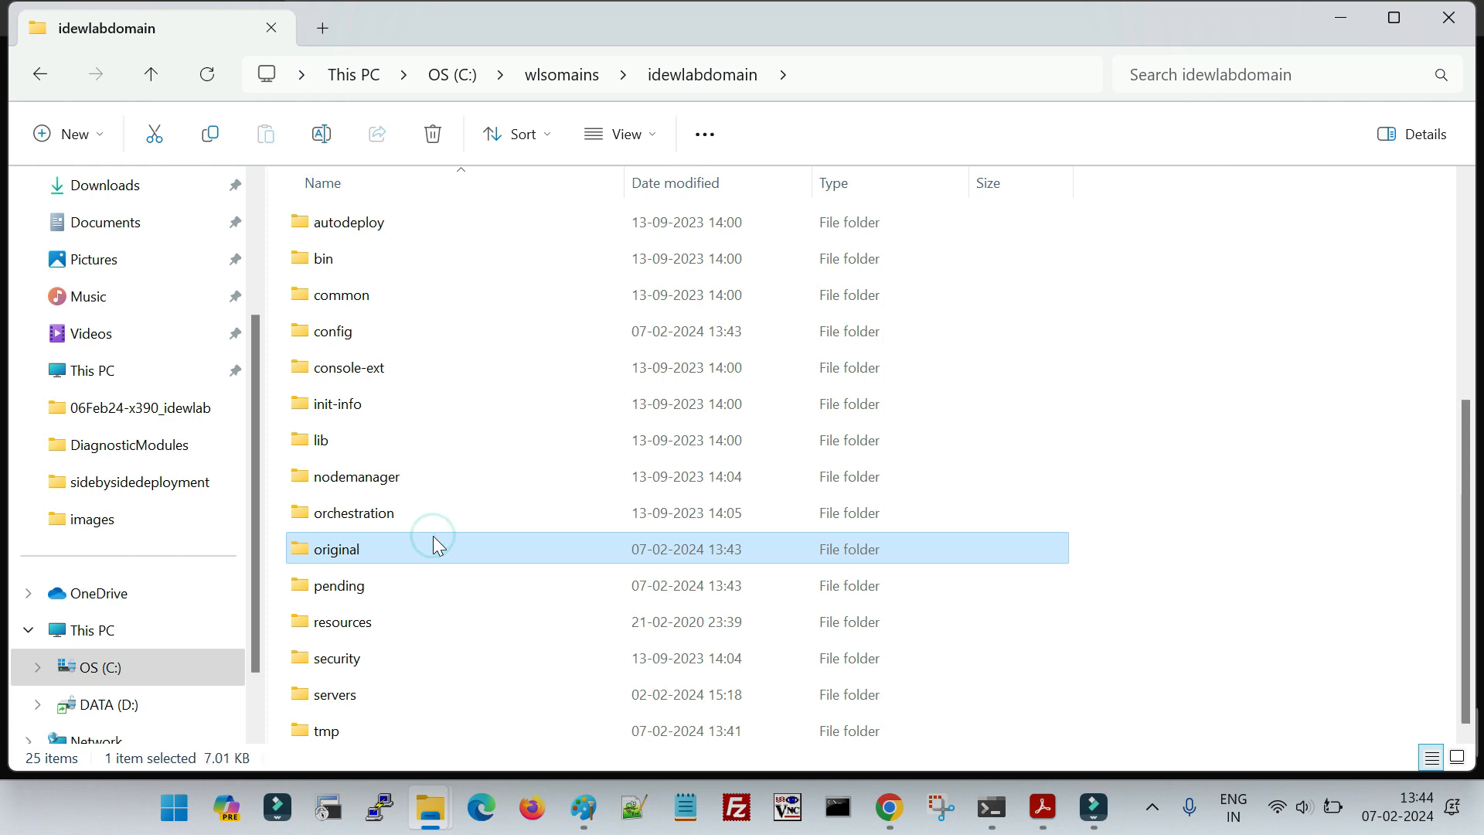
key(c)
key(c)
key(c)
key(c)
key(c)
key(c)
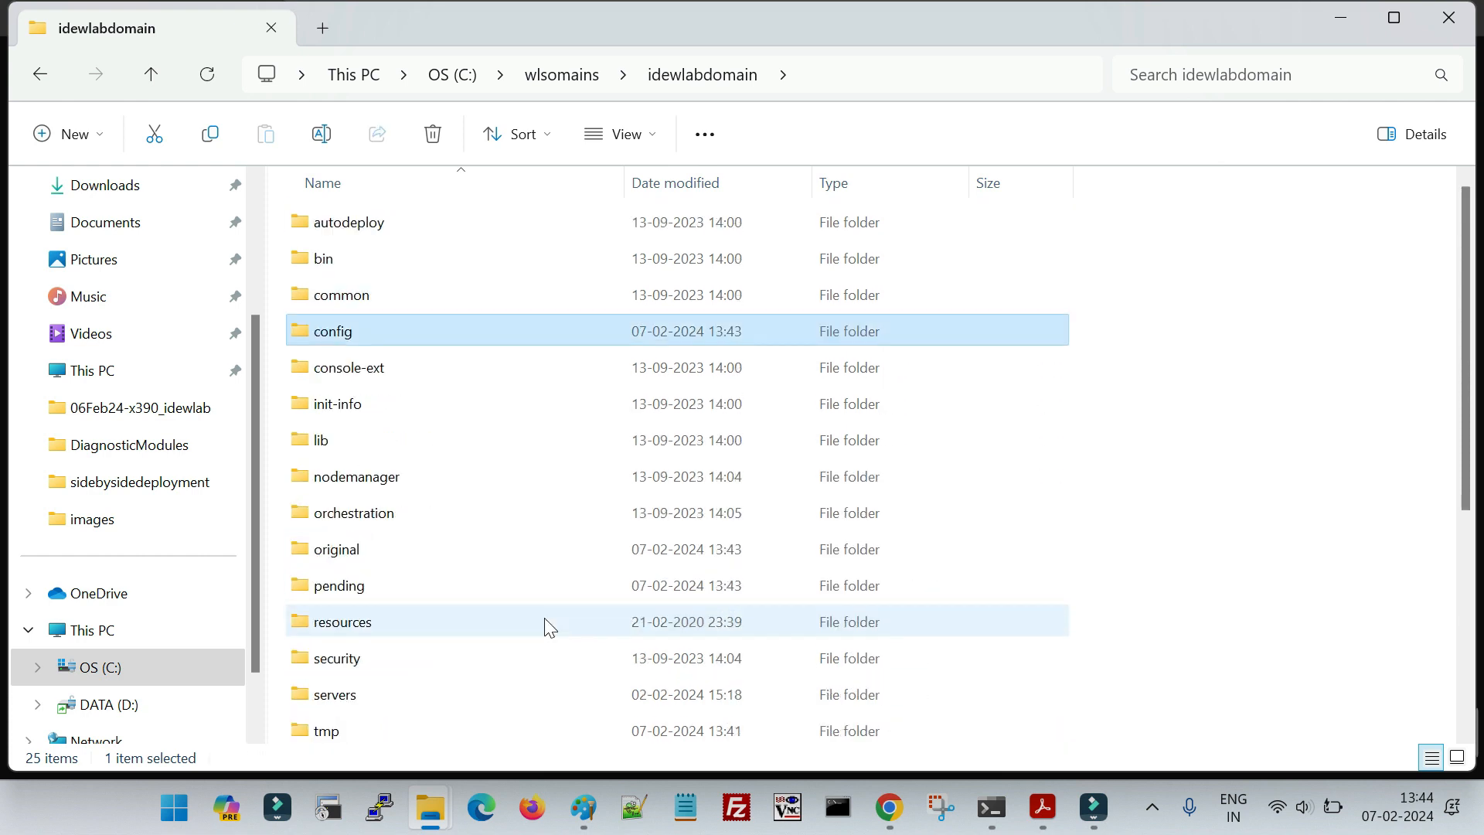
key(c)
key(c)
key(c)
key(c)
key(c)
key(c)
key(c)
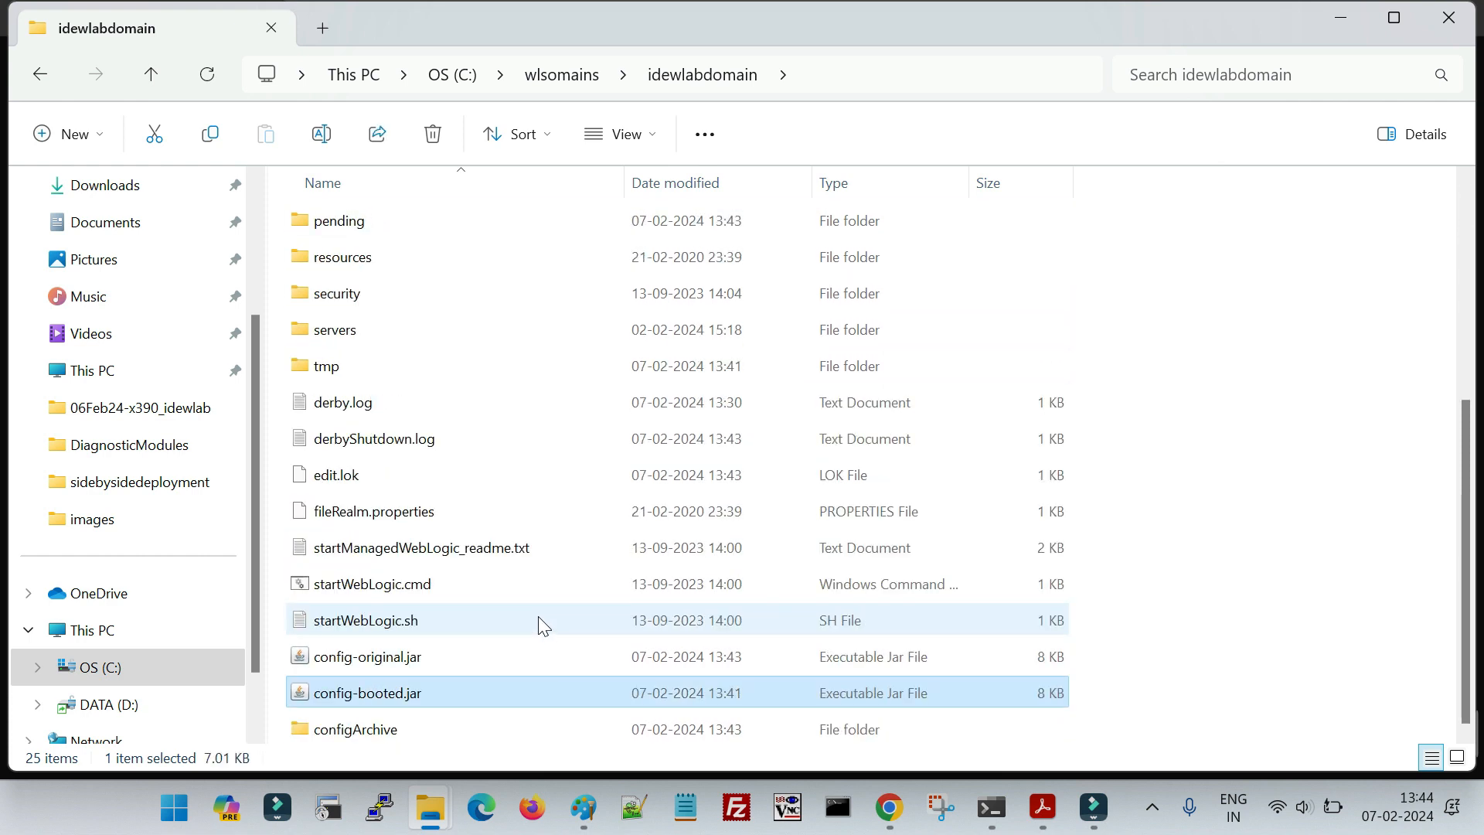
key(c)
key(c)
key(c)
key(c)
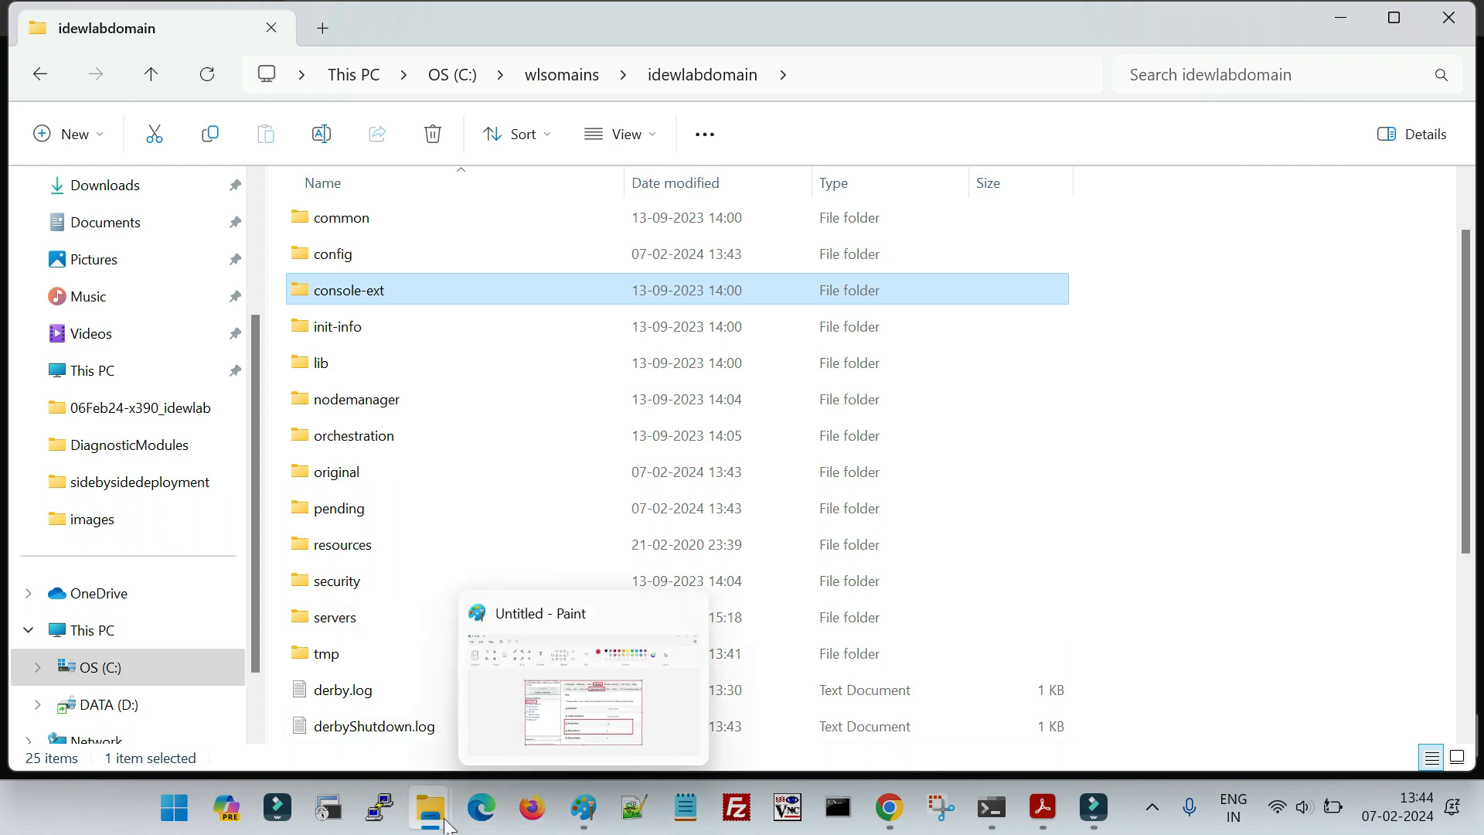
- Switch back to AdminServer's command window and check the server's startup state
click(992, 820)
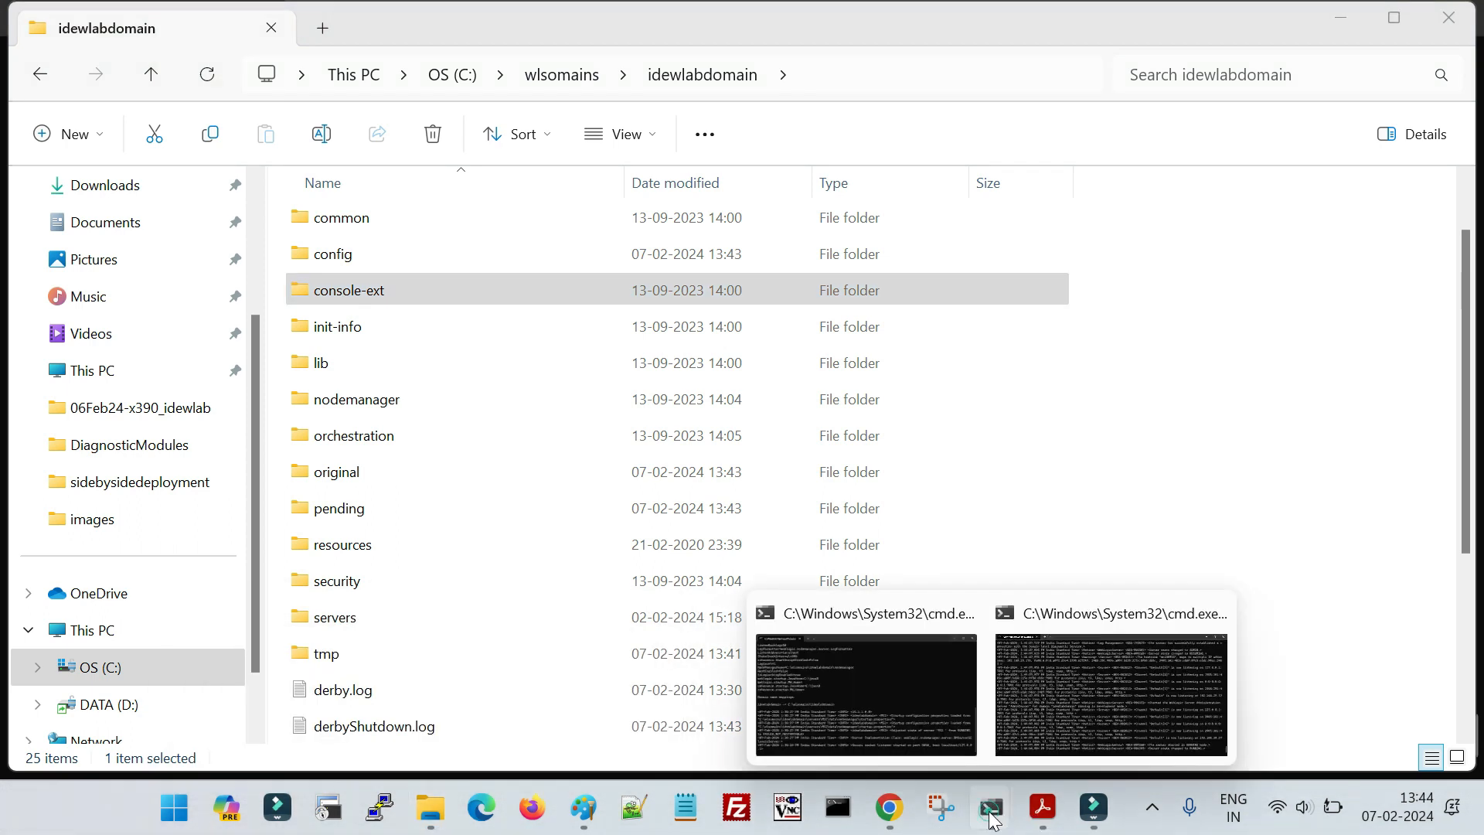
click(1113, 681)
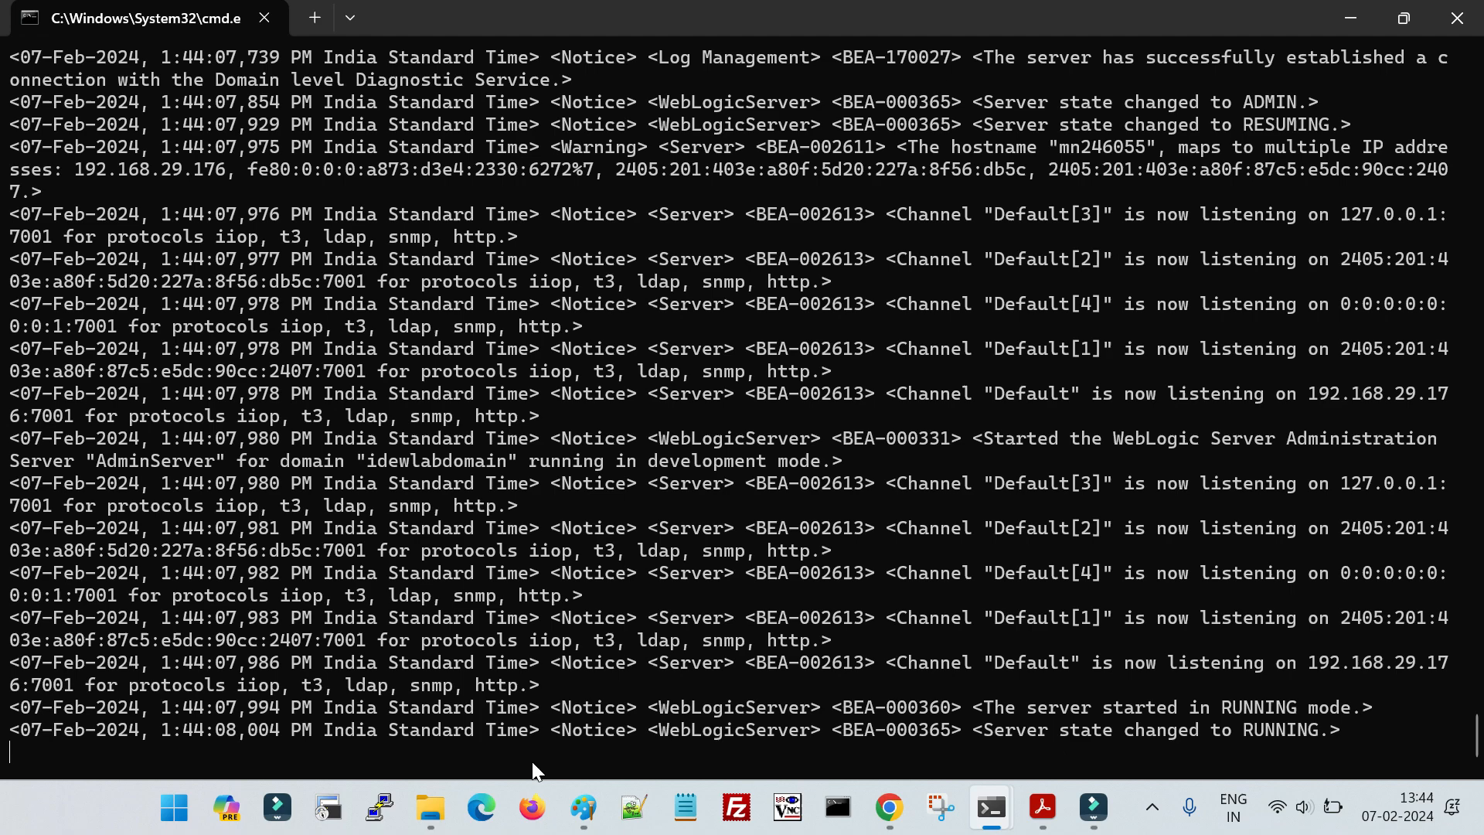
click(481, 808)
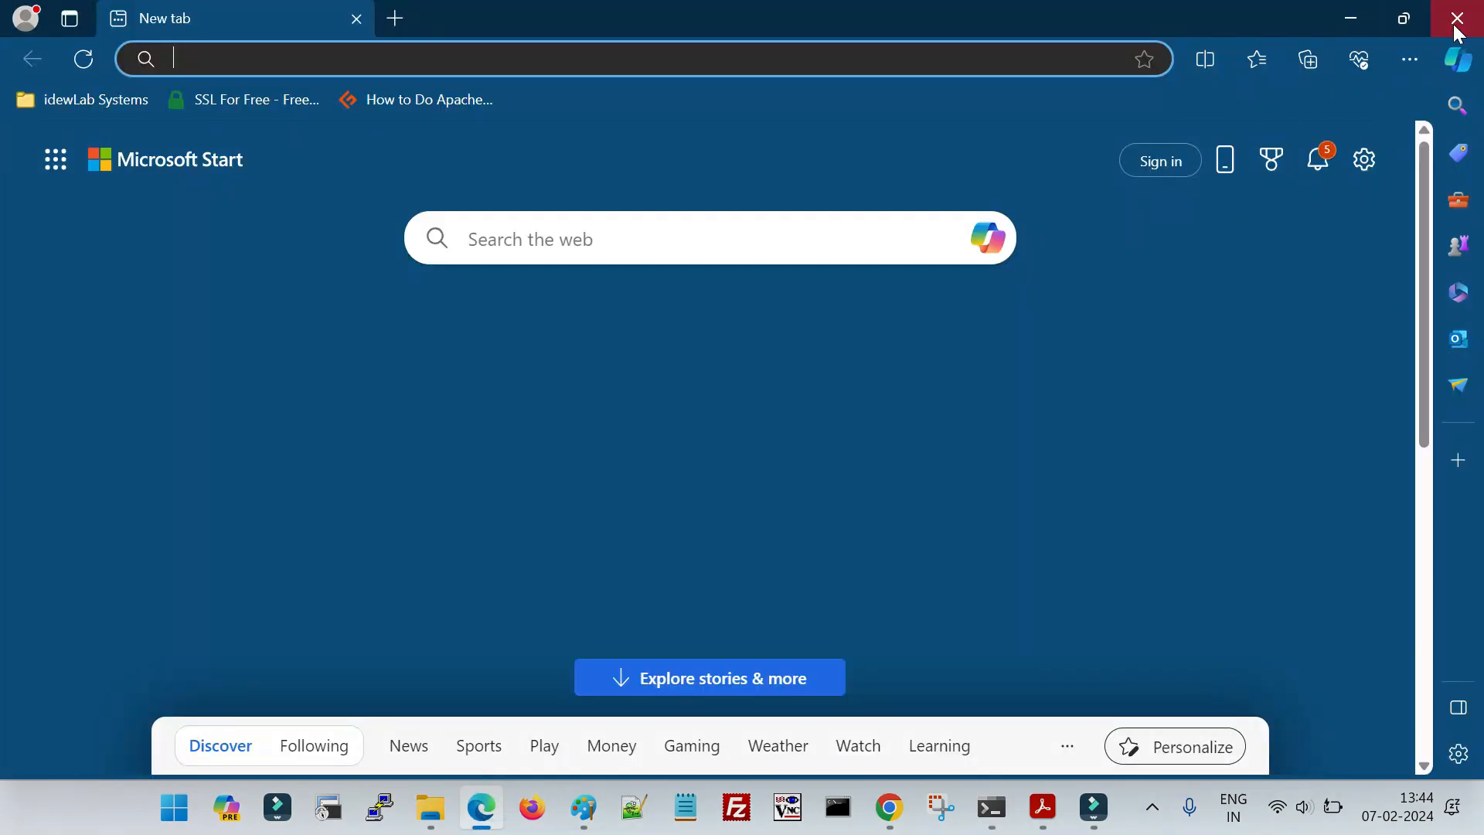
- Switch to the WebLogic console in Chrome, request the idewlabdomain settings and log in again as weblogic with the account password
click(1454, 29)
click(889, 808)
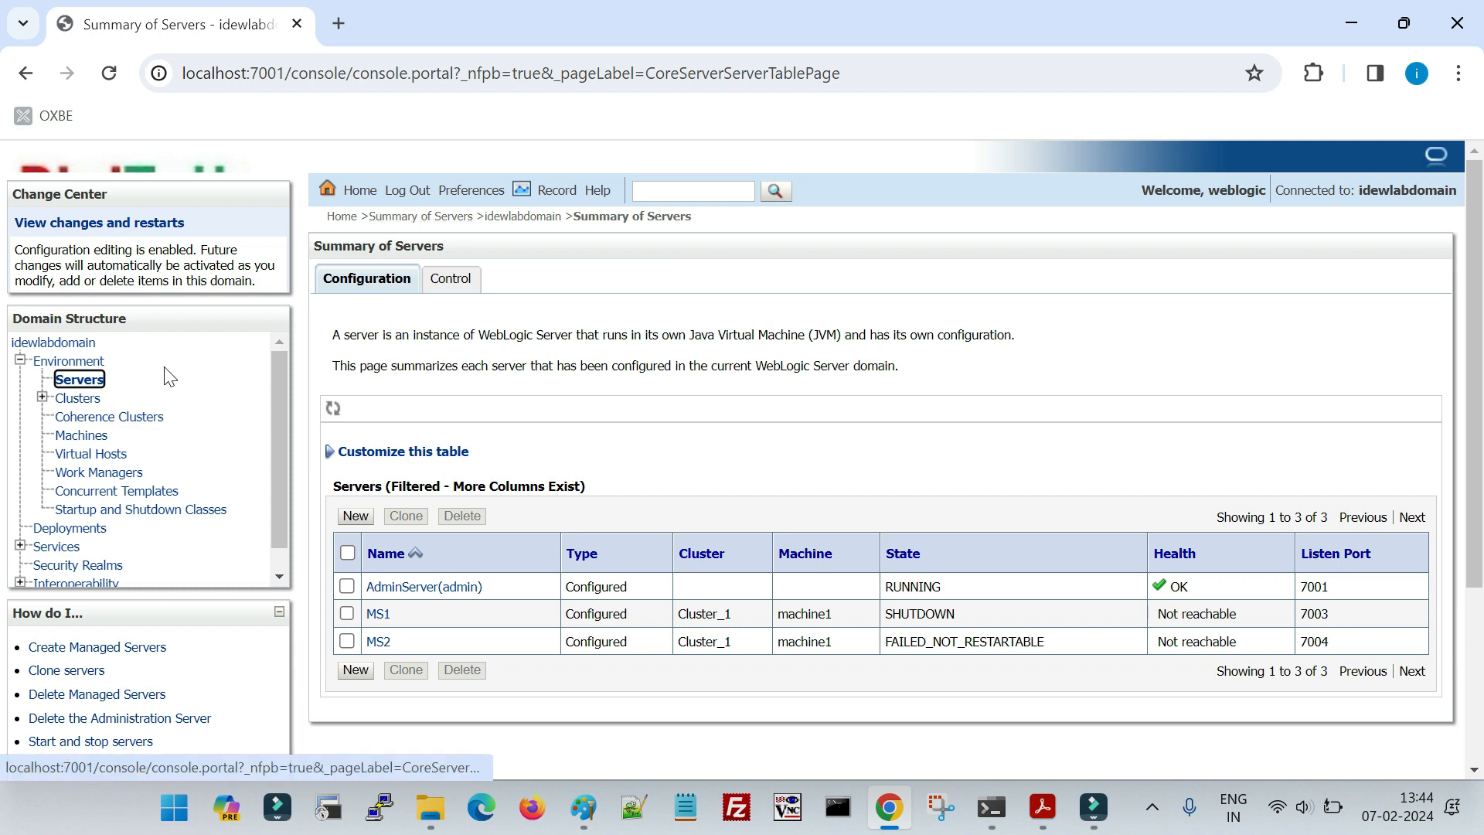
click(62, 342)
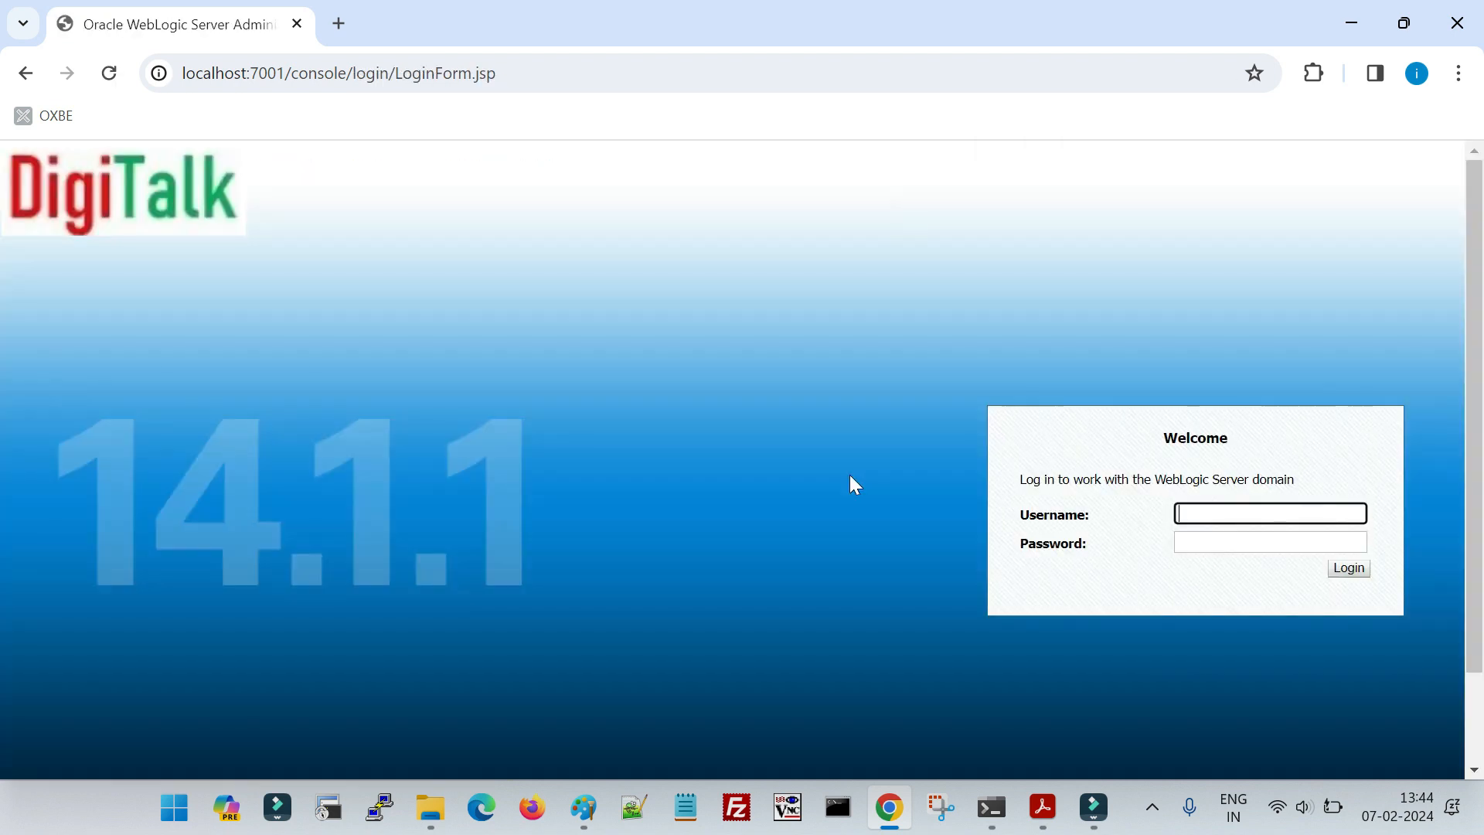
text(weblogic)
key(Tab)
text(weblogic1)
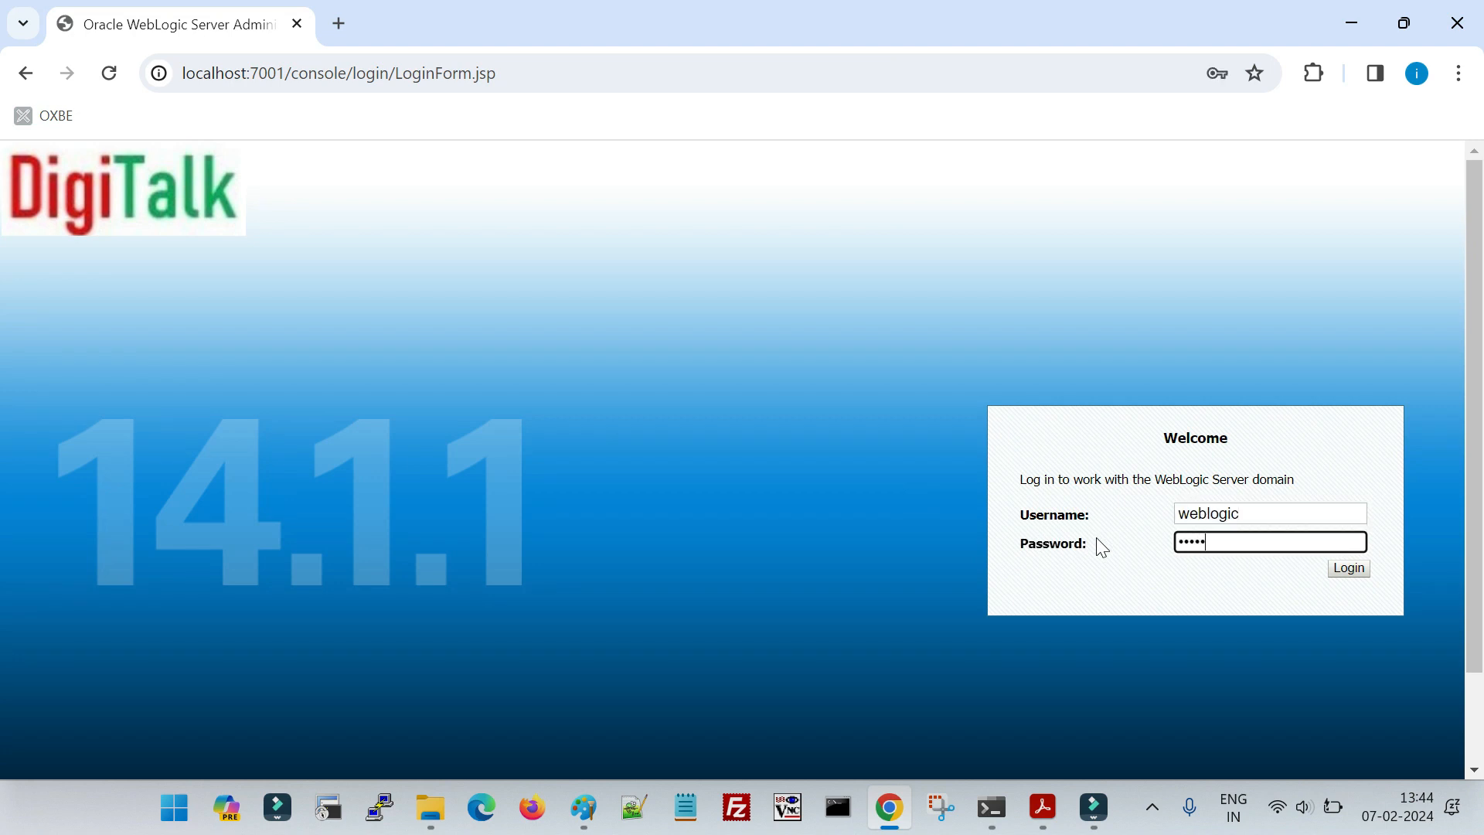
key(Return)
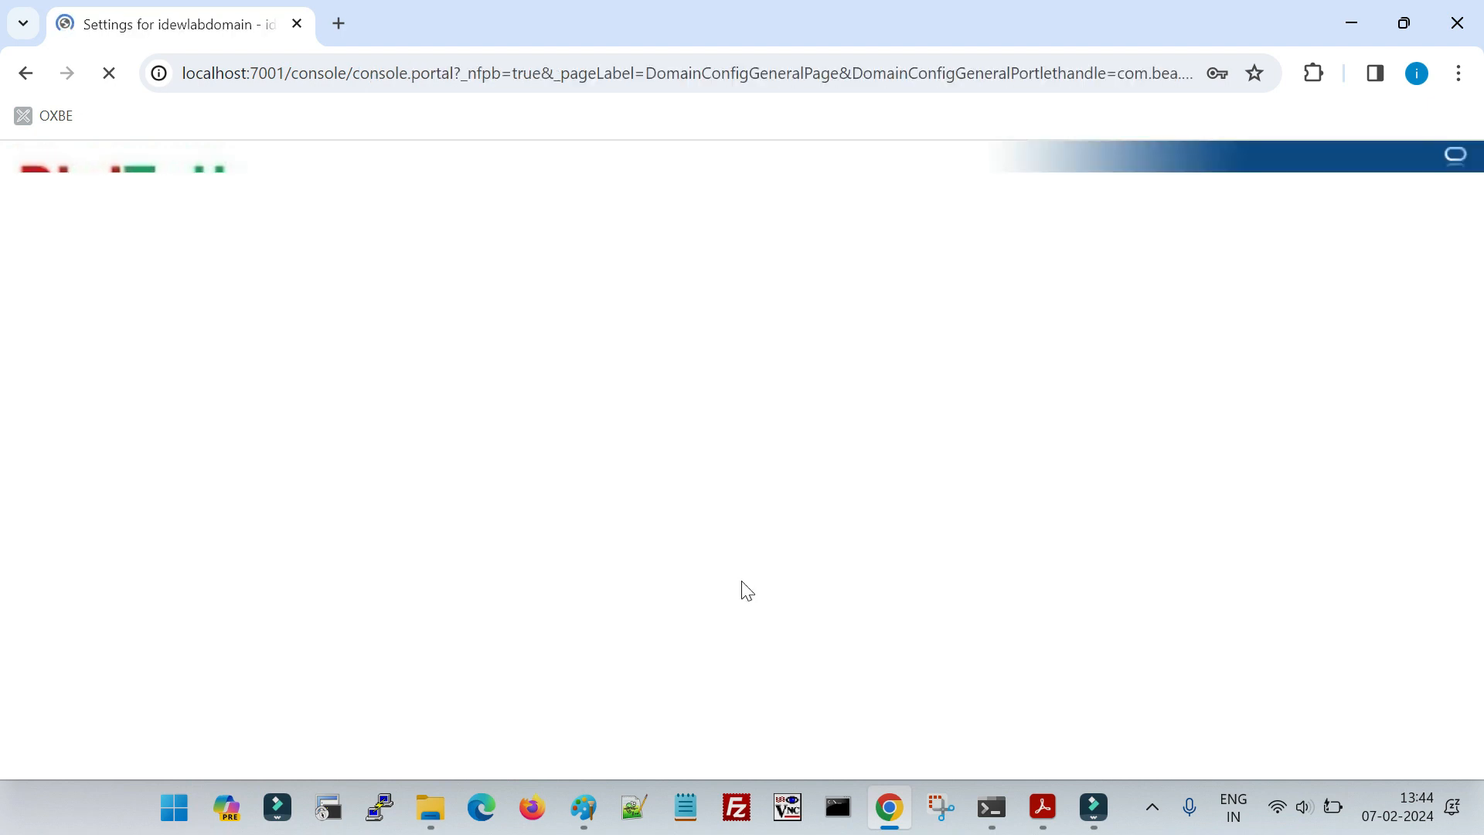
- Open idewlabdomain's general configuration with its advanced options shown and check the Console Session Timeout
click(85, 344)
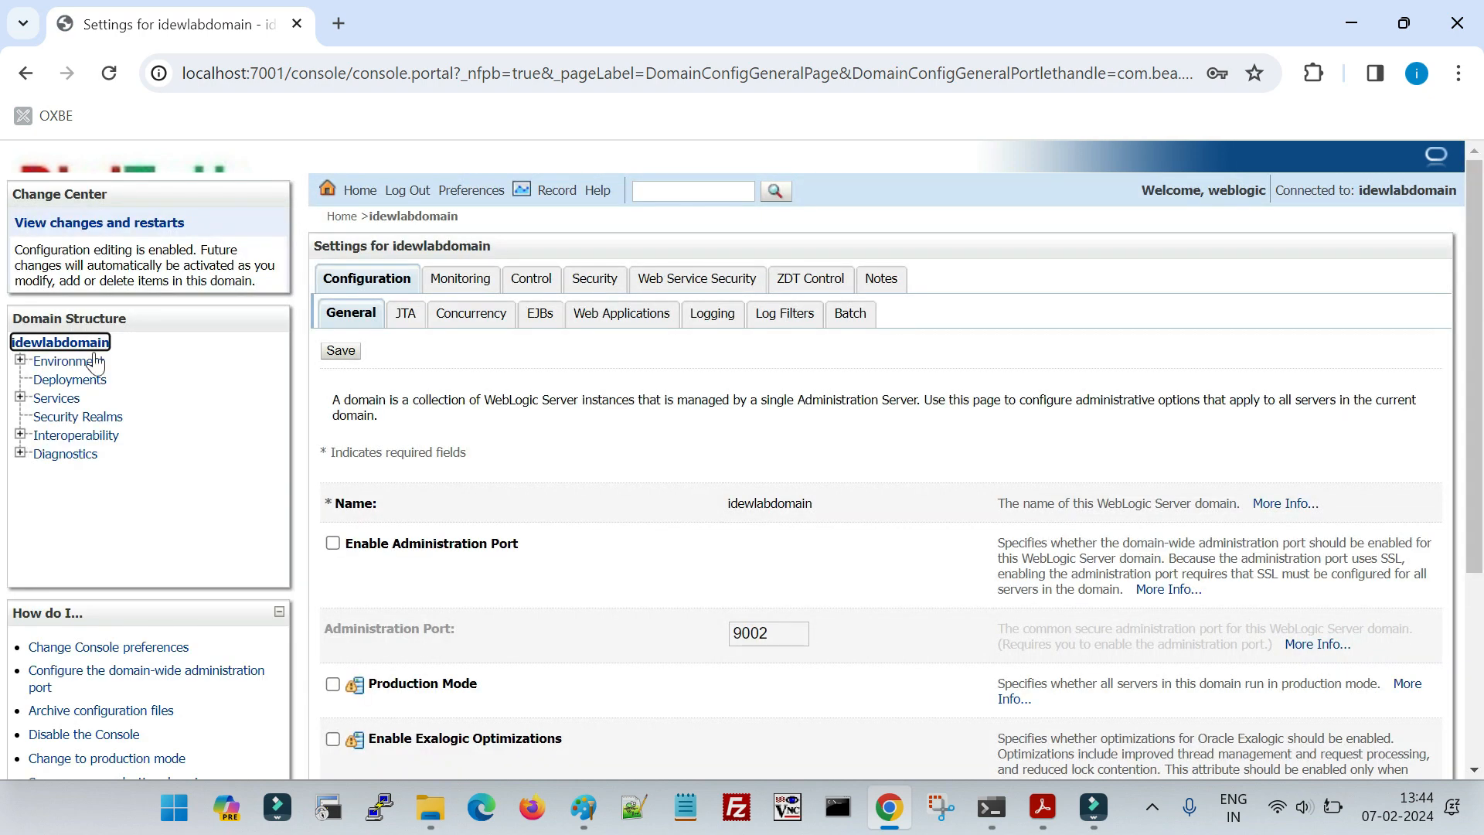
scroll(596, 502, down, 4)
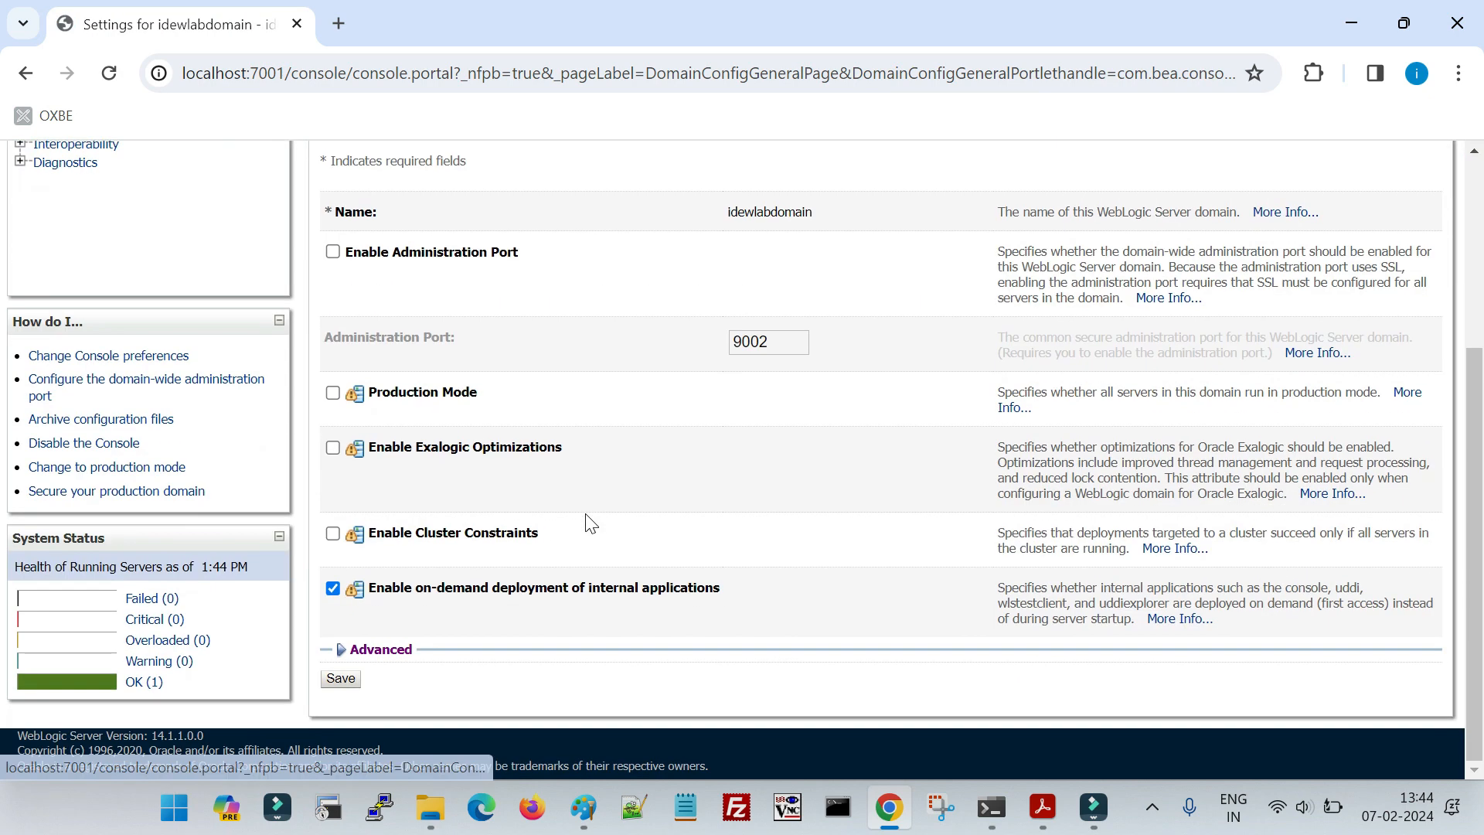
click(393, 651)
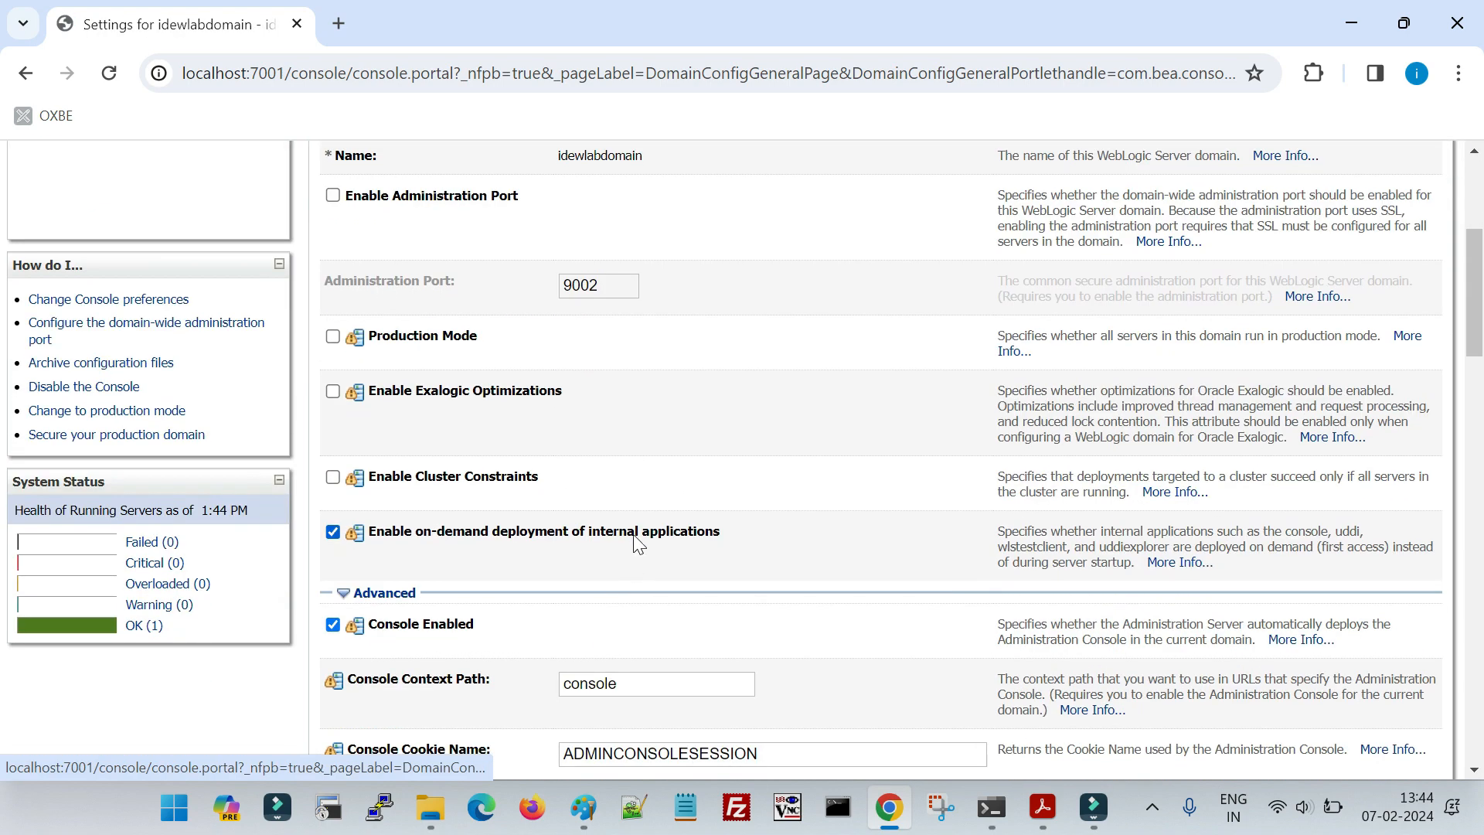
scroll(630, 580, down, 3)
drag(619, 638, 504, 653)
click(765, 600)
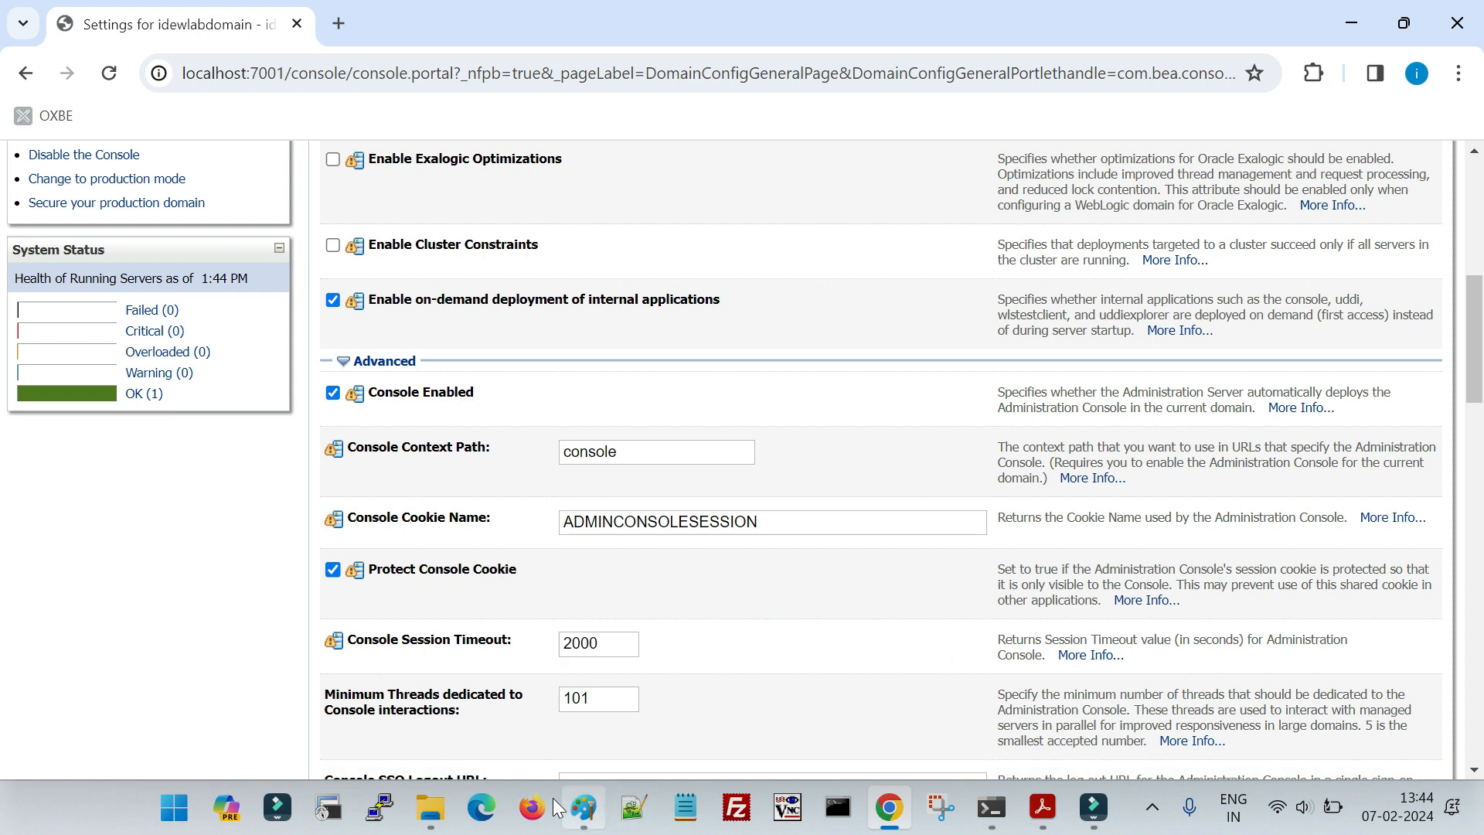
- Switch to the idewlabdomain folder in File Explorer, sort it by modification date and open configArchive
mouse_move(430, 808)
click(603, 742)
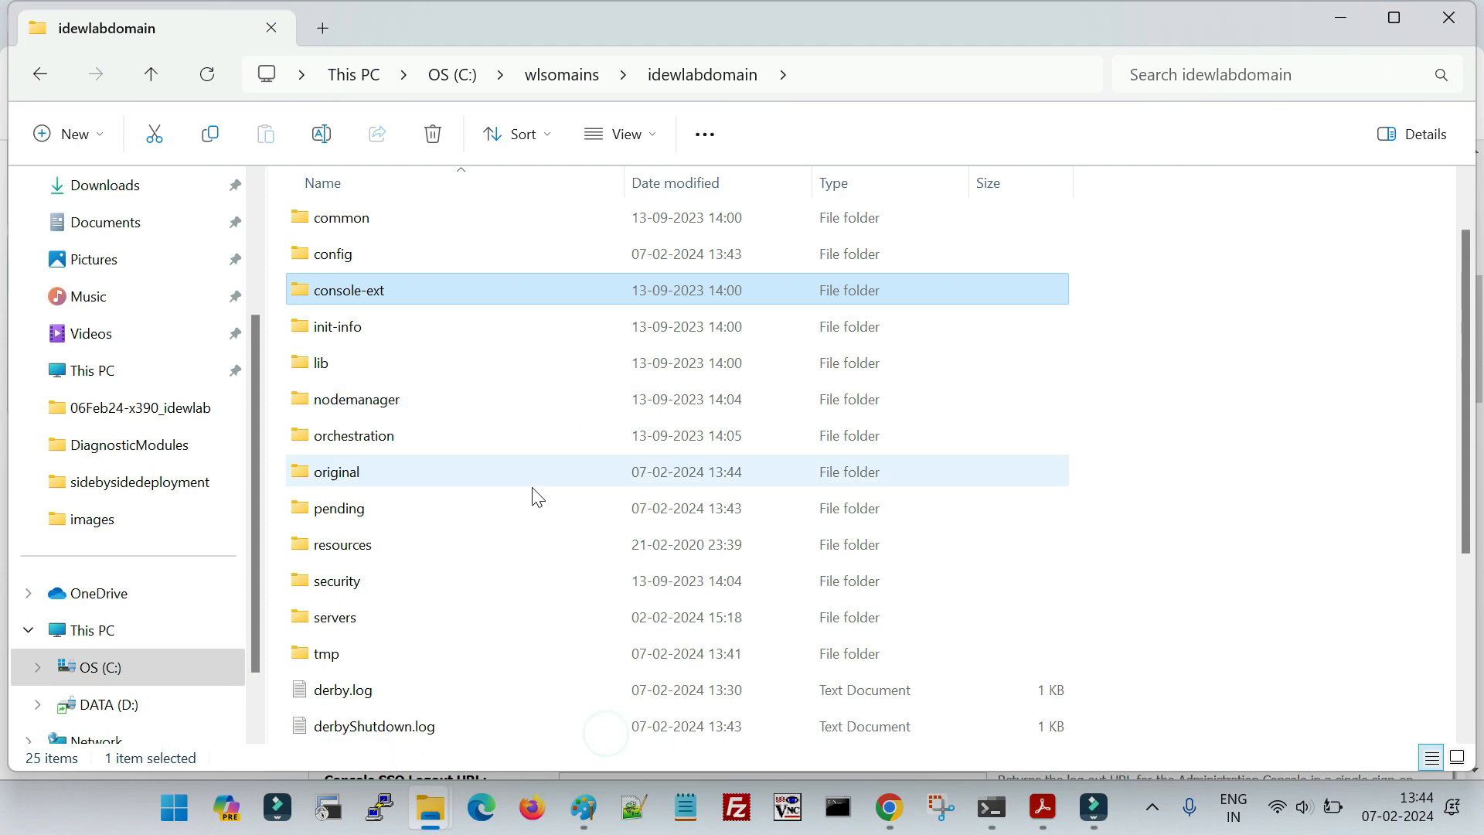
scroll(537, 497, up, 1)
click(654, 194)
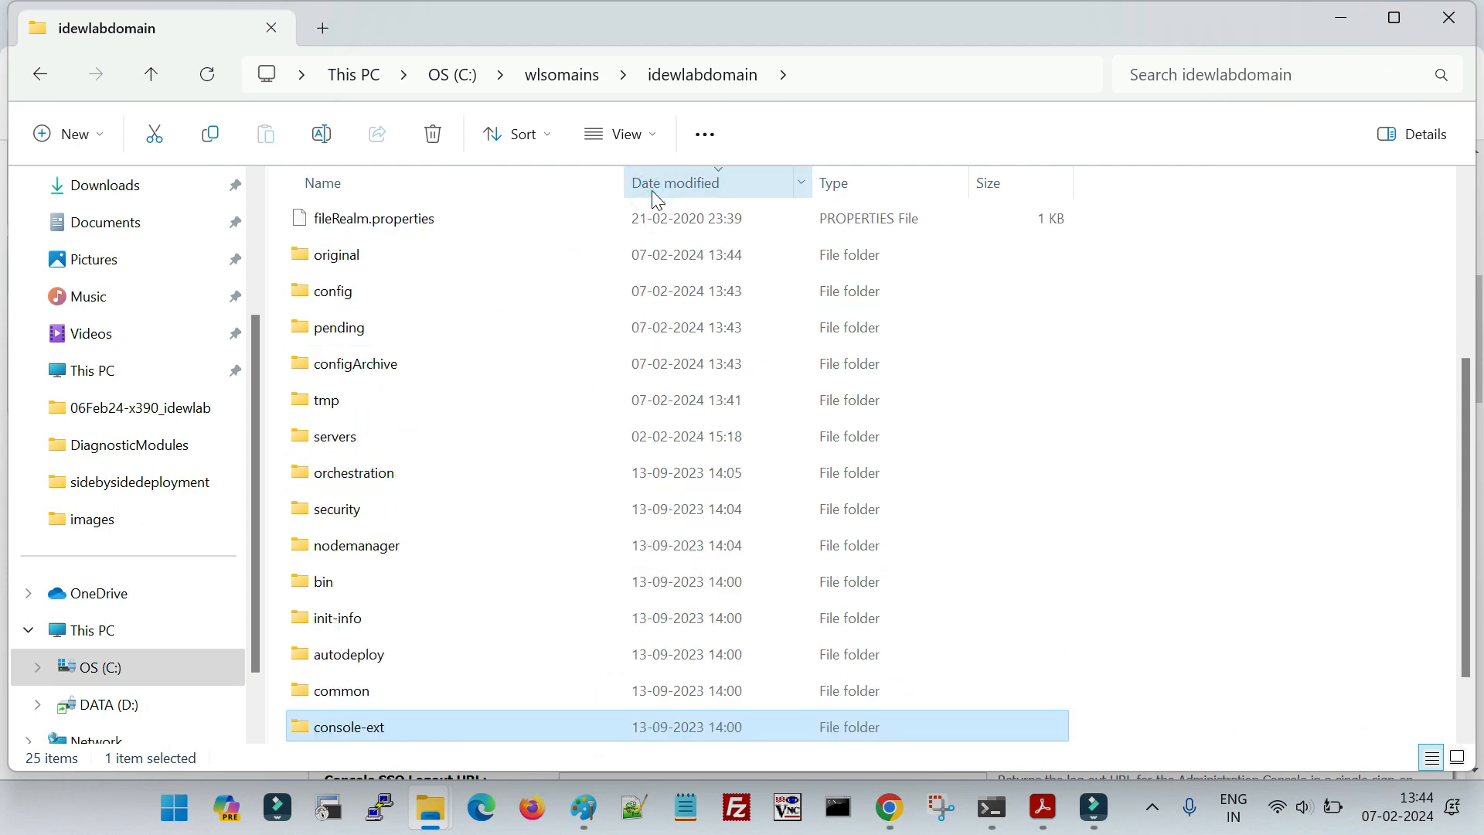
click(381, 370)
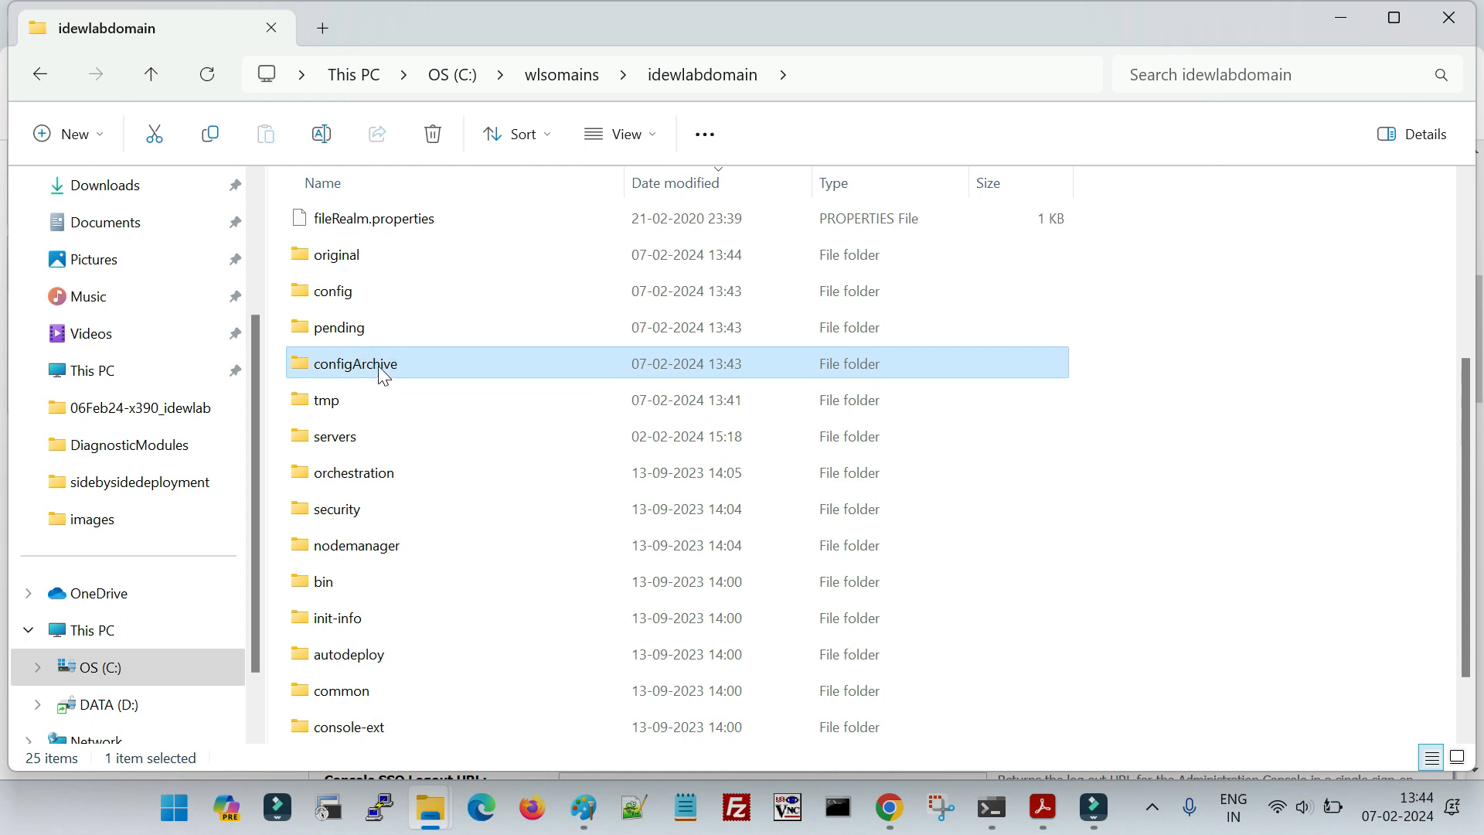
double_click(379, 368)
- Examine the config-1.jar backup file in the configArchive folder, including its modification date and size
drag(412, 284, 351, 221)
click(606, 402)
click(333, 223)
click(635, 366)
click(380, 224)
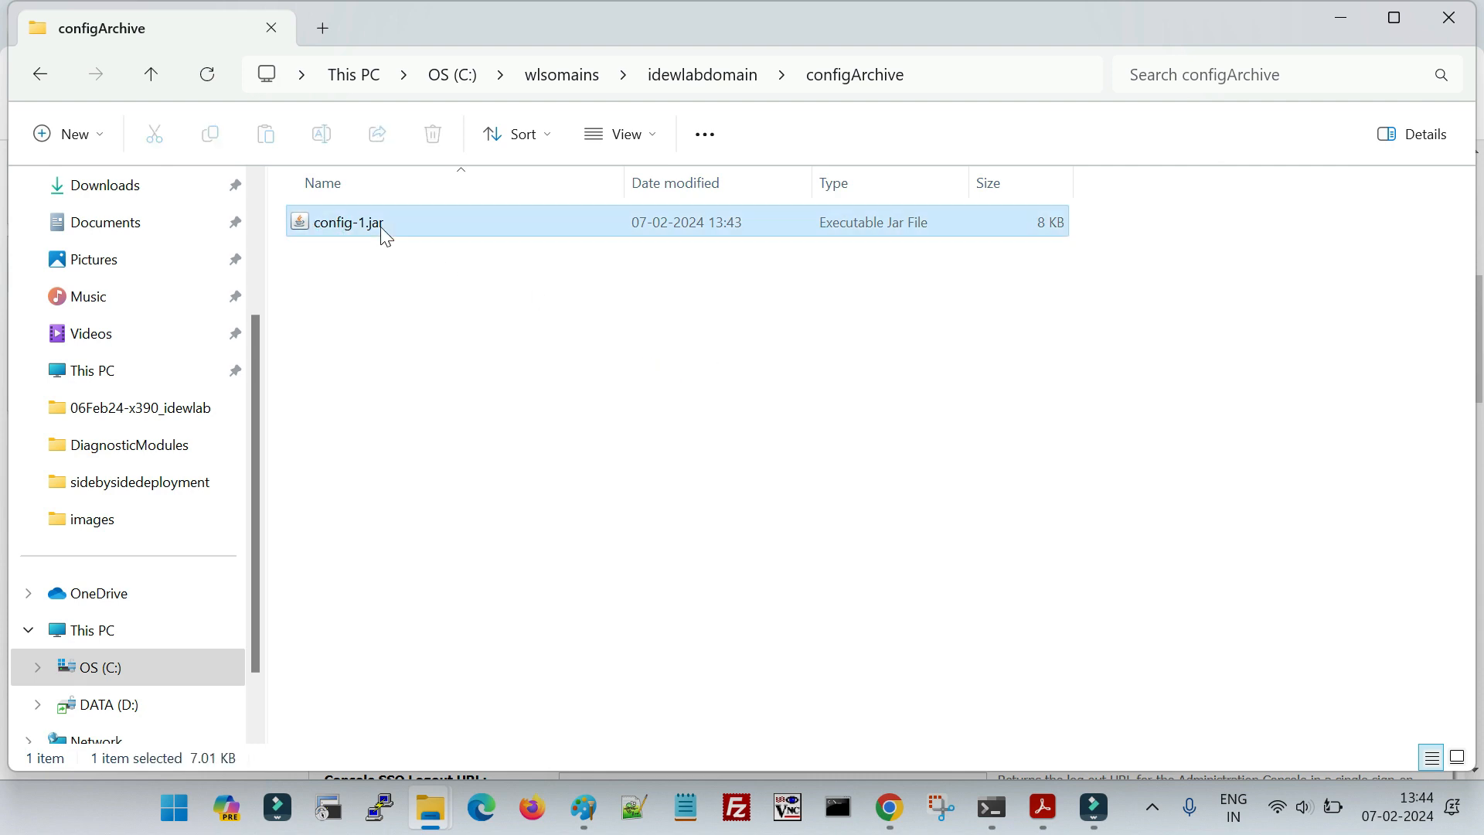
click(547, 356)
drag(497, 317, 375, 225)
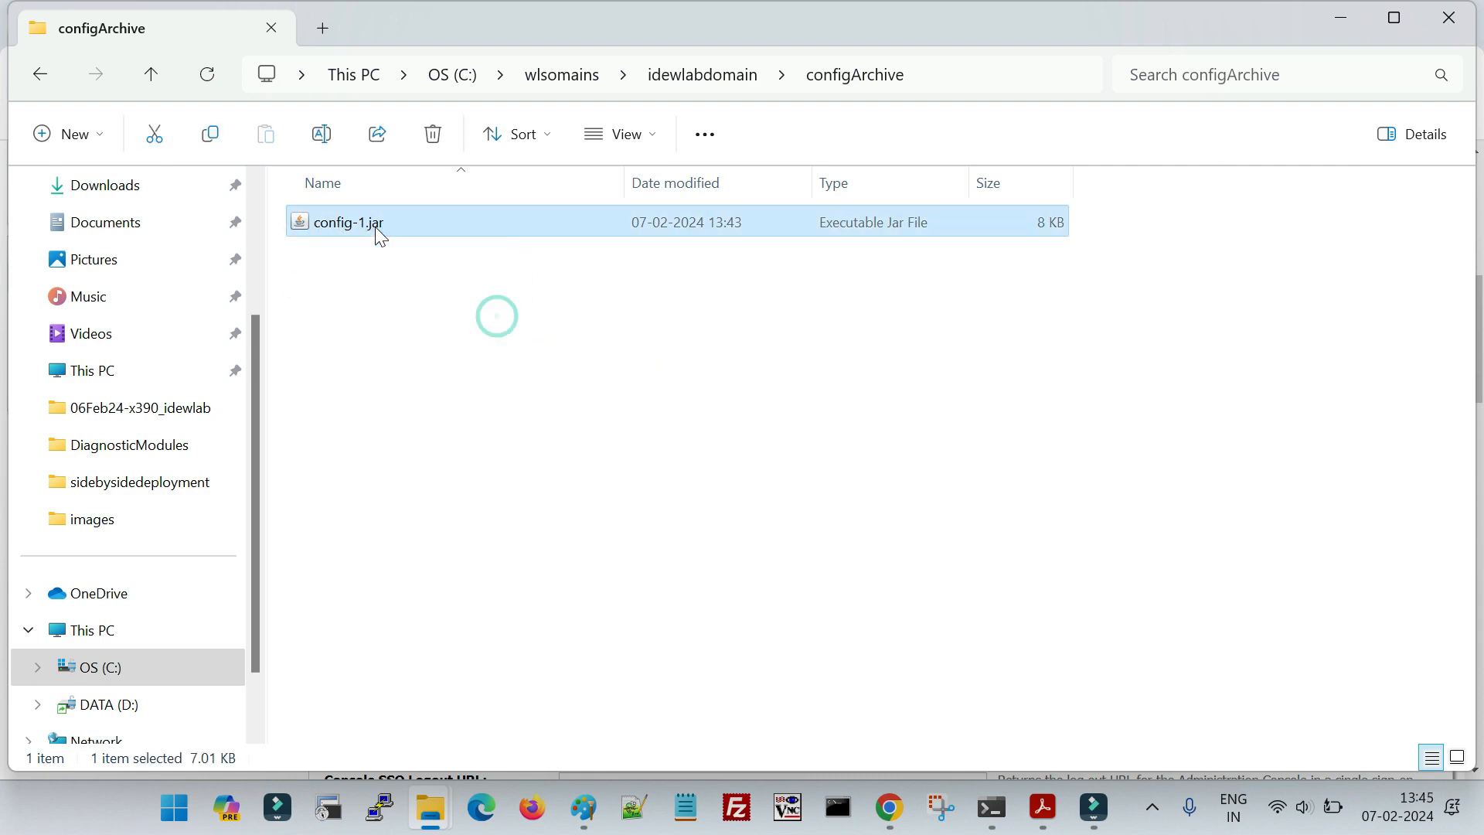
click(796, 454)
drag(435, 323, 367, 216)
- Go back to idewlabdomain, open its config folder and view config.xml in a maximized Notepad window
click(700, 75)
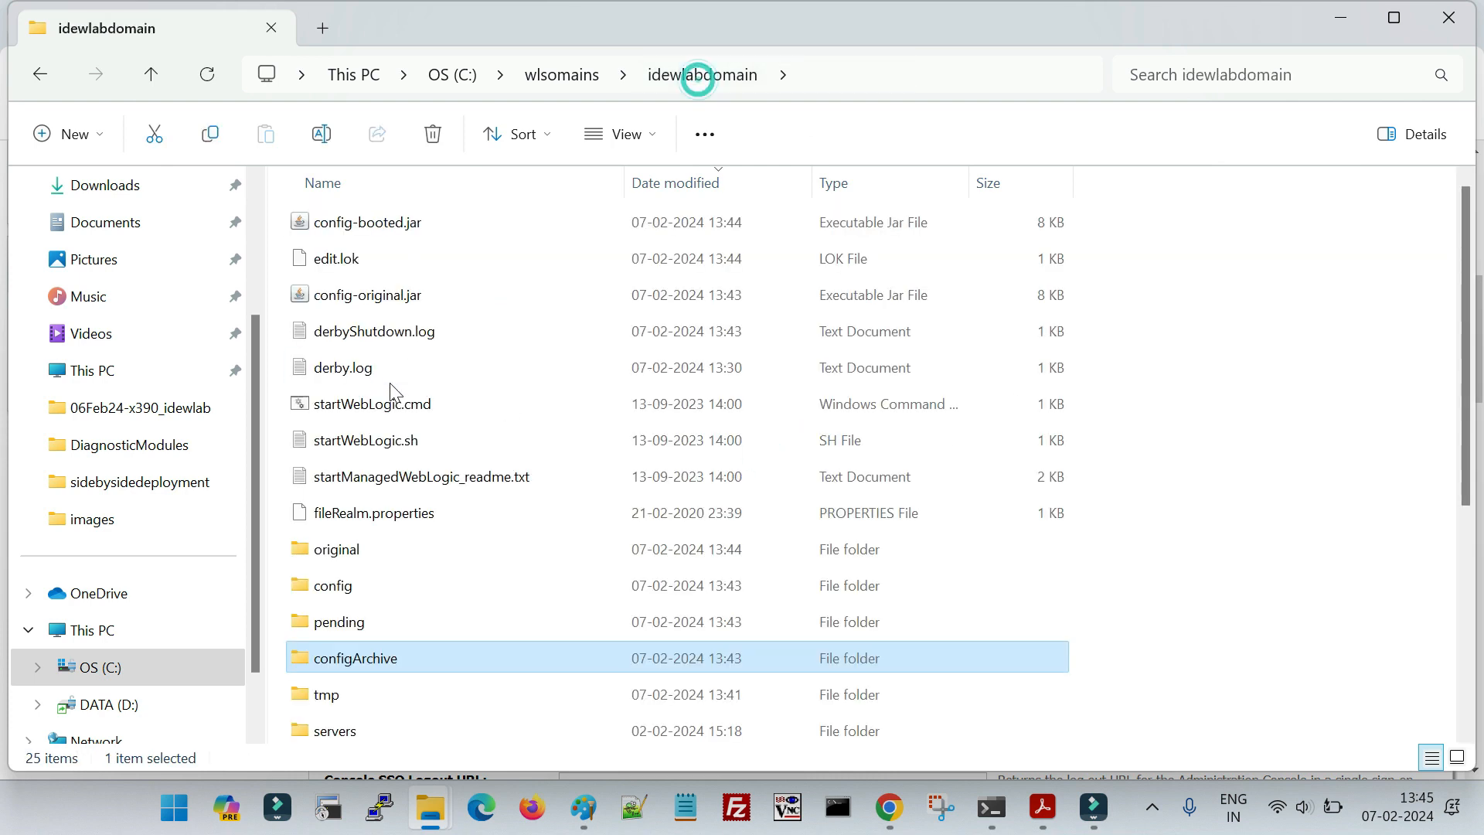
scroll(387, 507, down, 2)
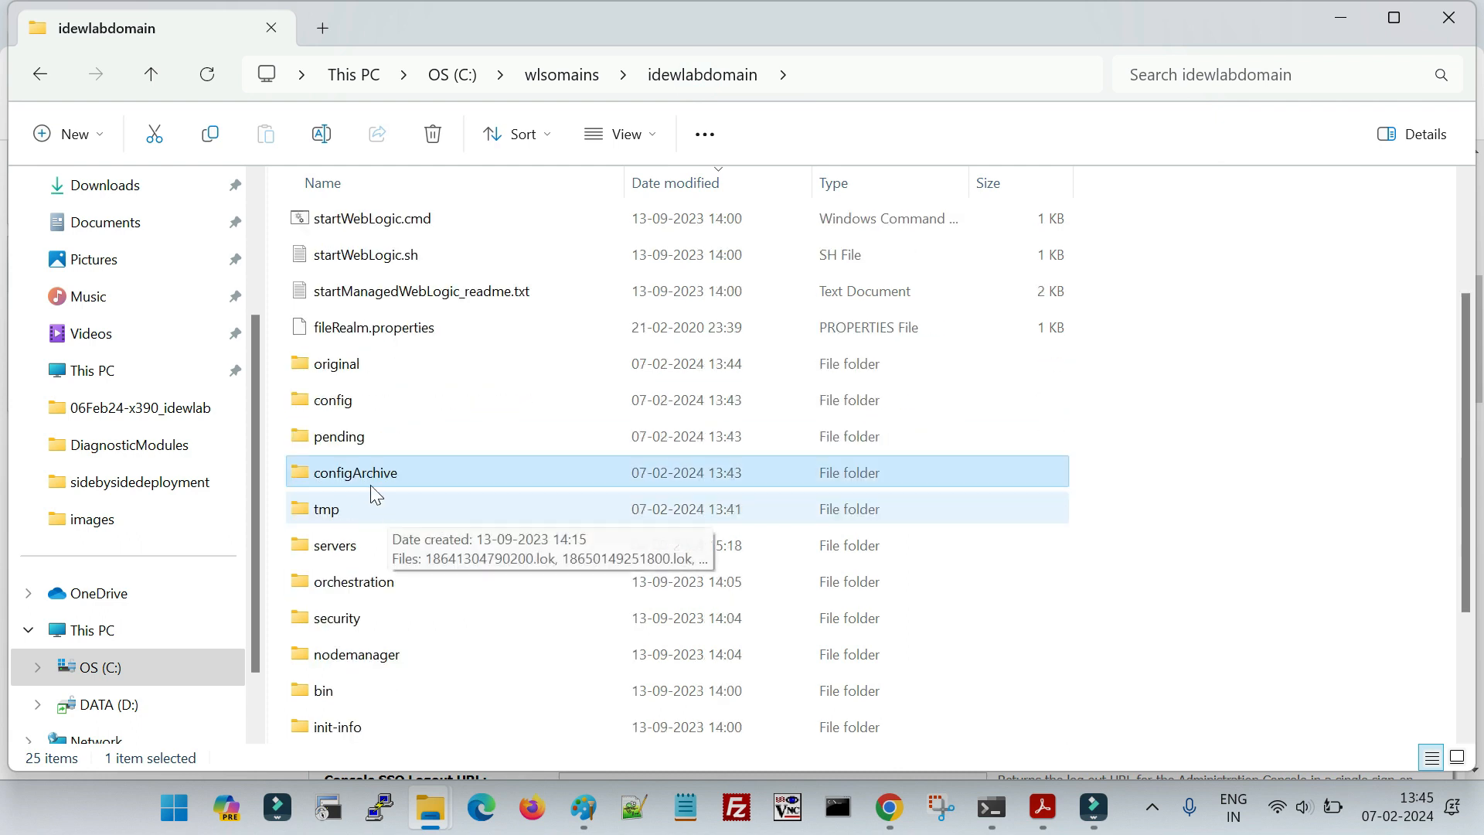
click(362, 401)
double_click(361, 401)
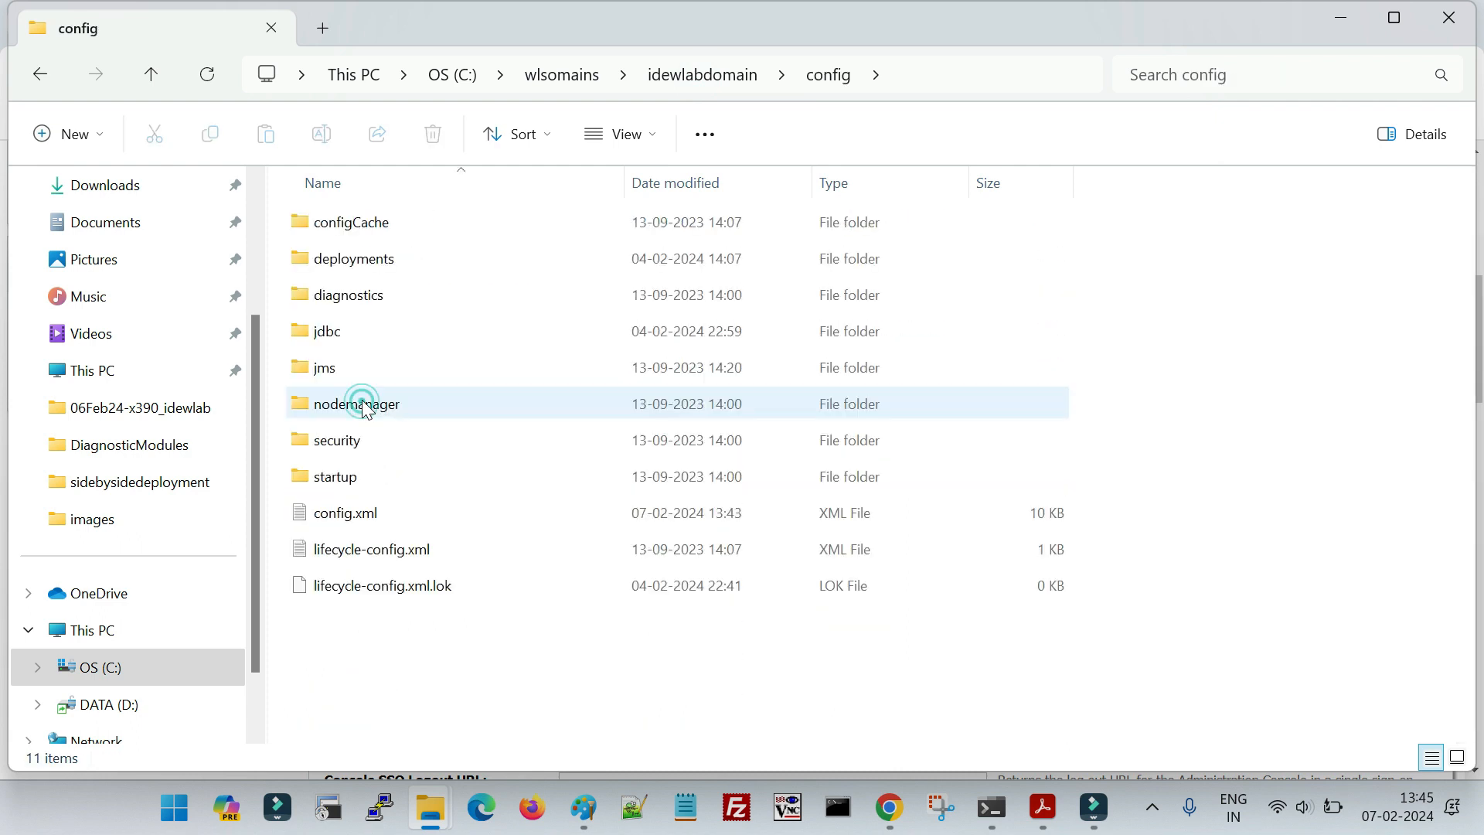
double_click(355, 515)
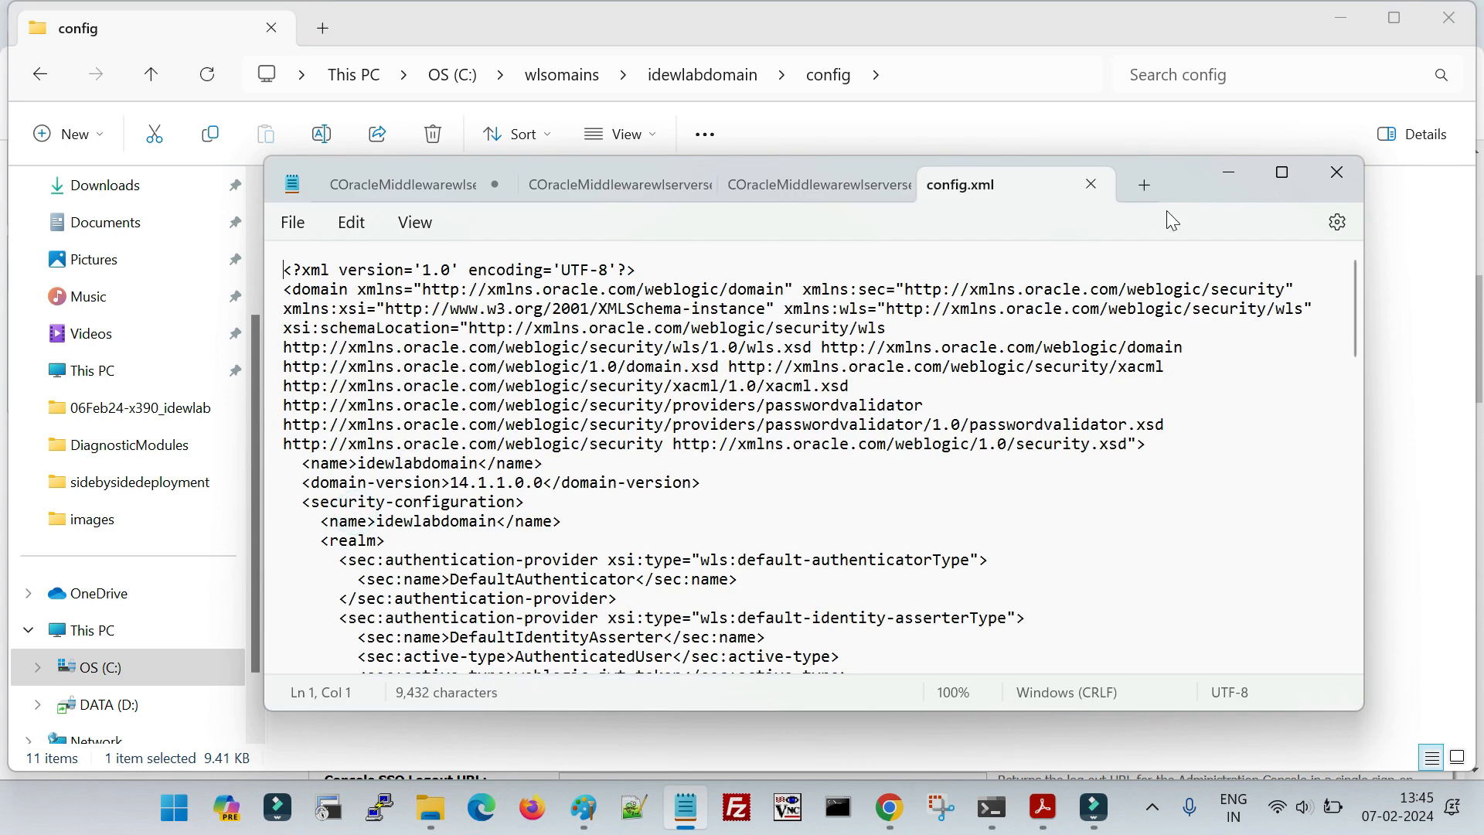
click(1285, 173)
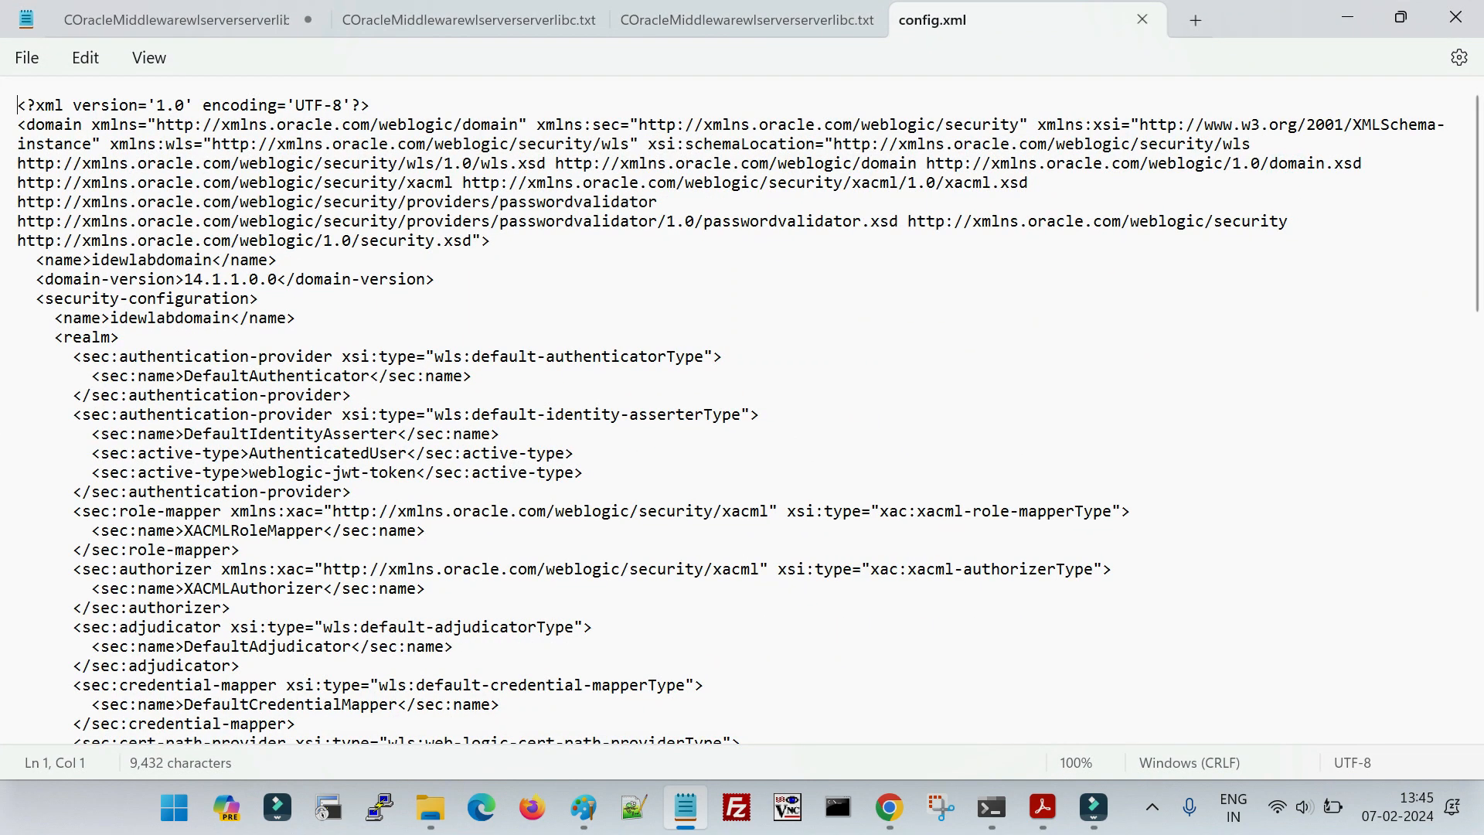
- Search config.xml for "session", examine the session-timeout entry in the admin-console block, and close the file
key(ctrl+f)
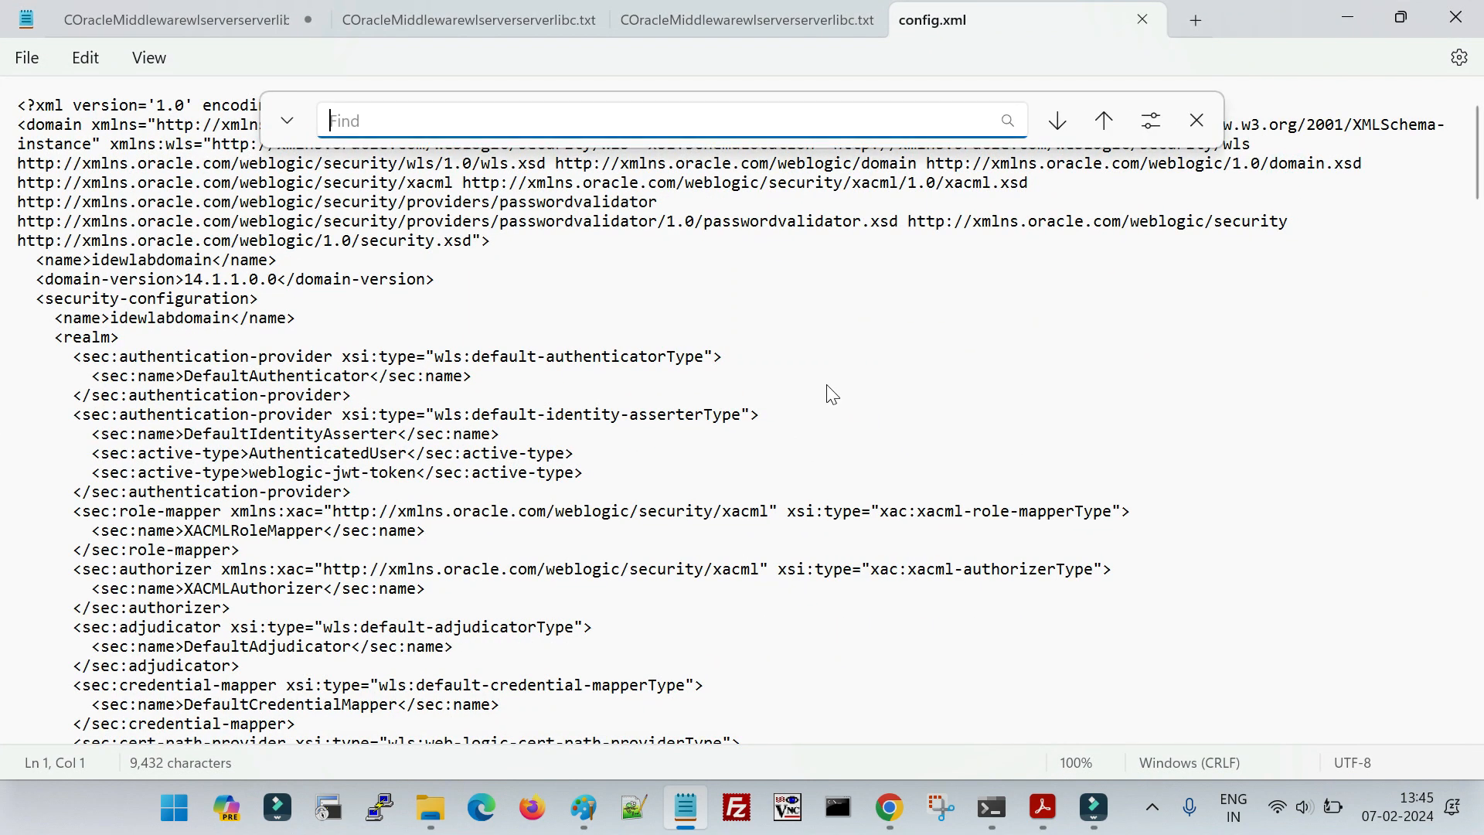
text(session)
key(Return)
key(Return)
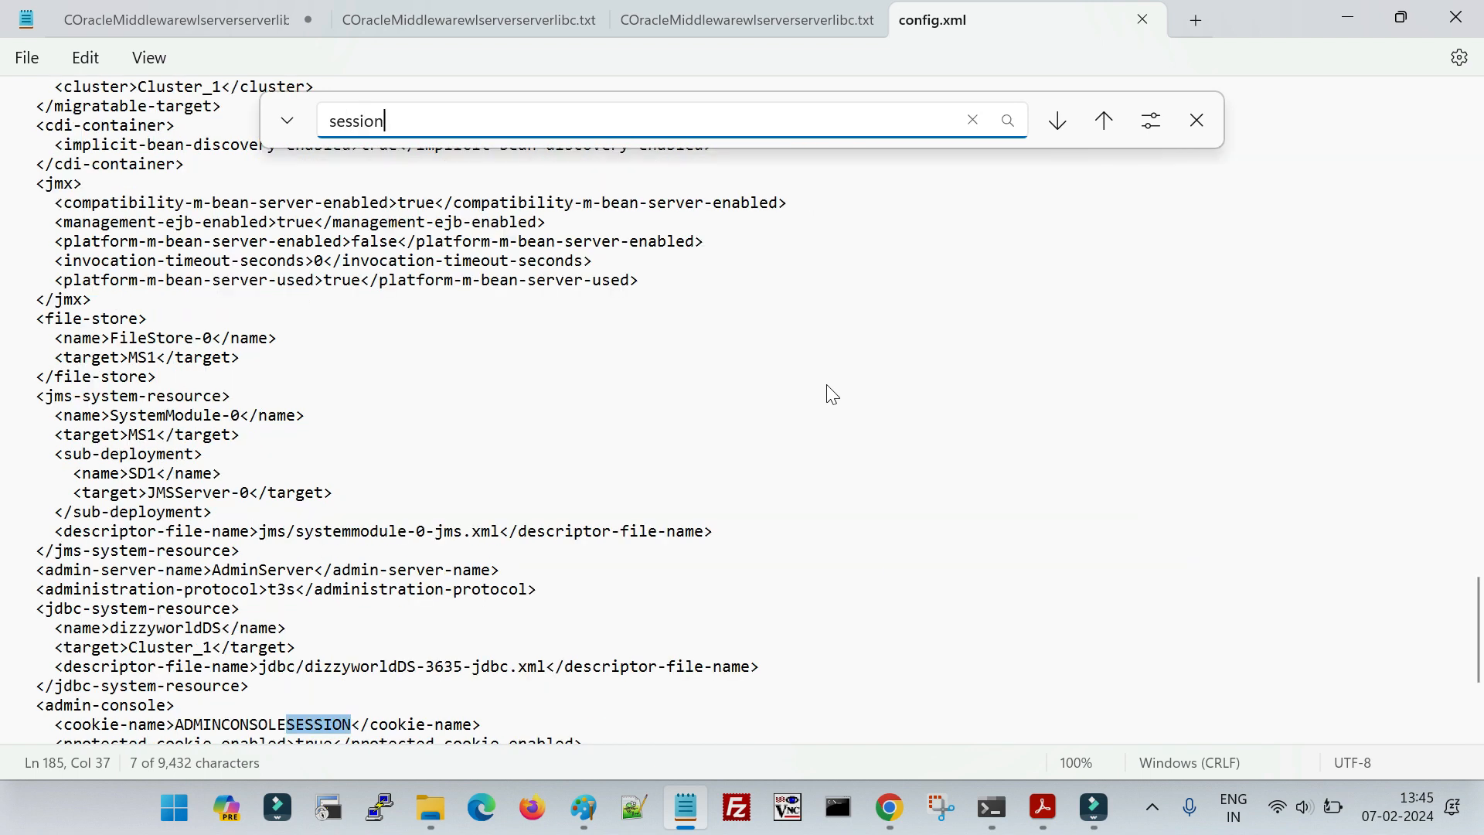
scroll(622, 483, down, 2)
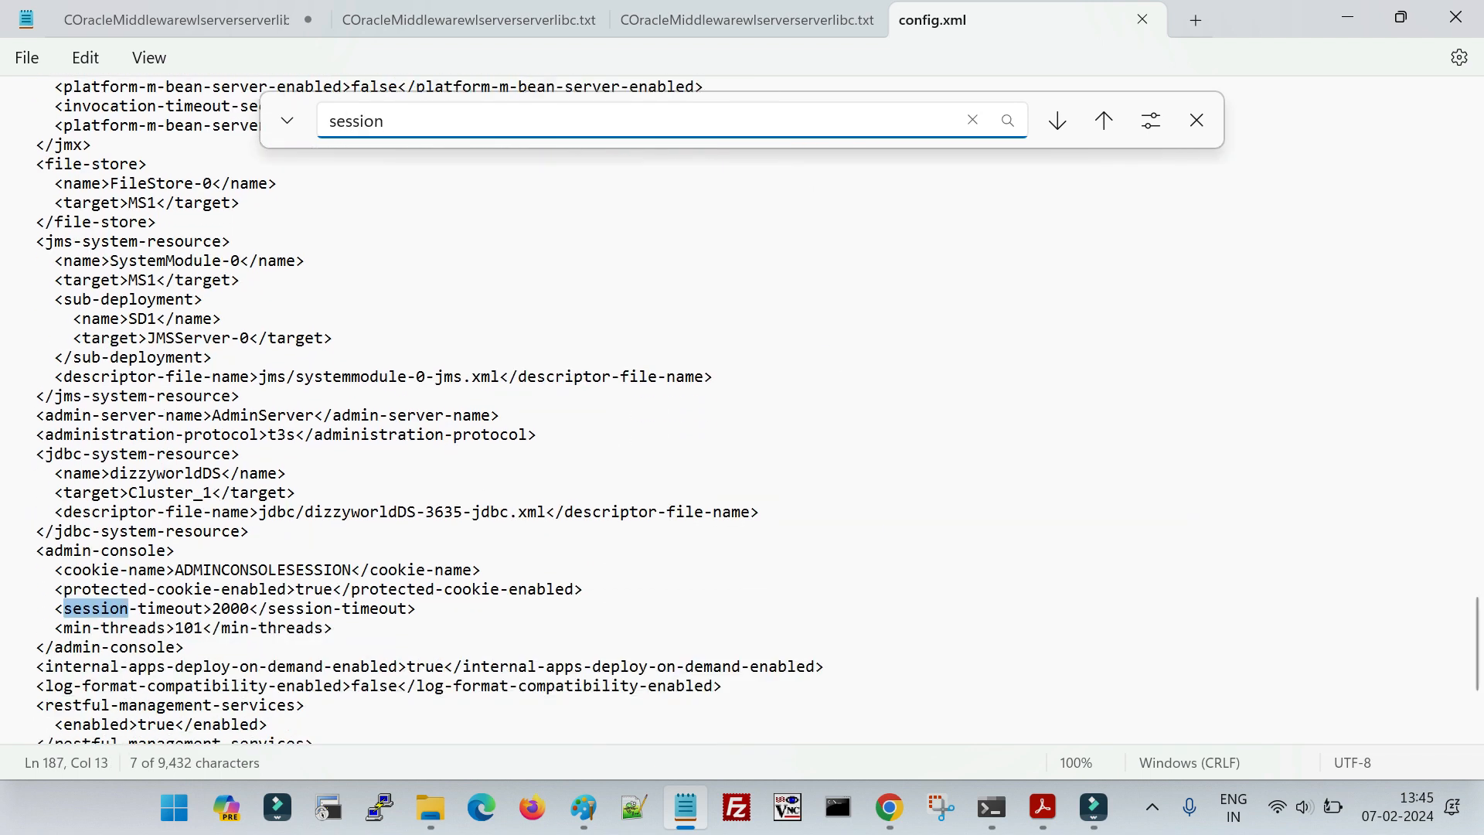
drag(45, 550, 281, 646)
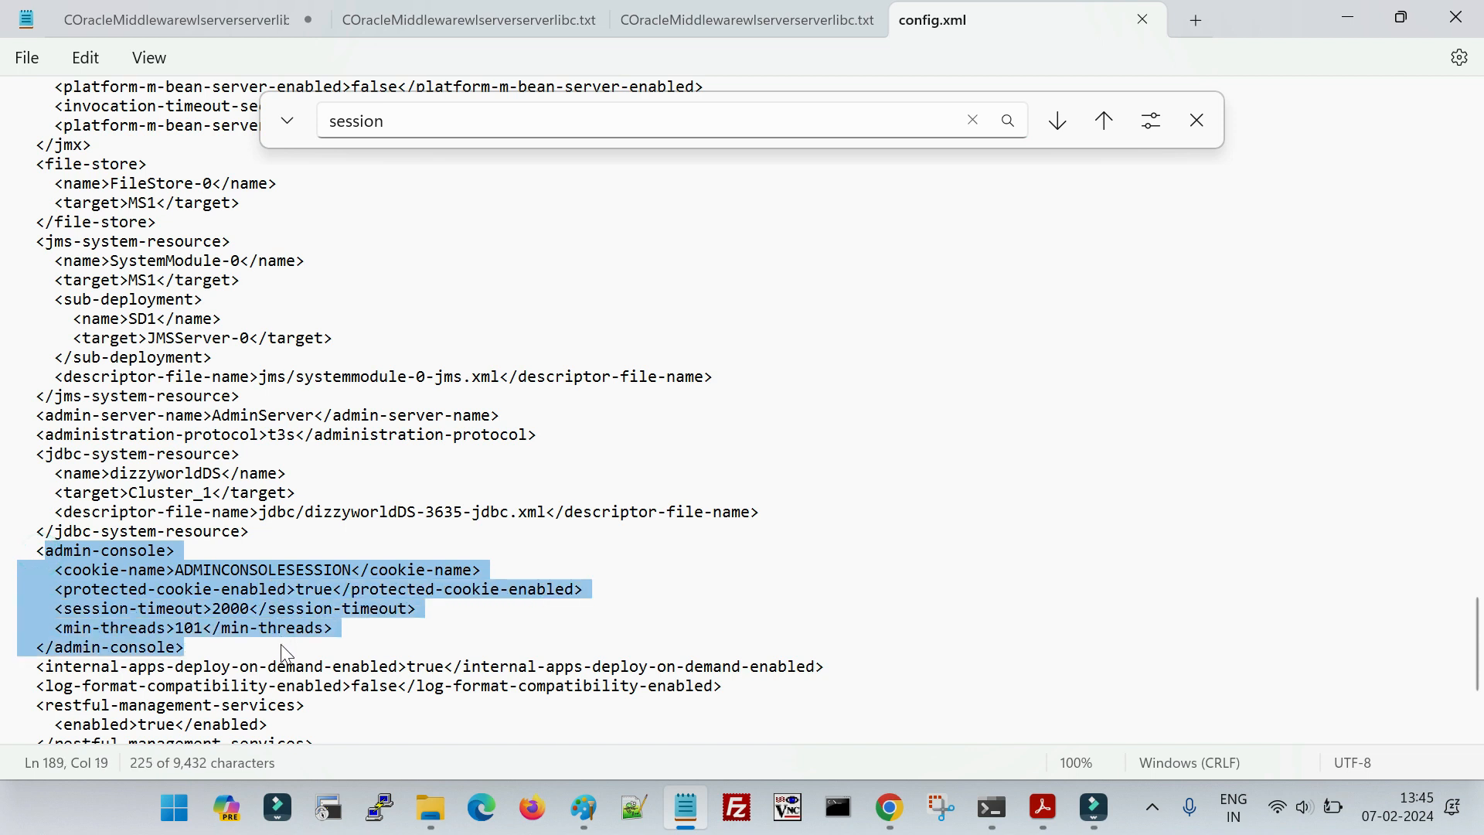
click(214, 632)
drag(55, 609, 415, 609)
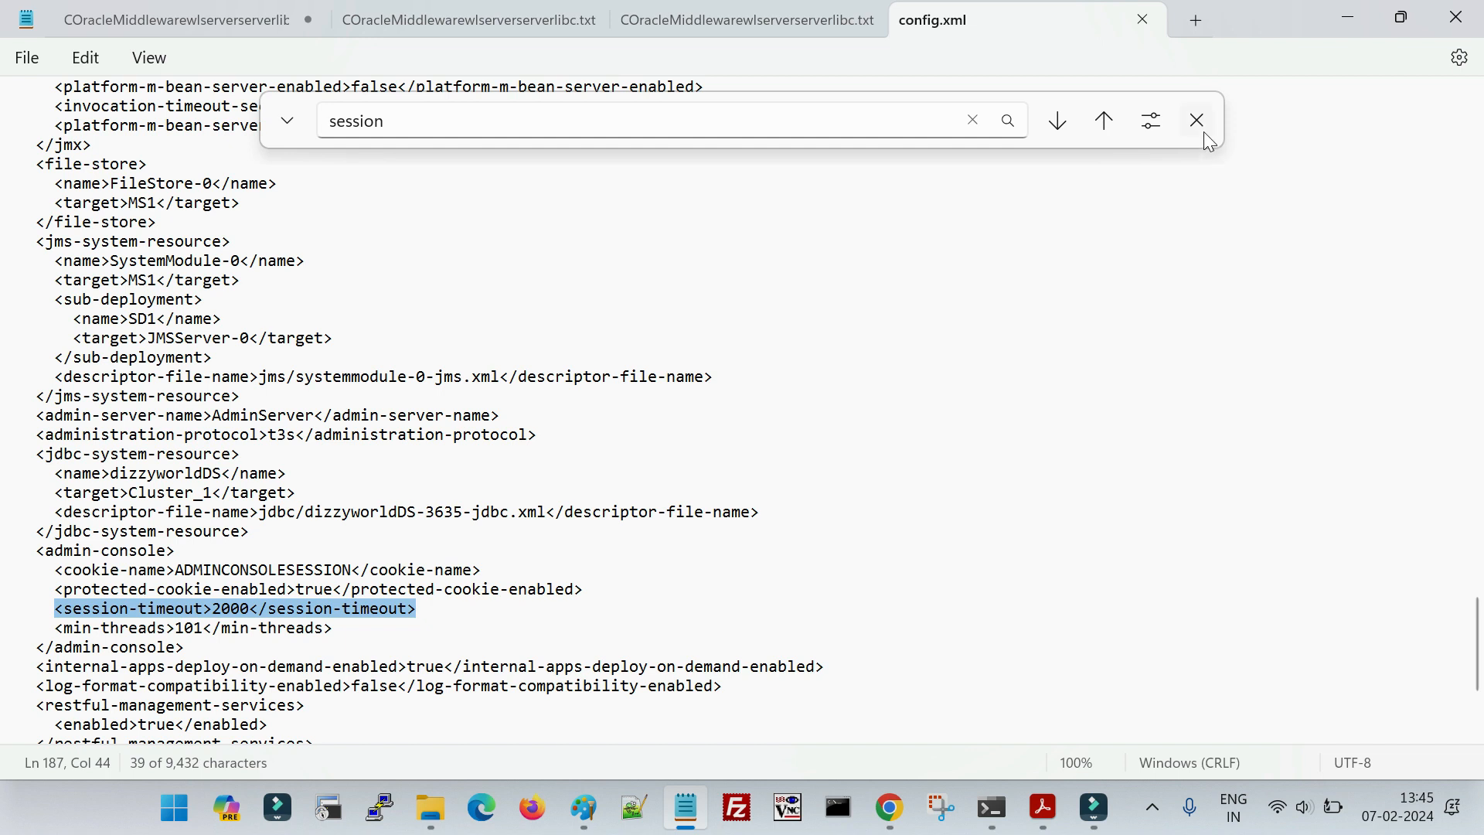
click(1143, 20)
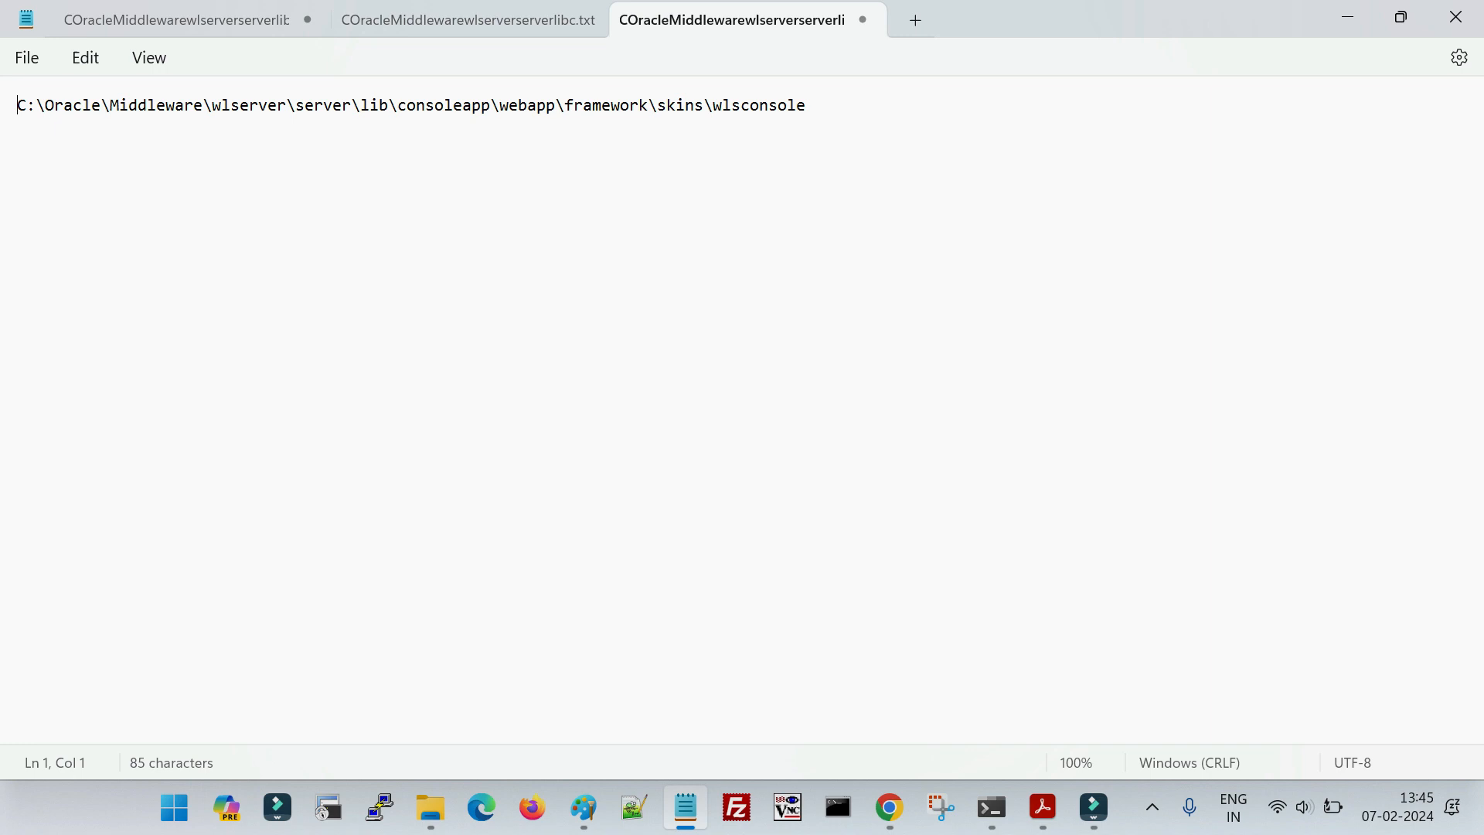
- Return to the idewlabdomain folder in File Explorer and open its configArchive folder
mouse_move(436, 796)
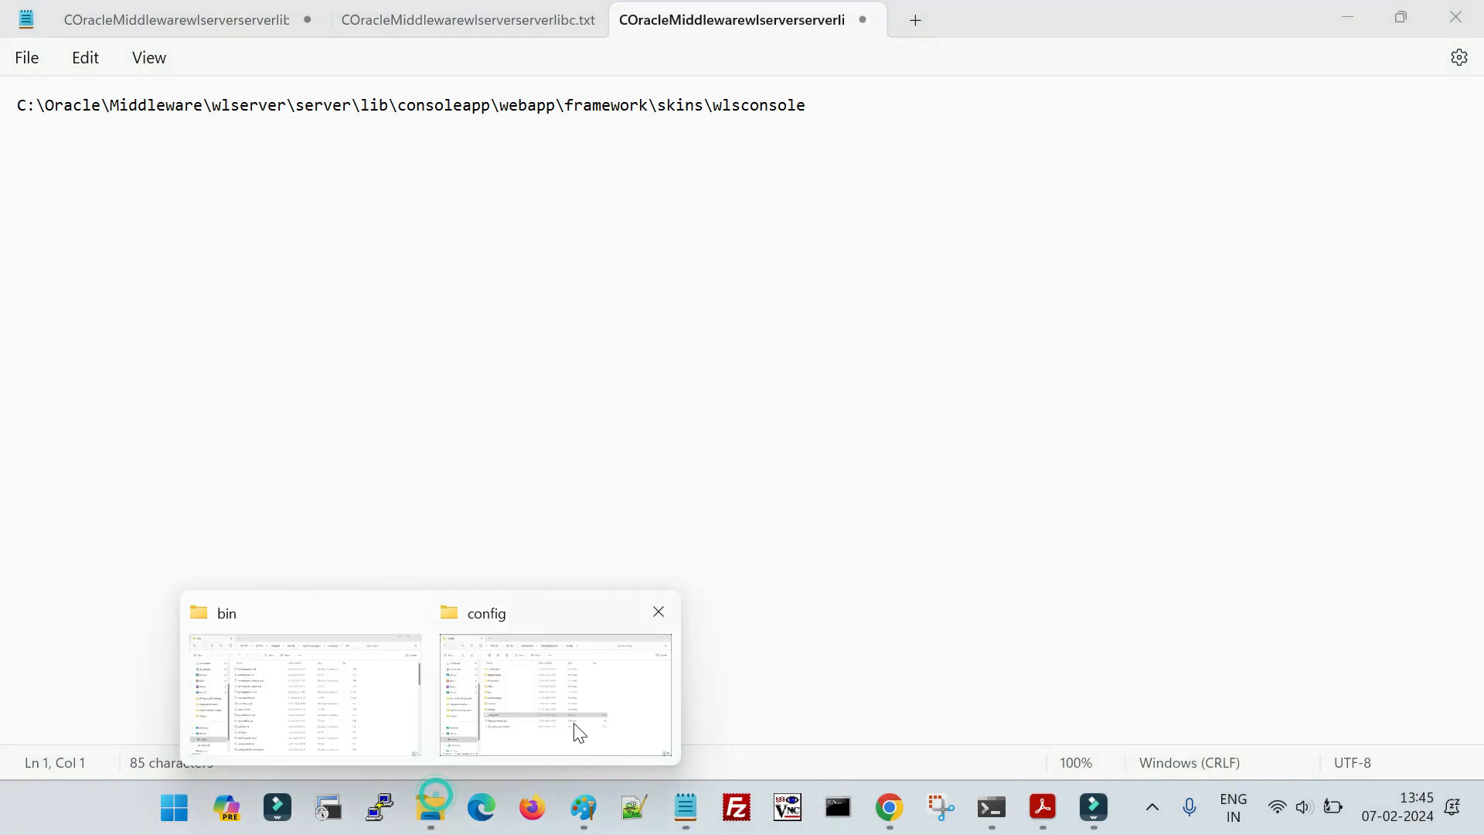
click(580, 733)
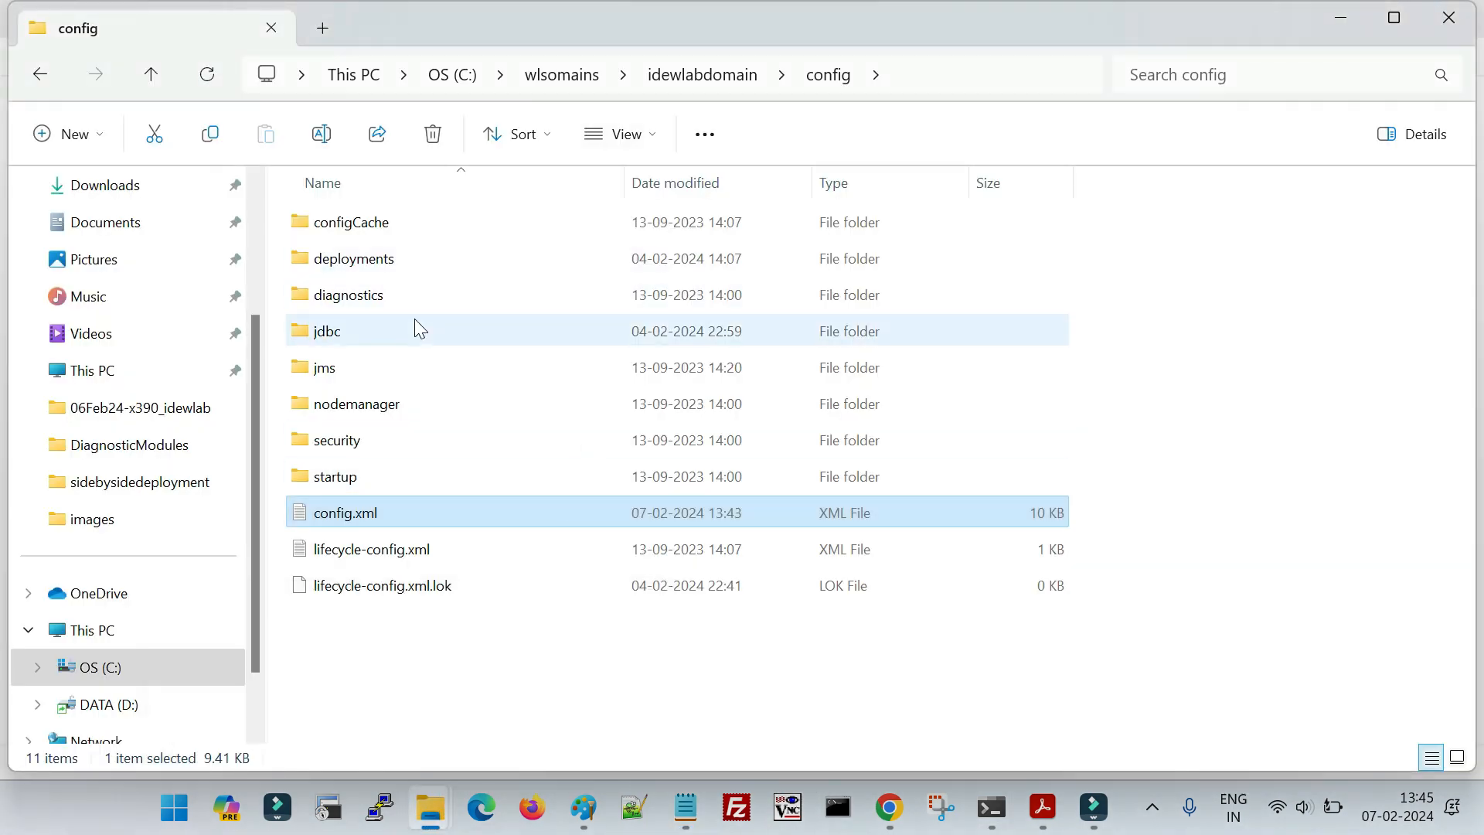
click(690, 79)
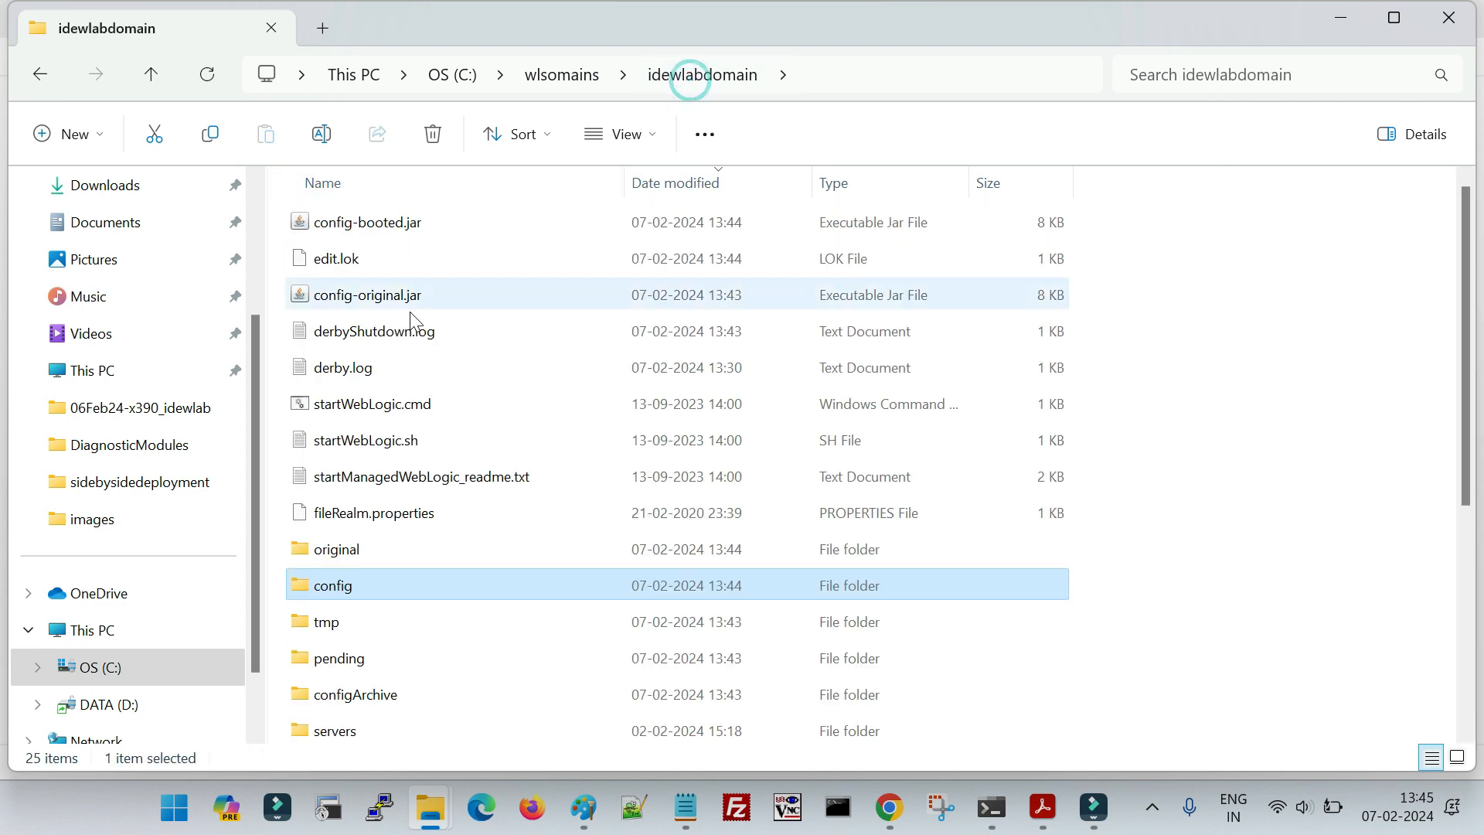
scroll(394, 568, down, 2)
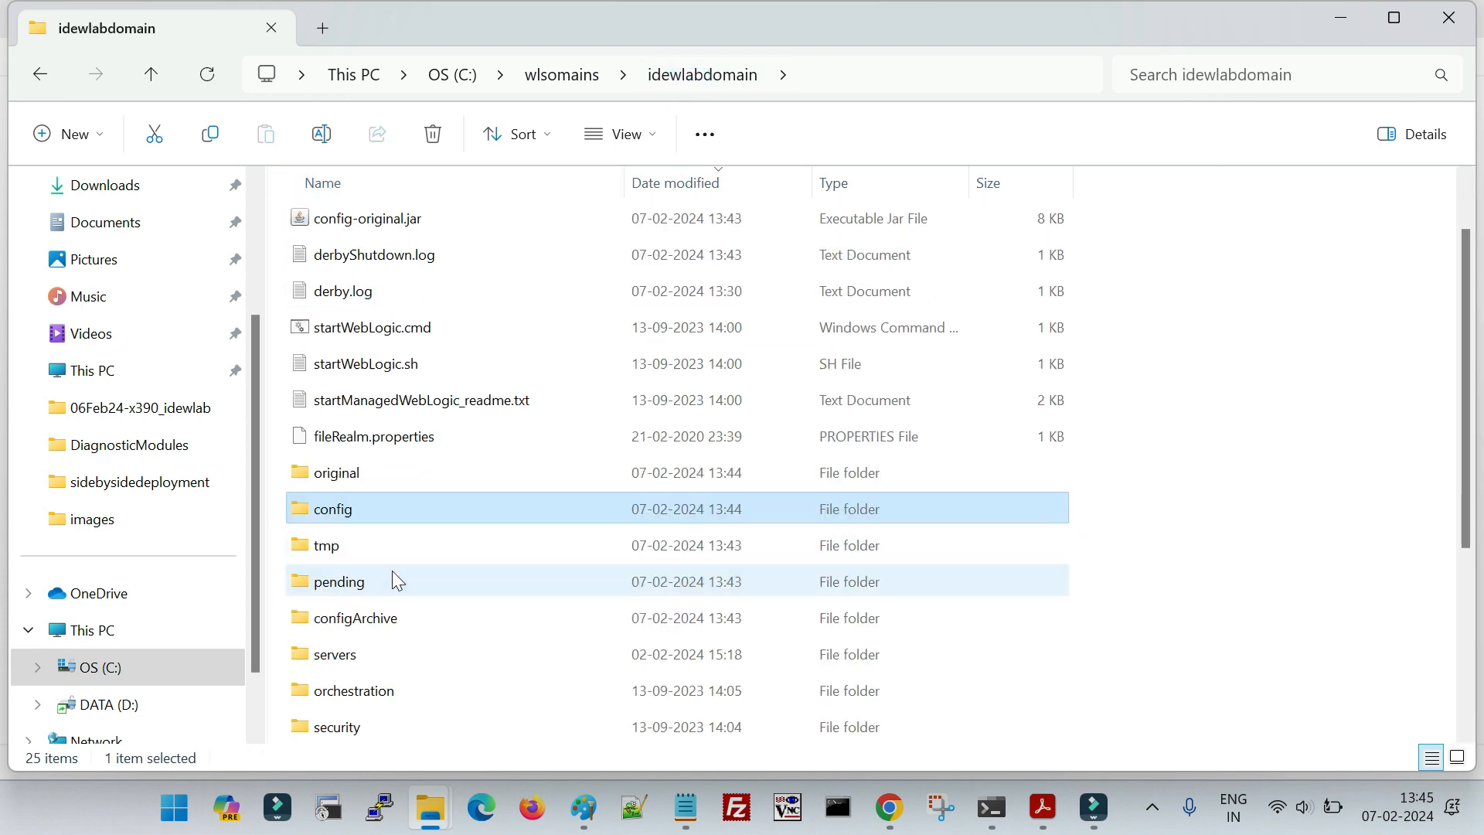
double_click(369, 520)
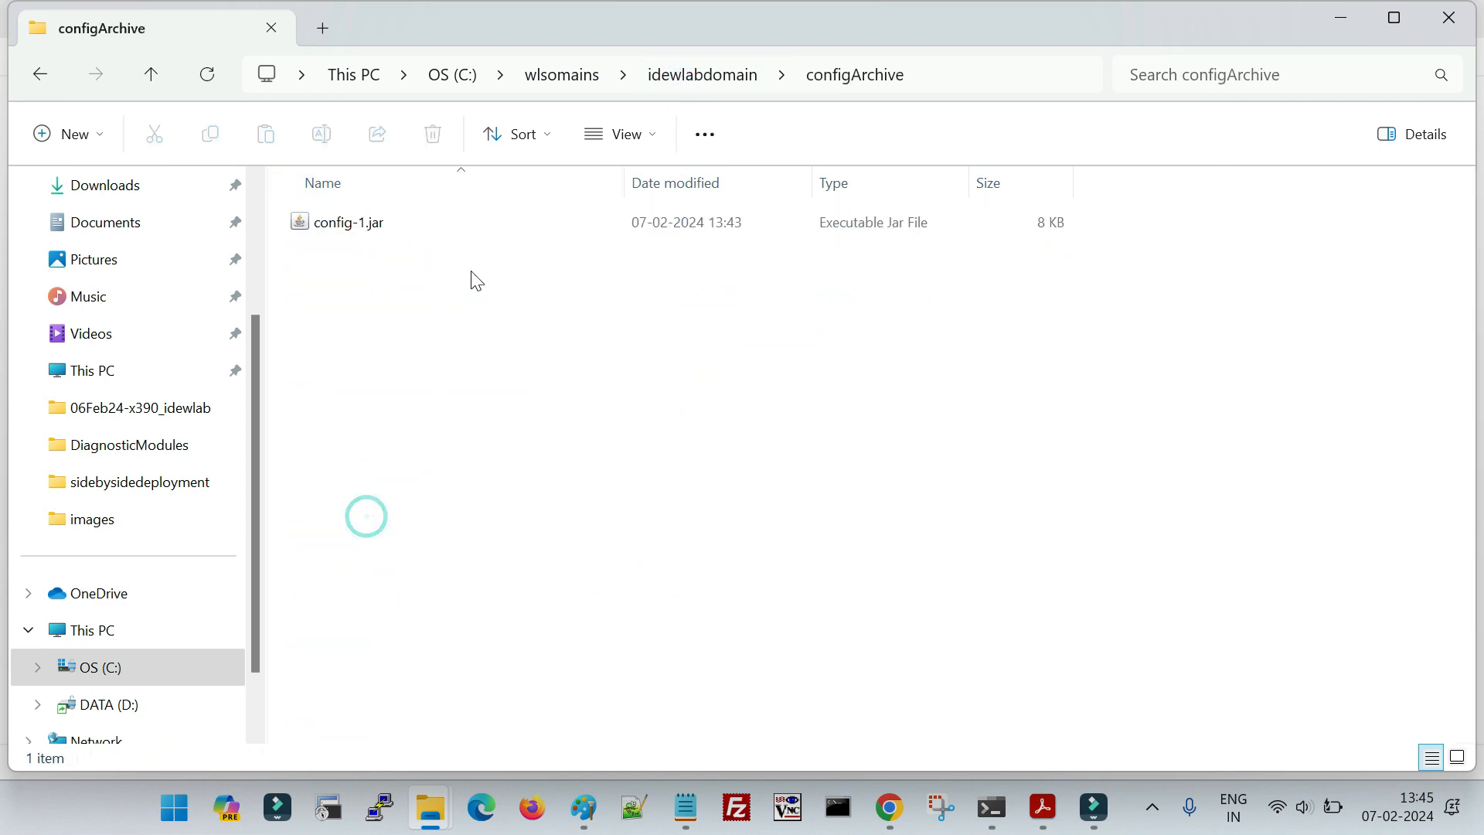
- Open a command prompt in configArchive and extract the backup with c:\java8\bin\jar -xvf config-1.jar
click(964, 77)
text(cmd)
key(Return)
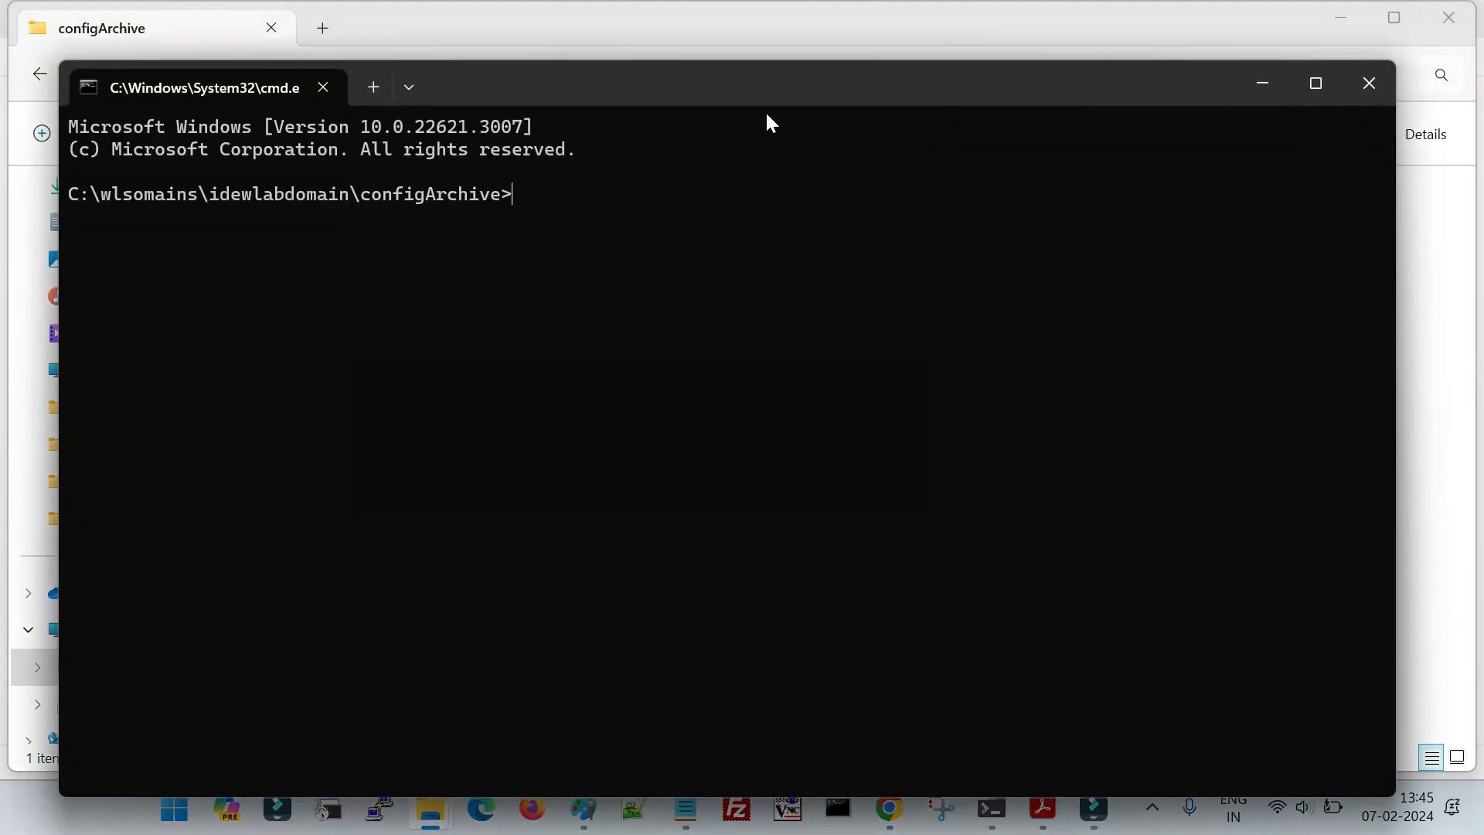
text(c:\java8\bin\jar -xvf)
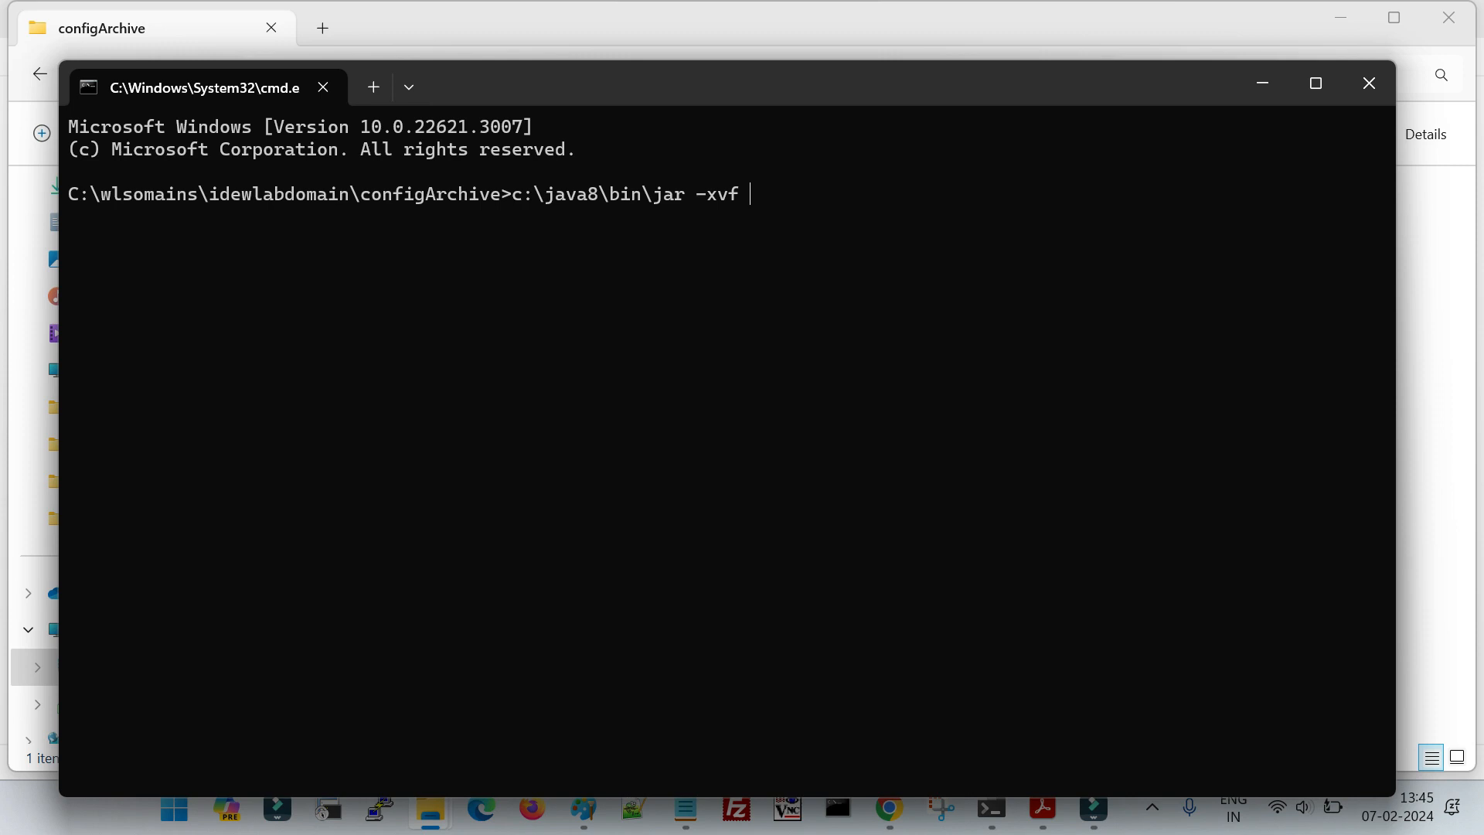
text(config-1.jar)
key(Return)
drag(90, 218, 461, 717)
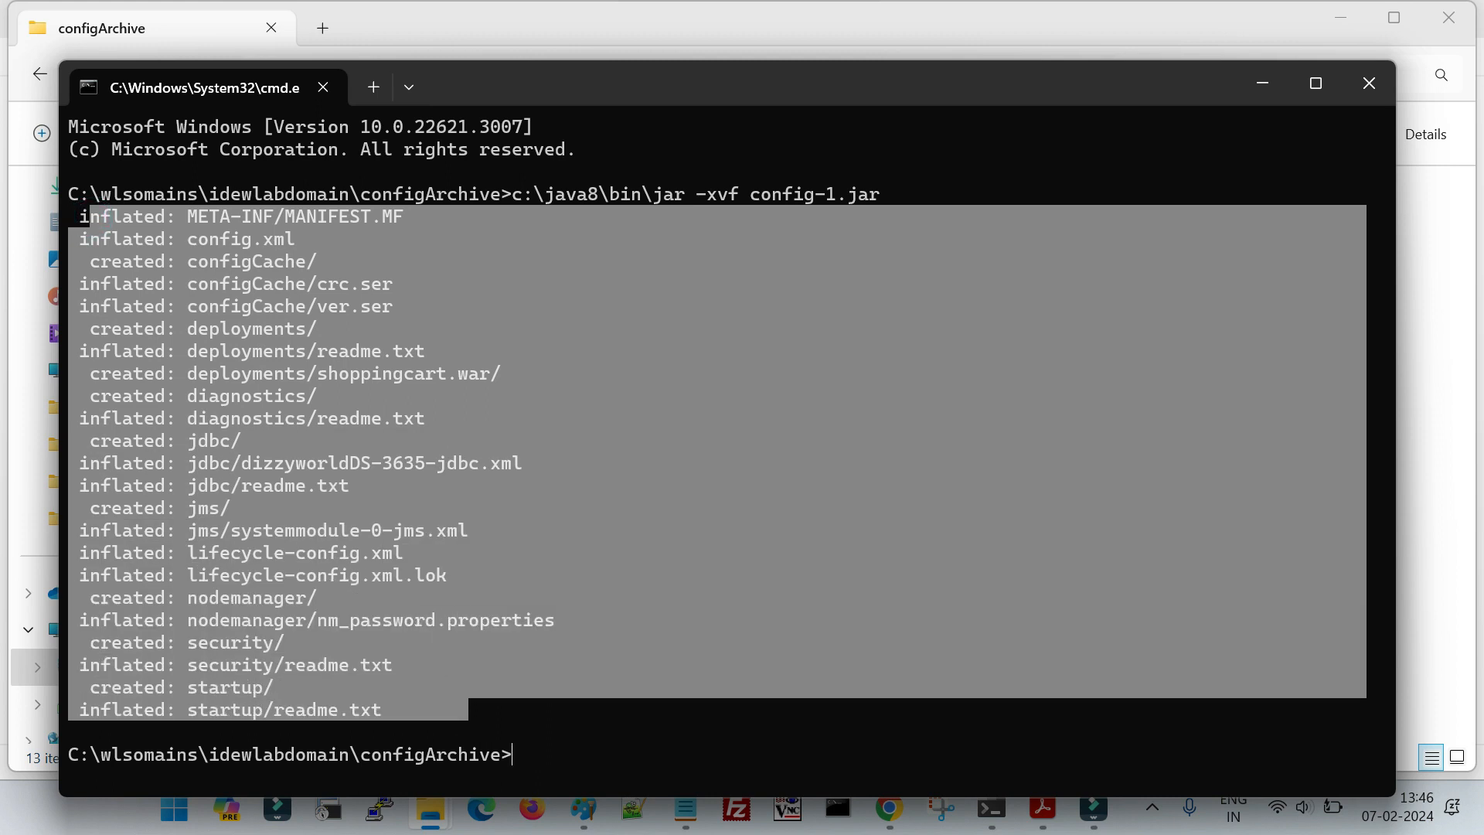
- Switch back to configArchive in File Explorer and look over the files and folders extracted from config-1.jar
key(alt+Tab)
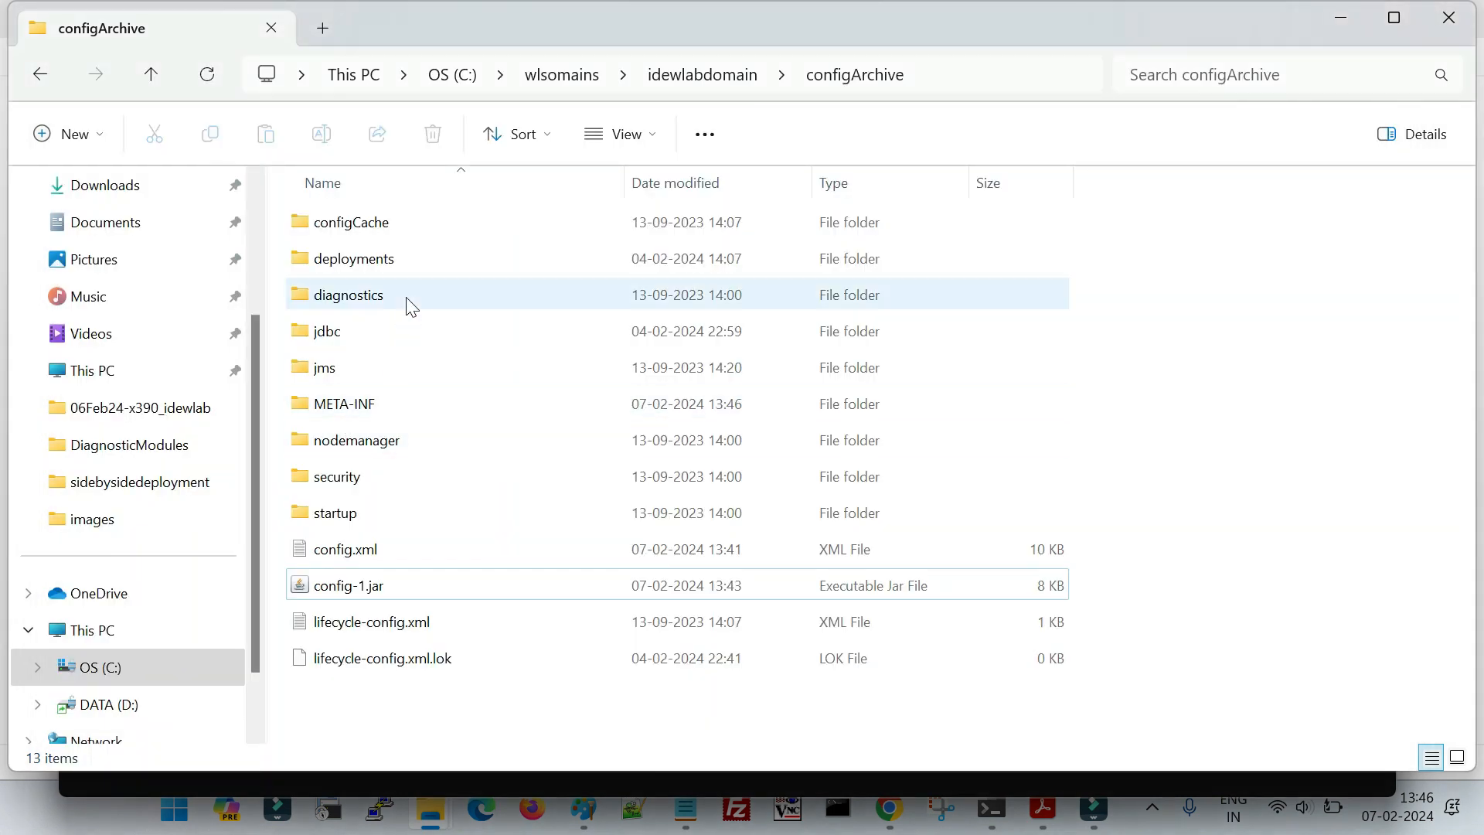
drag(461, 698, 363, 214)
click(379, 589)
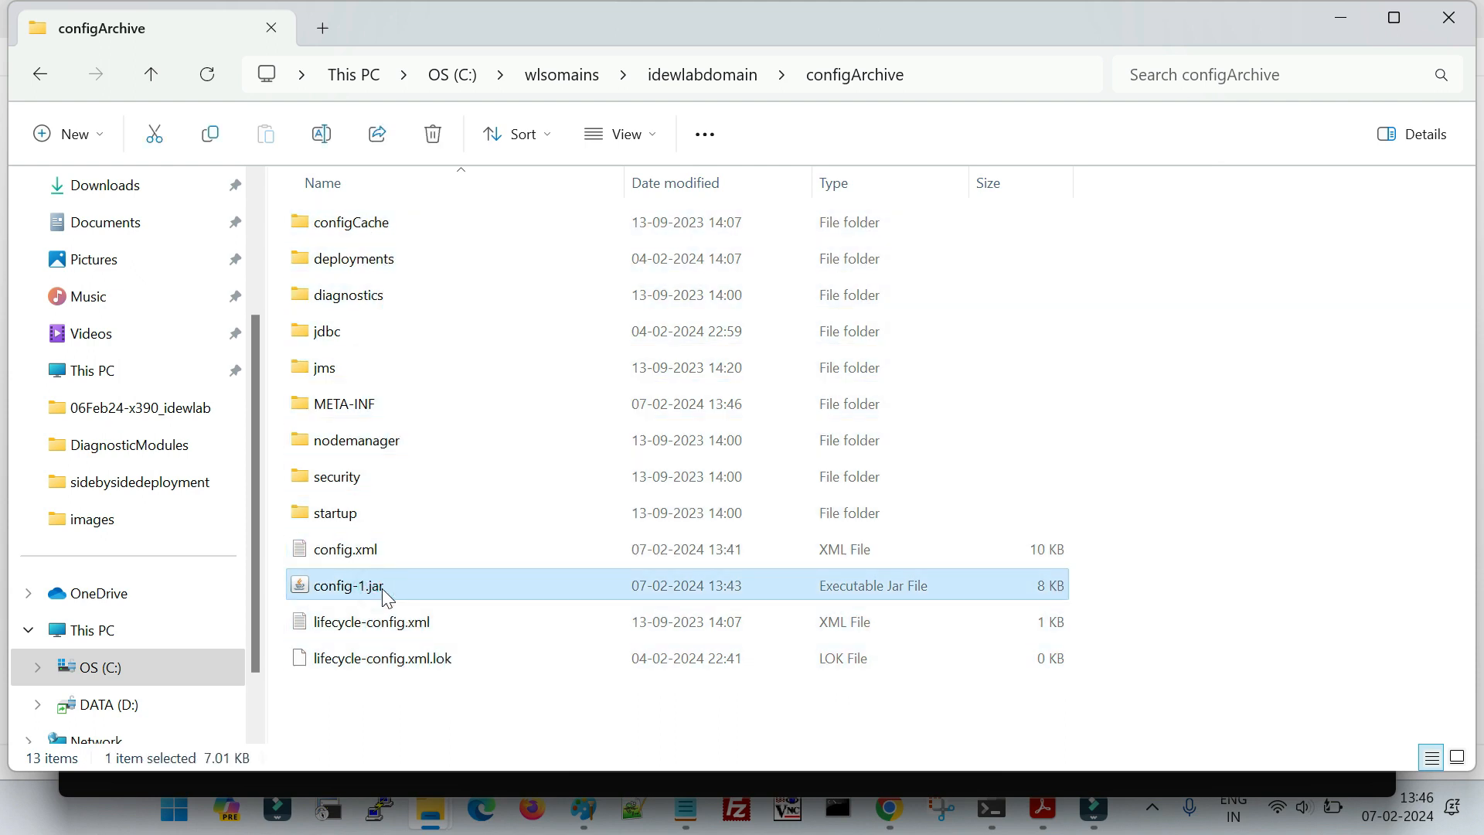
click(480, 699)
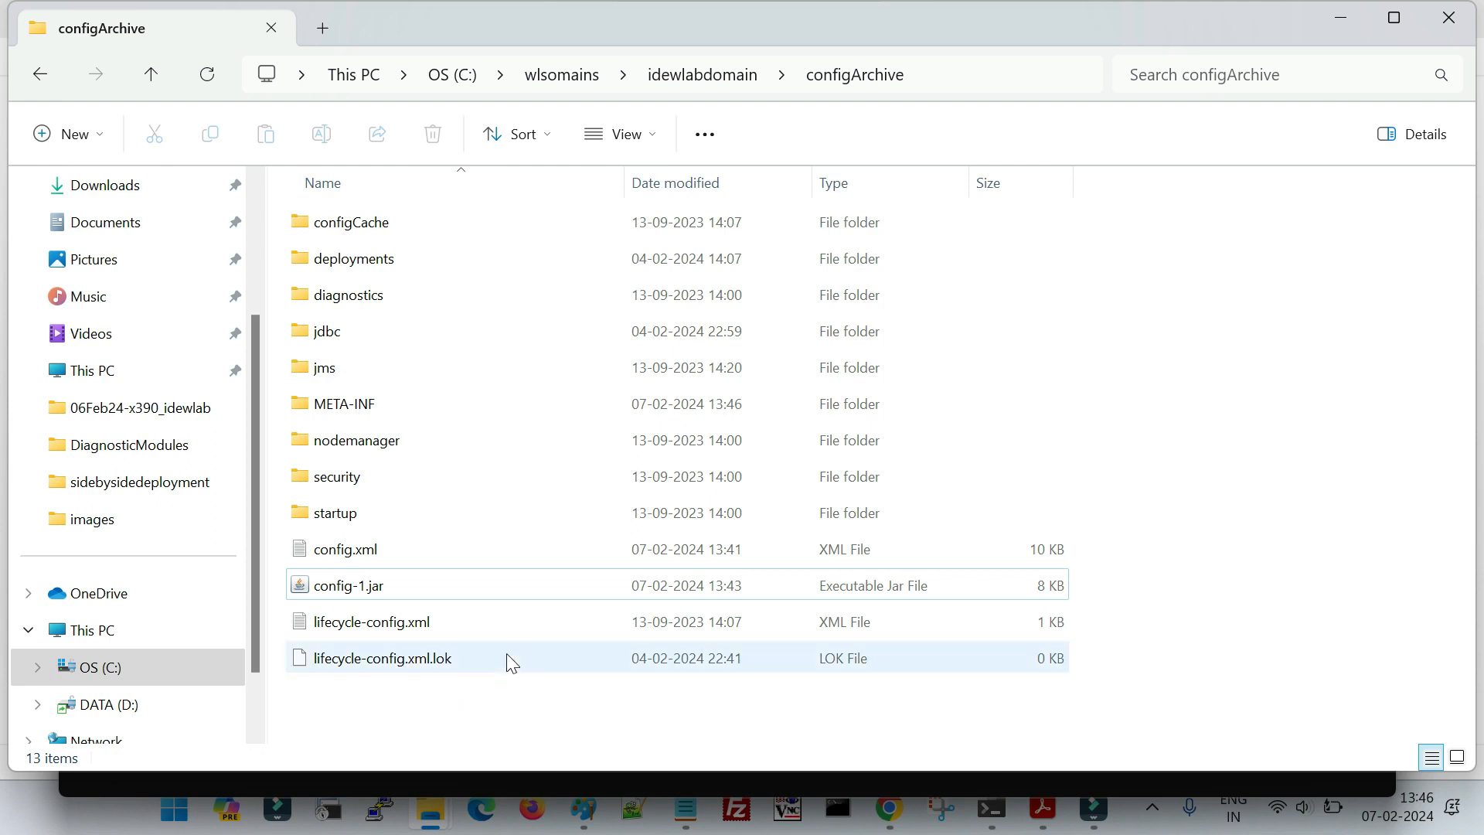
- Look through the extracted jms, jdbc and diagnostics folders inside configArchive
double_click(360, 368)
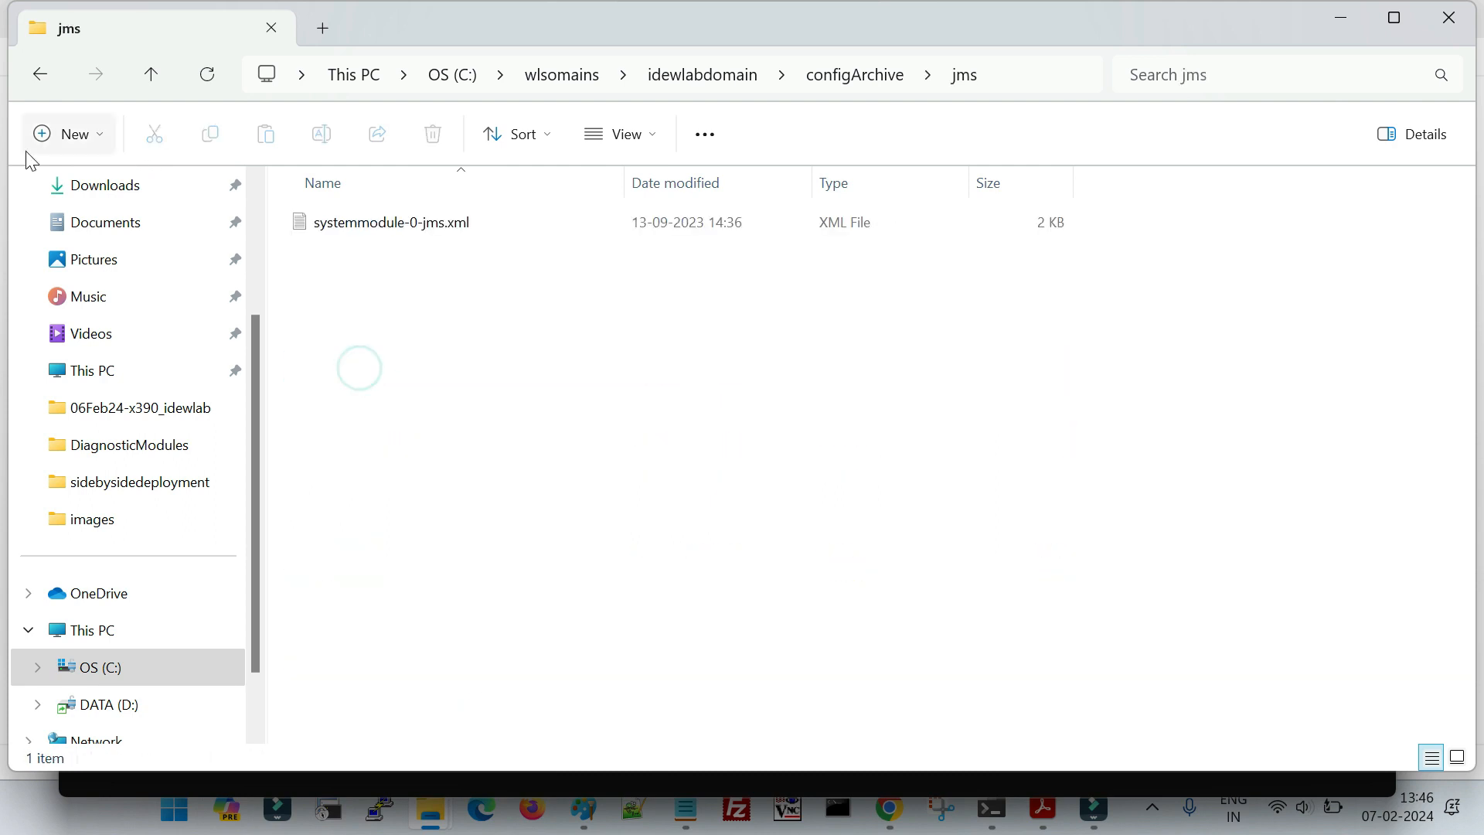
click(40, 74)
double_click(344, 339)
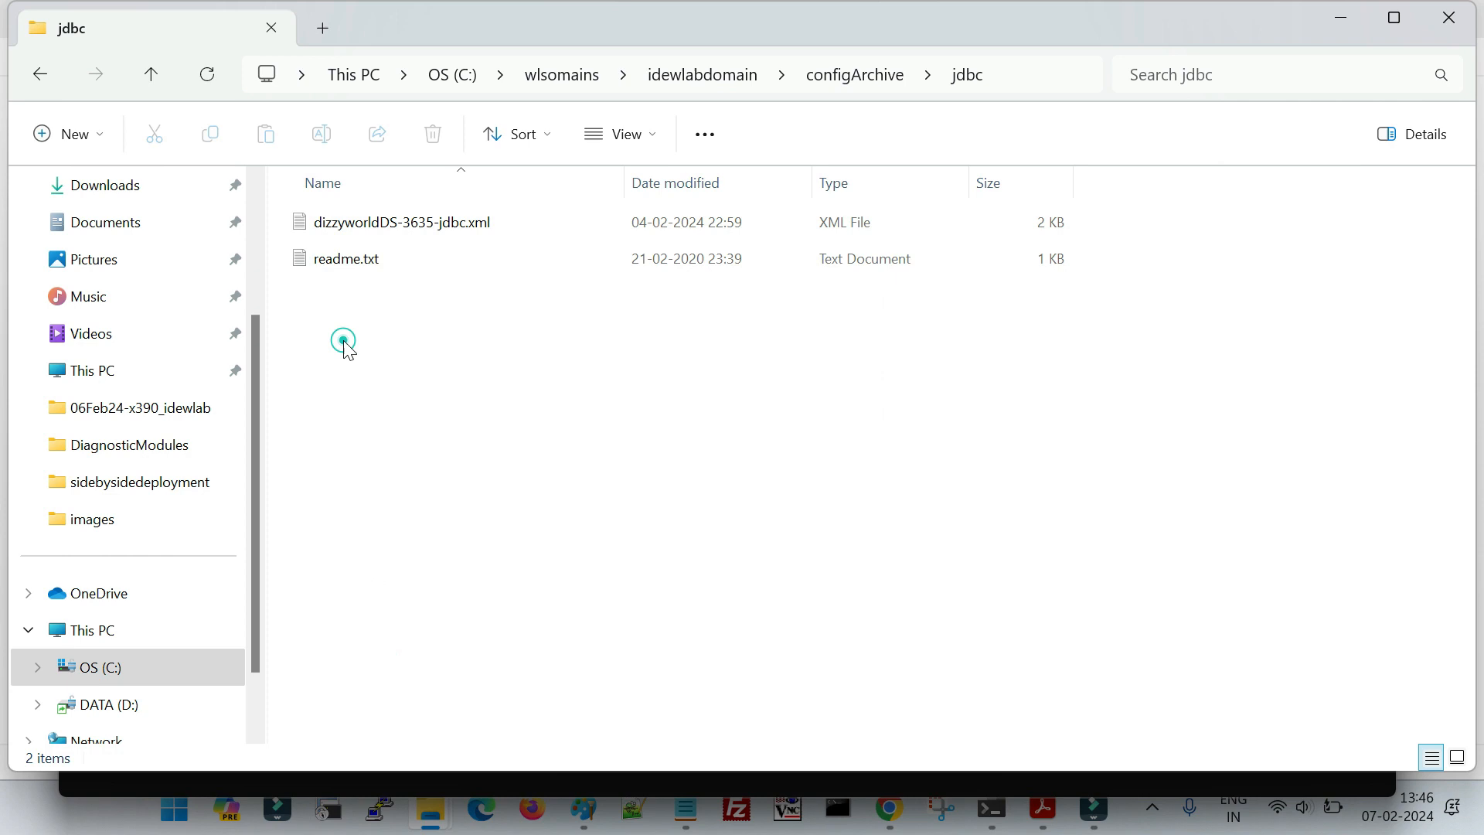
click(41, 75)
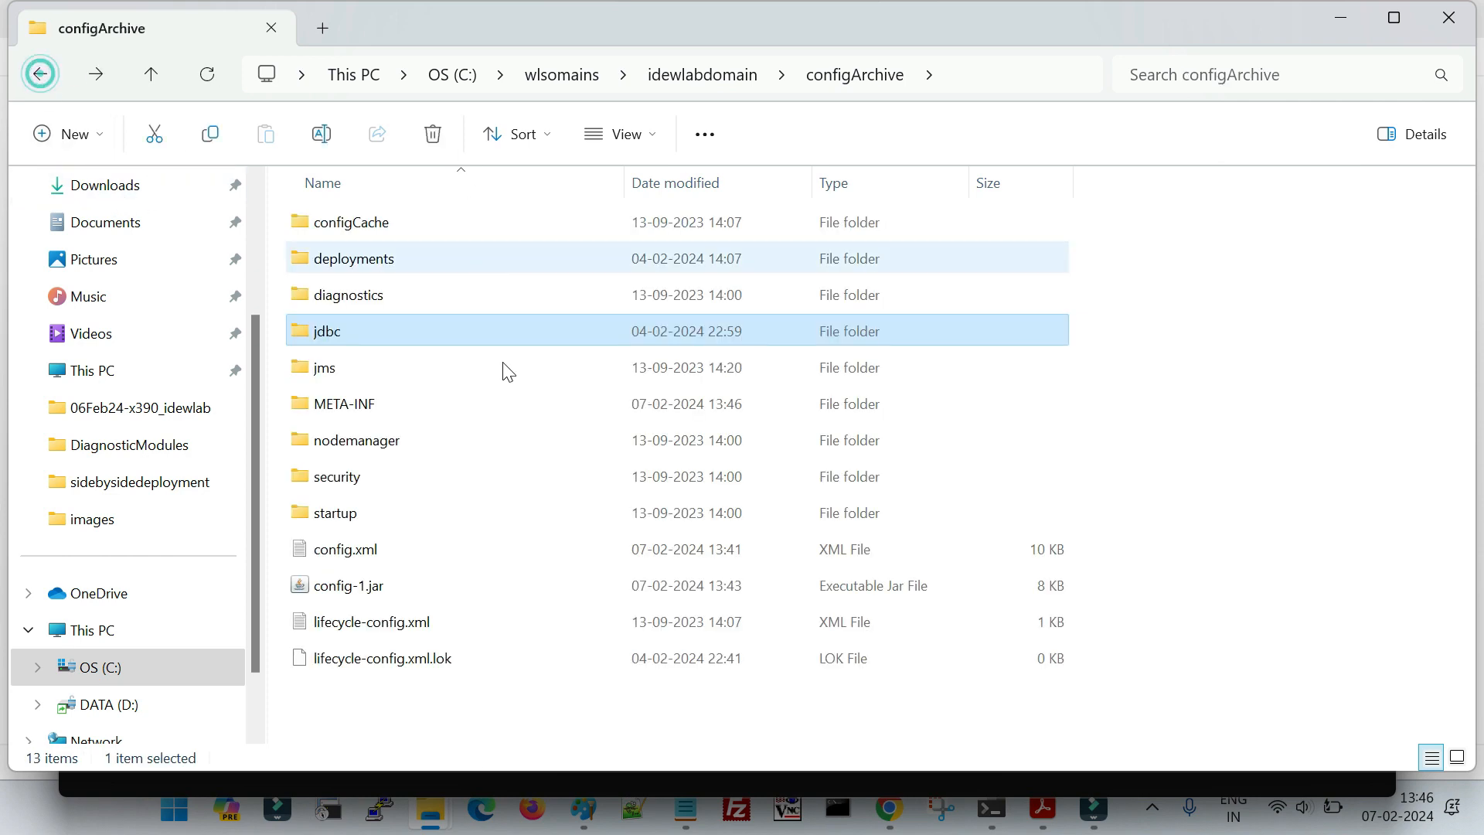
double_click(360, 296)
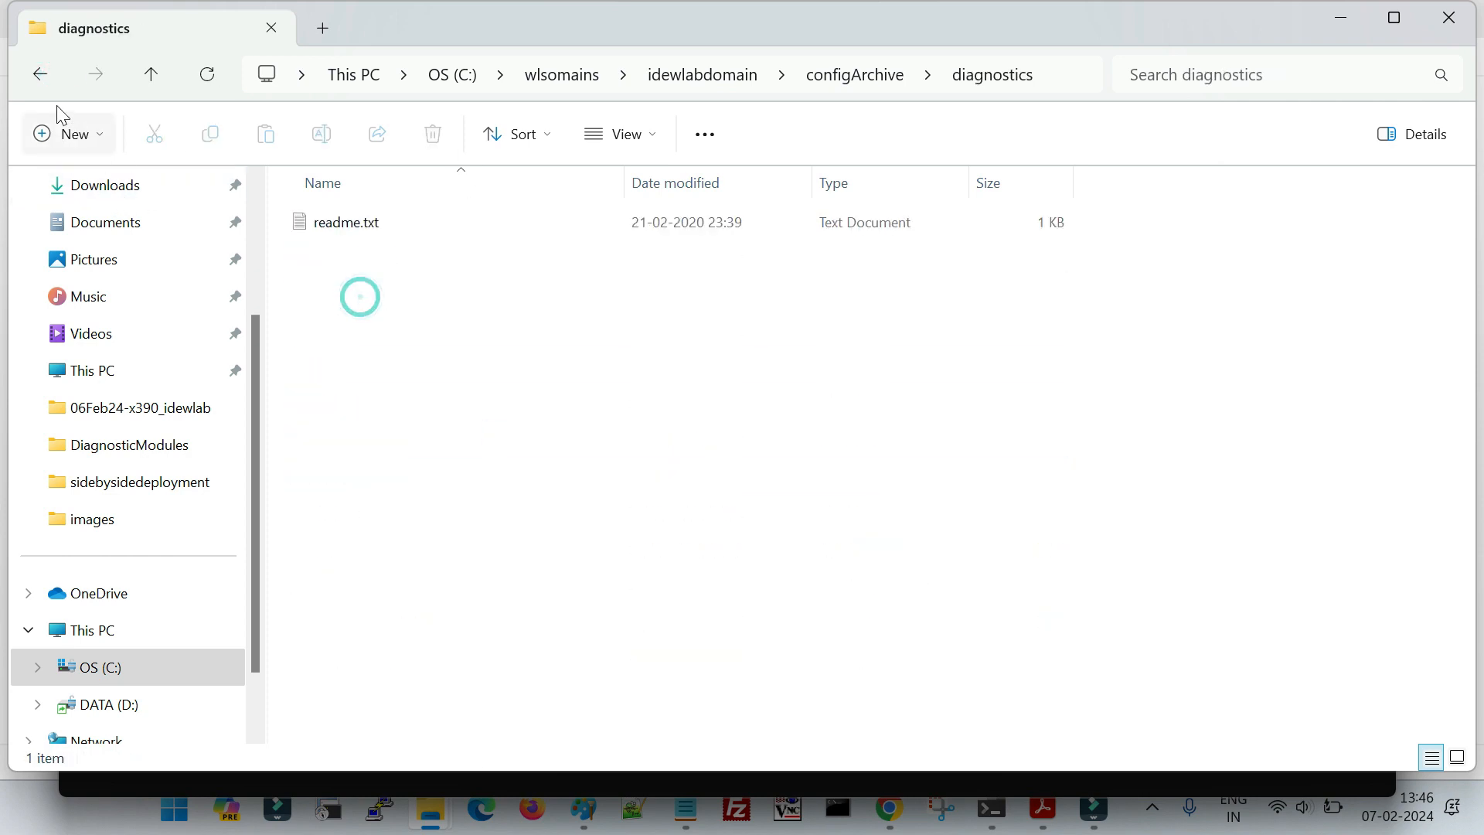
click(39, 74)
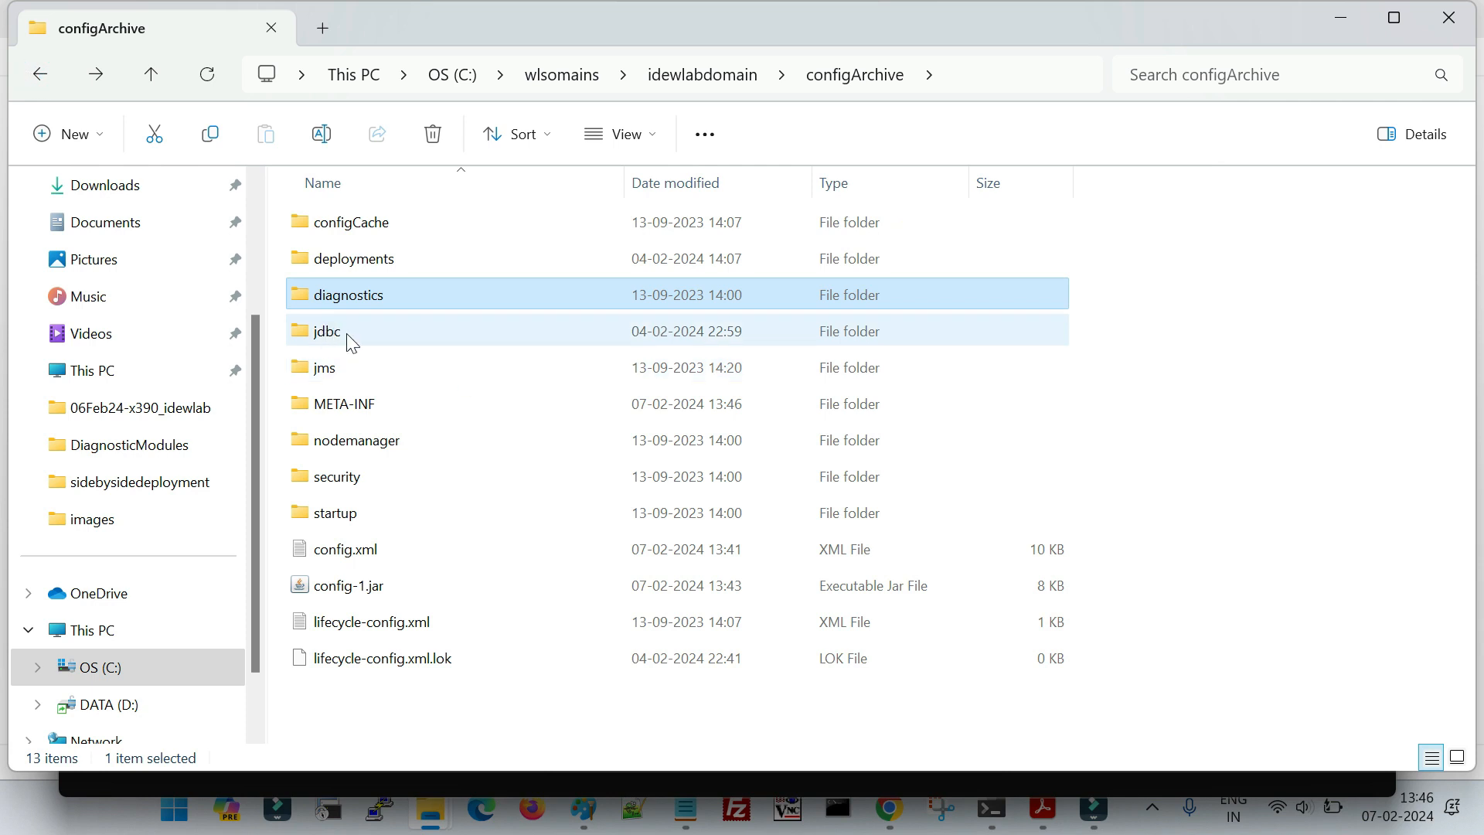
double_click(359, 376)
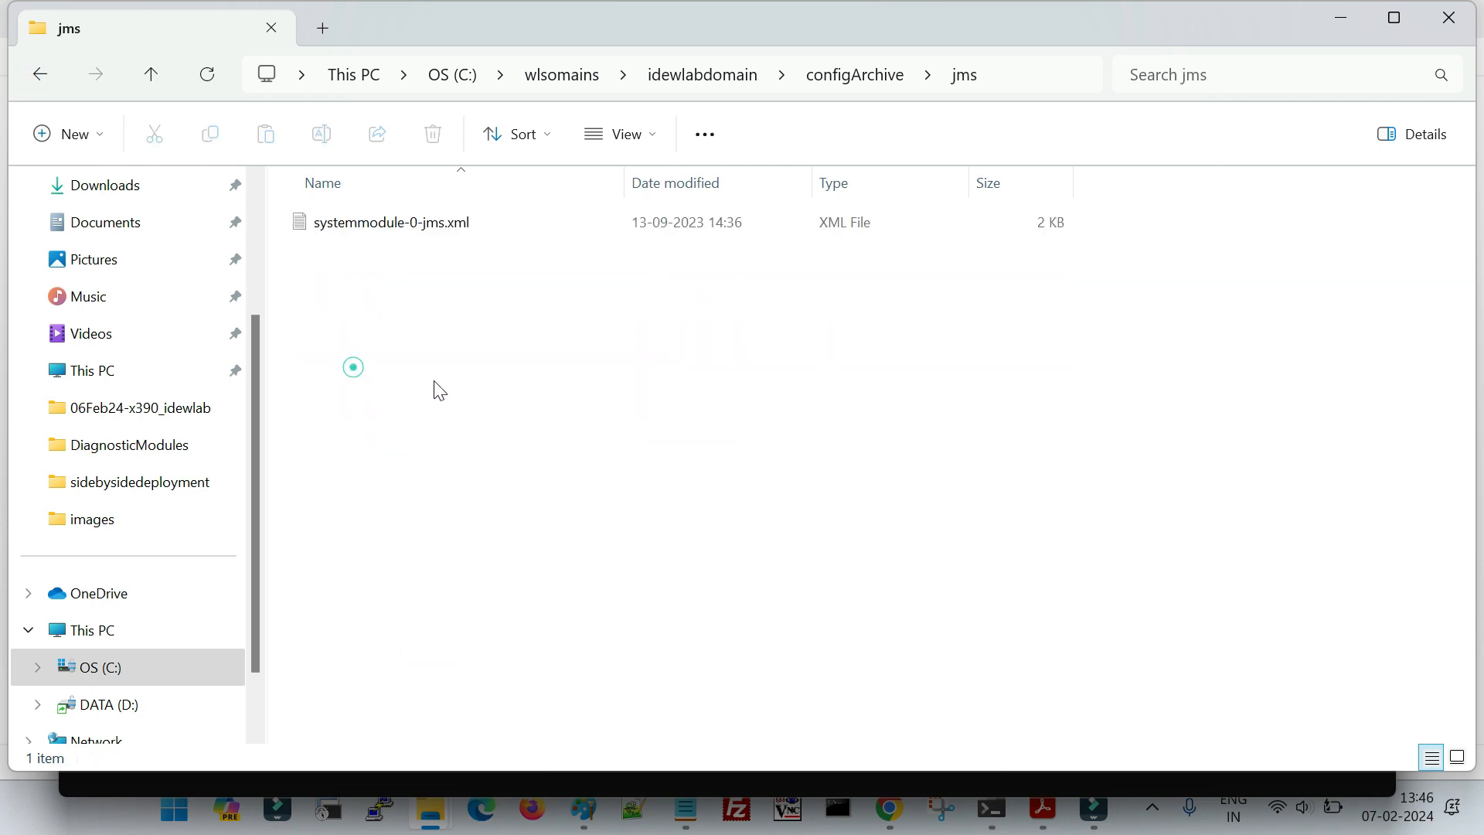
click(40, 74)
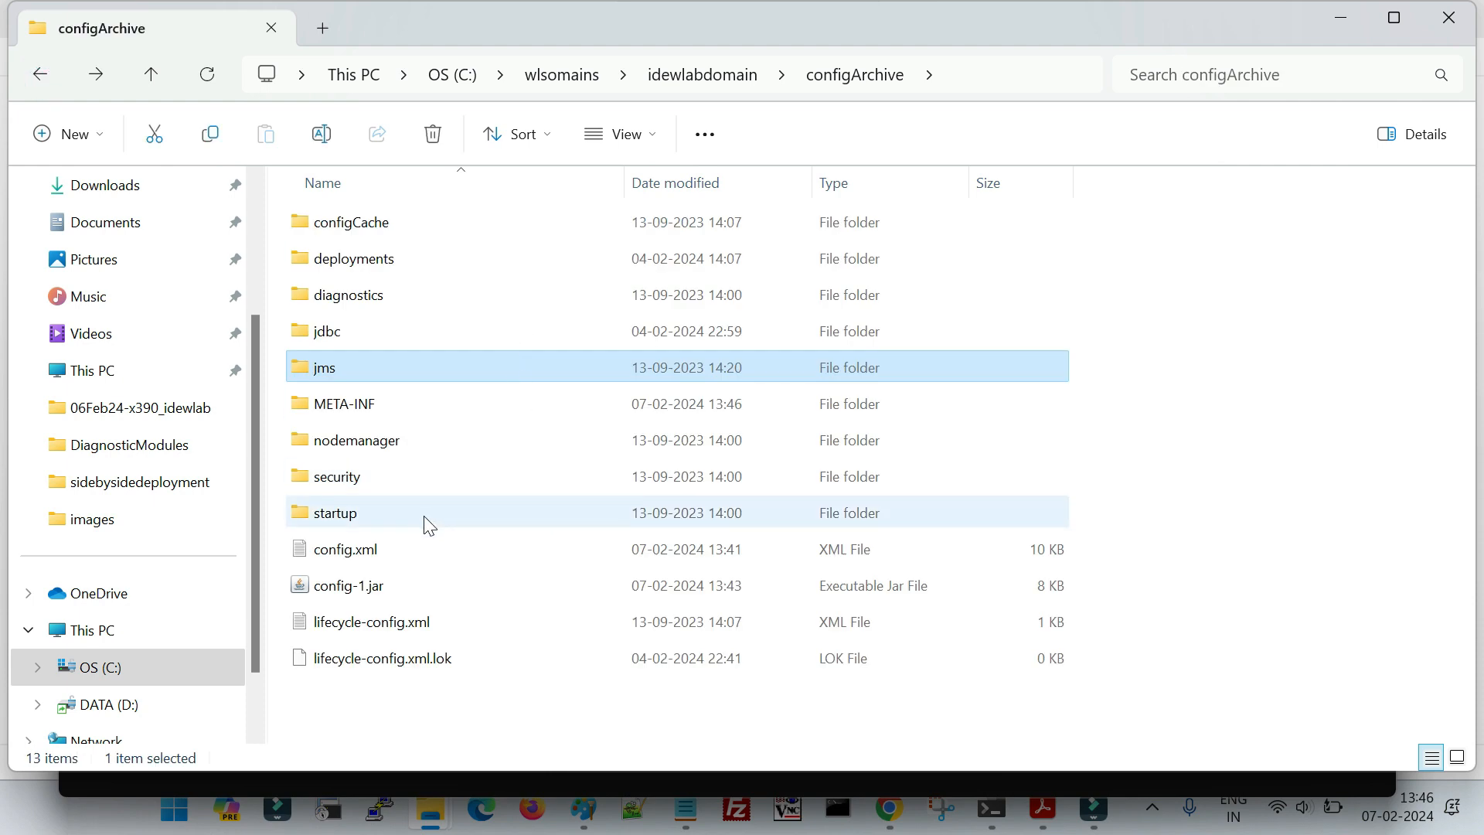
- Open the extracted config.xml, search it for "session", examine the session-timeout entry in the admin-console block, and close the file
click(366, 555)
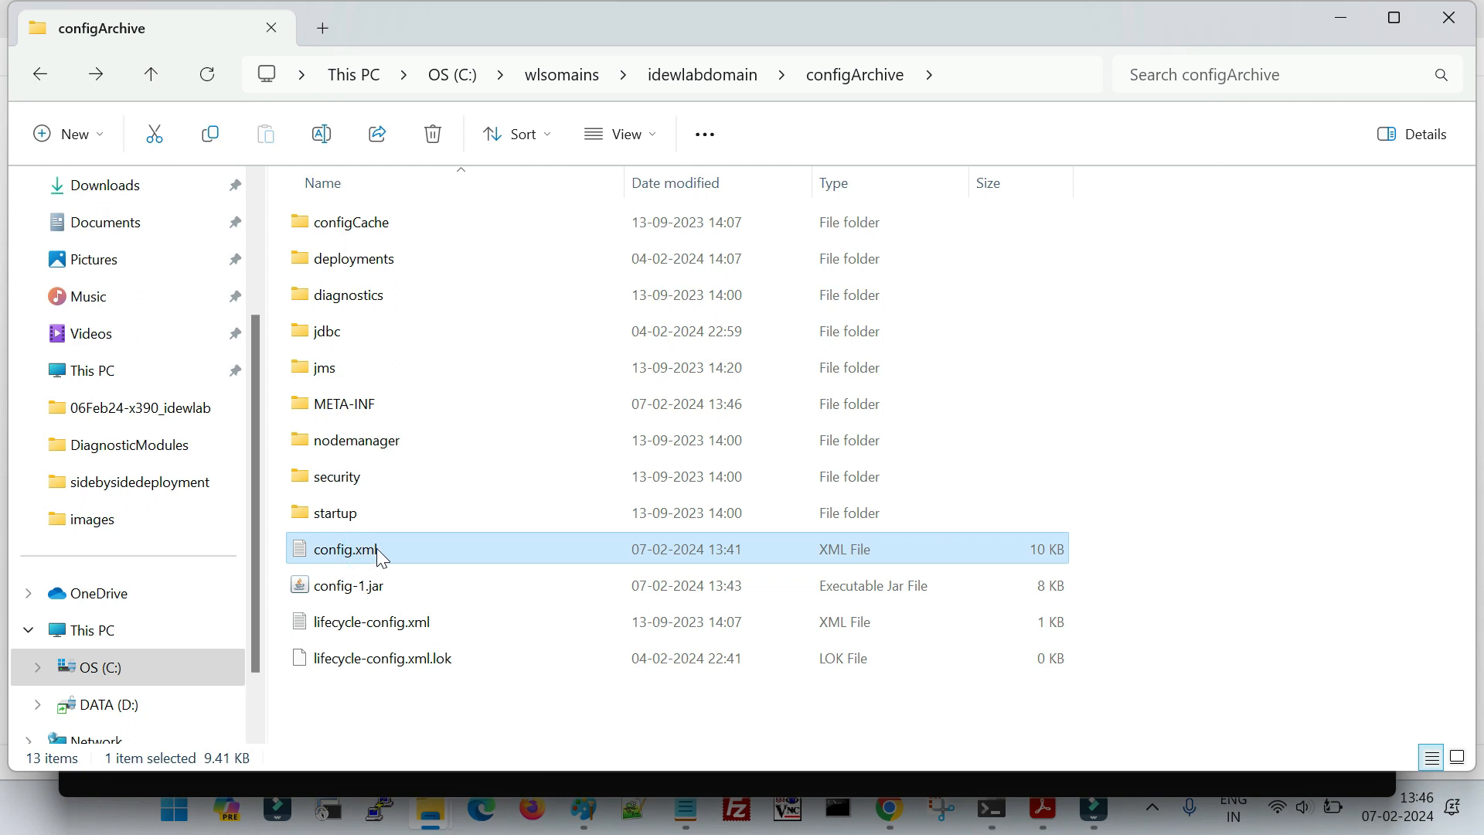
double_click(377, 549)
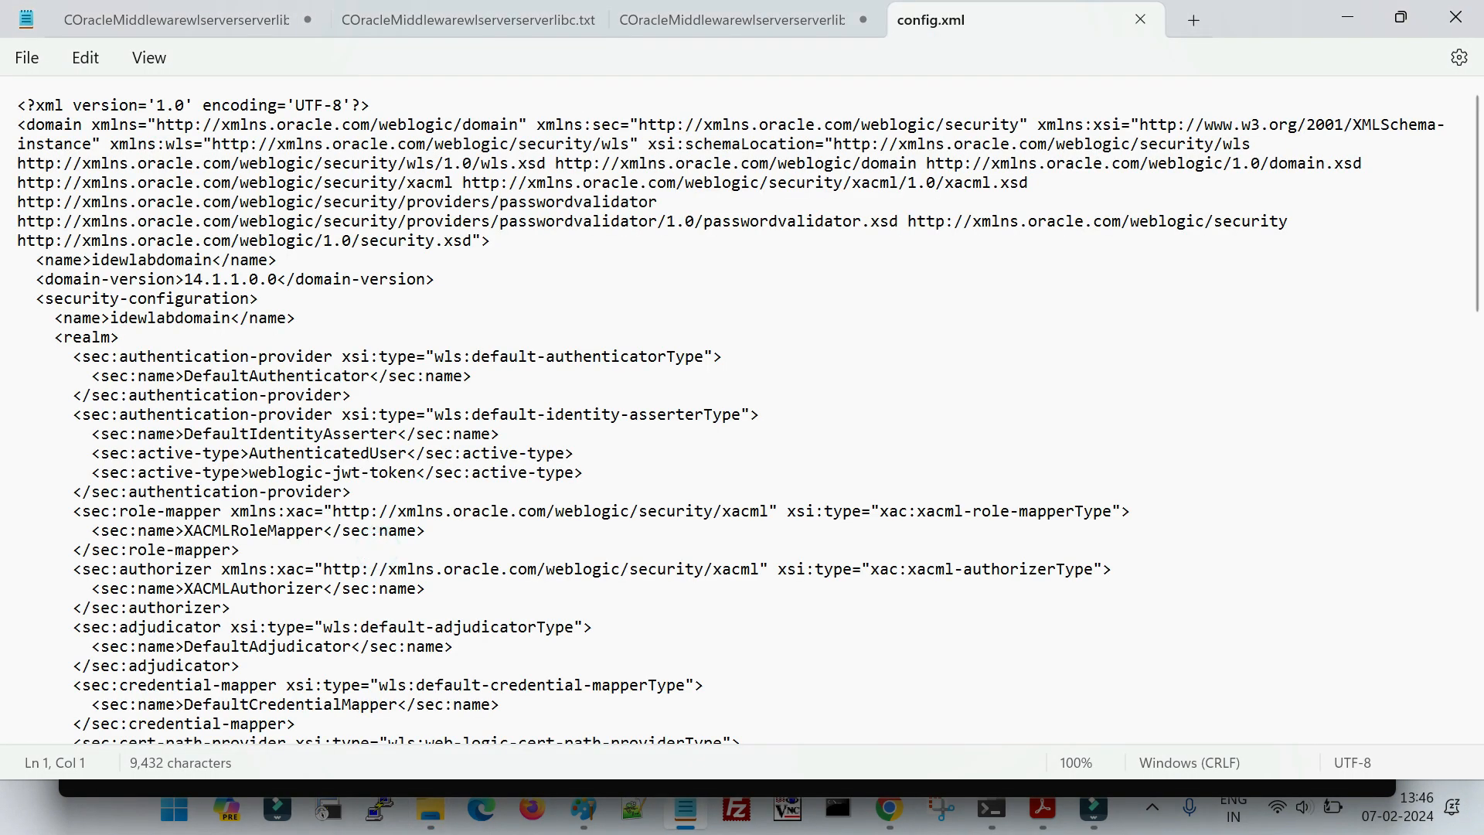
key(ctrl+f)
key(Return)
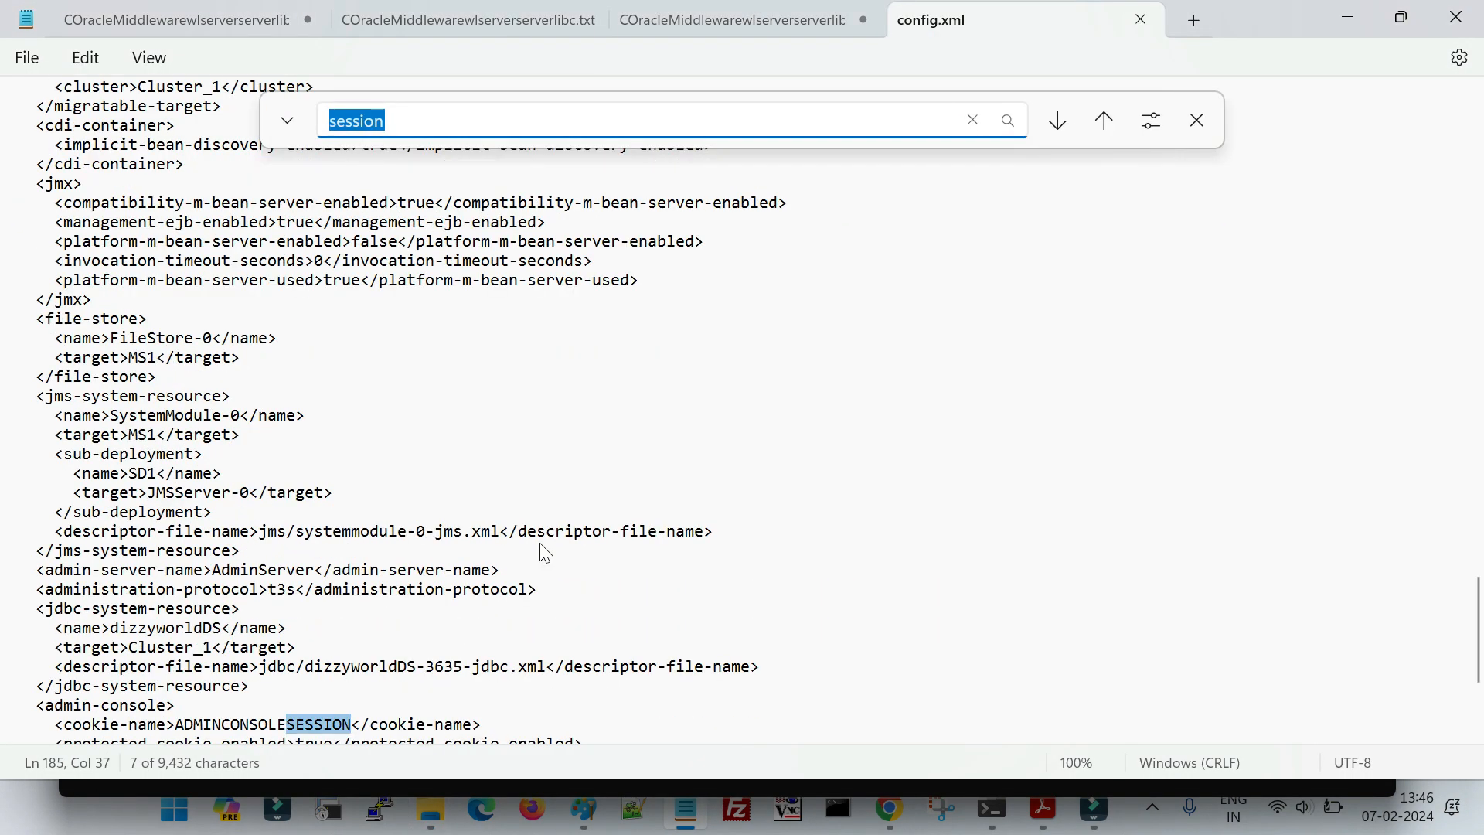
scroll(545, 553, down, 4)
click(261, 512)
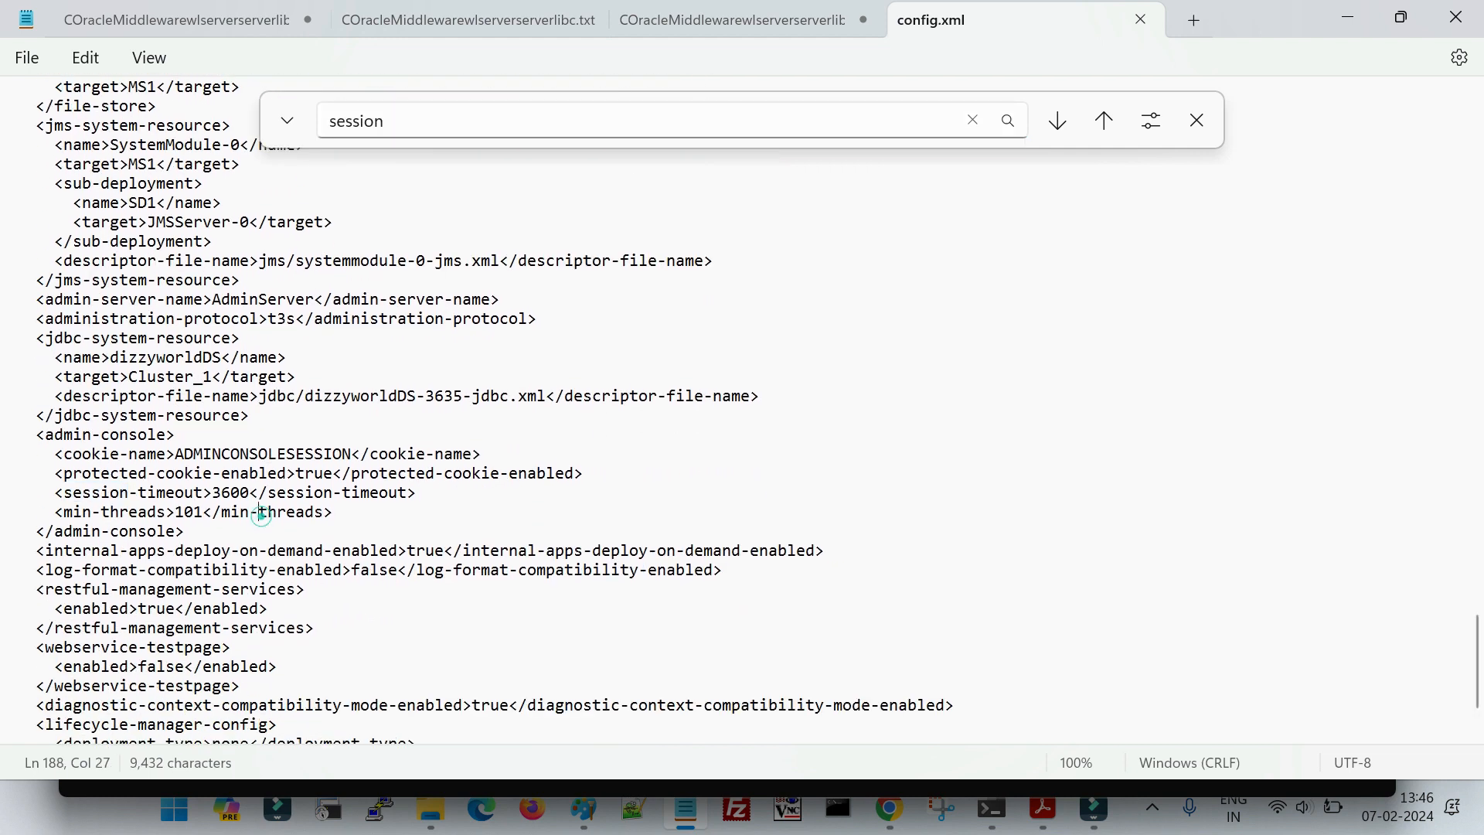
drag(54, 493, 427, 504)
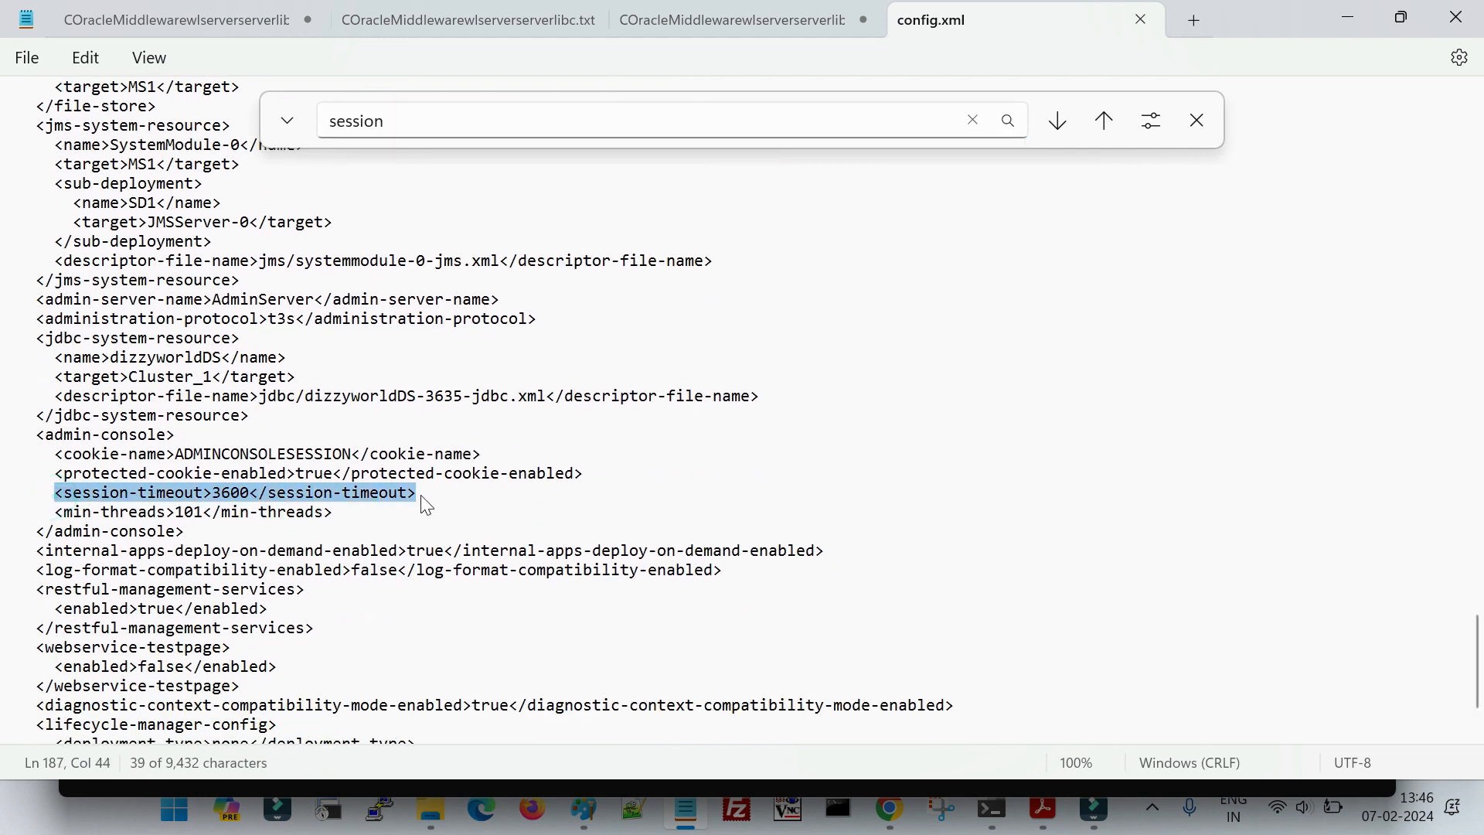
click(1191, 129)
click(1139, 25)
click(1463, 19)
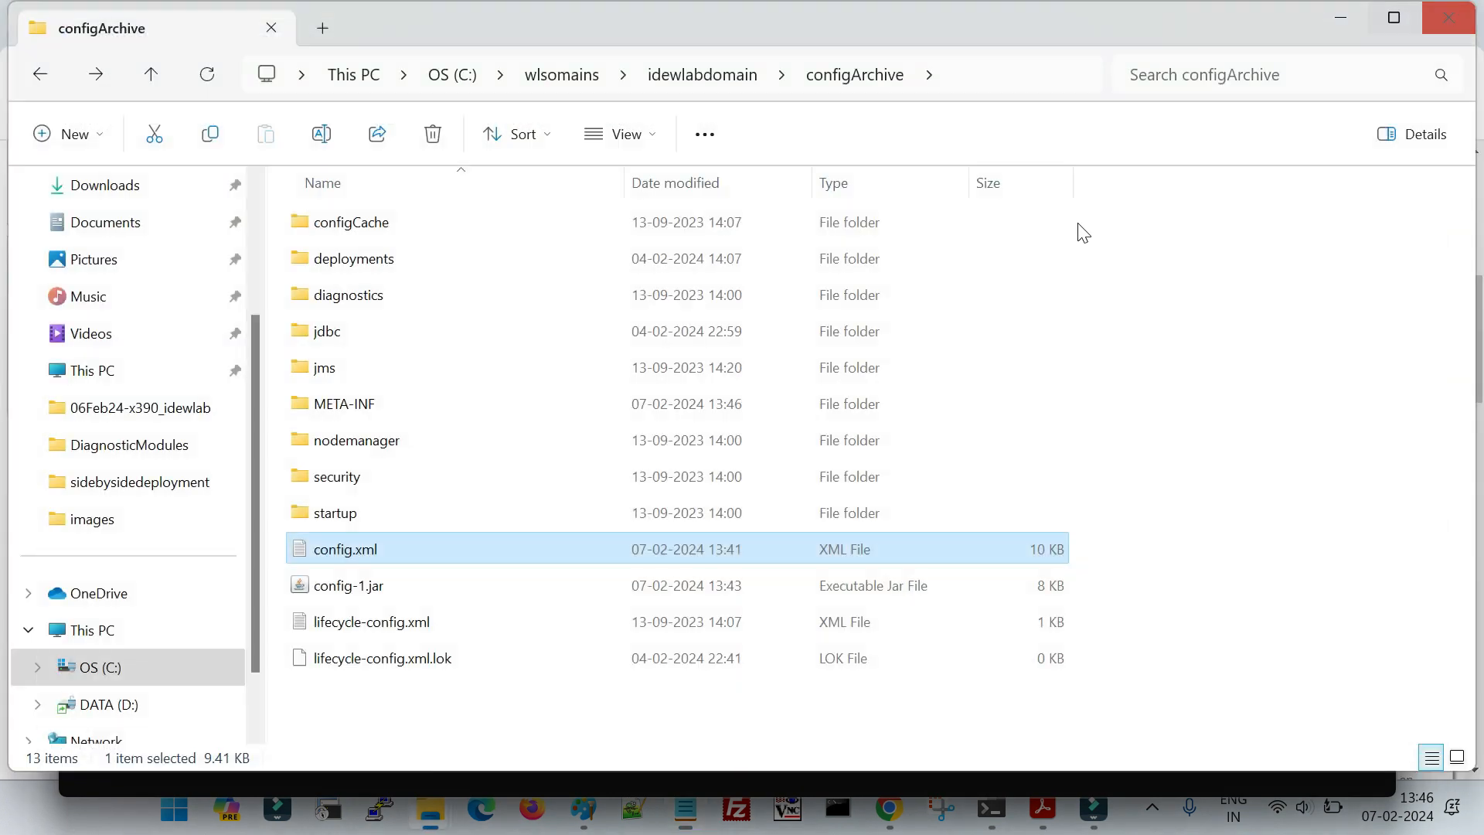
- Go up to the idewlabdomain folder, reopen configArchive, and look at the config-1.jar backup without renaming it
click(707, 80)
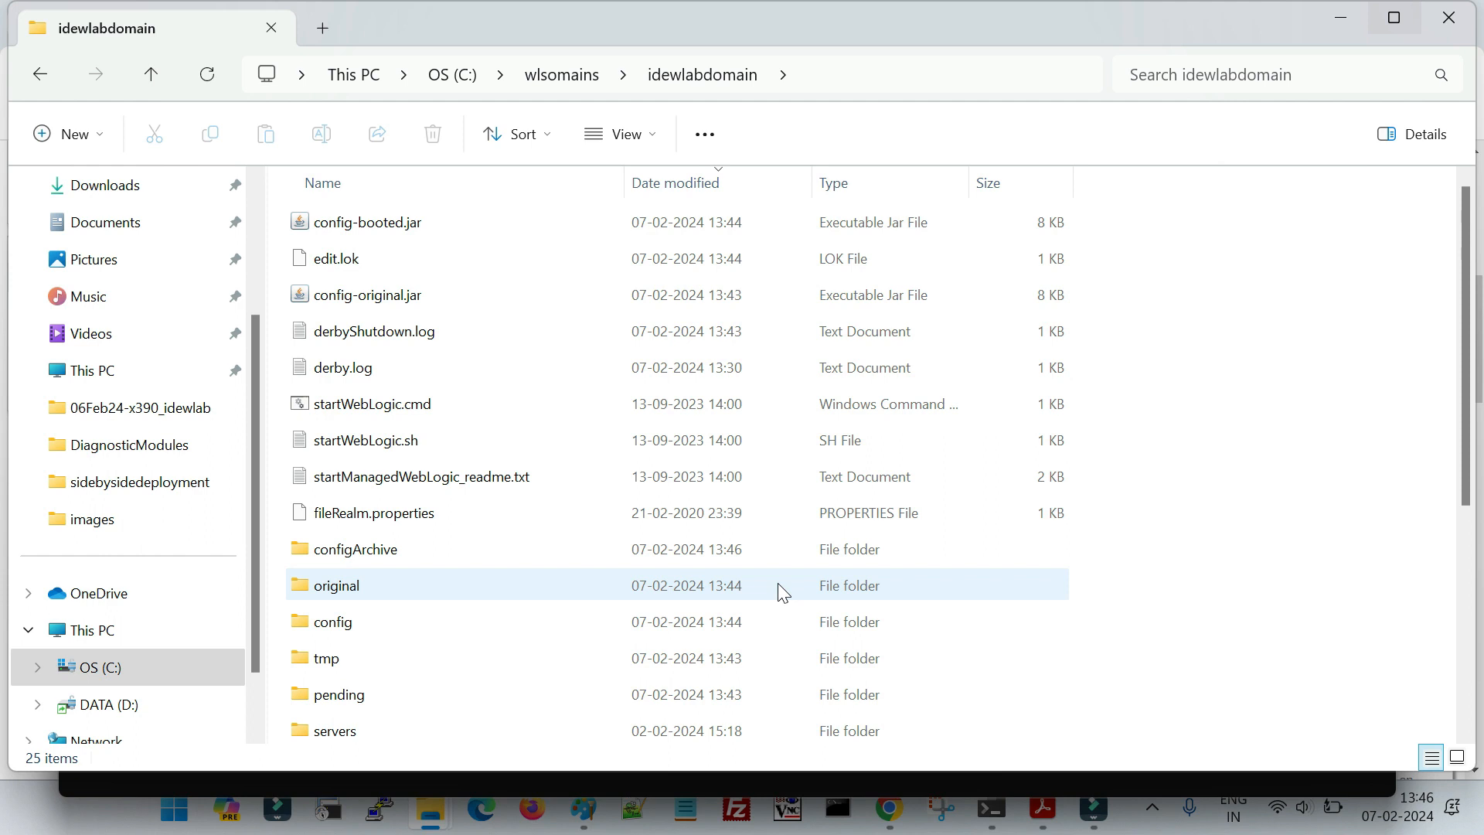
double_click(360, 562)
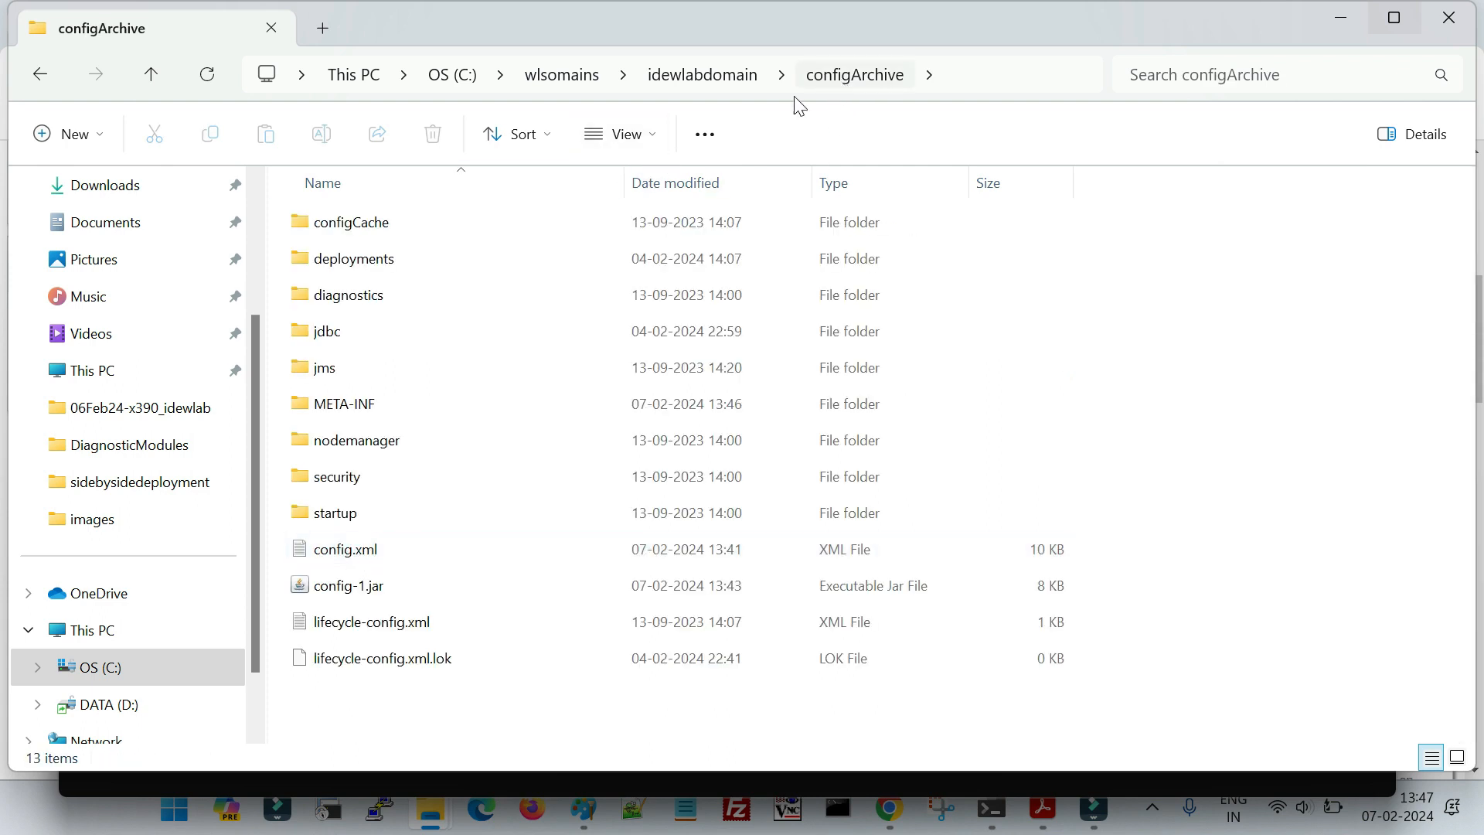
click(385, 590)
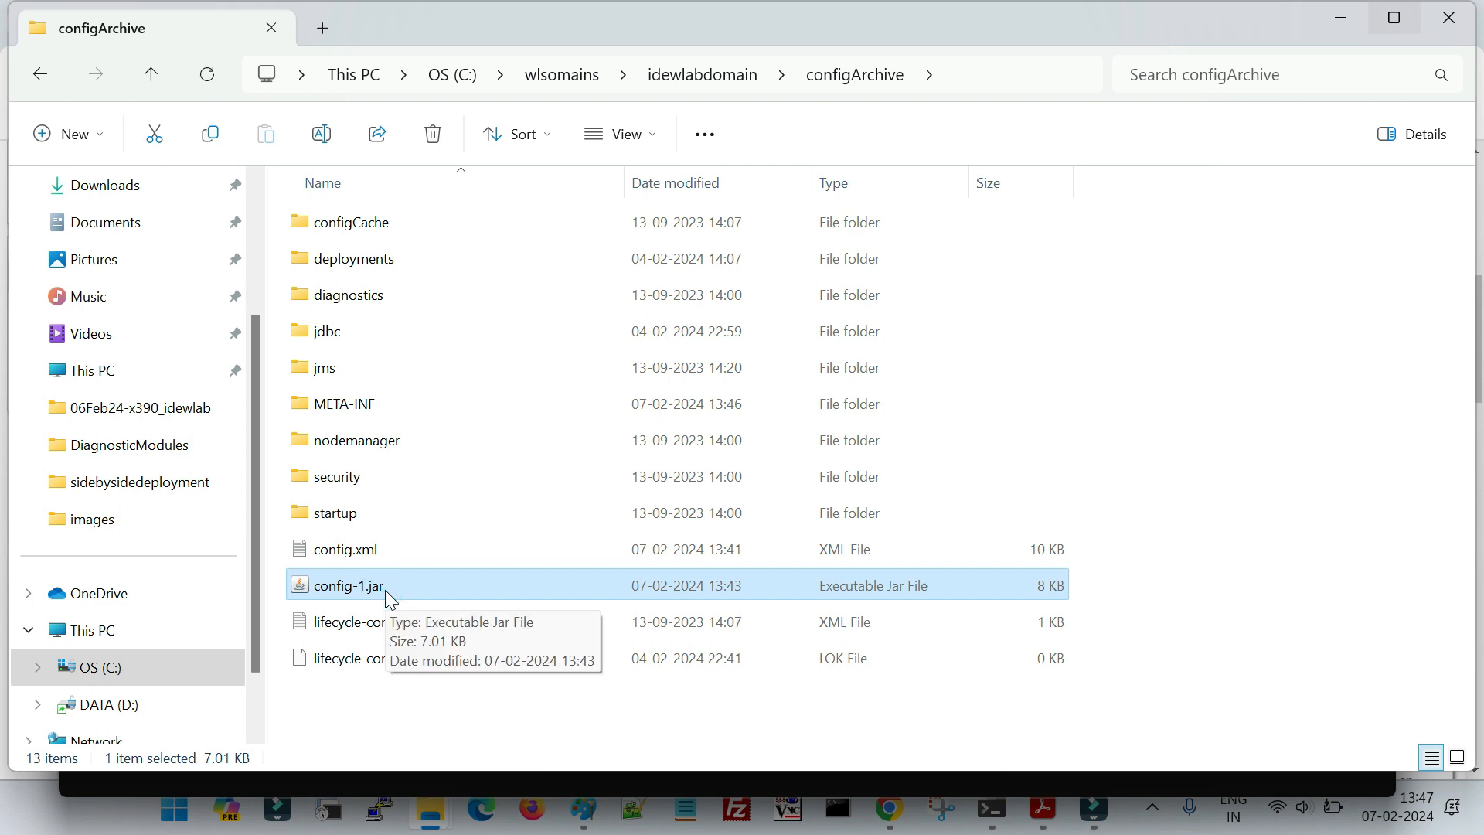
click(438, 702)
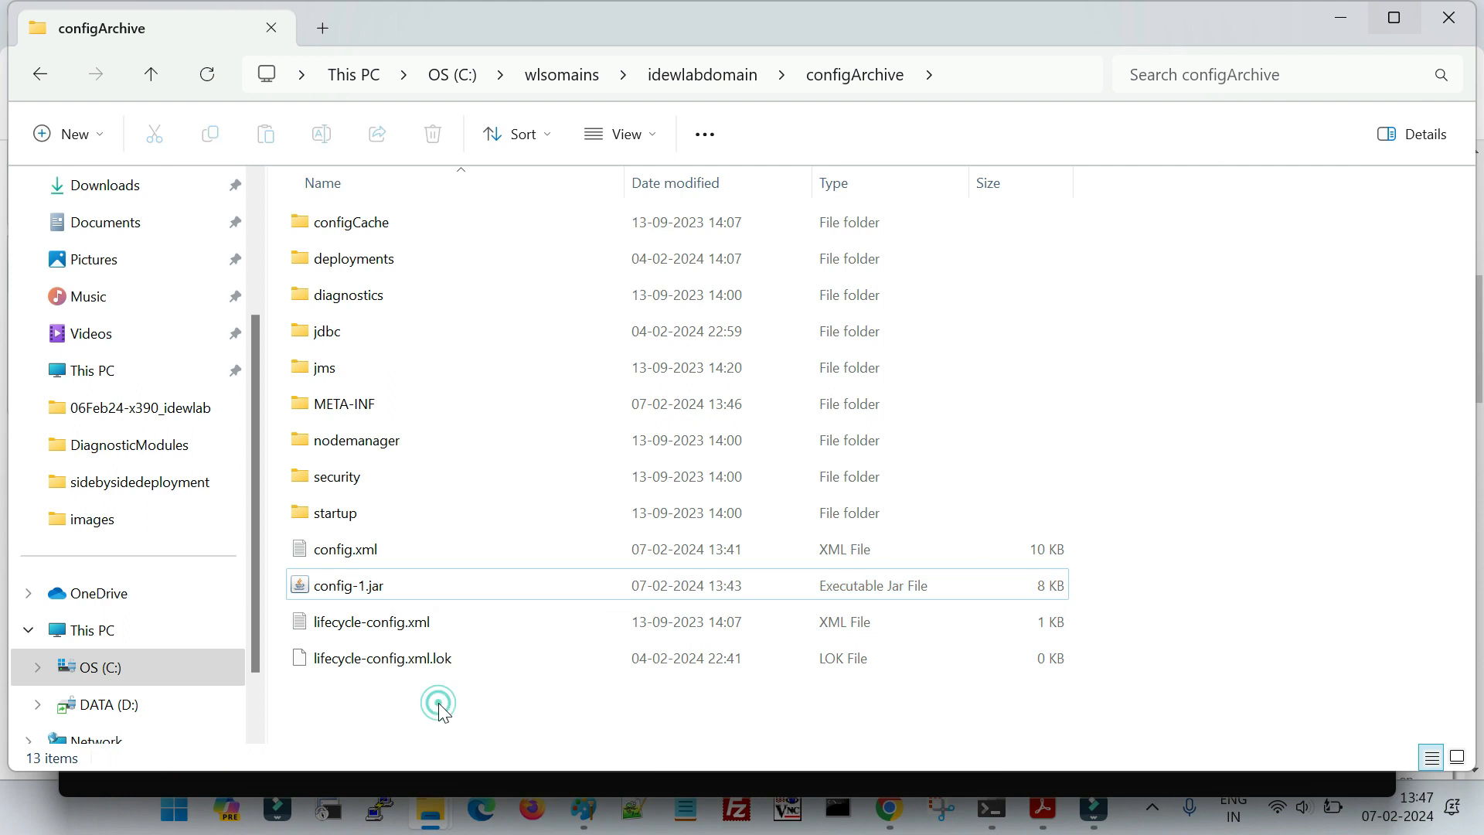
click(377, 592)
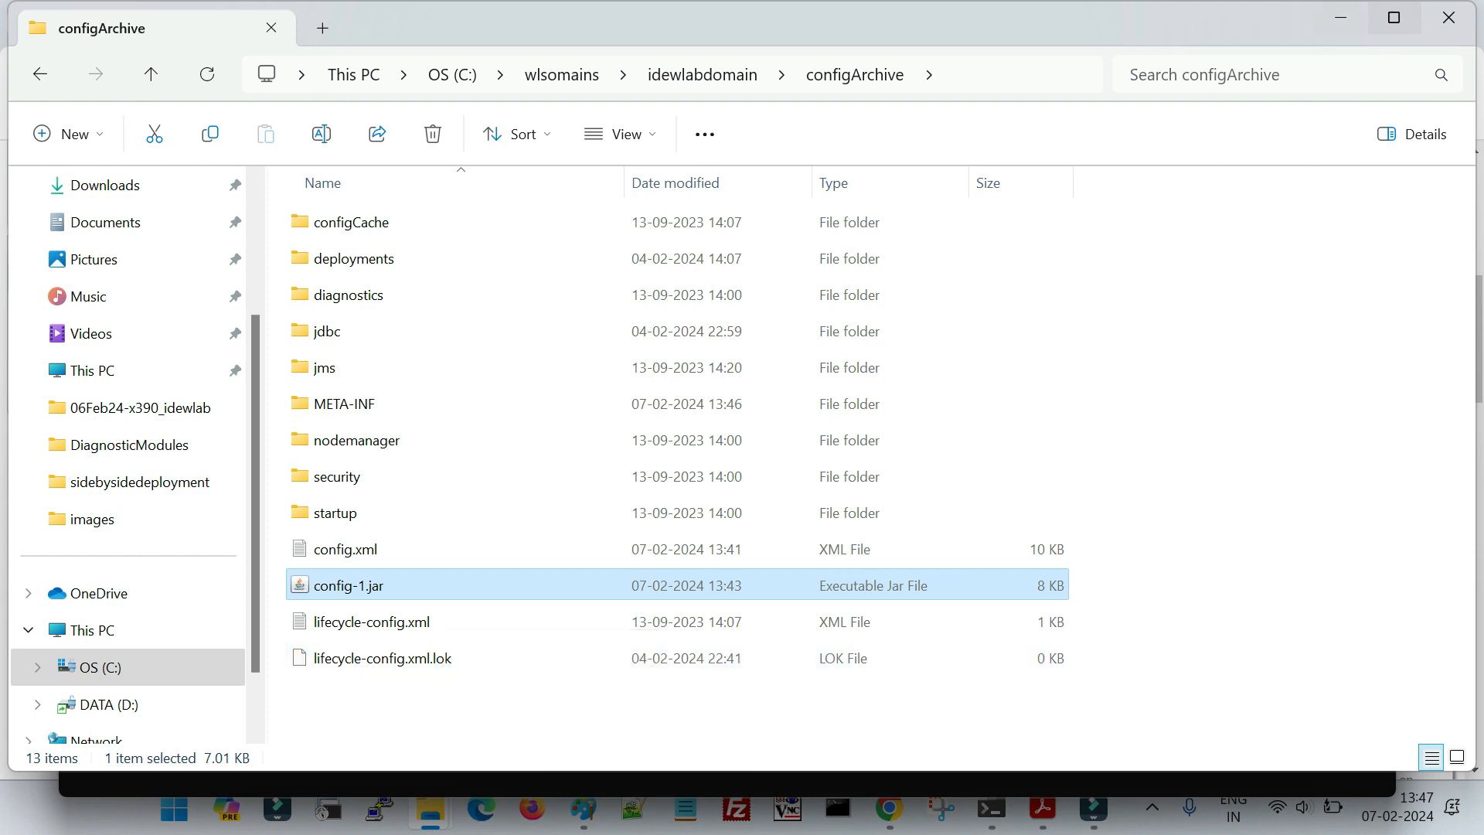
click(337, 586)
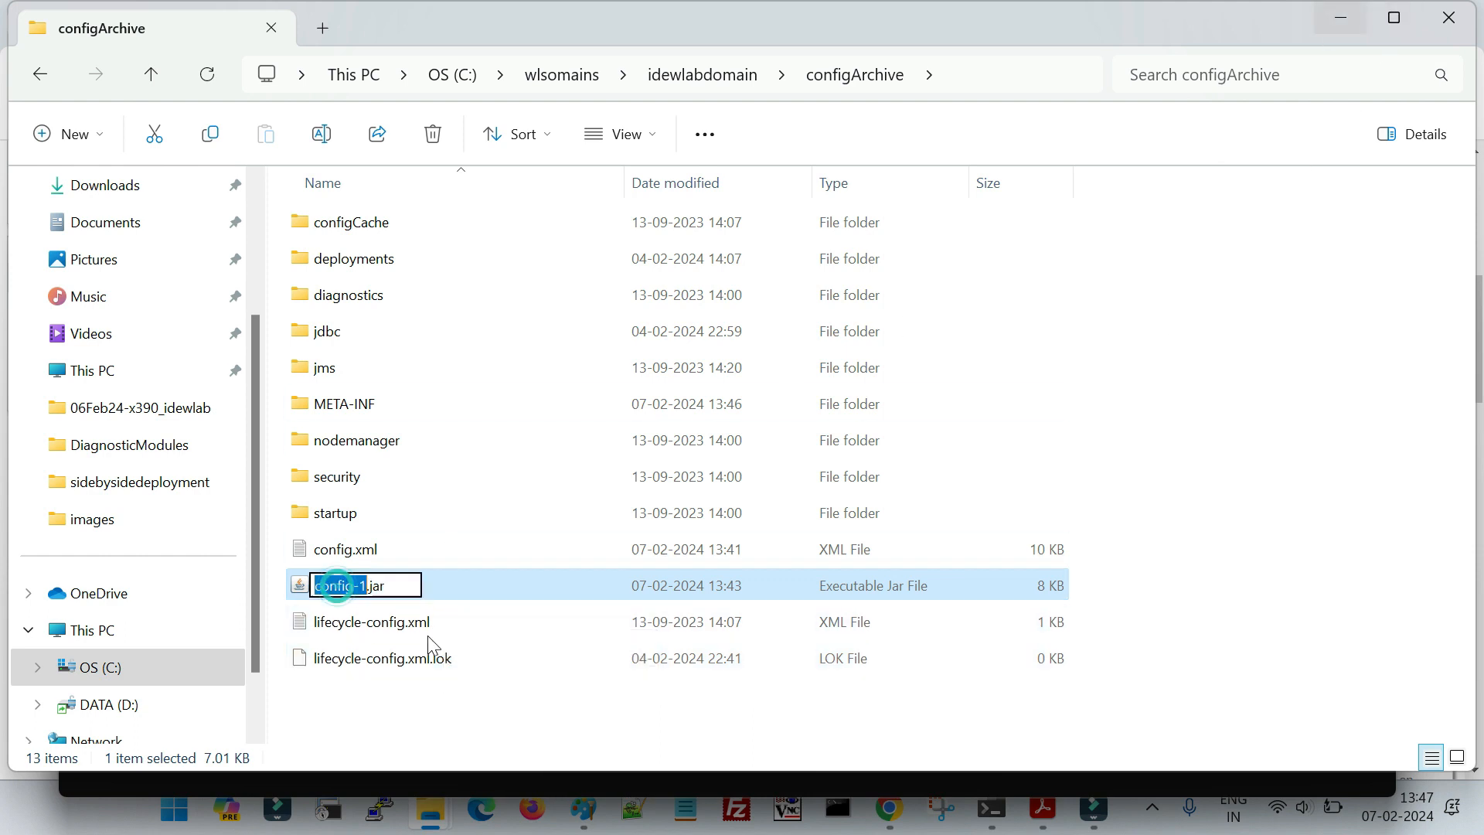
click(446, 692)
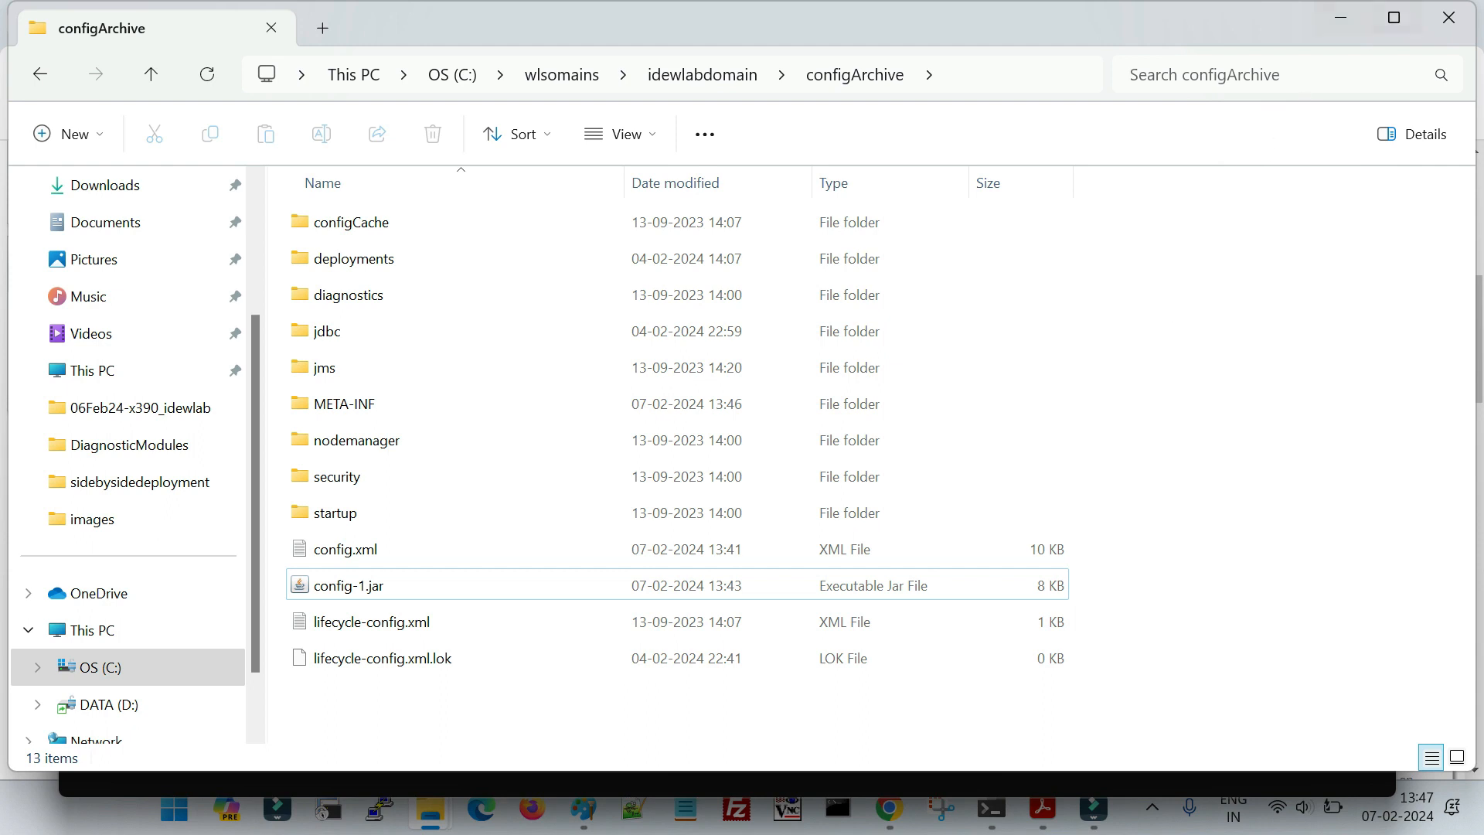
- Minimise File Explorer, switch to the lab PDF in Acrobat, and view the comparison of backup and current config.xml values
click(1395, 17)
mouse_move(1092, 808)
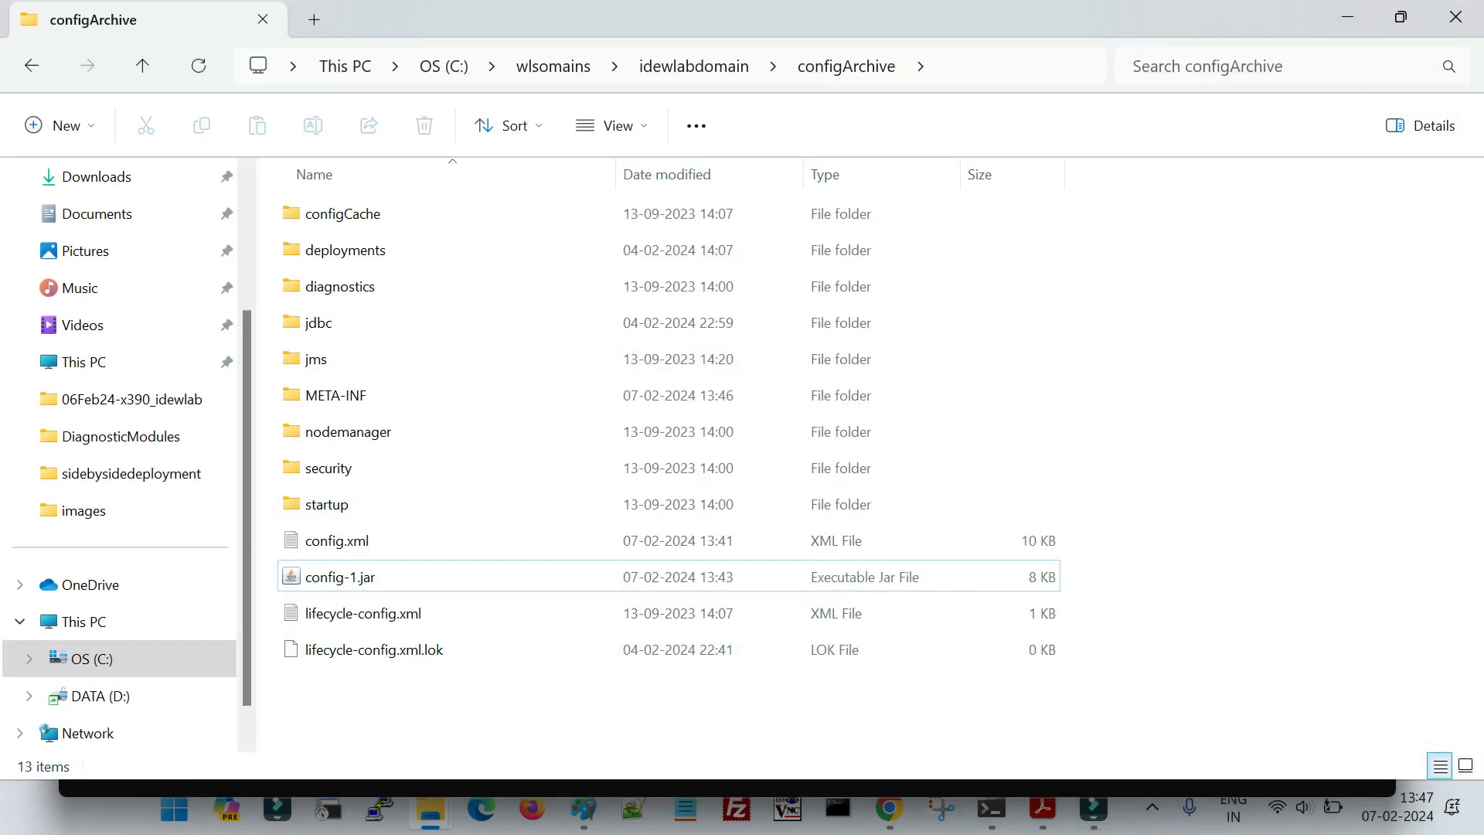
click(1347, 17)
click(1046, 815)
scroll(759, 517, down, 8)
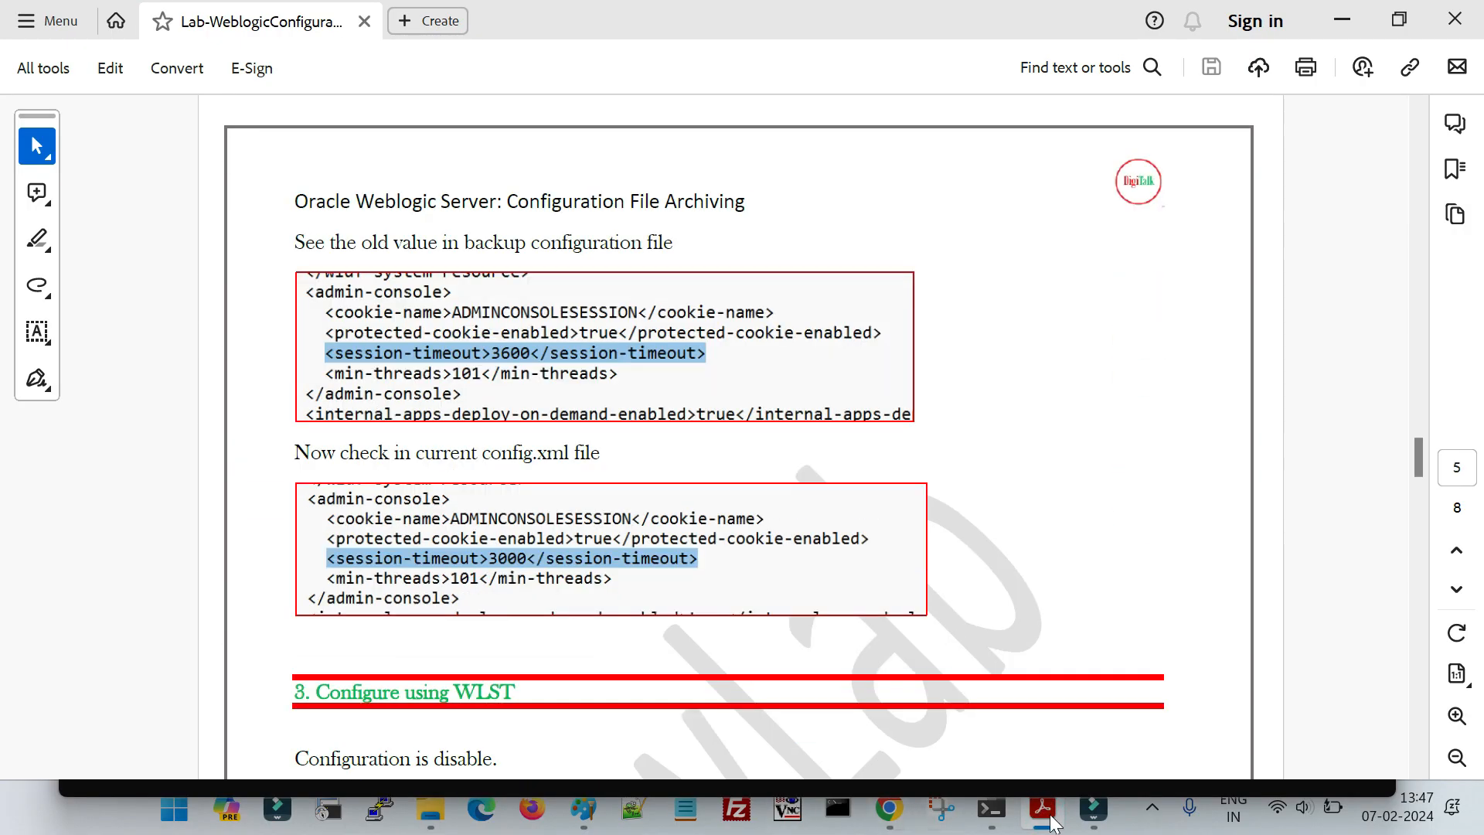
- Switch to the WebLogic console in Chrome, set idewlabdomain's Archive Configuration Count to 0, disable Configuration Archive Enabled, and save the settings
click(893, 808)
scroll(684, 613, down, 7)
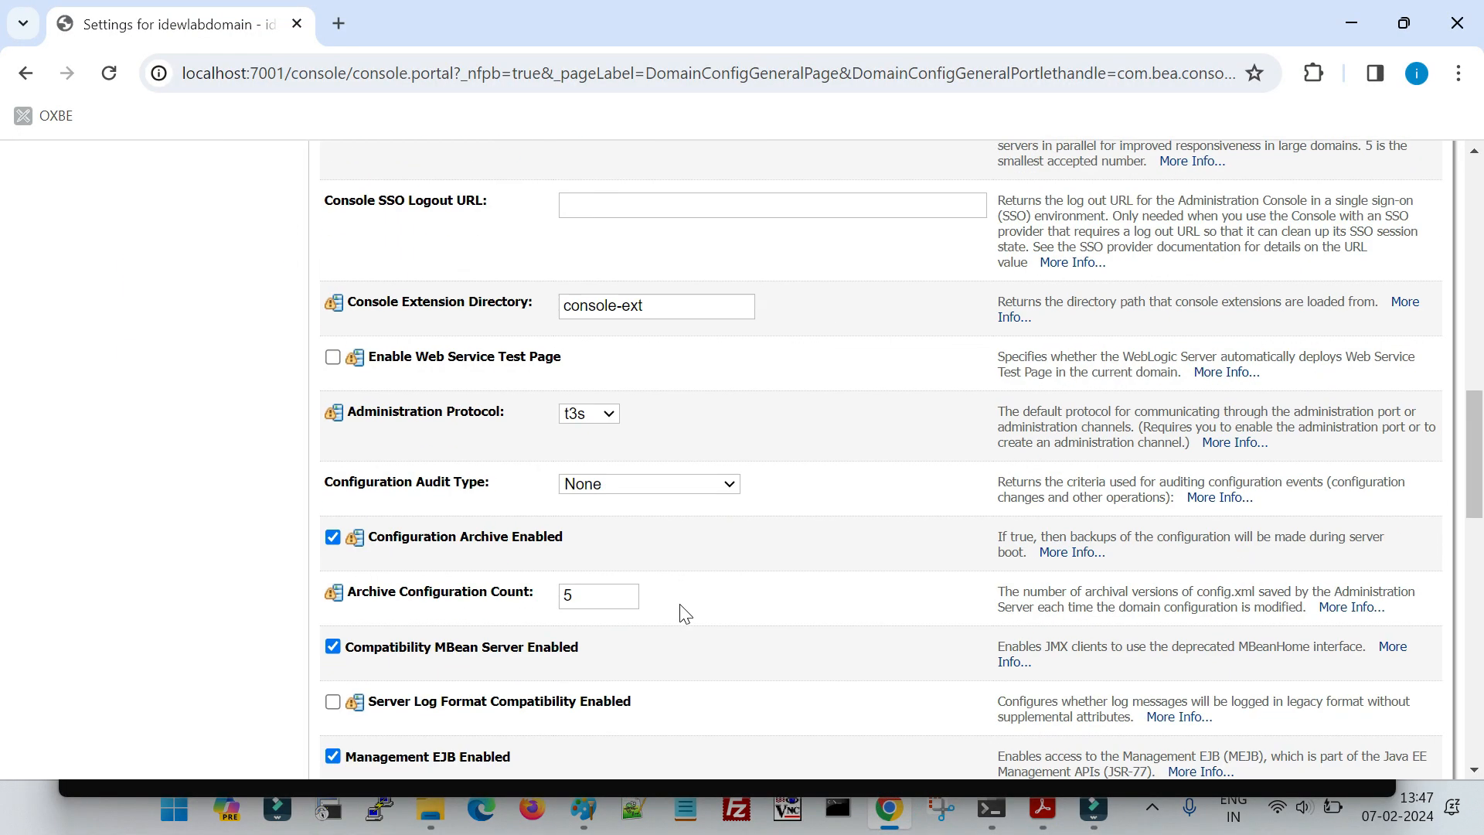
scroll(684, 613, down, 3)
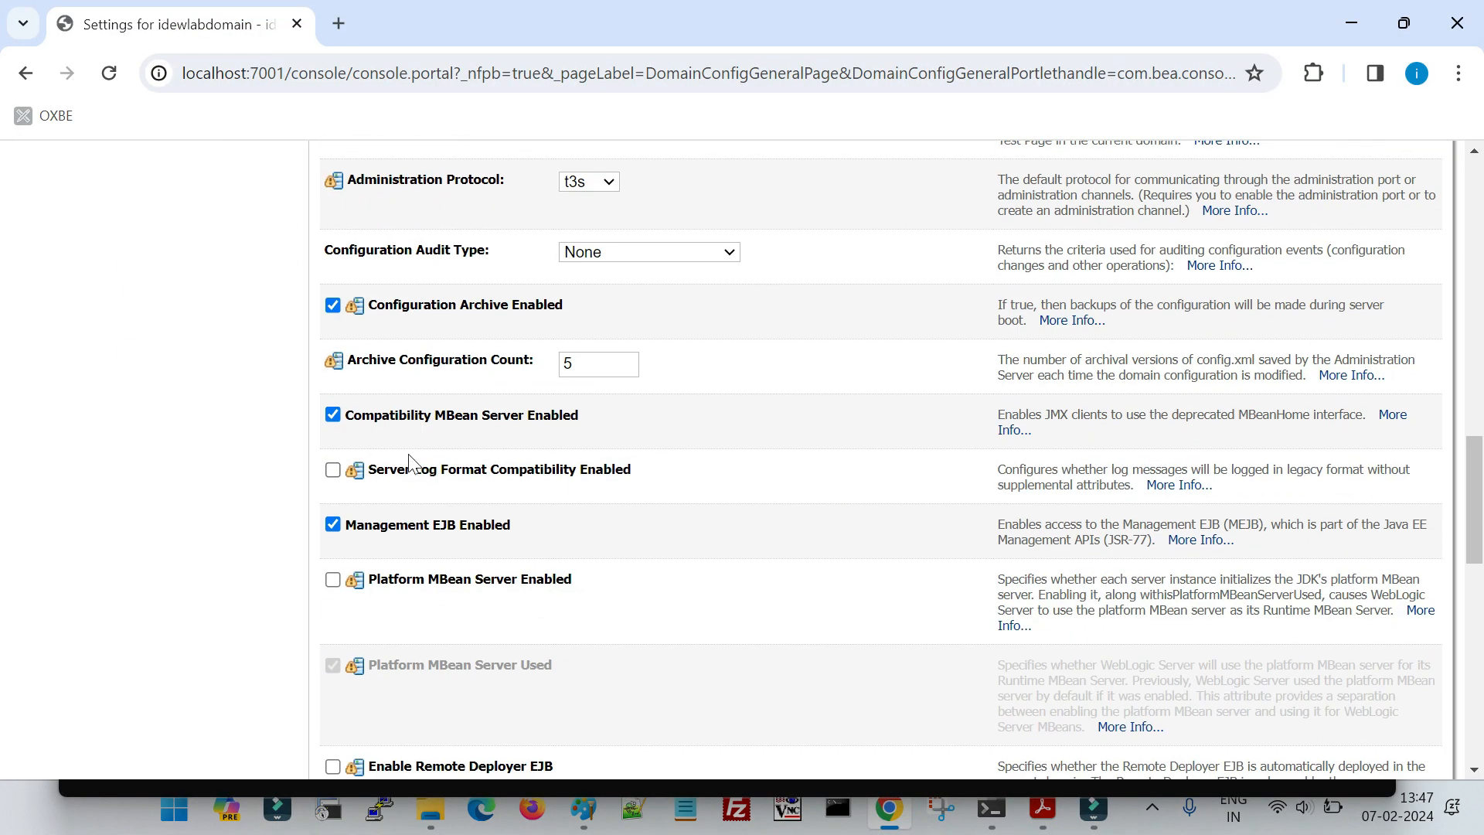
click(332, 305)
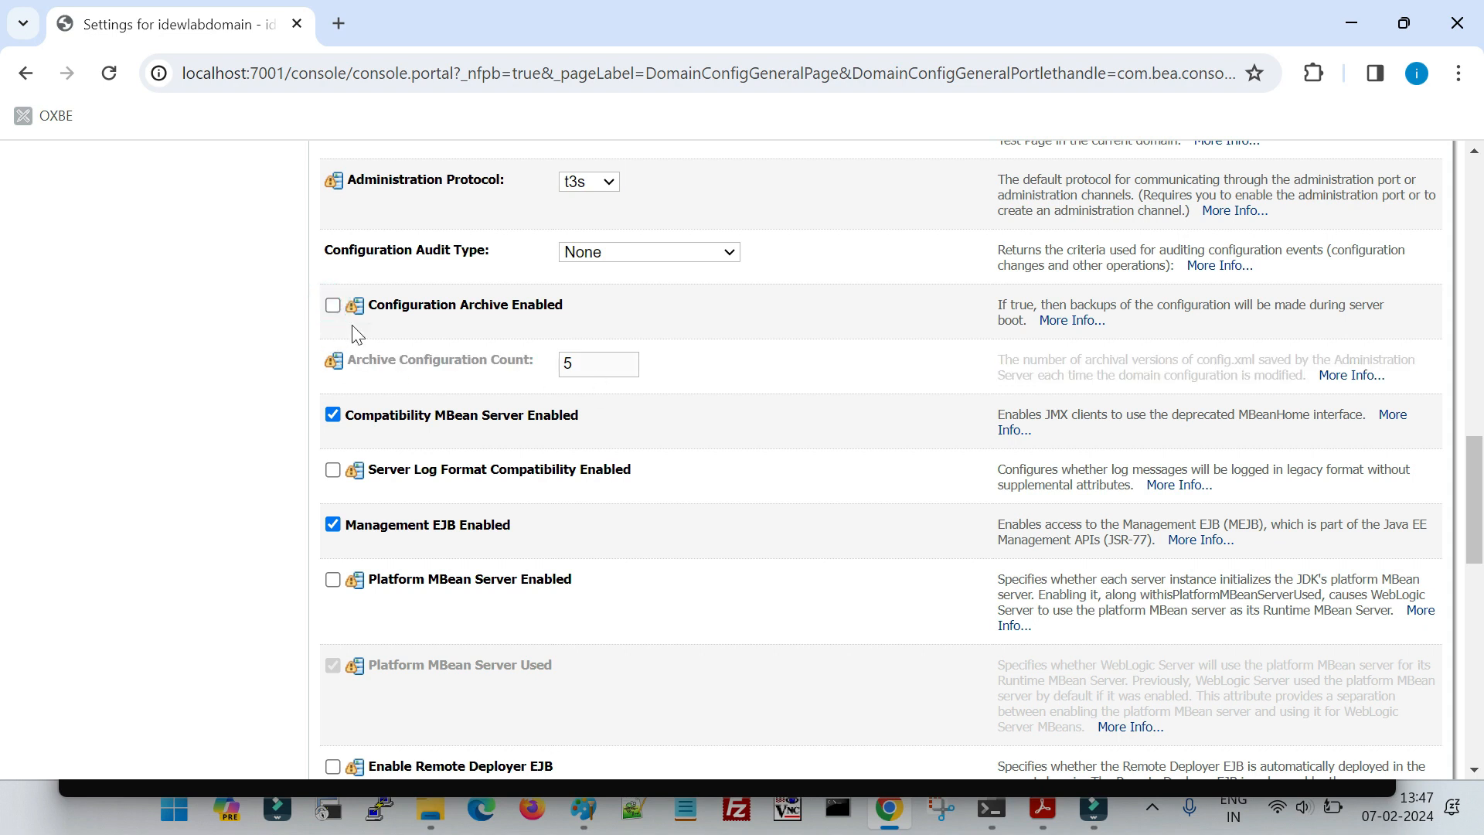
click(332, 305)
key(Tab)
text(0)
click(762, 391)
click(333, 305)
scroll(649, 490, up, 8)
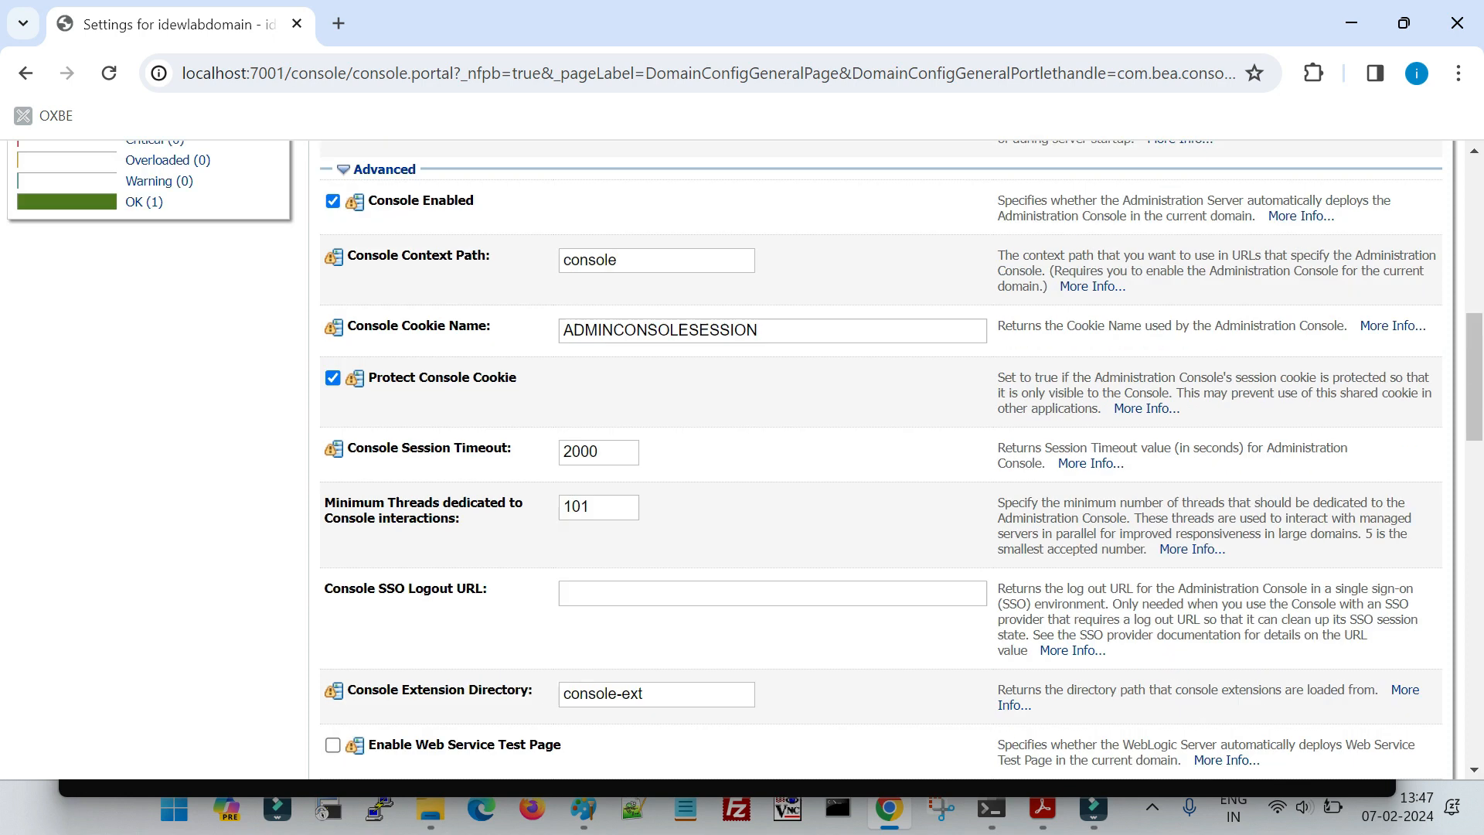
scroll(402, 309, up, 10)
click(341, 351)
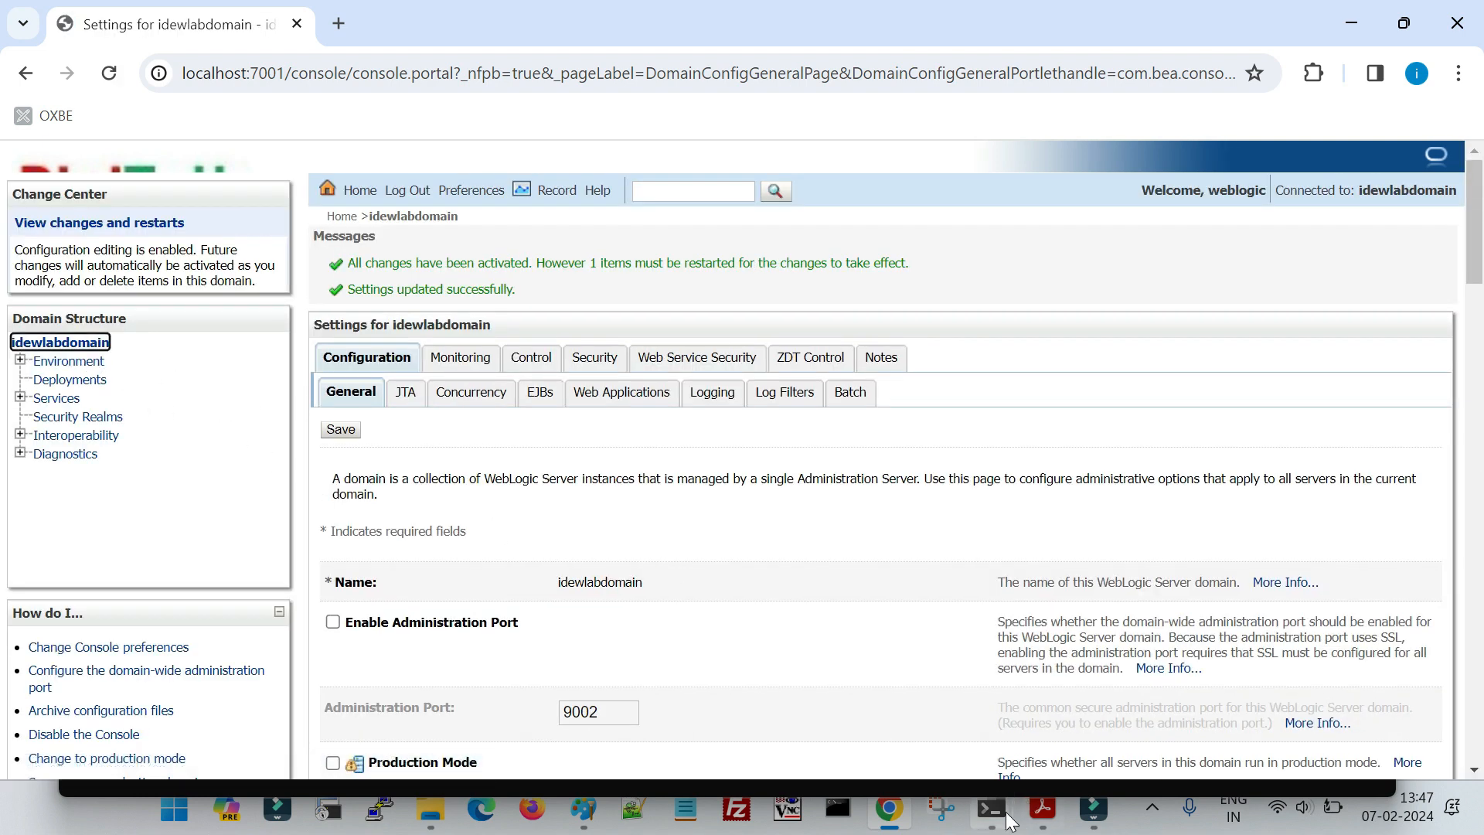
- Switch to the server's command window, stop the running AdminServer, and start it again with the previous startup command
mouse_move(995, 818)
click(1016, 748)
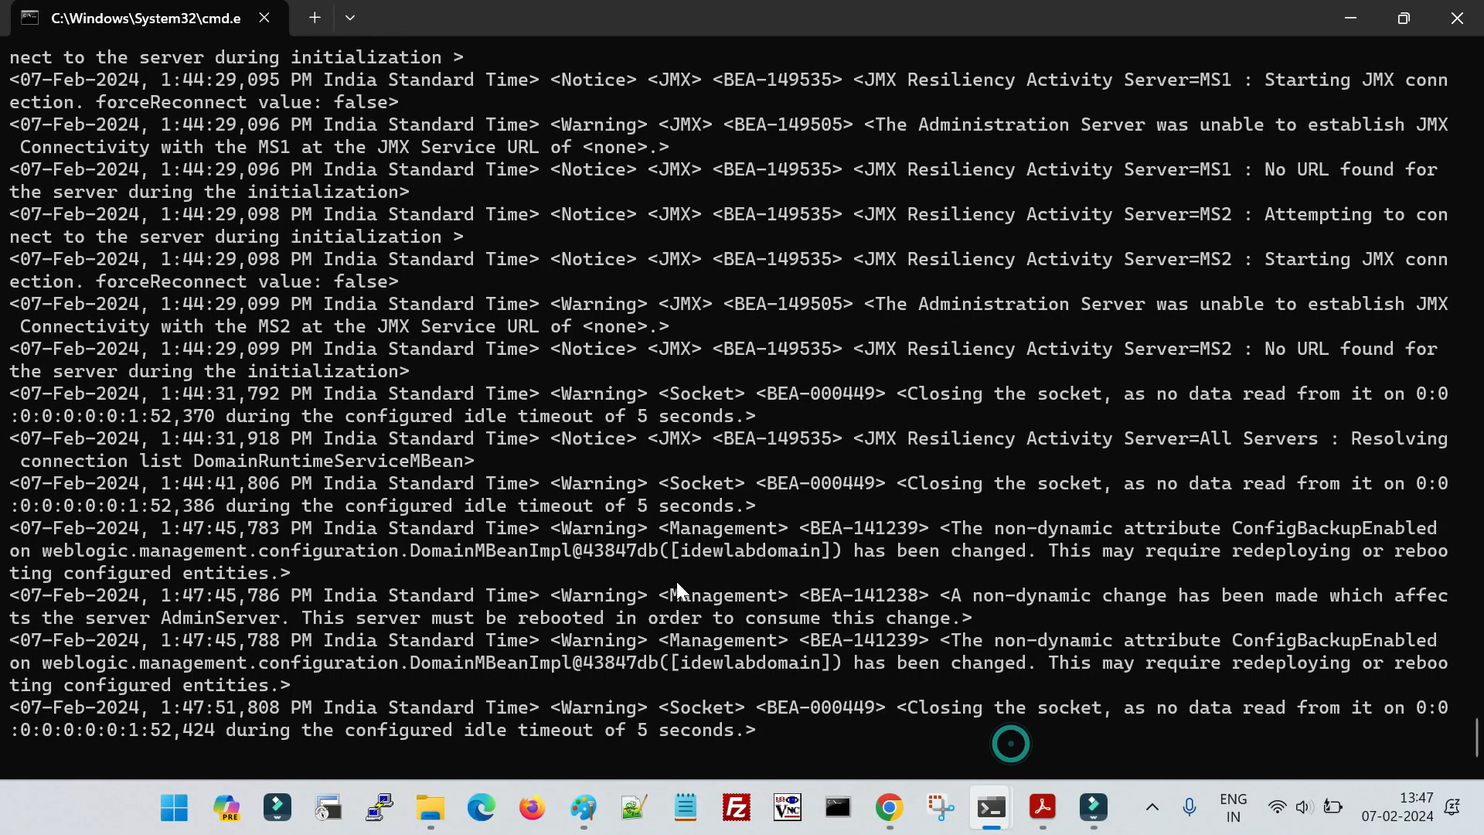
key(ctrl+c)
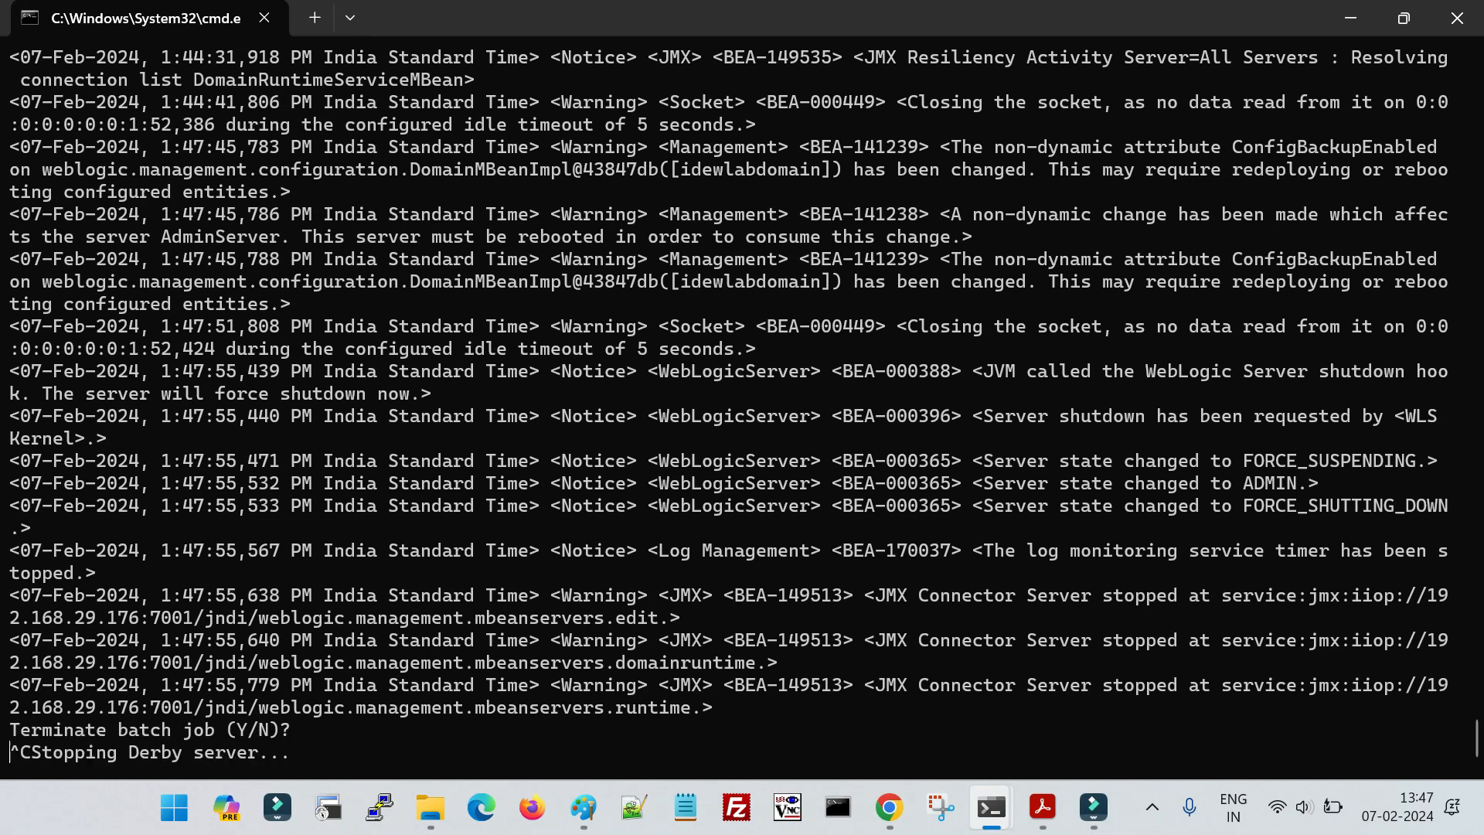
key(Up)
key(Return)
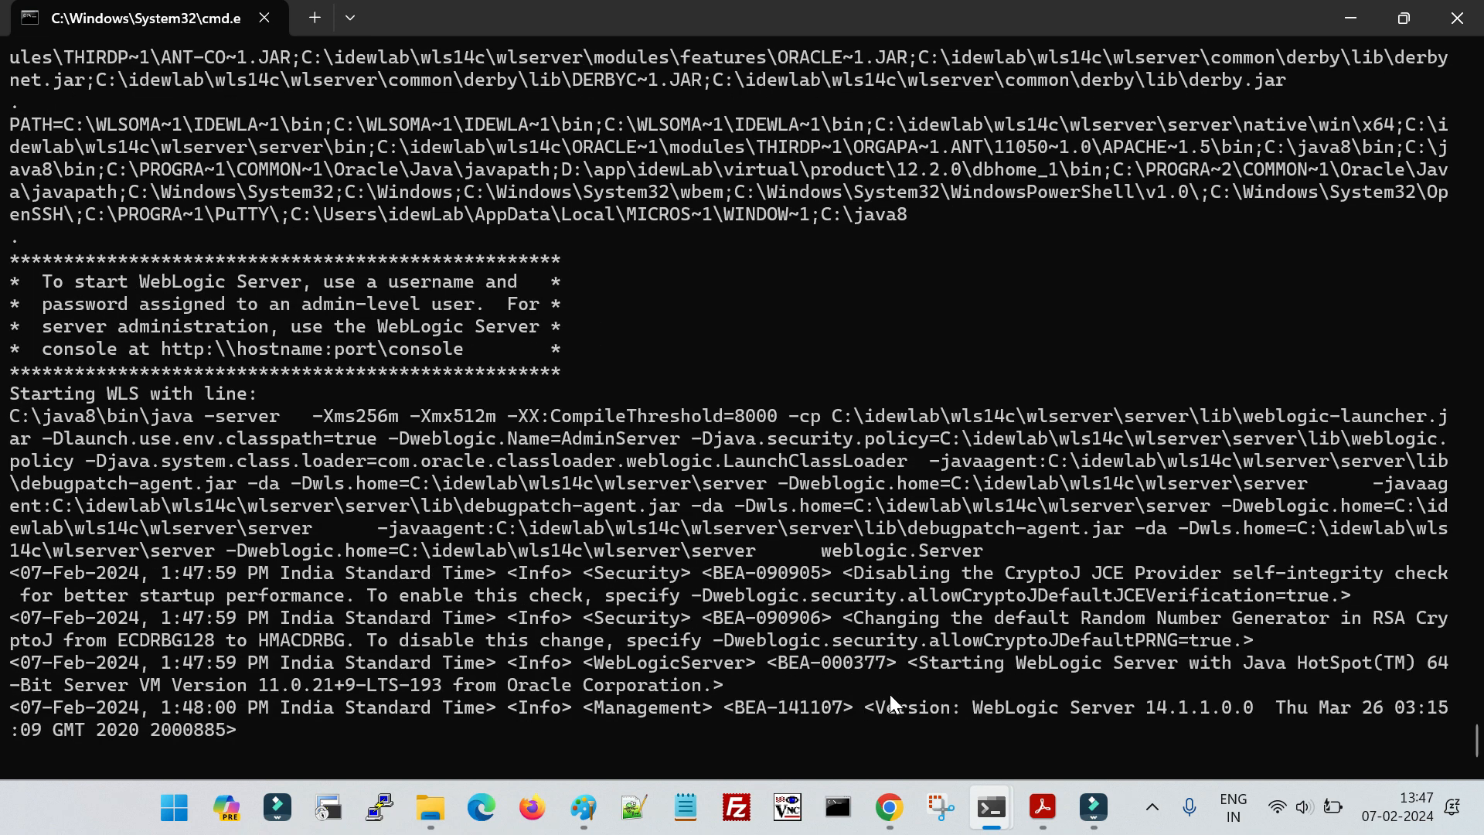
- Switch to the lab PDF in Acrobat and examine the EnableArc.py script, including its setConfigBackupEnabled and setArchiveConfigurationCount lines
click(1043, 808)
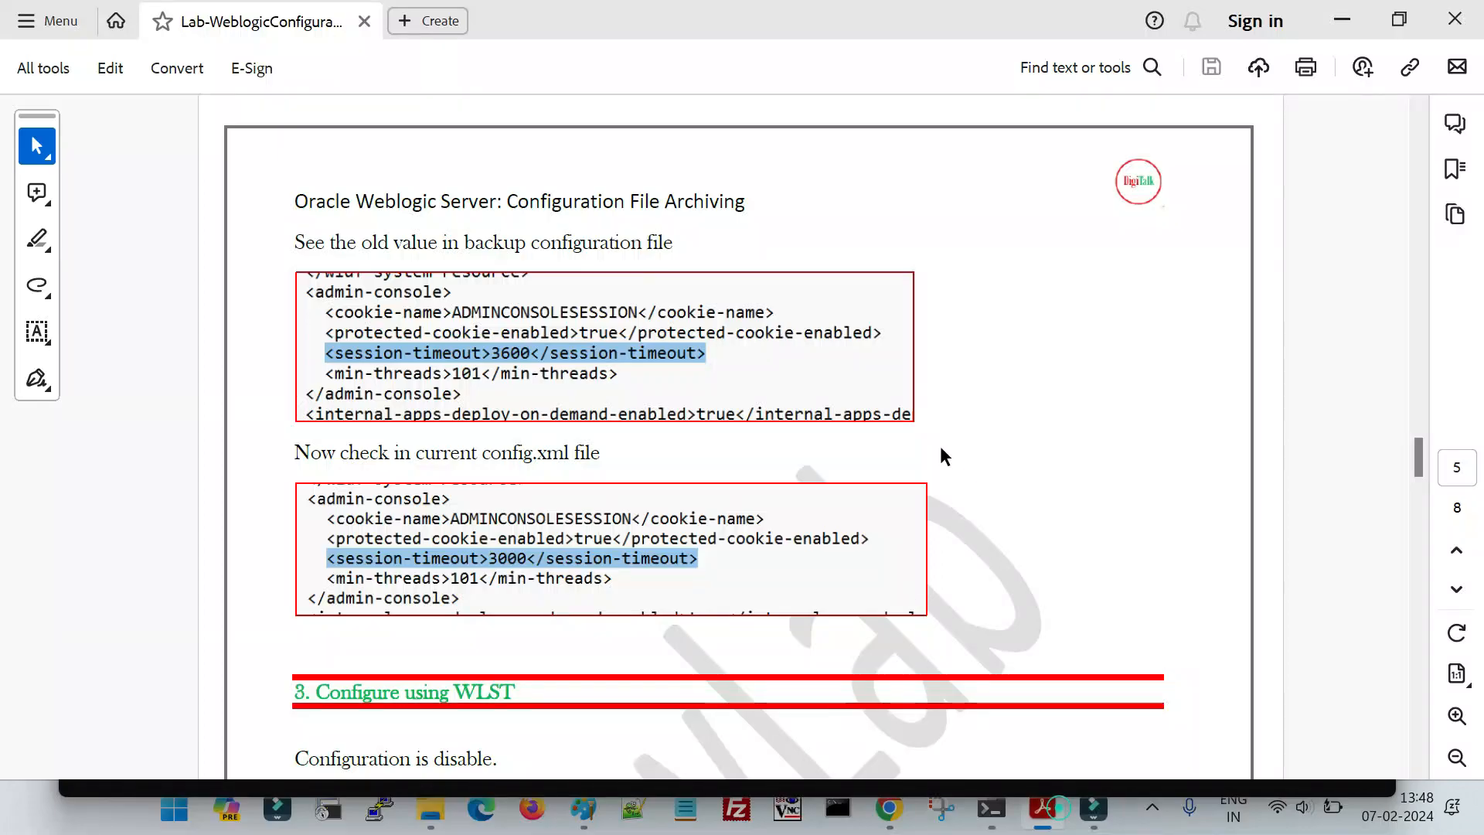
scroll(819, 577, down, 10)
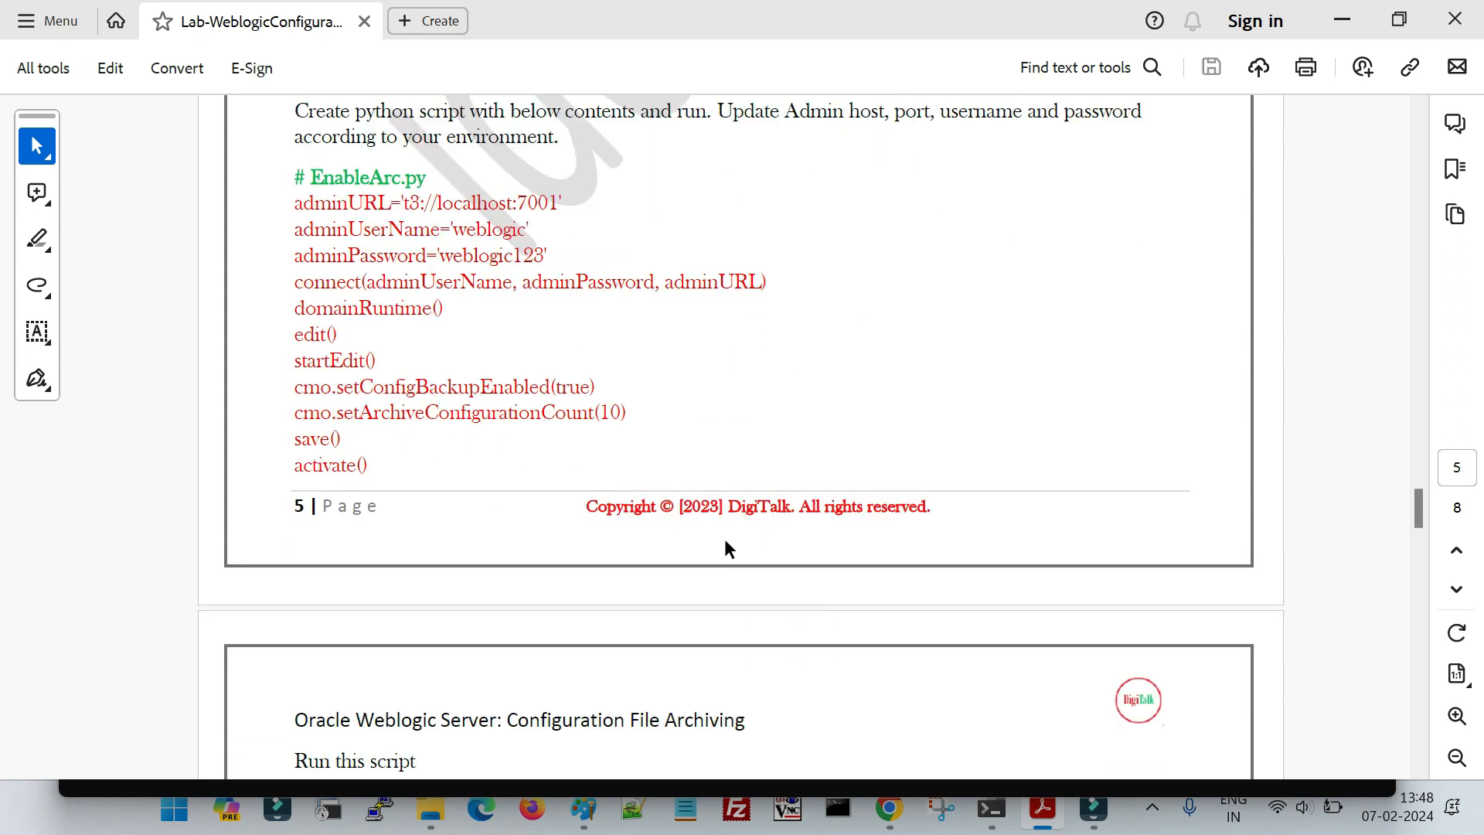
drag(306, 204, 371, 468)
click(526, 338)
drag(361, 385, 547, 391)
click(503, 411)
drag(360, 412, 579, 414)
double_click(613, 416)
click(608, 421)
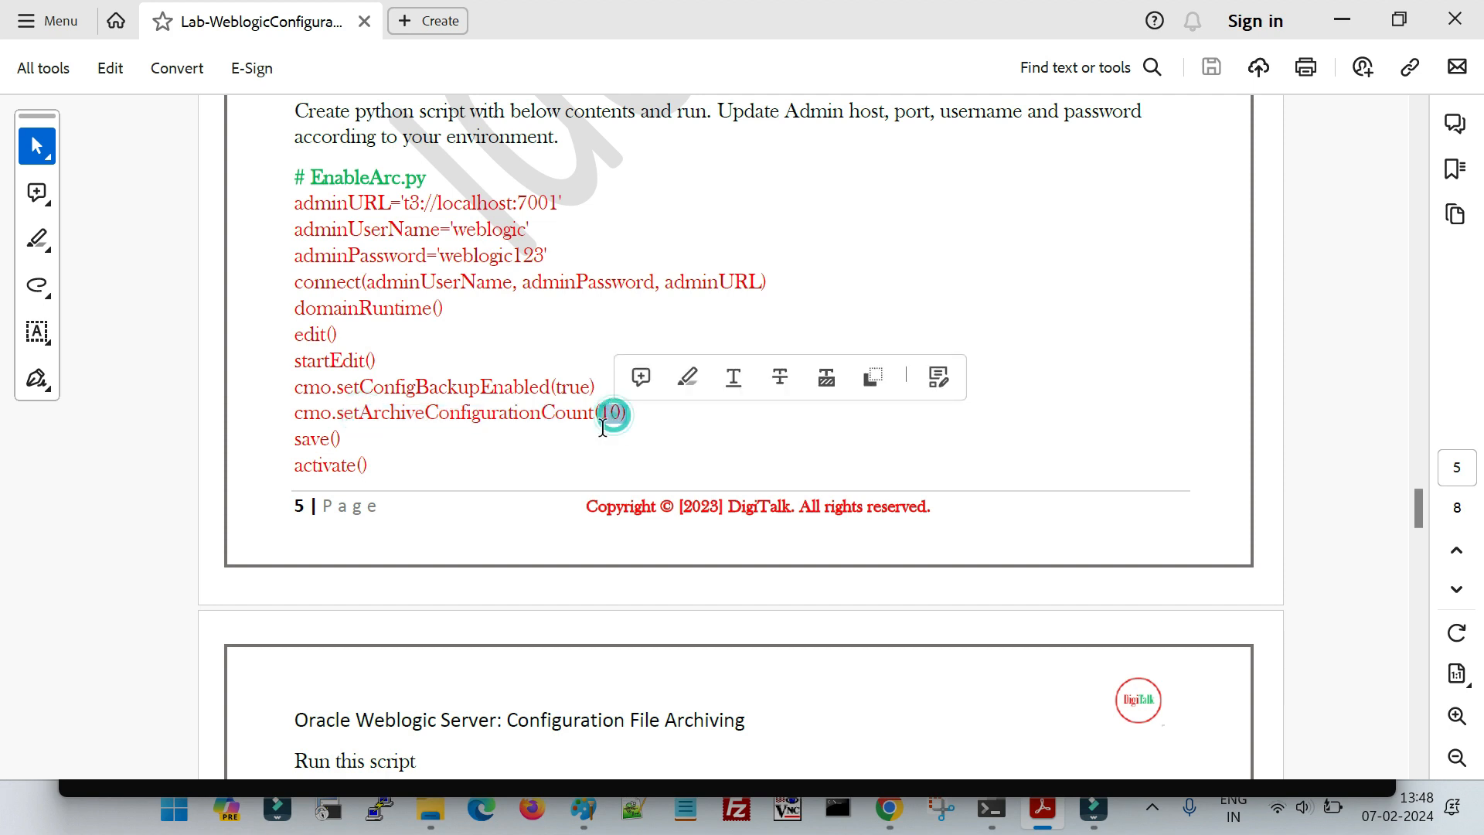
double_click(608, 421)
click(589, 418)
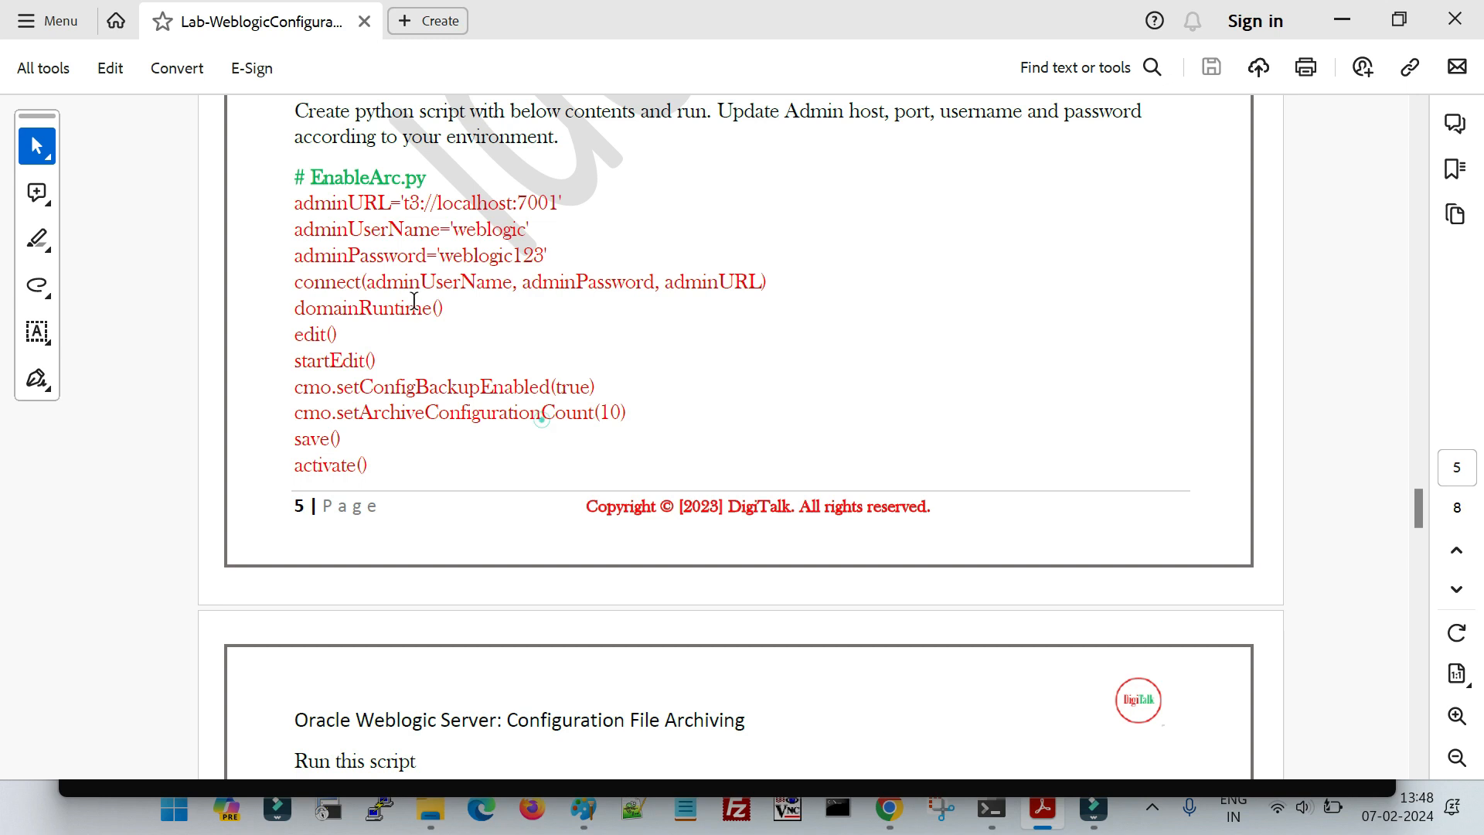
- Copy the EnableArc.py script body, including its adminPassword line, from the lab PDF into a new Notepad tab
drag(294, 202, 391, 473)
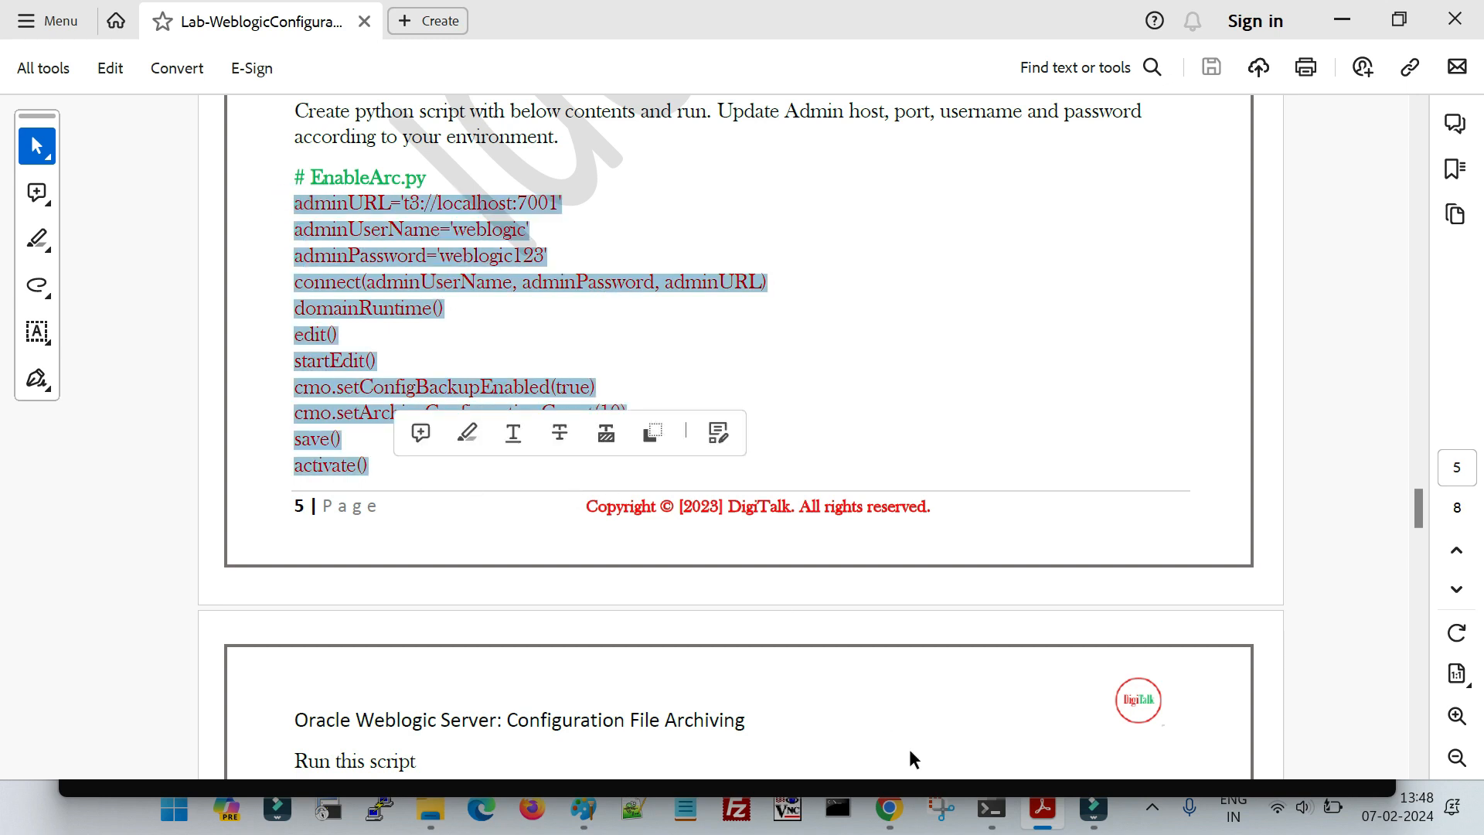
click(685, 809)
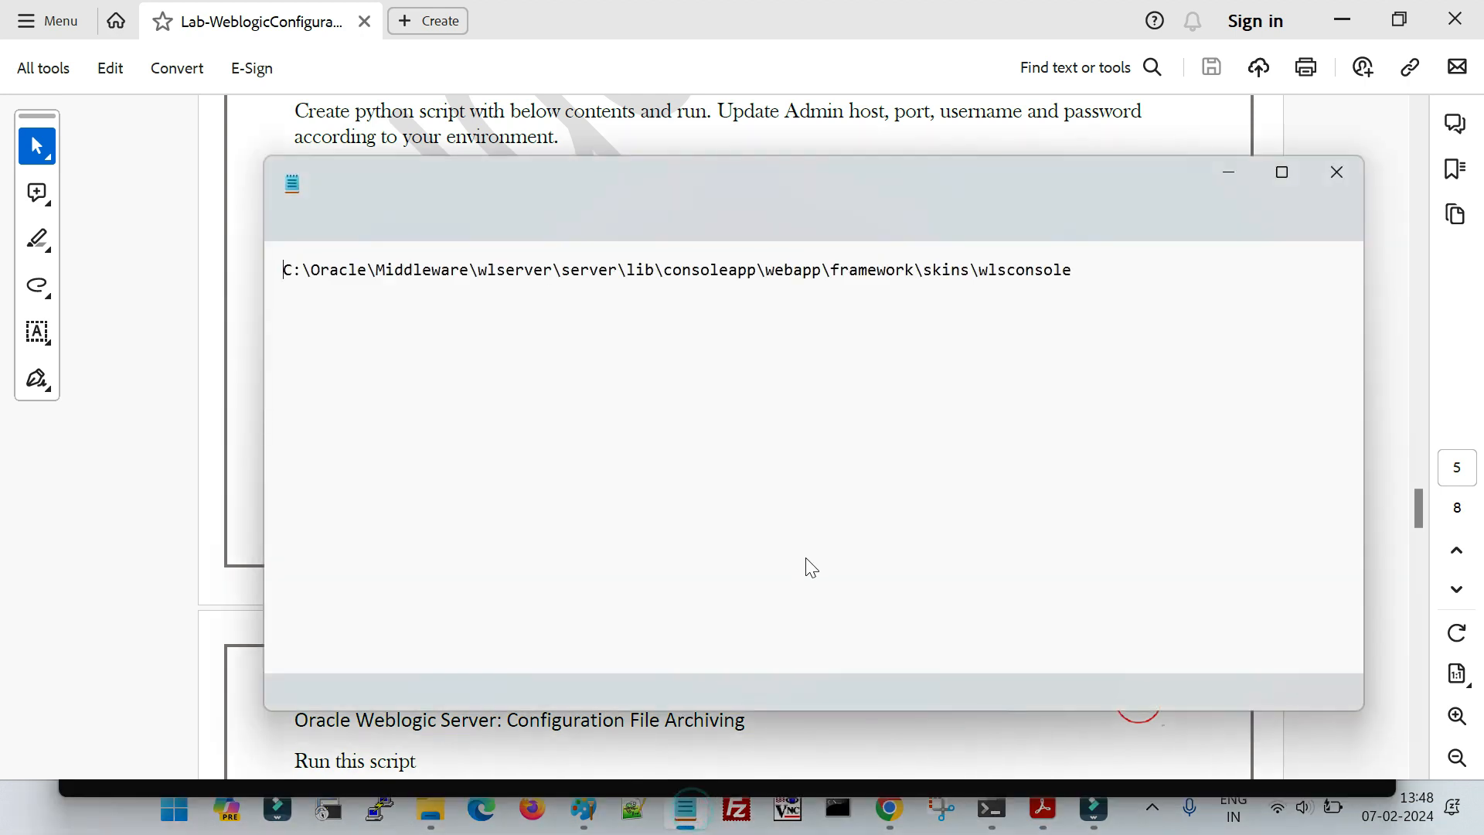
click(1281, 176)
click(918, 22)
click(522, 221)
key(ctrl+v)
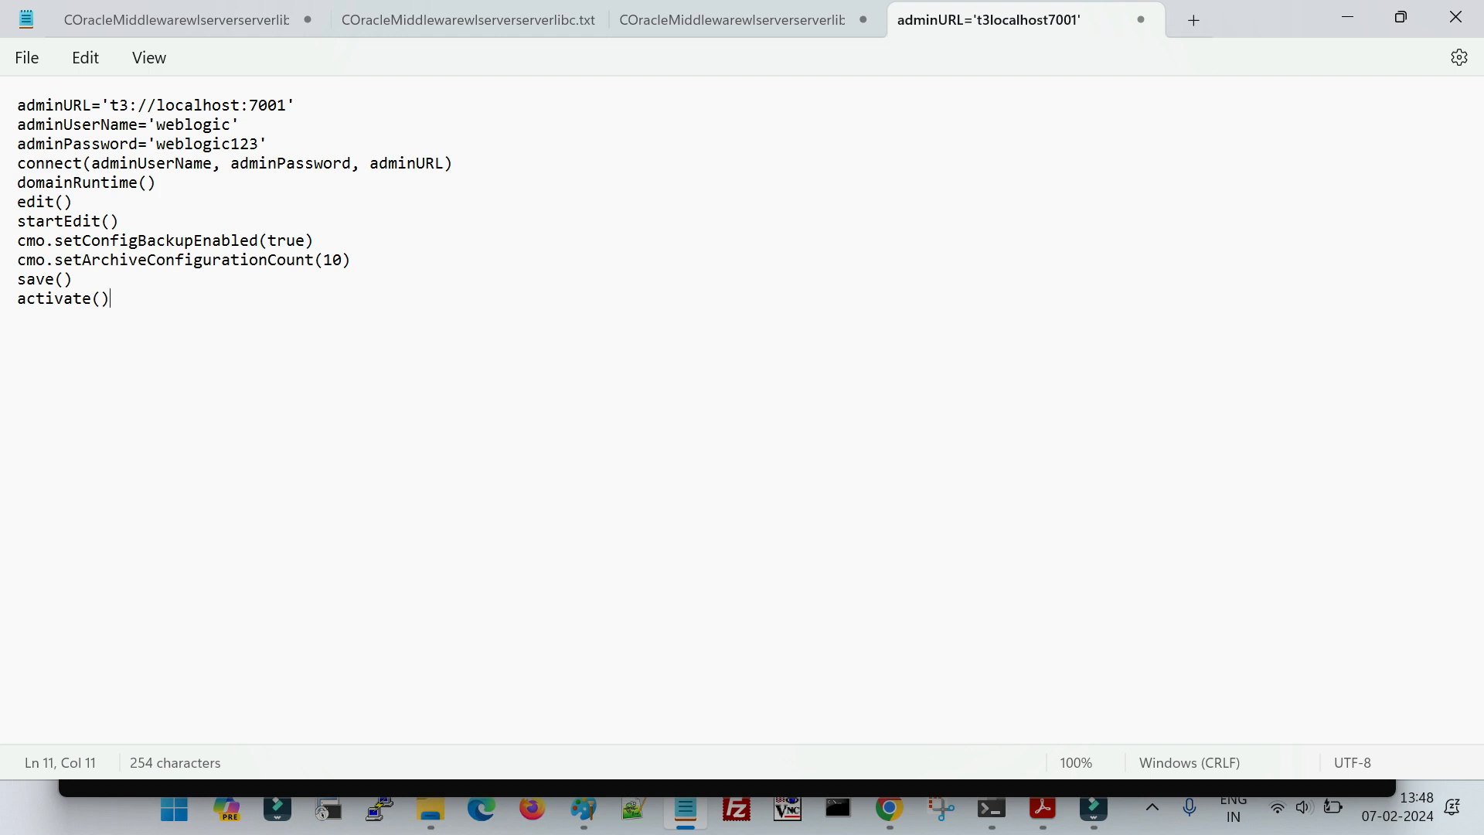
- Examine the admin URL, user name and password lines of the pasted script
drag(159, 107, 280, 113)
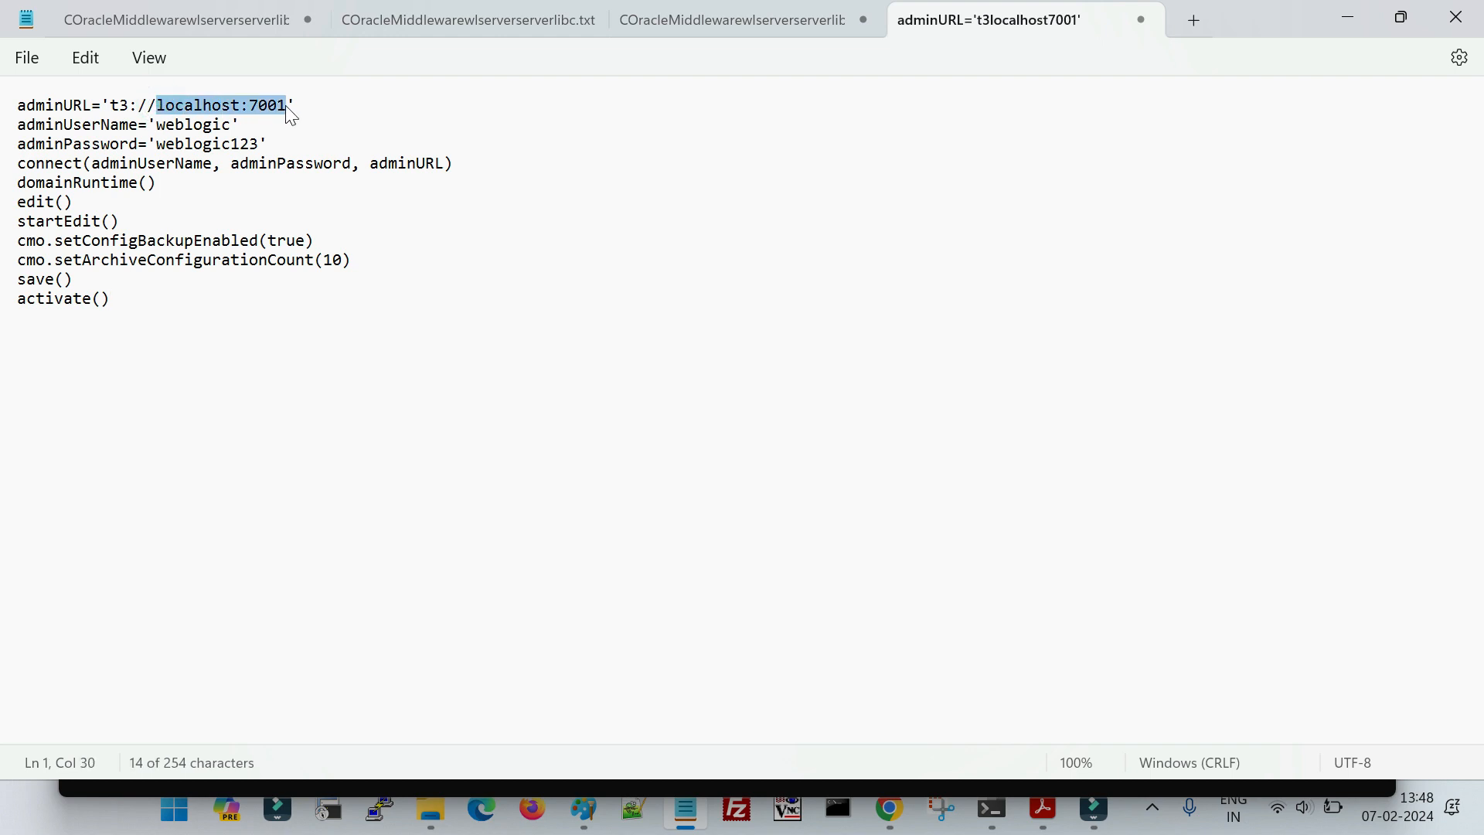
click(154, 144)
drag(26, 106, 277, 144)
click(192, 327)
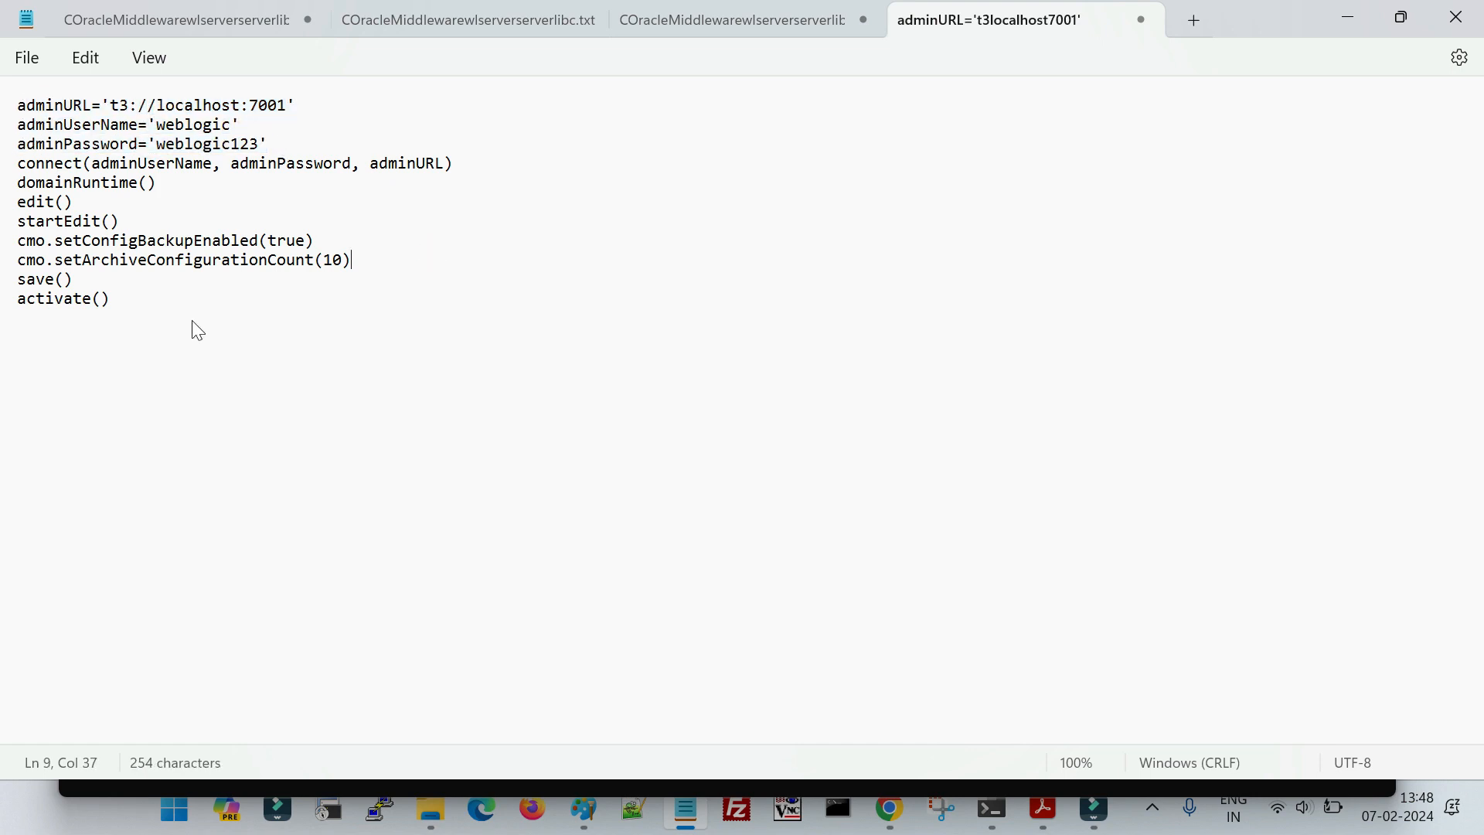
key(ctrl+a)
click(376, 353)
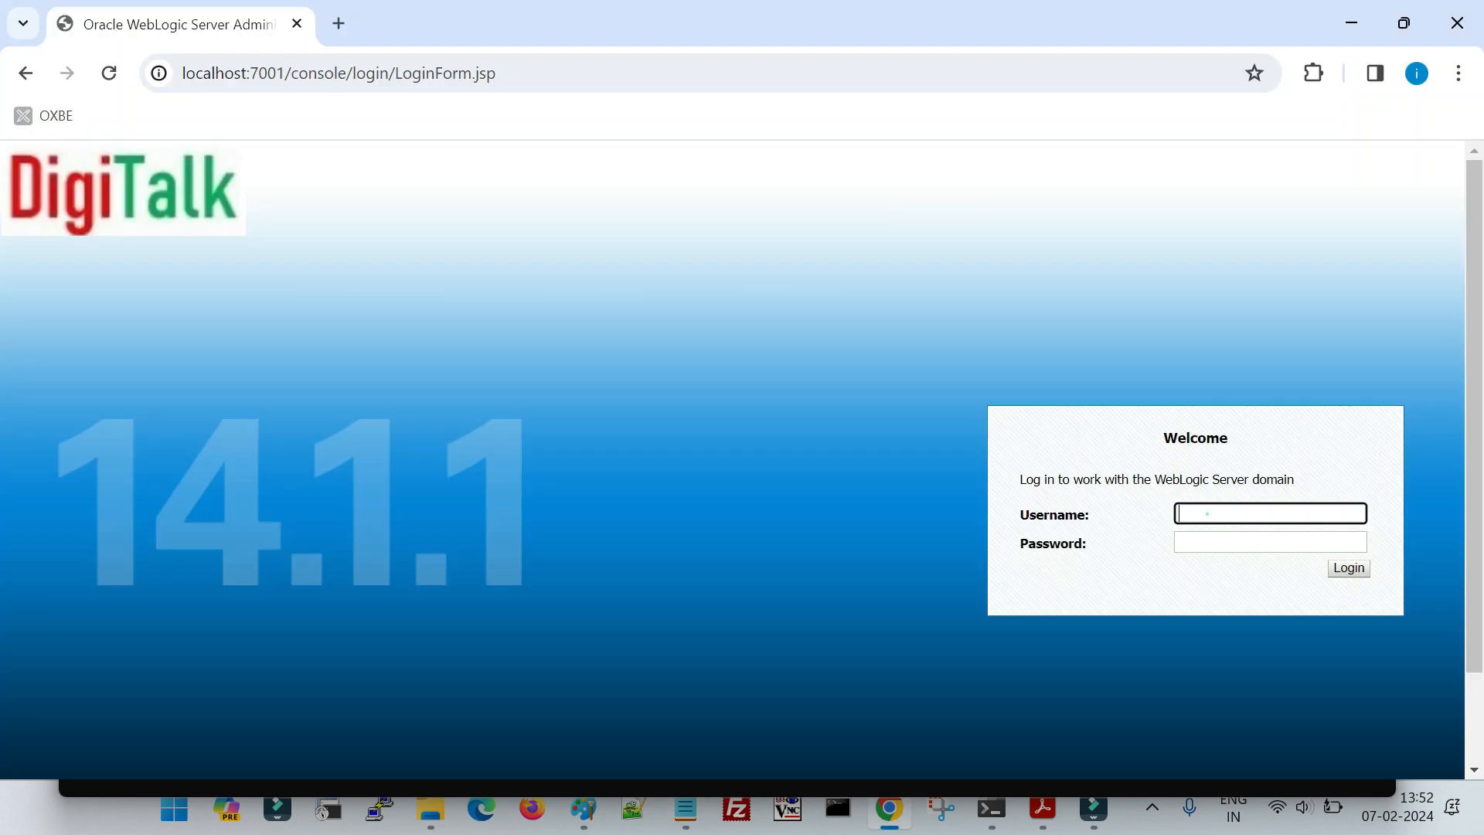
- Log in to the WebLogic console in Chrome as weblogic with the account password, and dismiss the browser's password warning
click(1208, 513)
text(we)
key(Tab)
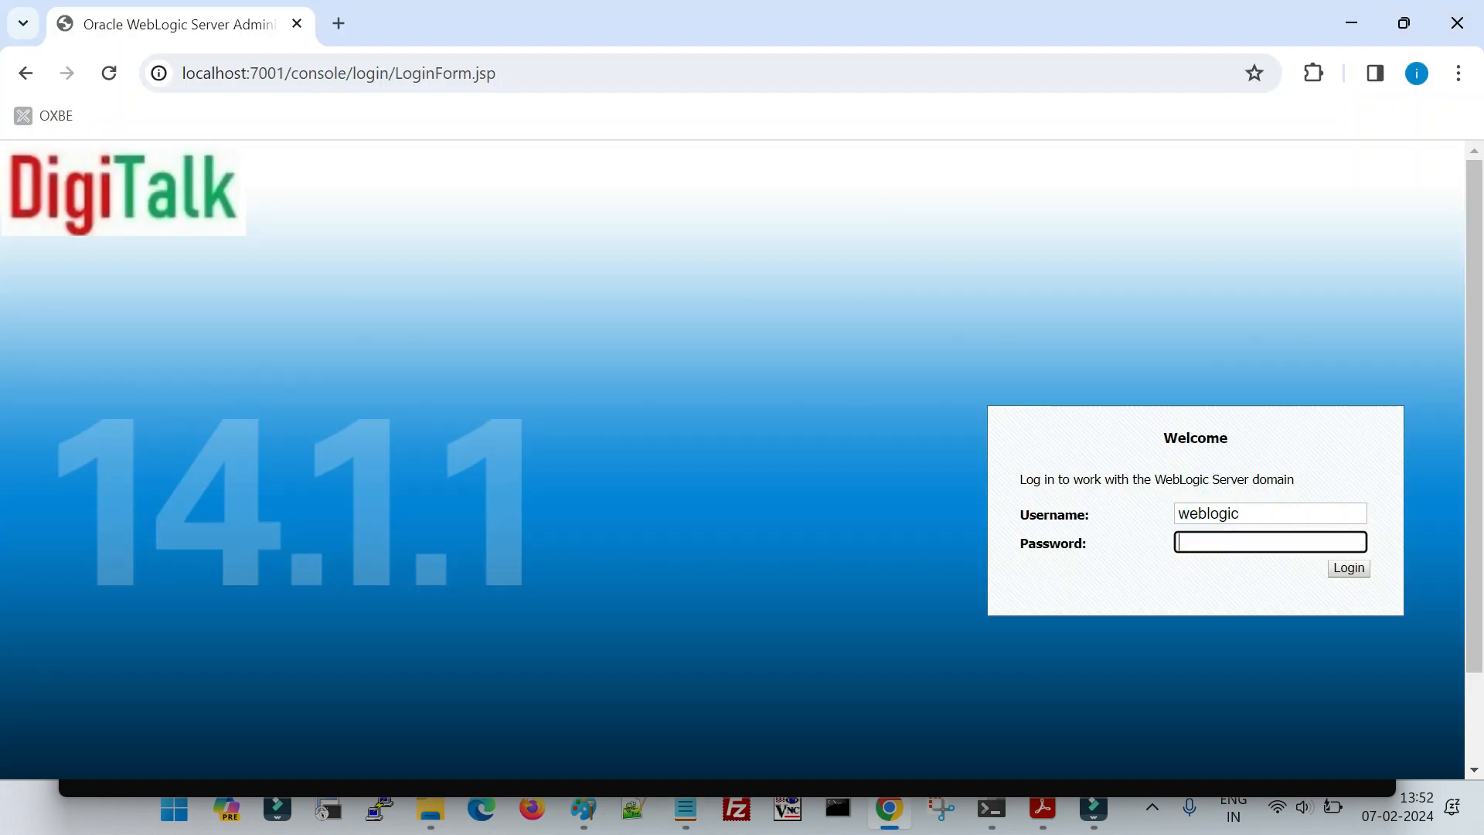
text(•••••••••••)
key(Return)
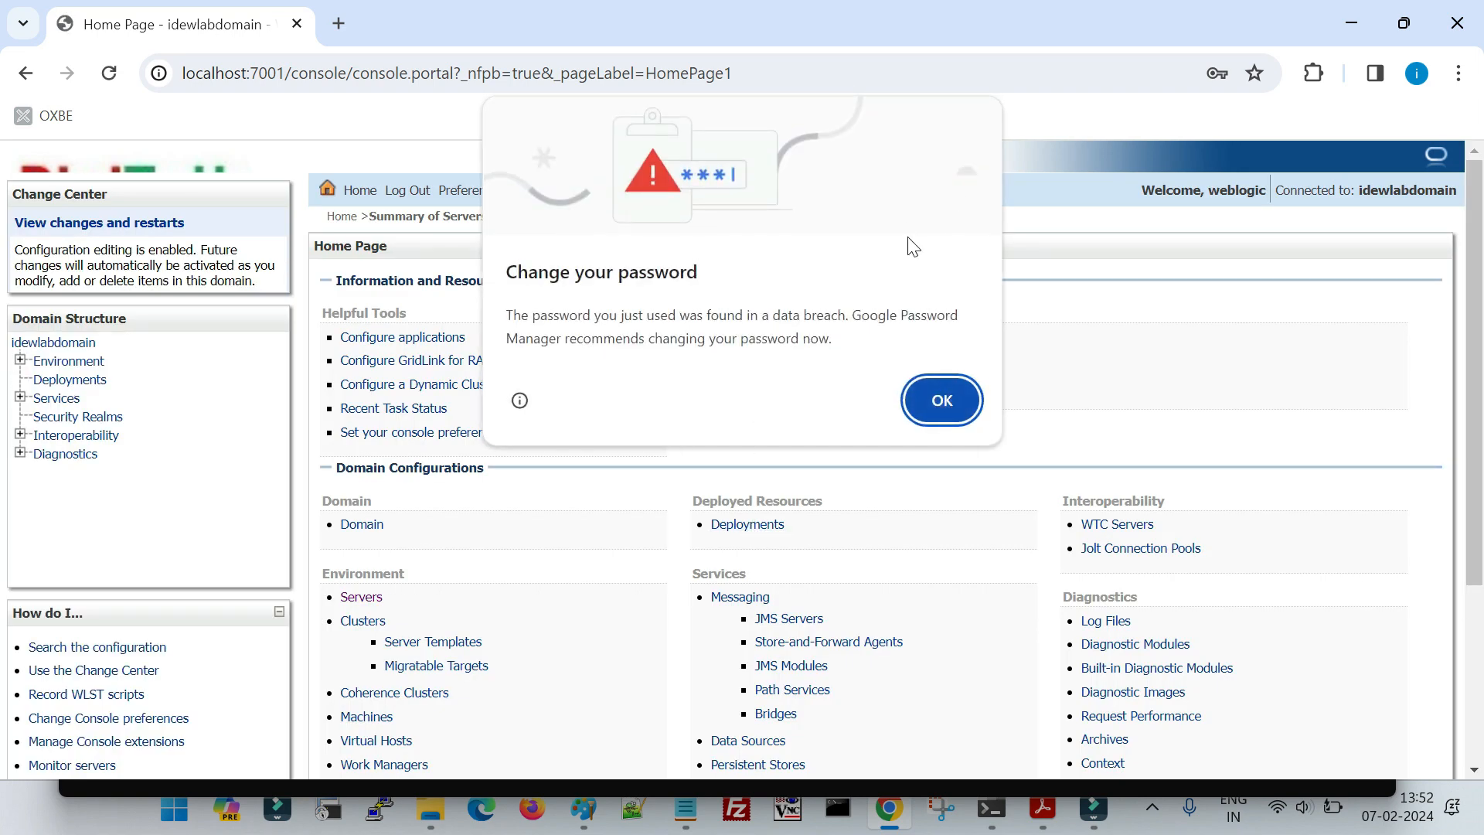
click(931, 398)
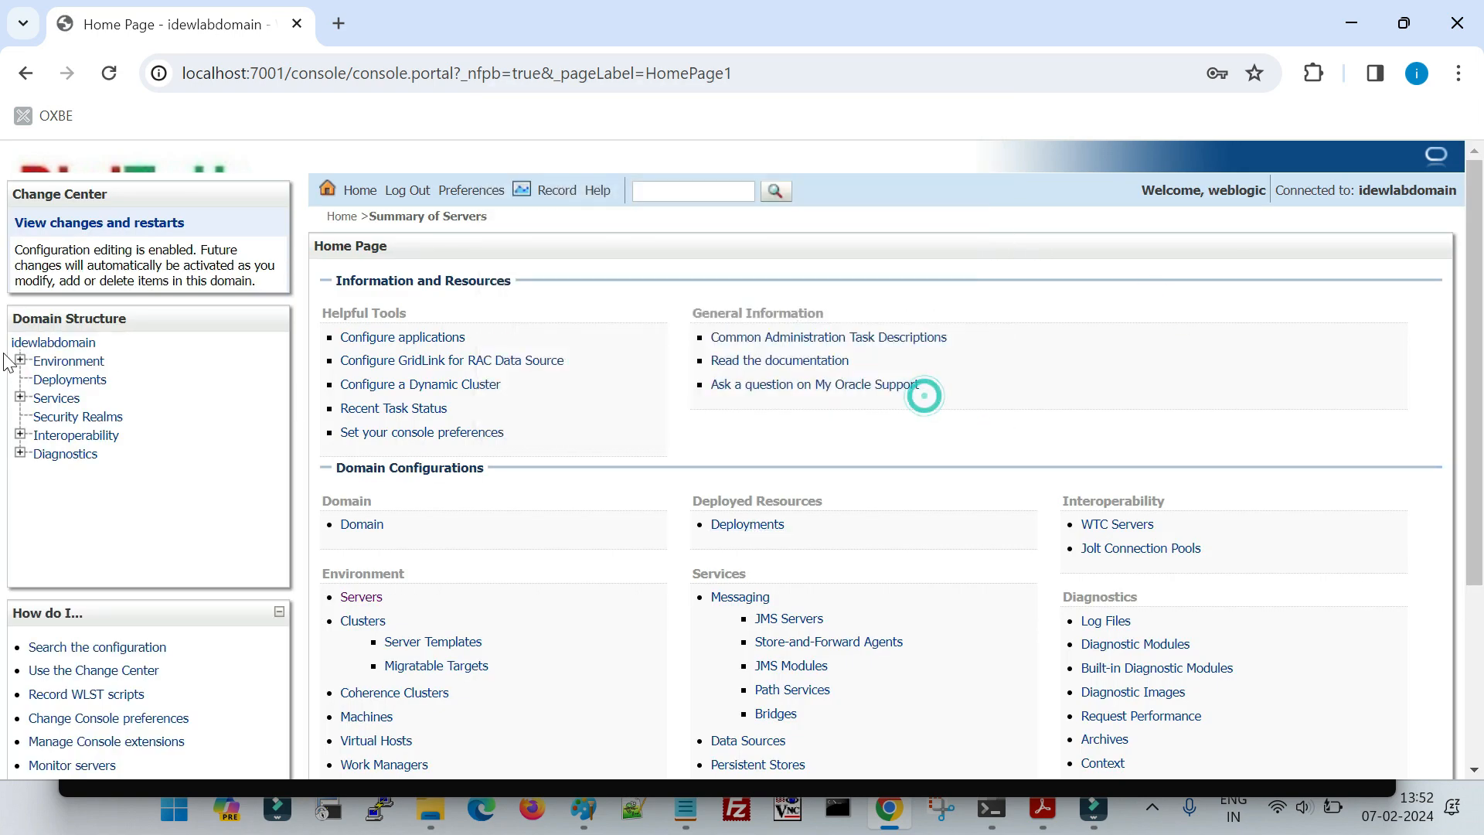
- Open idewlabdomain's general settings and check Configuration Archive Enabled and Archive Configuration Count among the advanced options
click(26, 345)
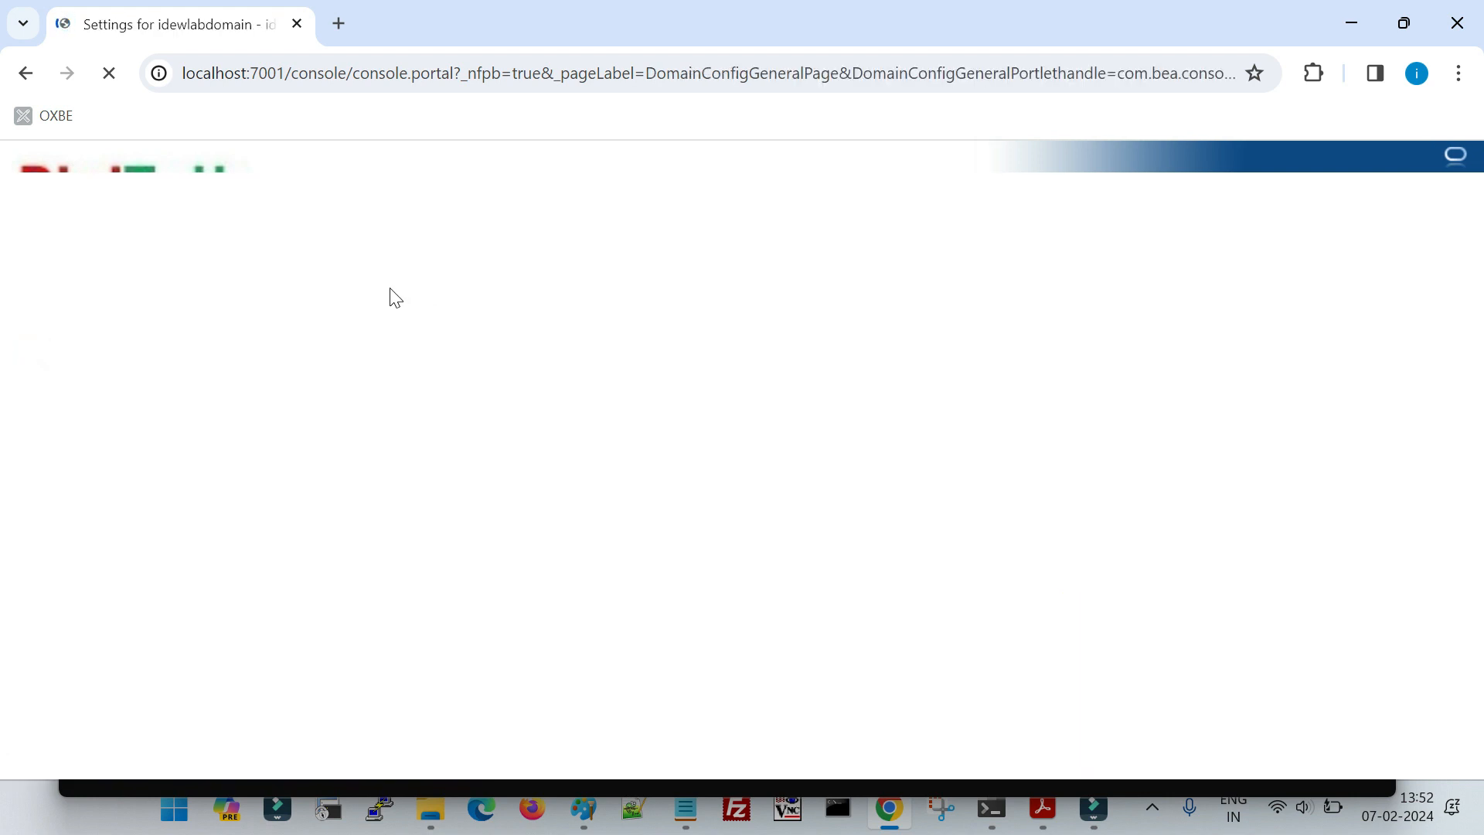
scroll(414, 567, down, 3)
click(390, 657)
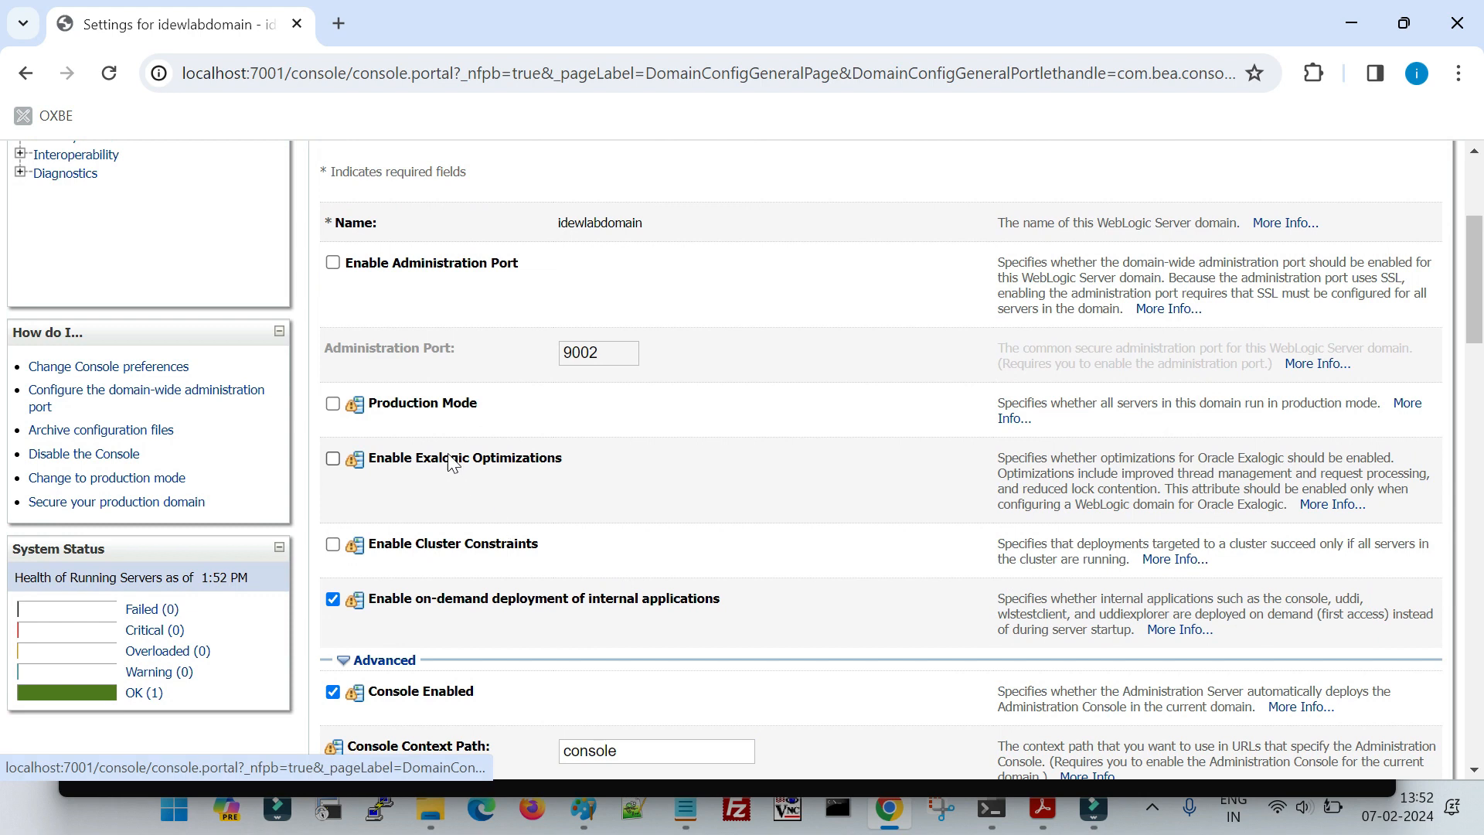
scroll(452, 464, down, 5)
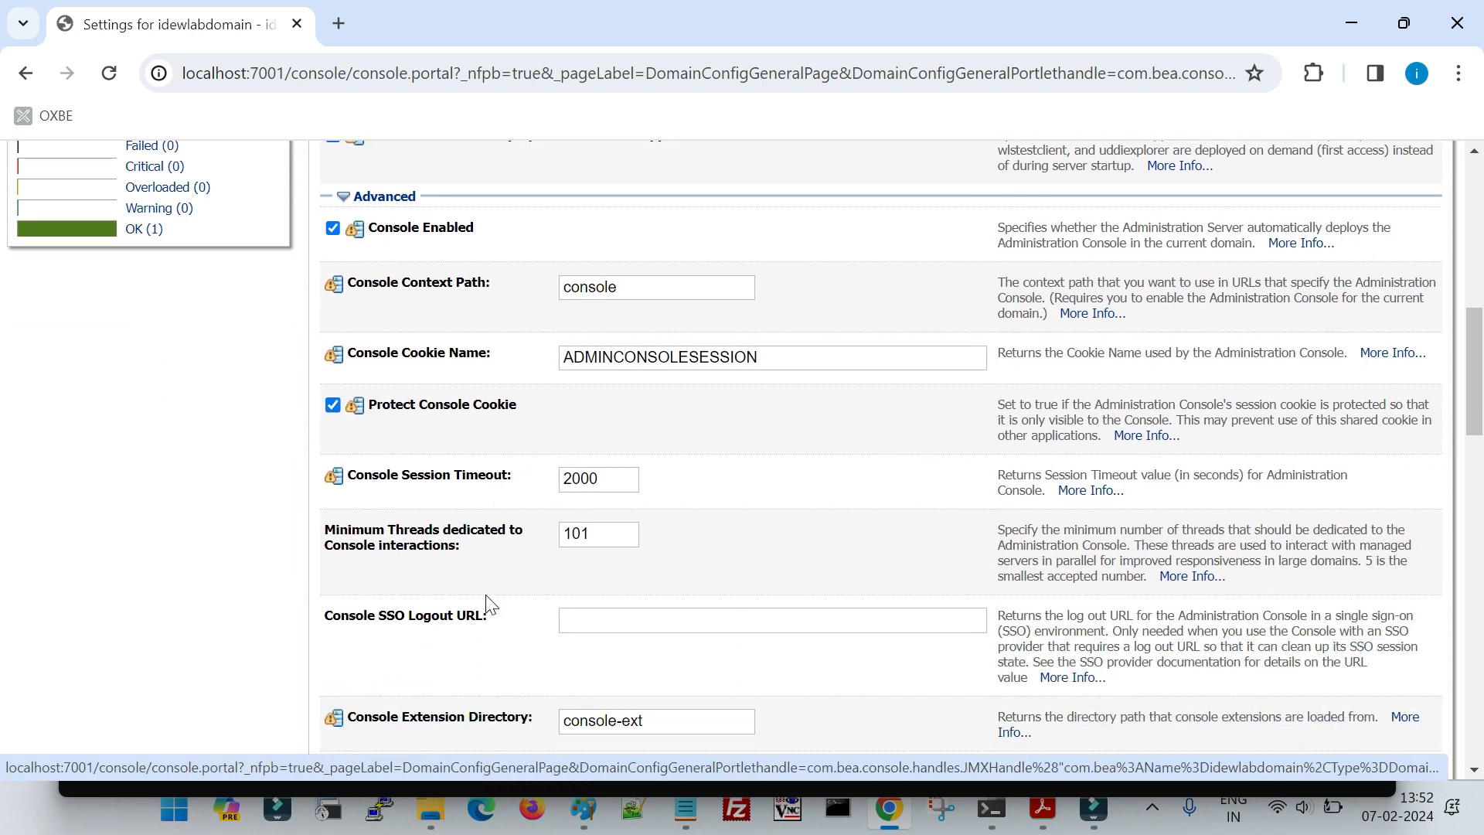
scroll(516, 581, down, 4)
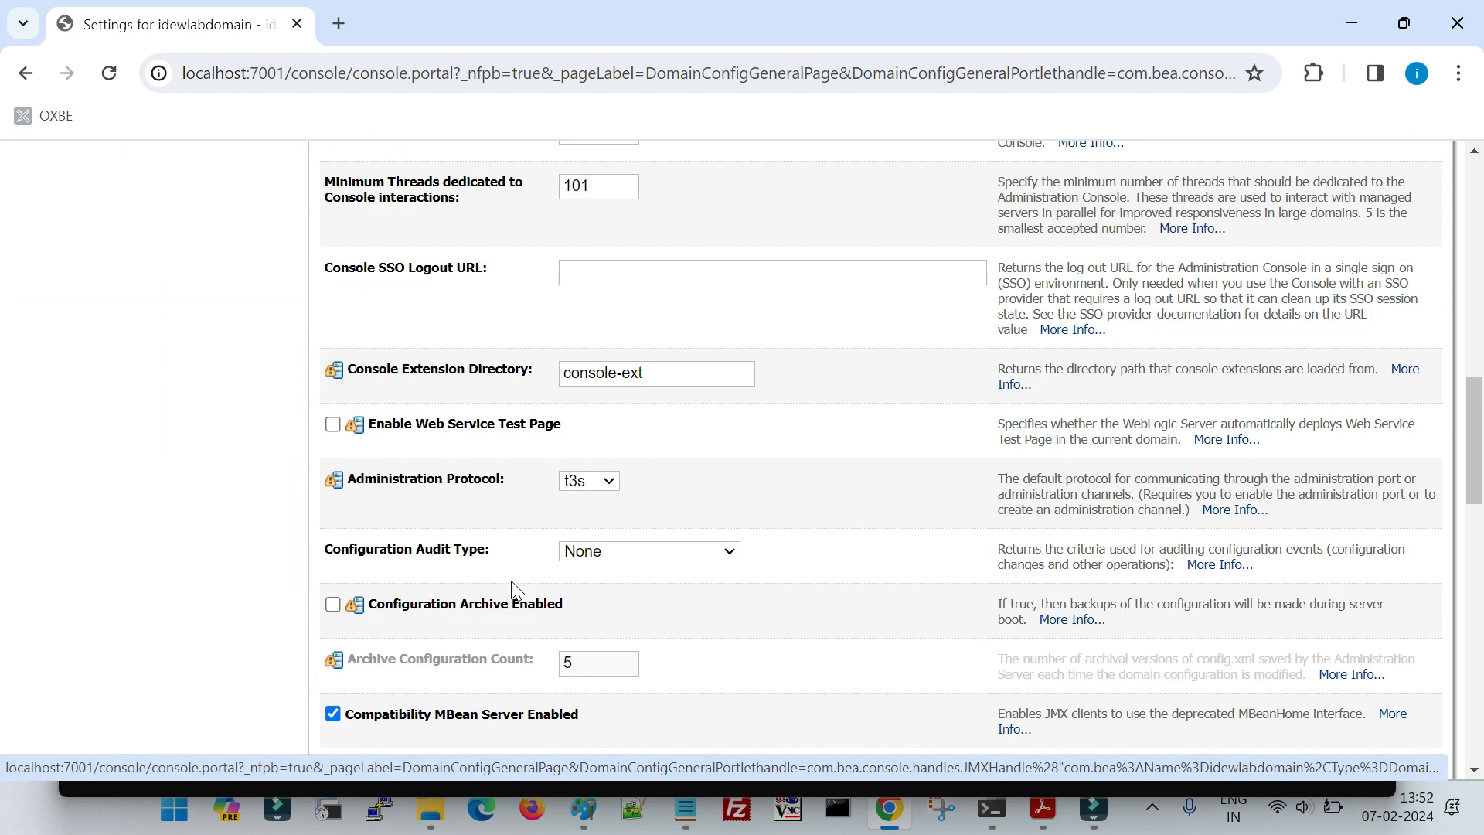
scroll(511, 582, up, 5)
scroll(488, 595, down, 7)
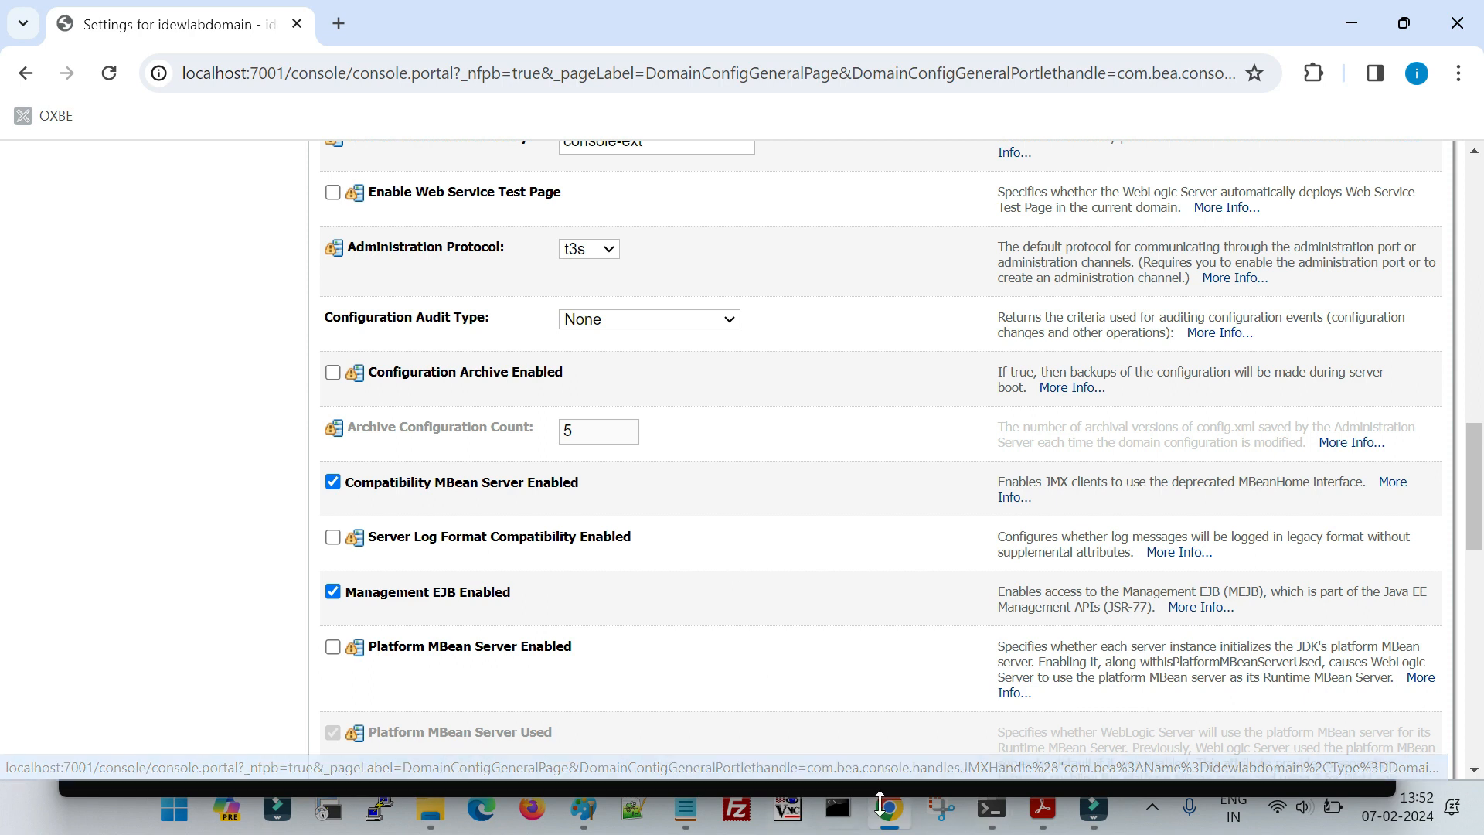
- Switch to File Explorer, go up to the idewlabdomain folder, and try to delete its configArchive folder
mouse_move(430, 809)
click(555, 730)
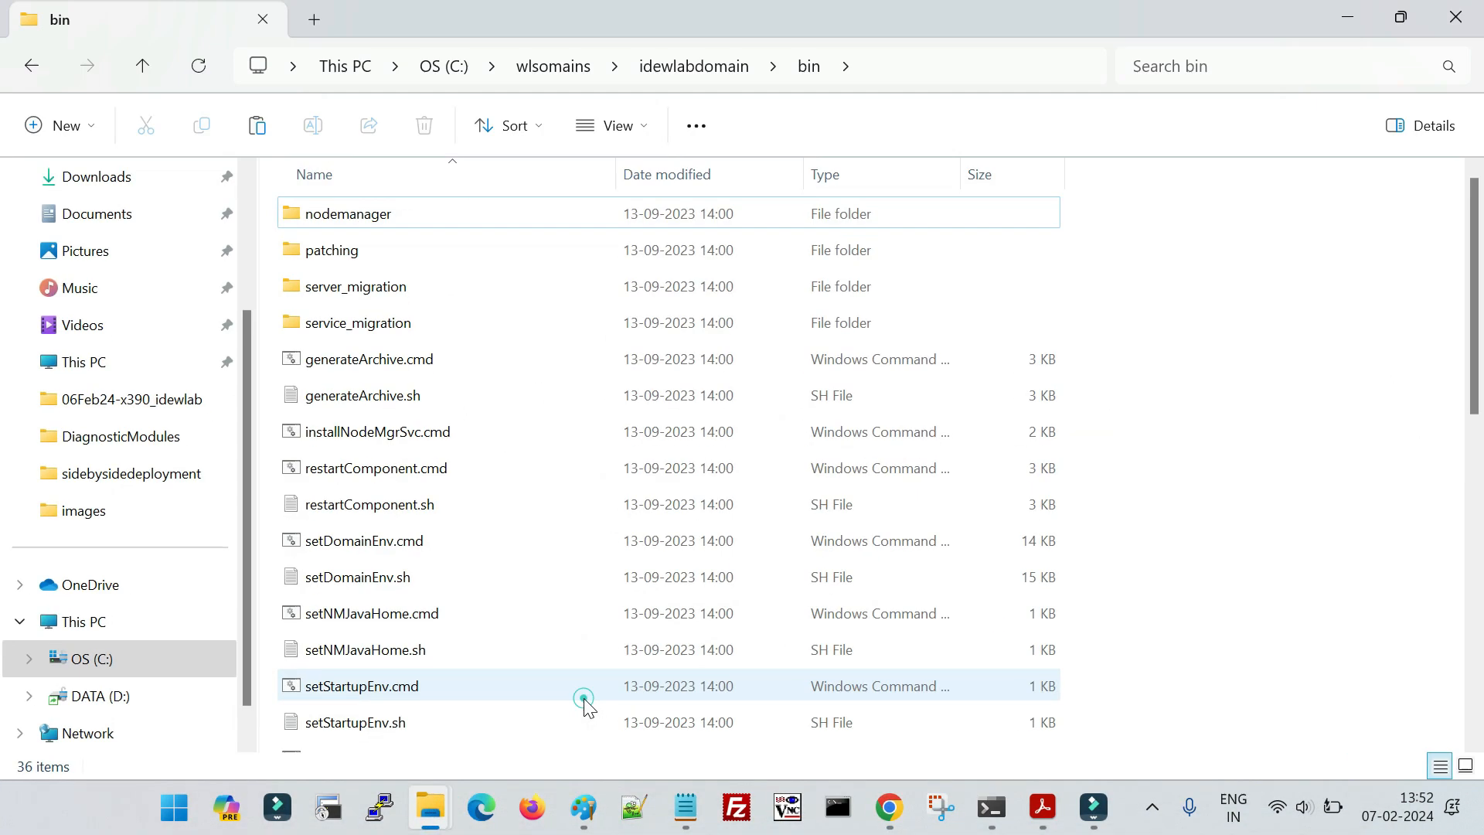
click(684, 73)
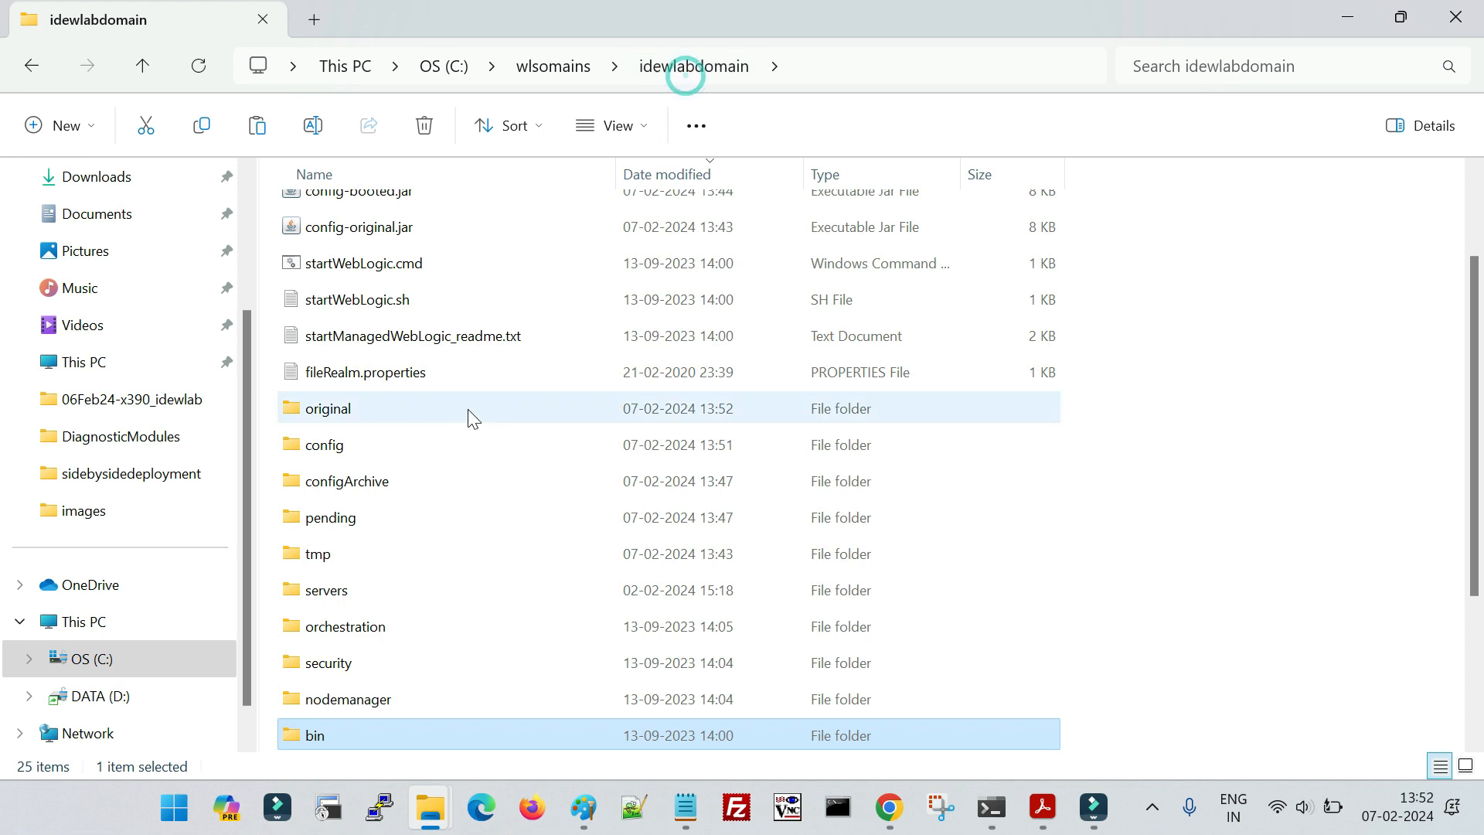
click(388, 480)
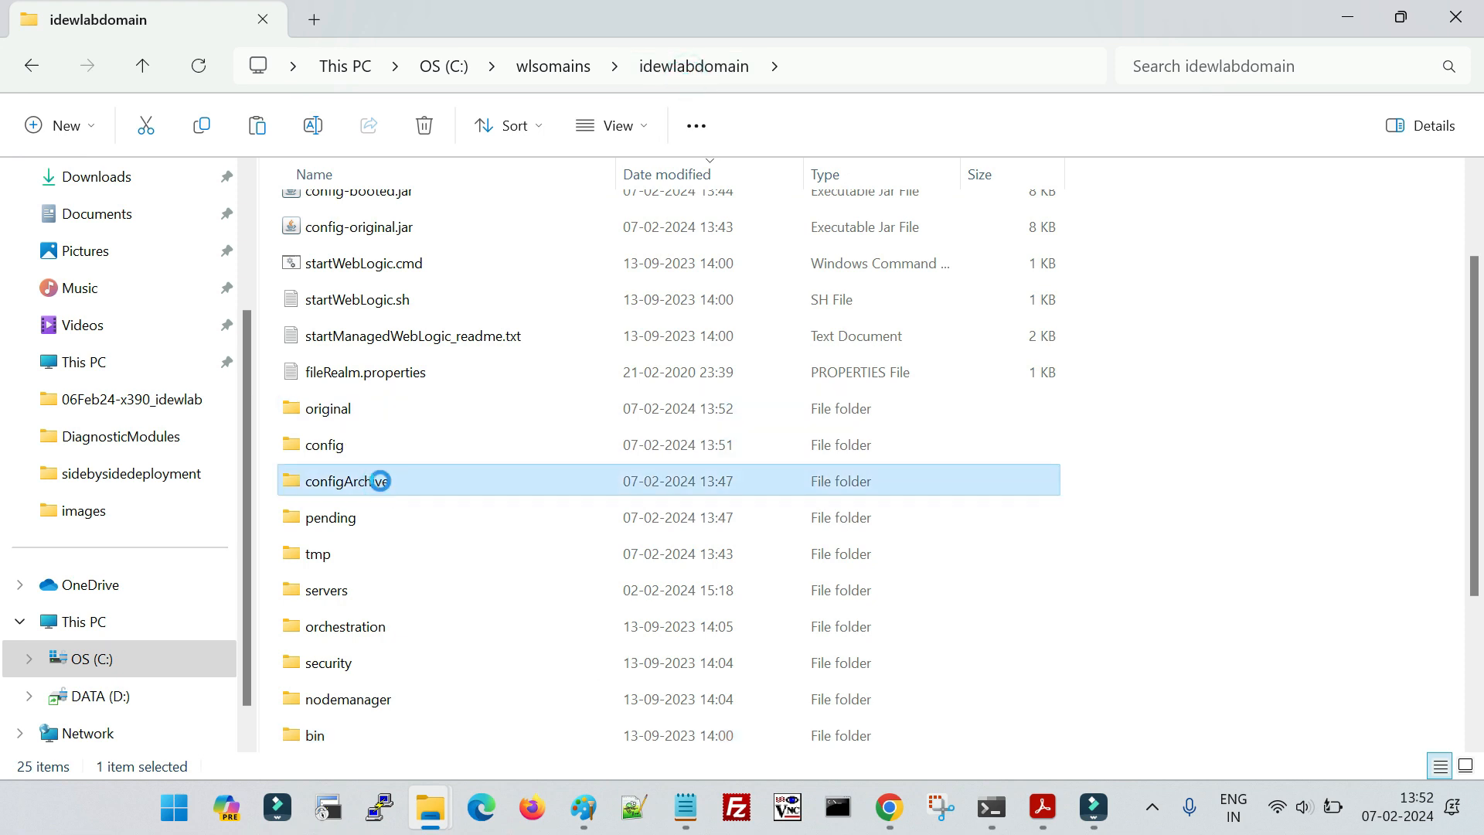
key(Delete)
click(502, 387)
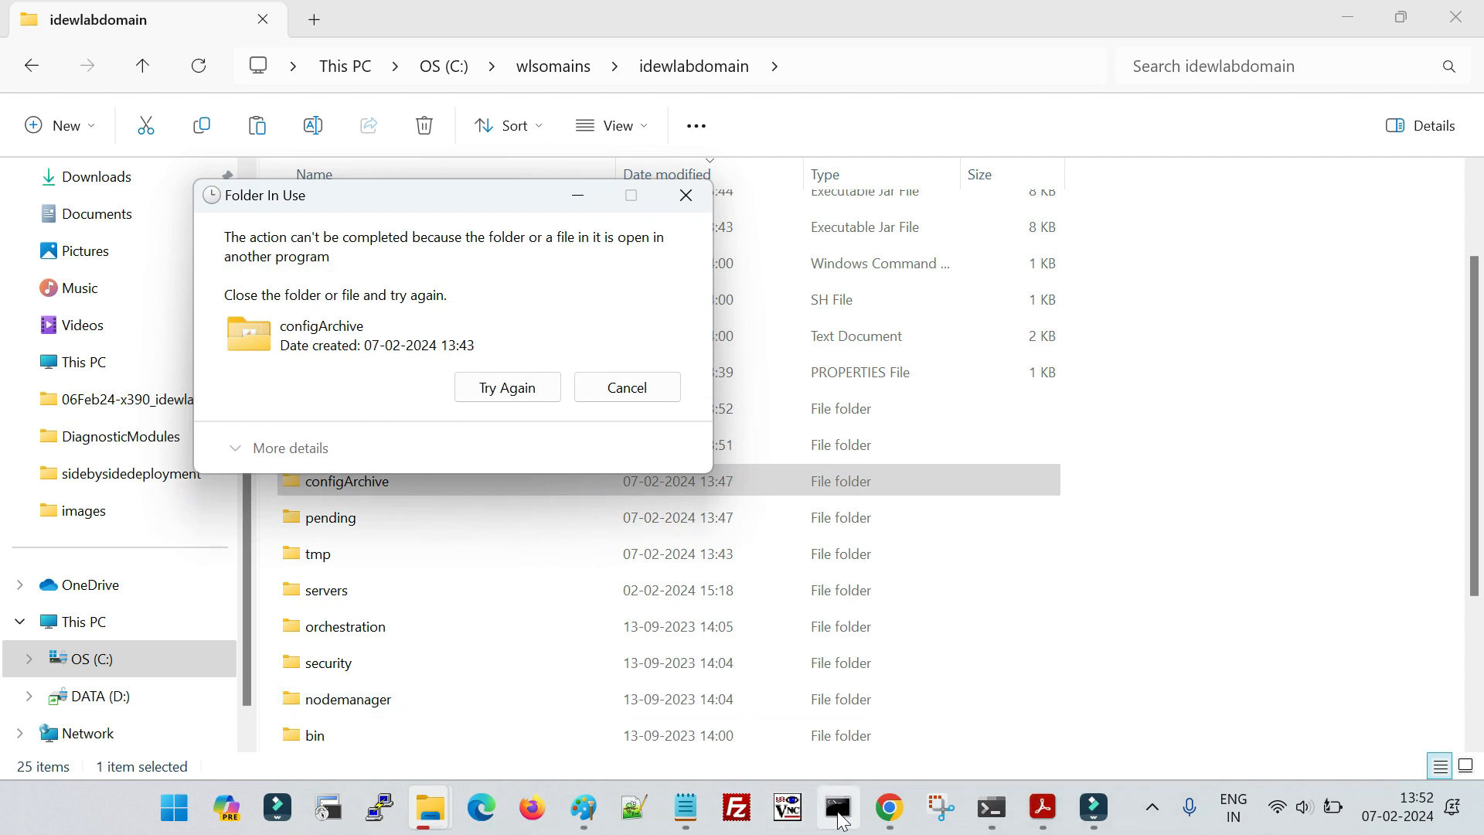
- Close the command window running in configArchive and retry deleting the folder
mouse_move(991, 807)
click(1171, 731)
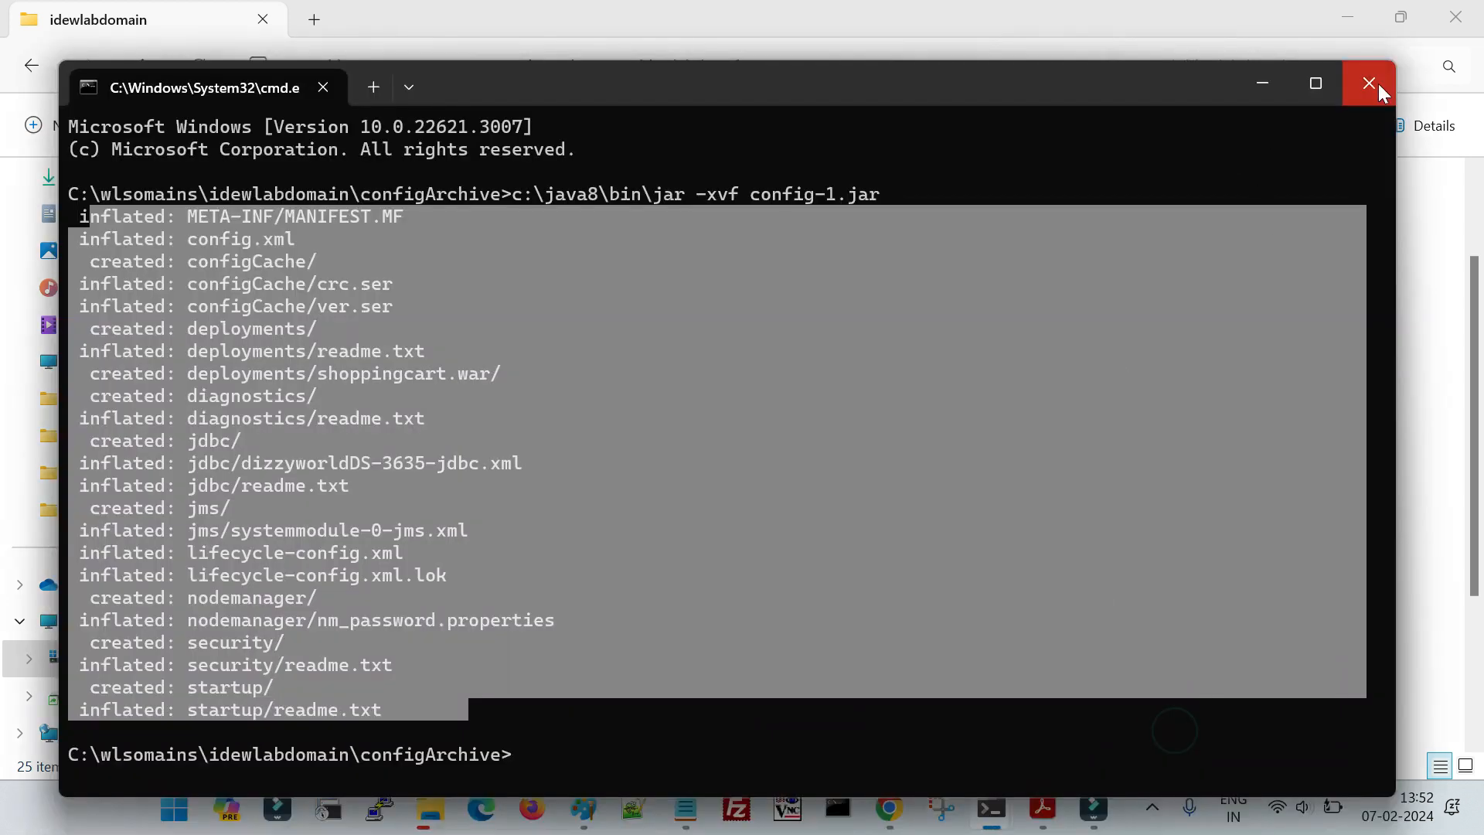
click(1379, 83)
click(498, 387)
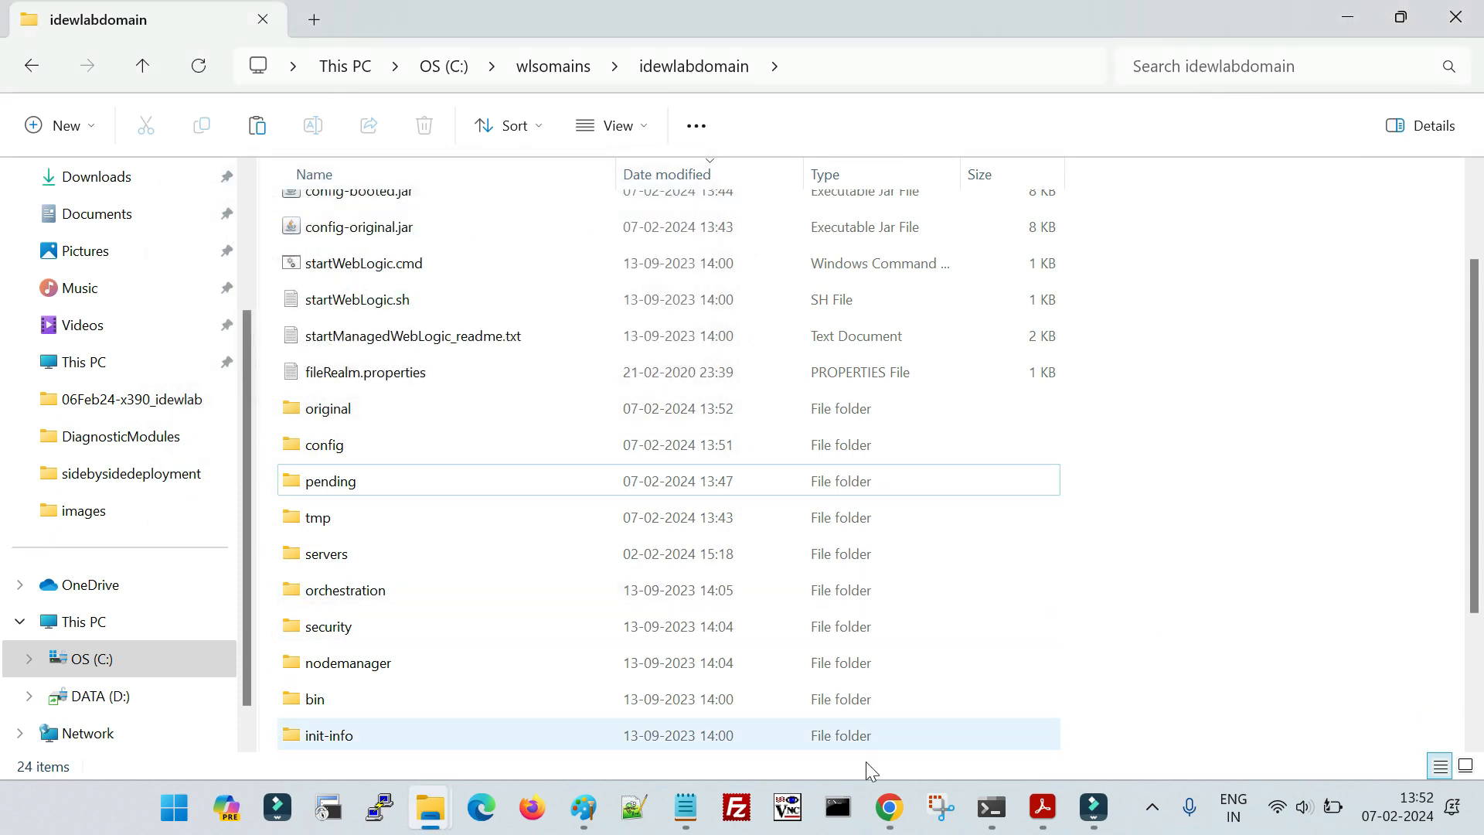
- Switch to Notepad and review the script, particularly its admin URL, user name and password values
mouse_move(618, 822)
click(679, 824)
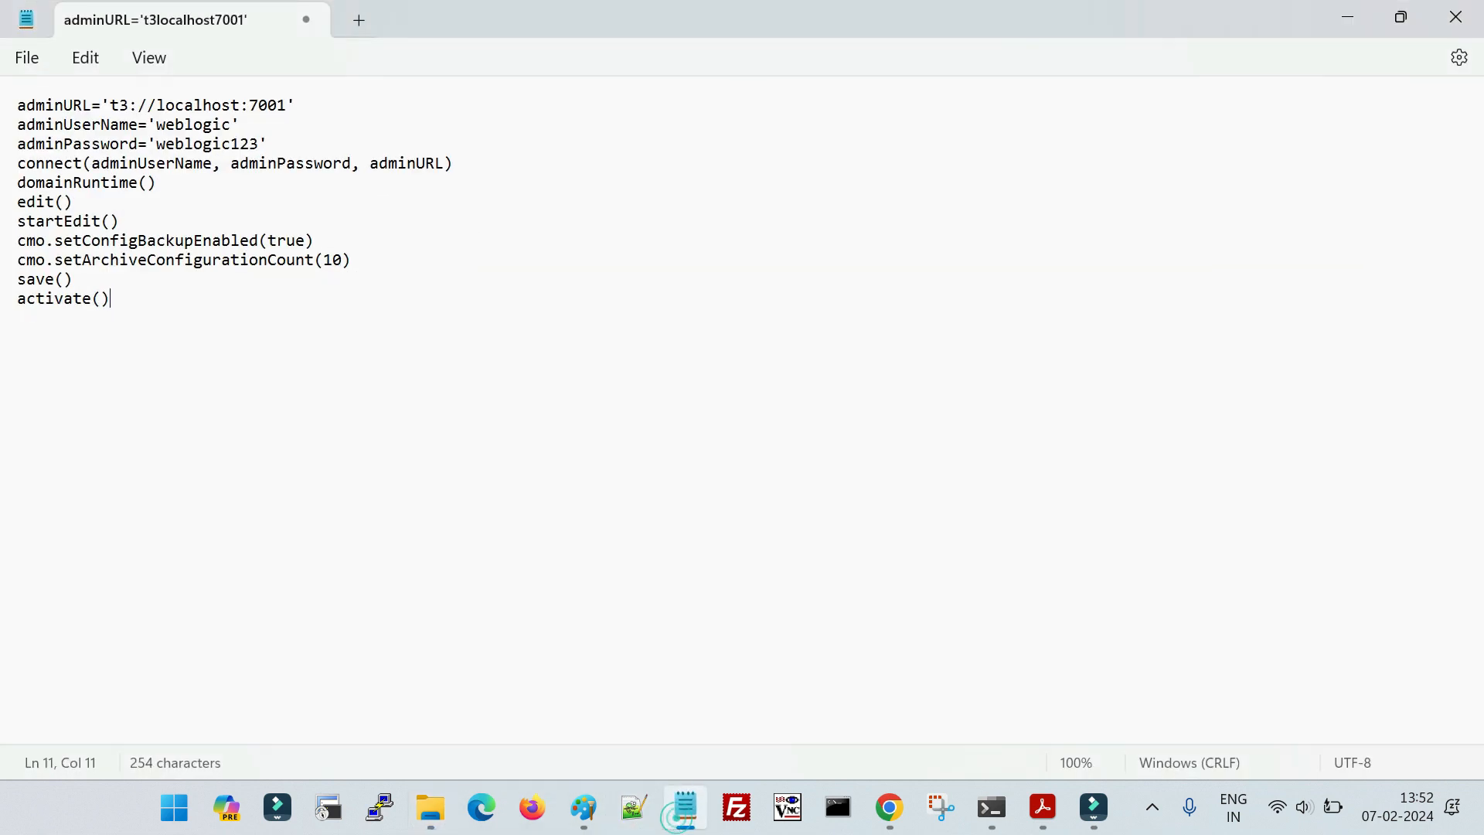
drag(467, 355, 4, 116)
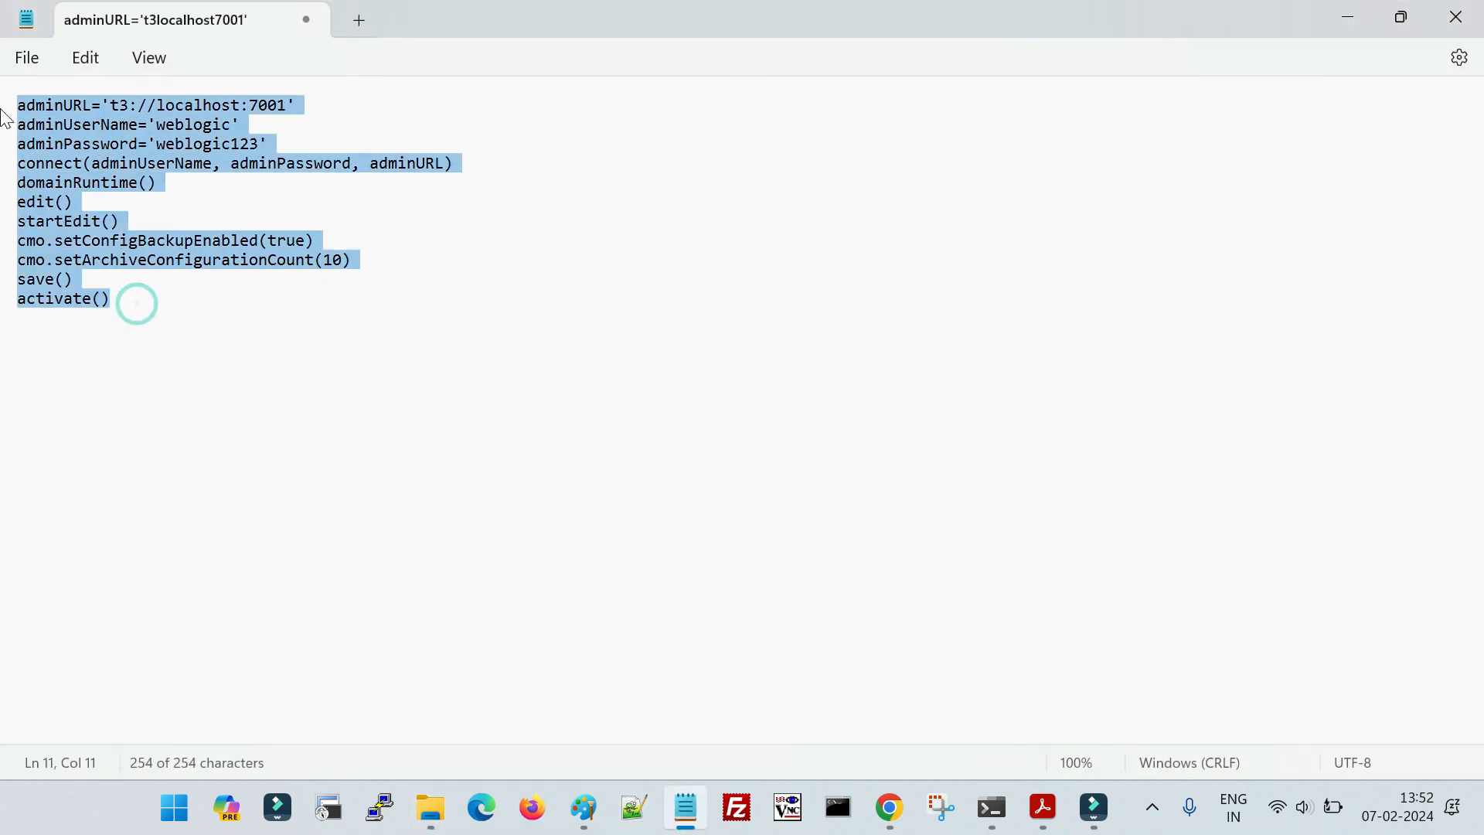
click(84, 146)
click(160, 106)
drag(163, 105, 300, 145)
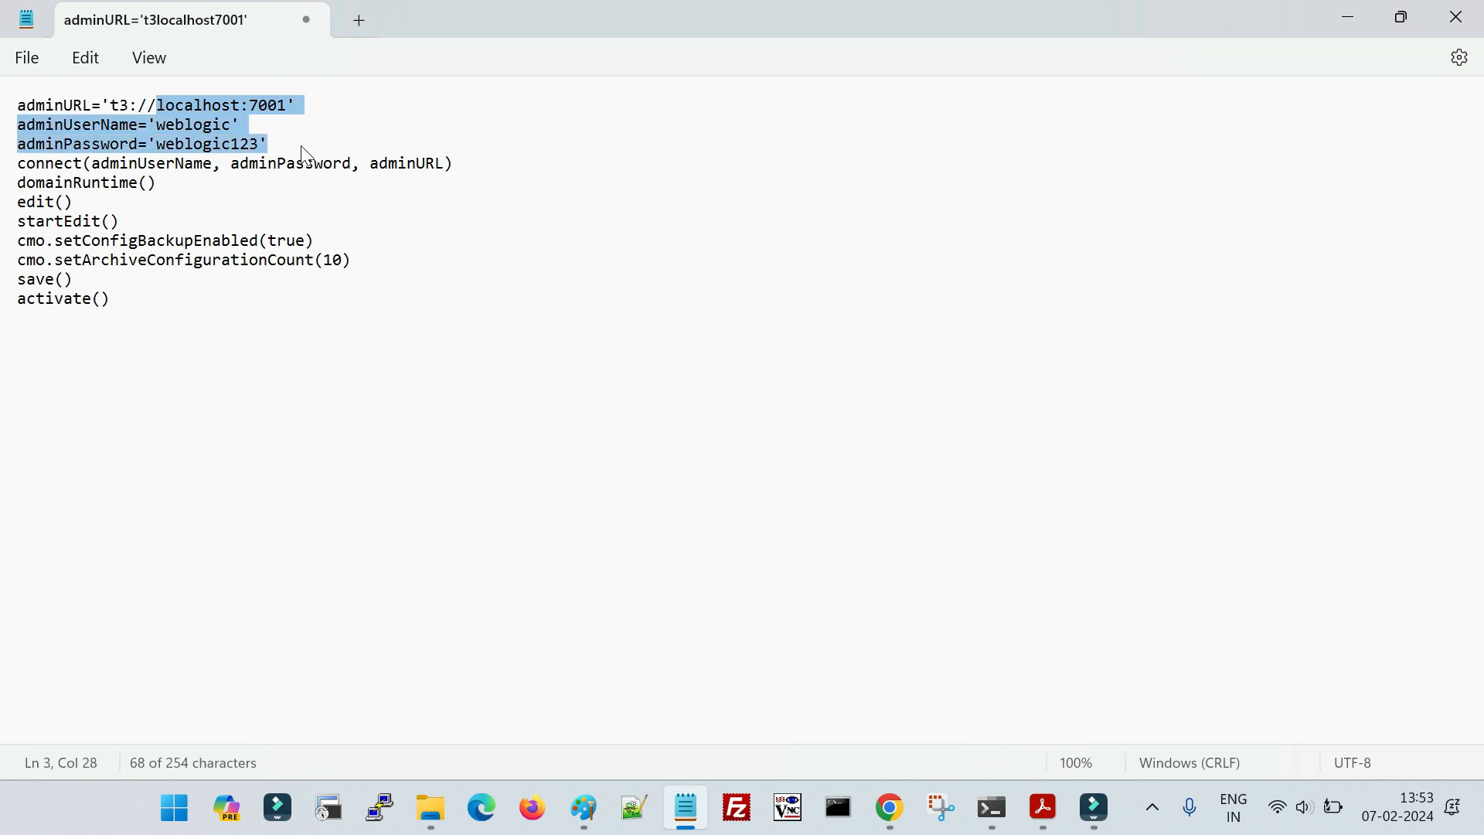
click(183, 354)
- Start saving the script as a new file and browse to the OS (C:) drive as its location
click(26, 57)
click(75, 211)
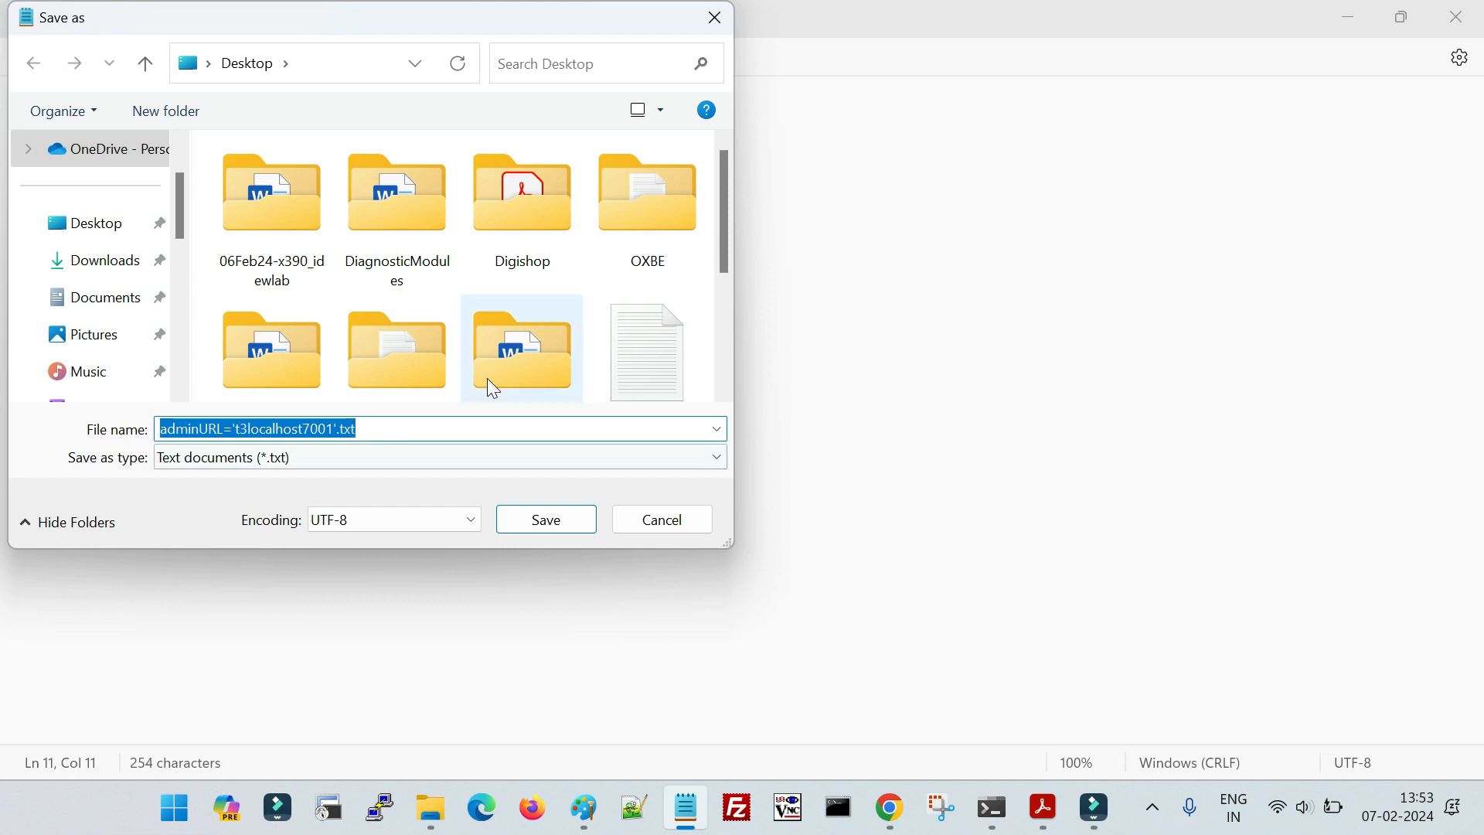
scroll(188, 195, up, 2)
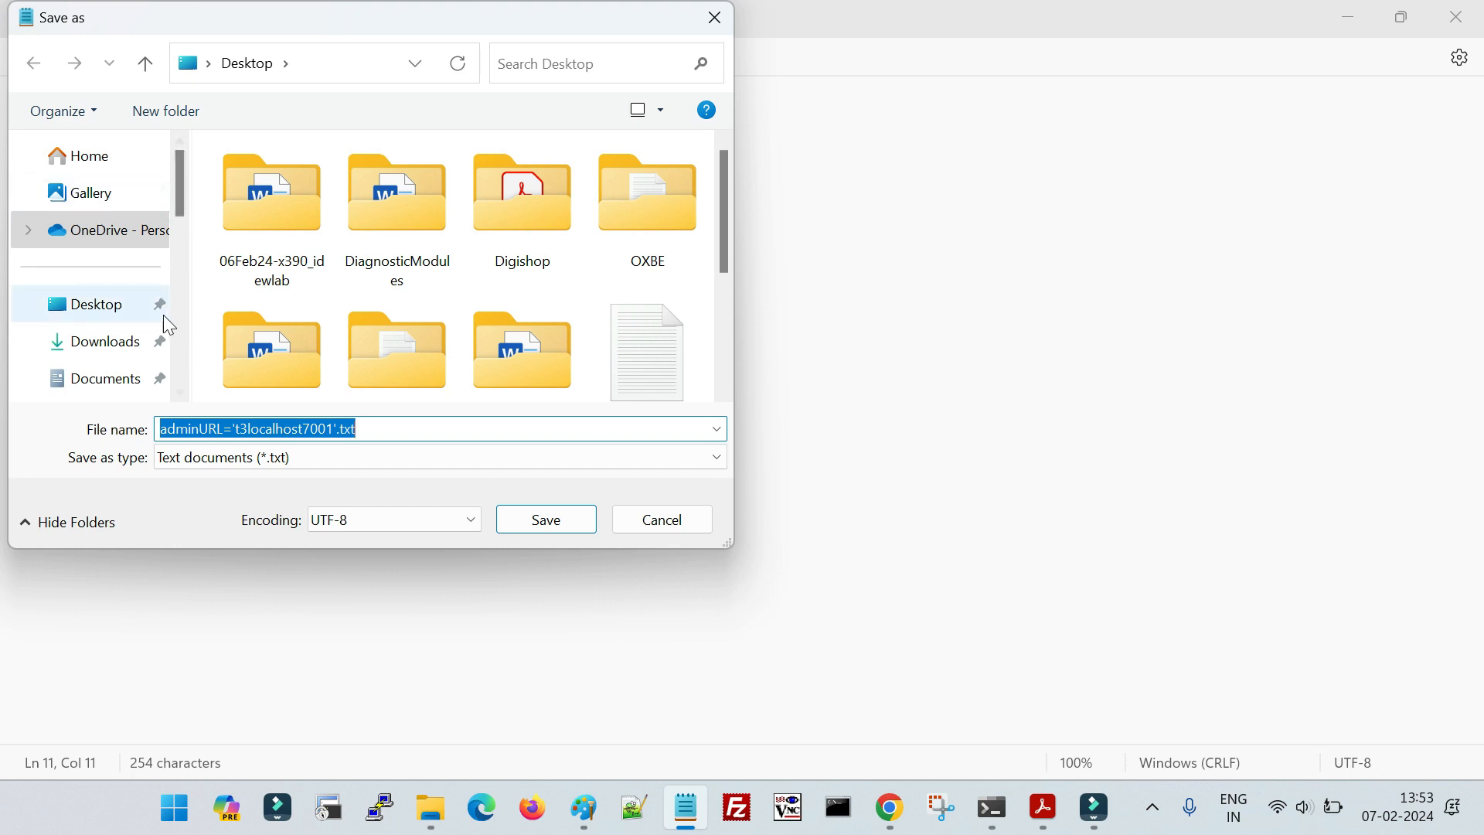
scroll(182, 271, down, 2)
scroll(179, 225, up, 1)
scroll(180, 225, down, 1)
click(124, 334)
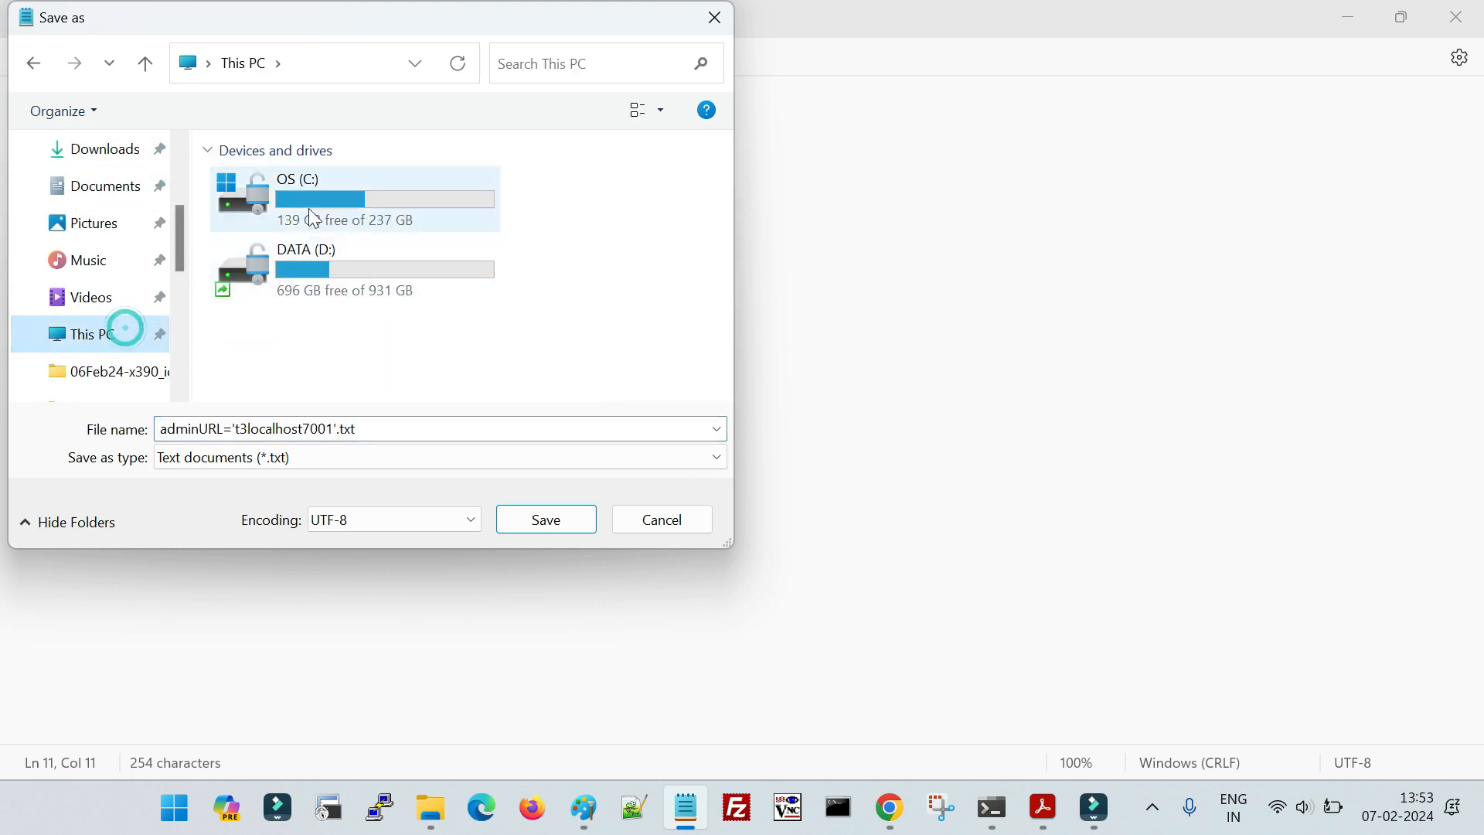
double_click(308, 198)
click(380, 426)
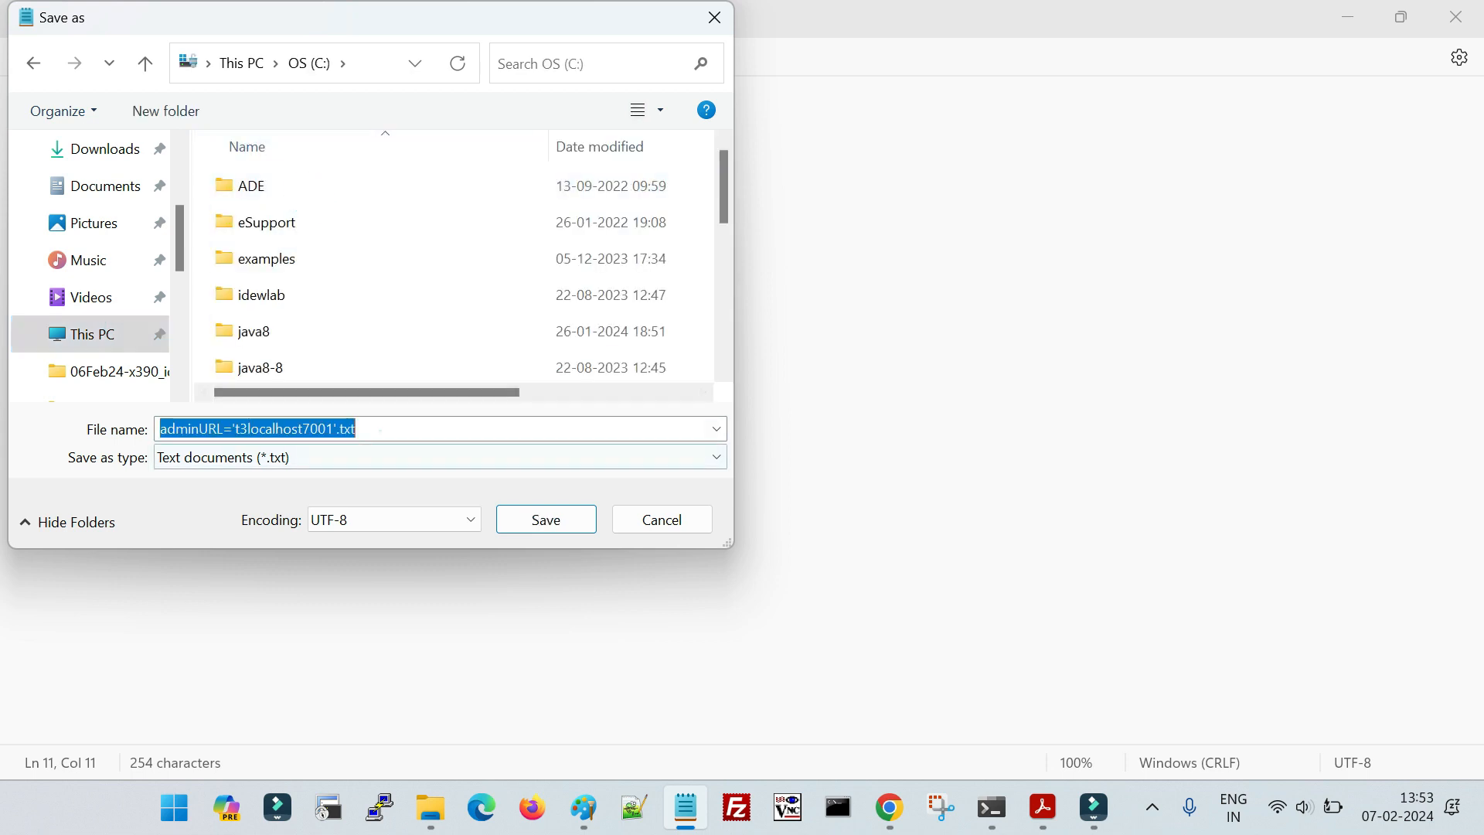
- Copy the script name EnableArc.py from the lab PDF, use it as the file name, and try to save in OS (C:)
click(1043, 807)
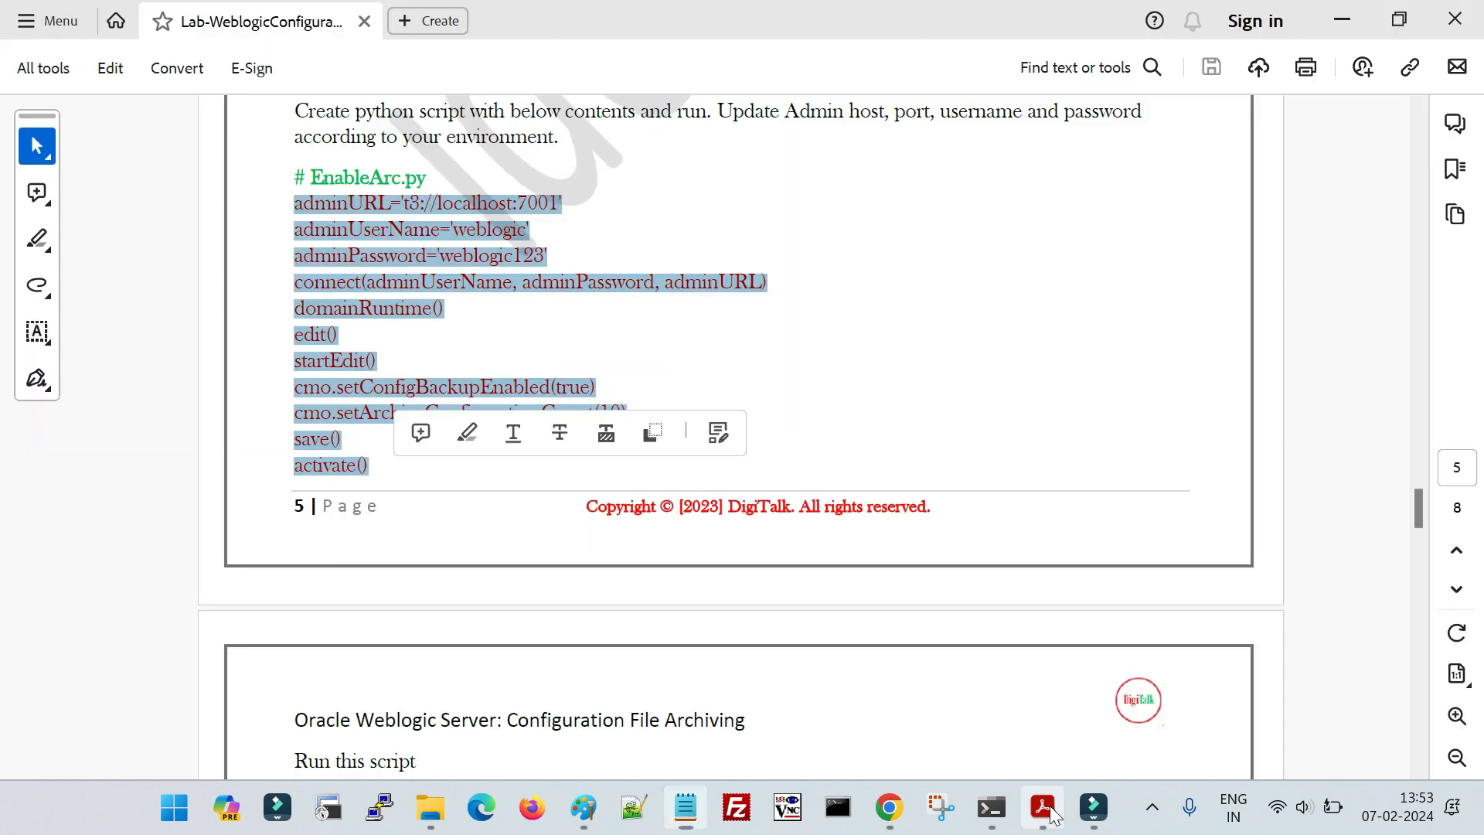
scroll(852, 592, up, 3)
drag(311, 326, 427, 329)
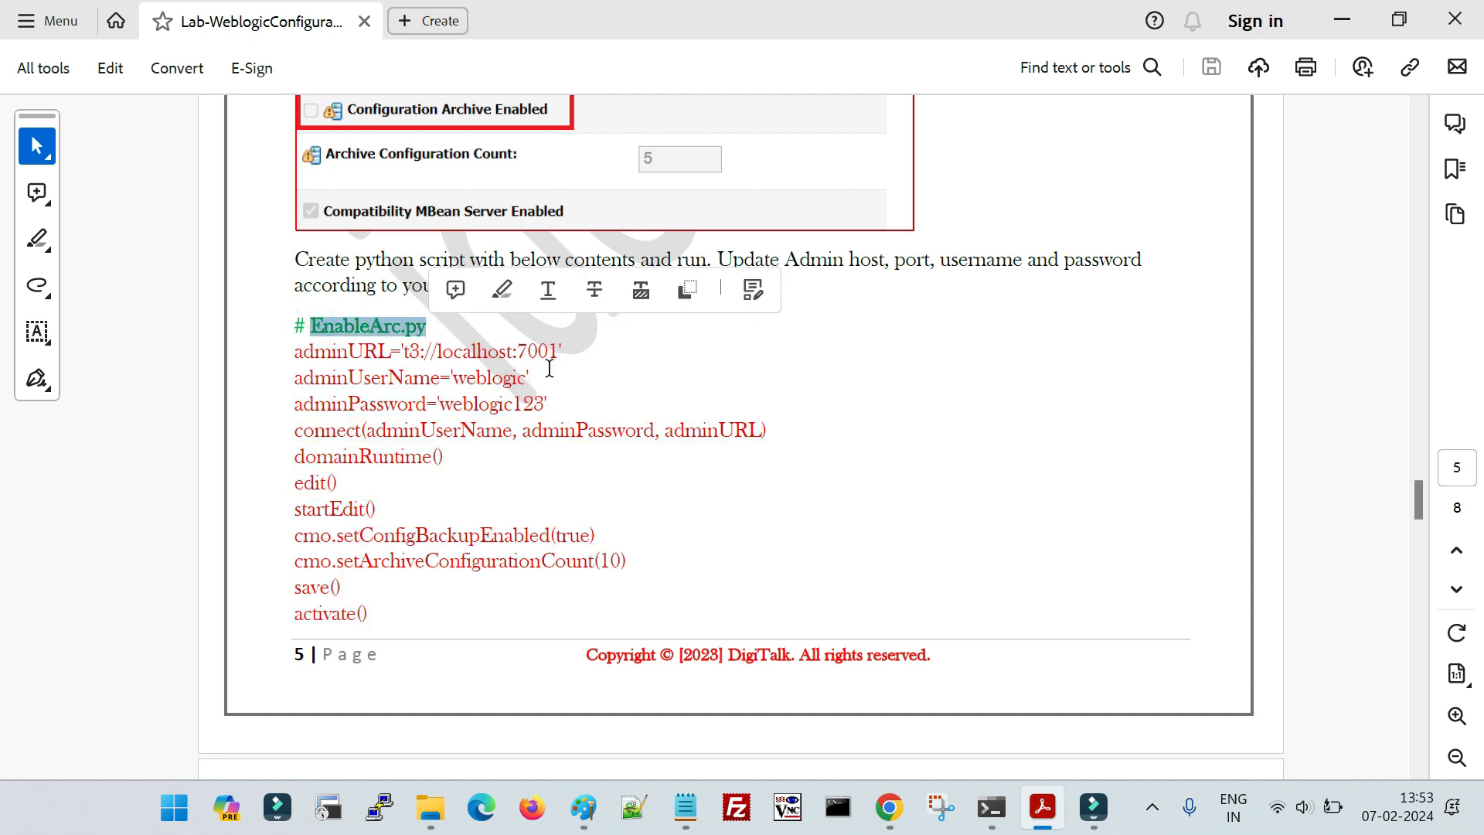
key(ctrl+c)
key(alt+Tab)
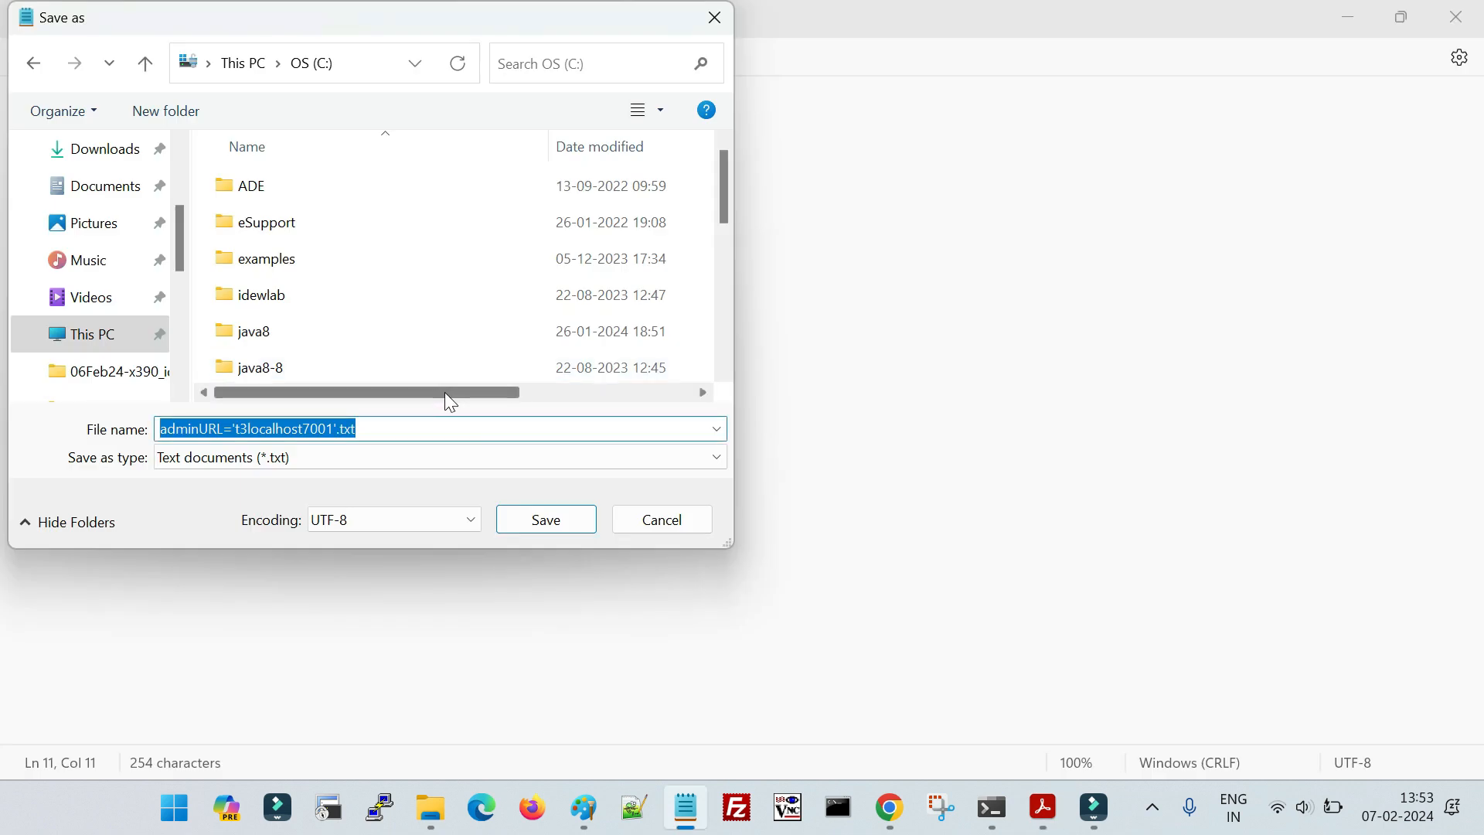
key(ctrl+v)
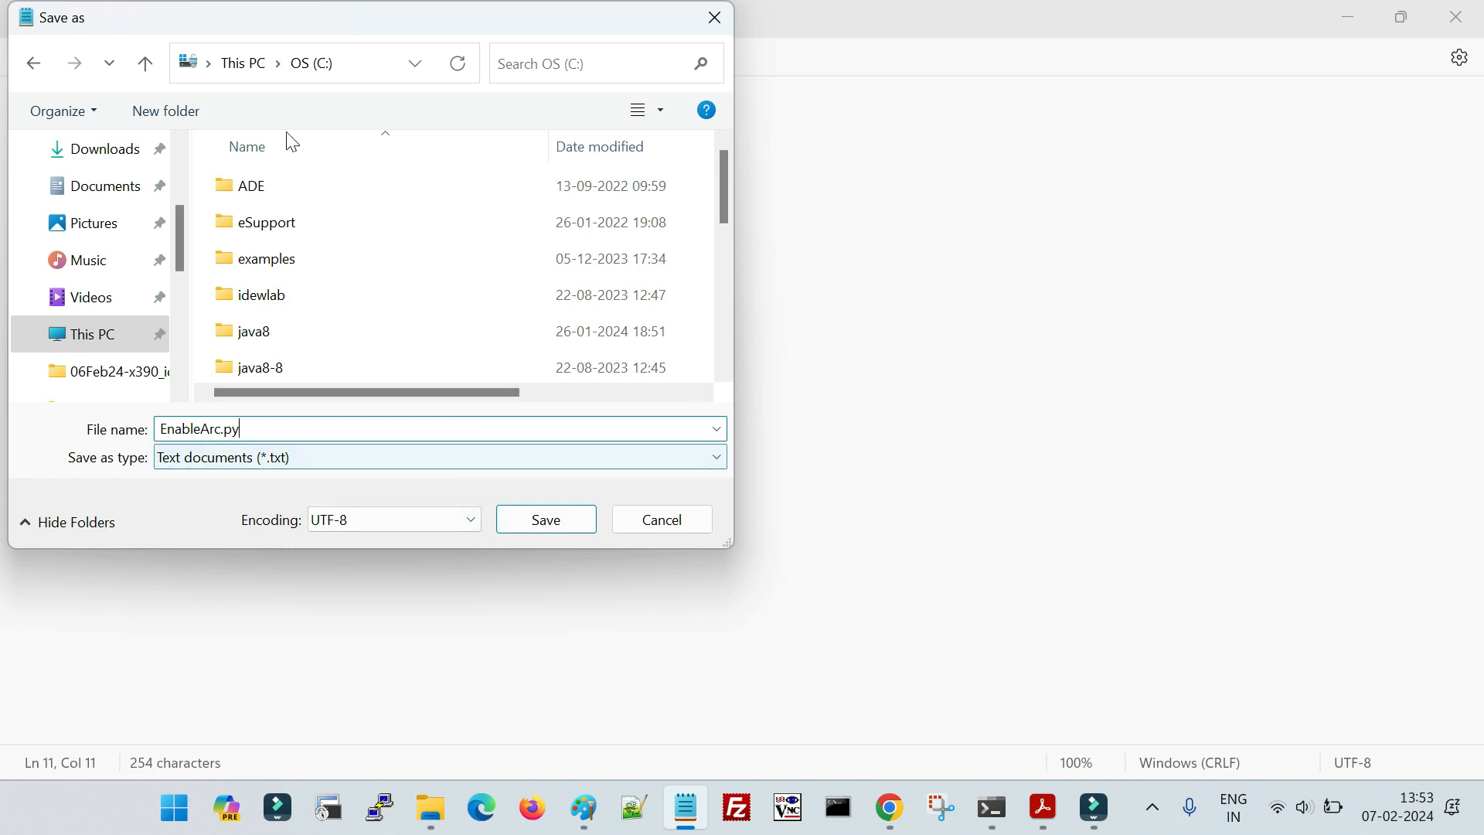
click(531, 525)
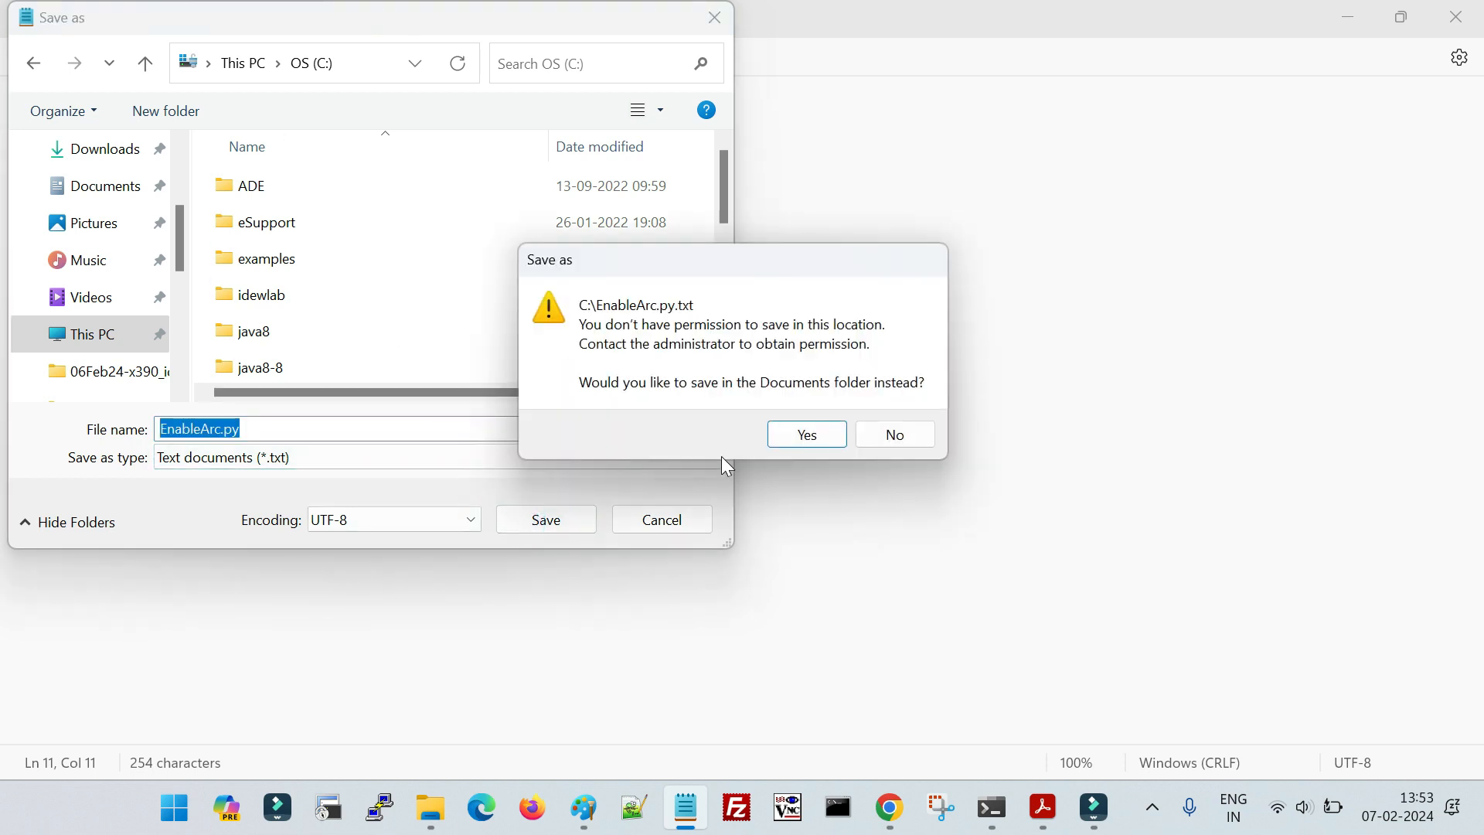
- Decline the Documents folder, save the script in DATA (D:) instead, and close Notepad
click(876, 447)
click(243, 62)
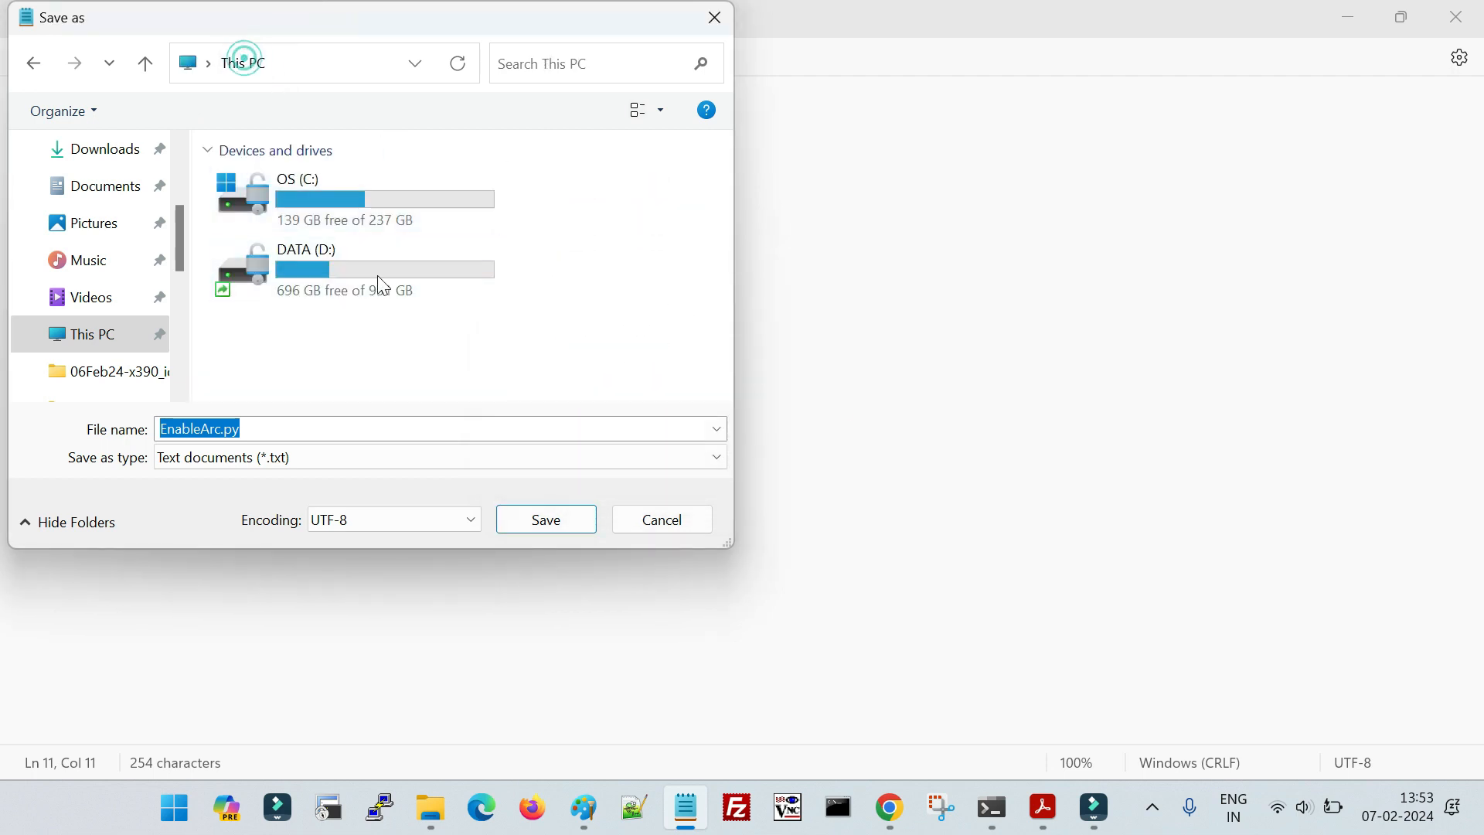
double_click(313, 266)
click(529, 519)
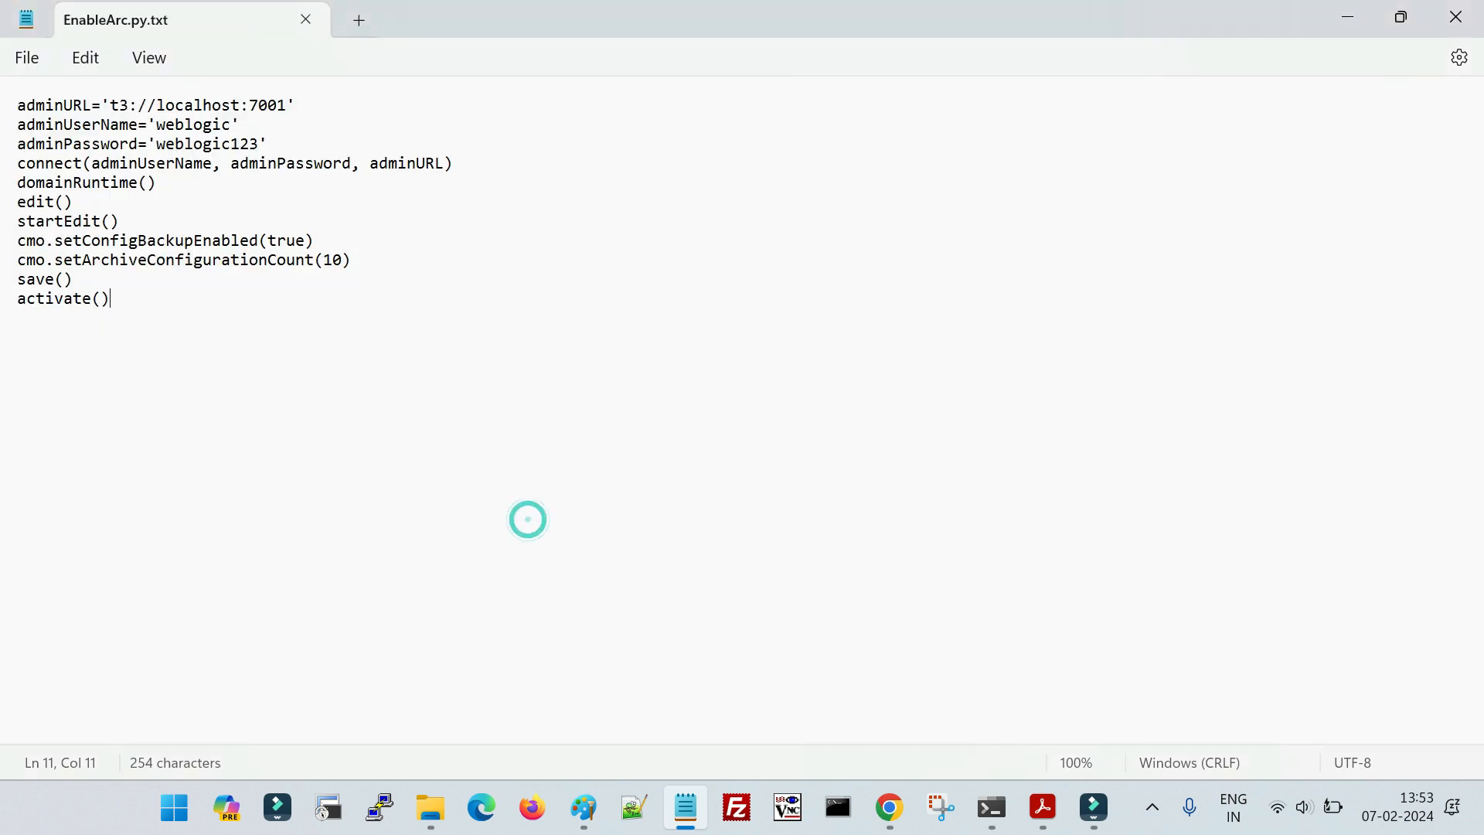
click(1455, 17)
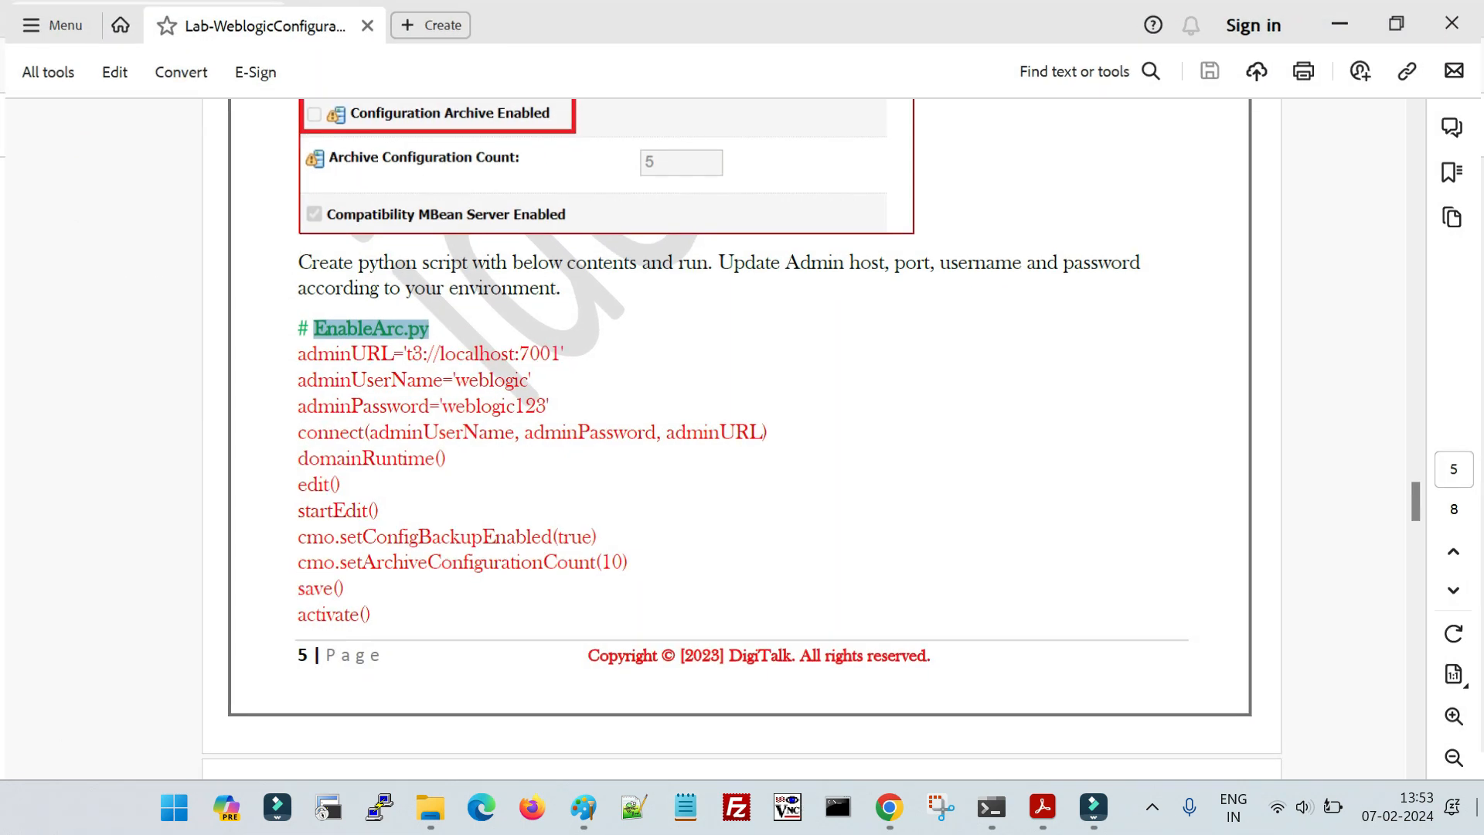
- Open DATA (D:) from the desktop, rename the saved script to EnableArc.py without its text extension, and close the folder
click(1481, 811)
double_click(147, 348)
scroll(433, 502, down, 1)
click(418, 657)
click(417, 659)
key(BackSpace)
key(BackSpace)
key(BackSpace)
key(BackSpace)
key(Return)
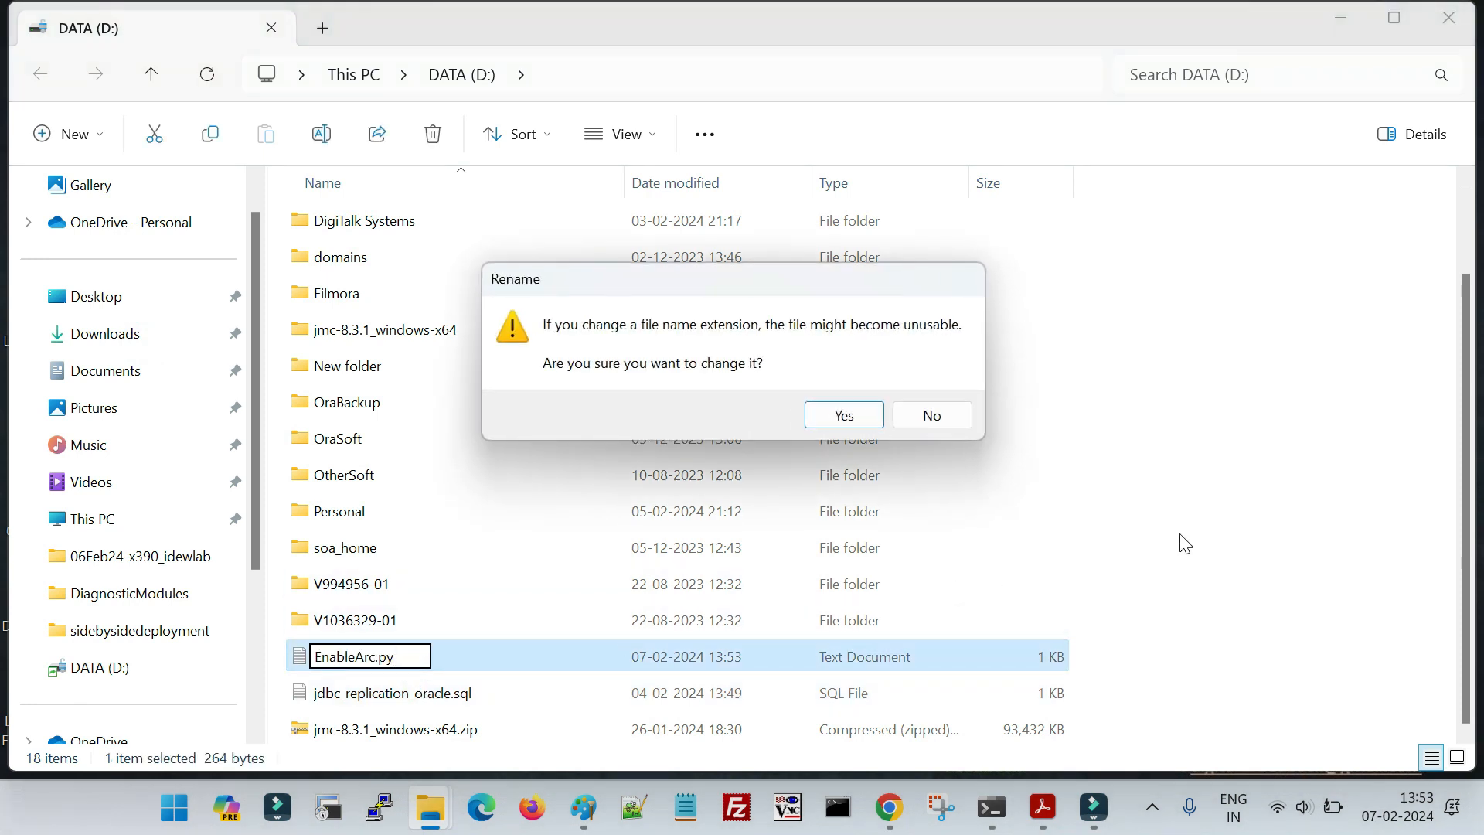
click(847, 414)
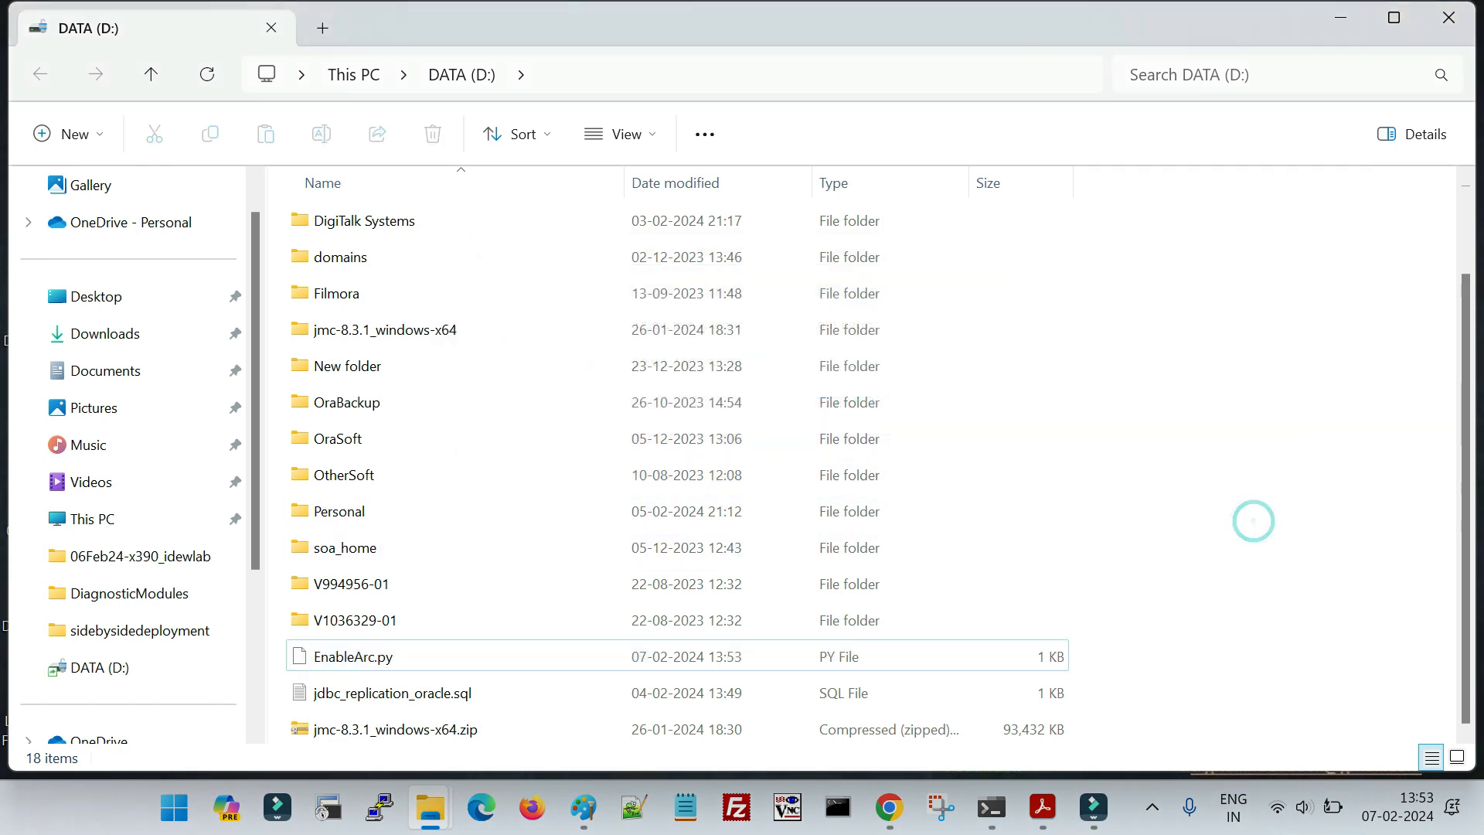
click(1449, 17)
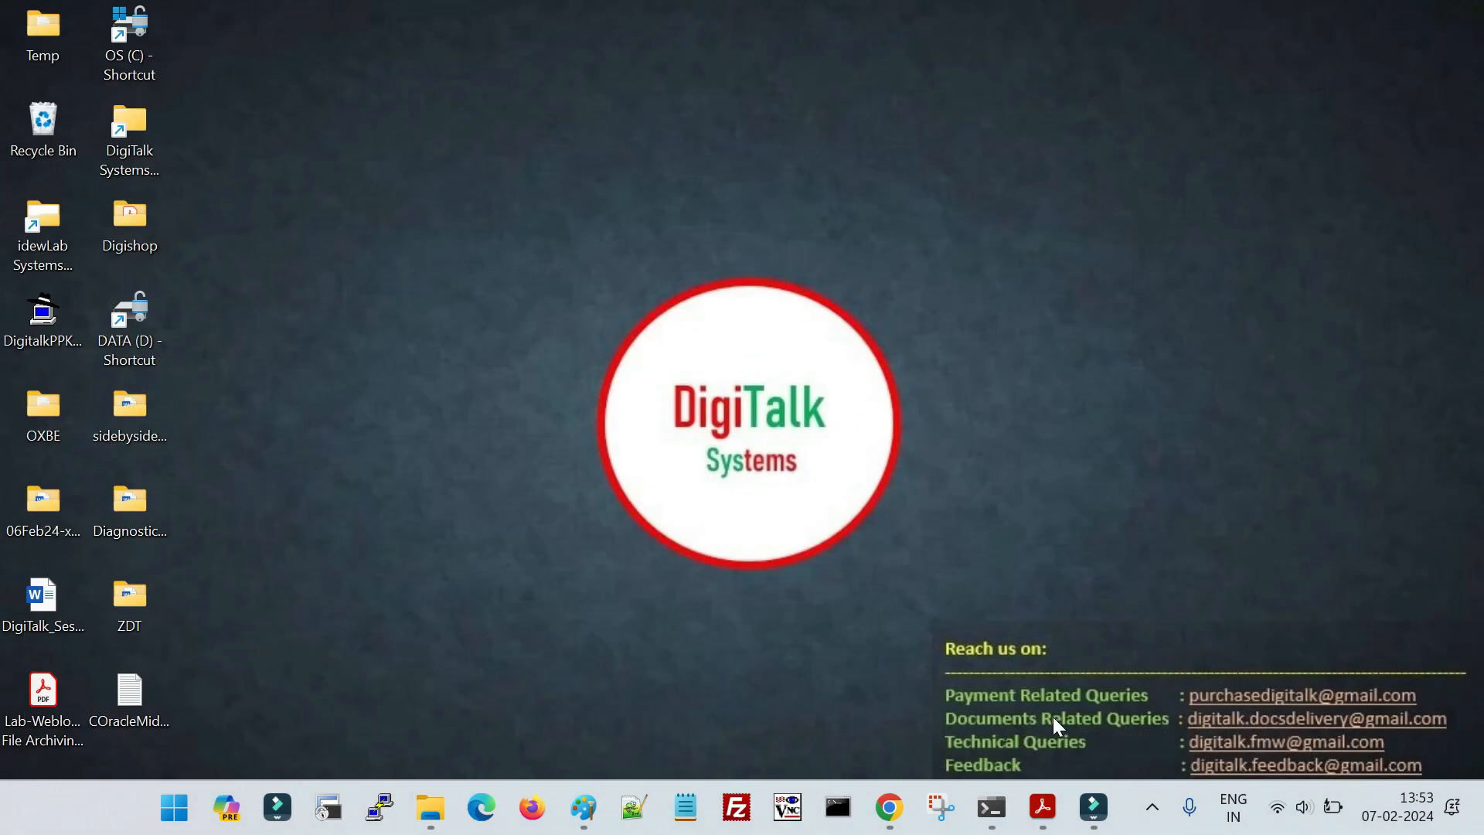
- In the lab PDF, examine the folder path and wlst.cmd command given for running the EnableArc.py script
click(1043, 808)
scroll(675, 580, down, 7)
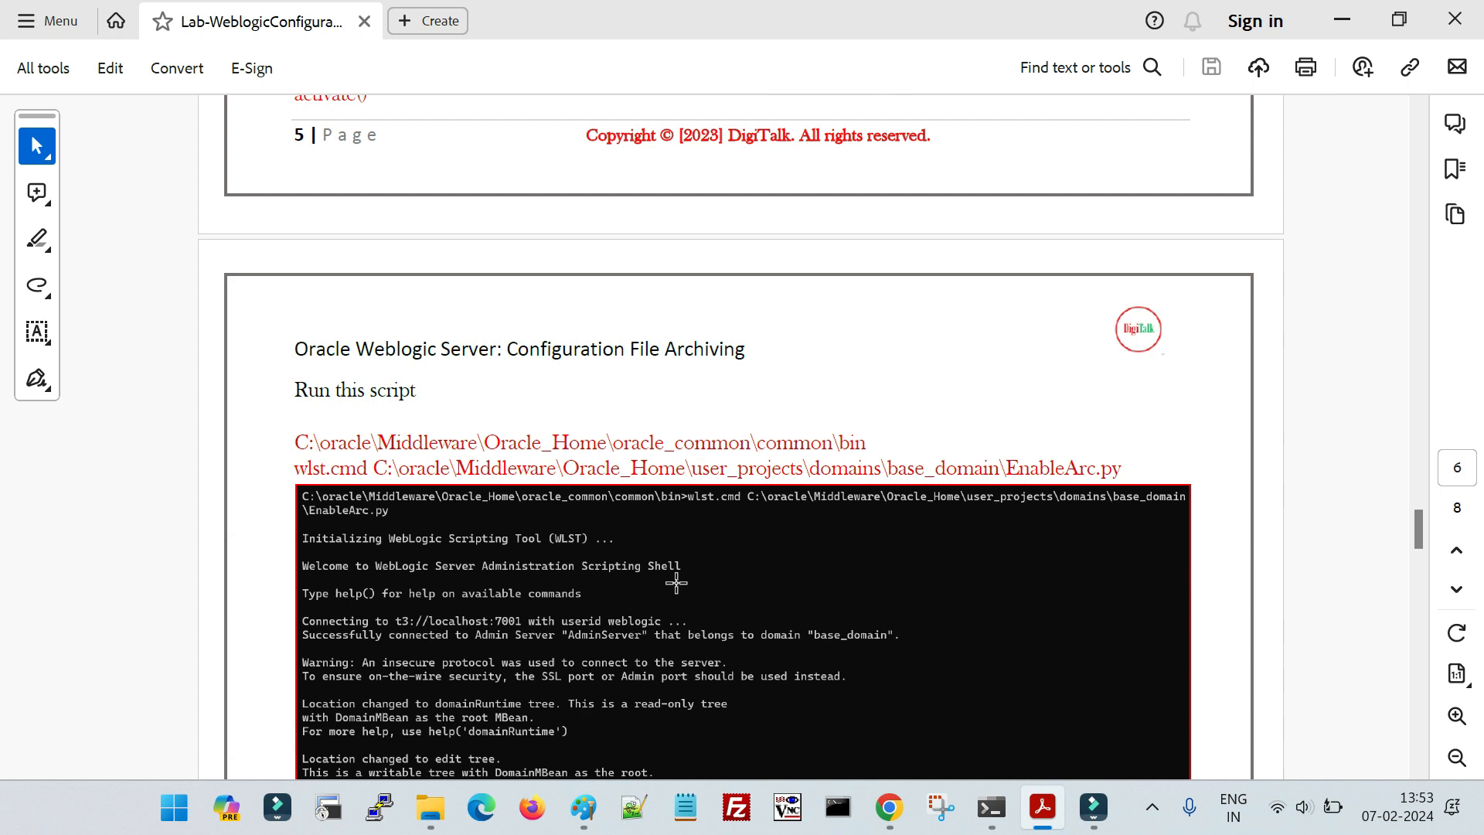
scroll(676, 581, down, 2)
drag(301, 337, 1123, 356)
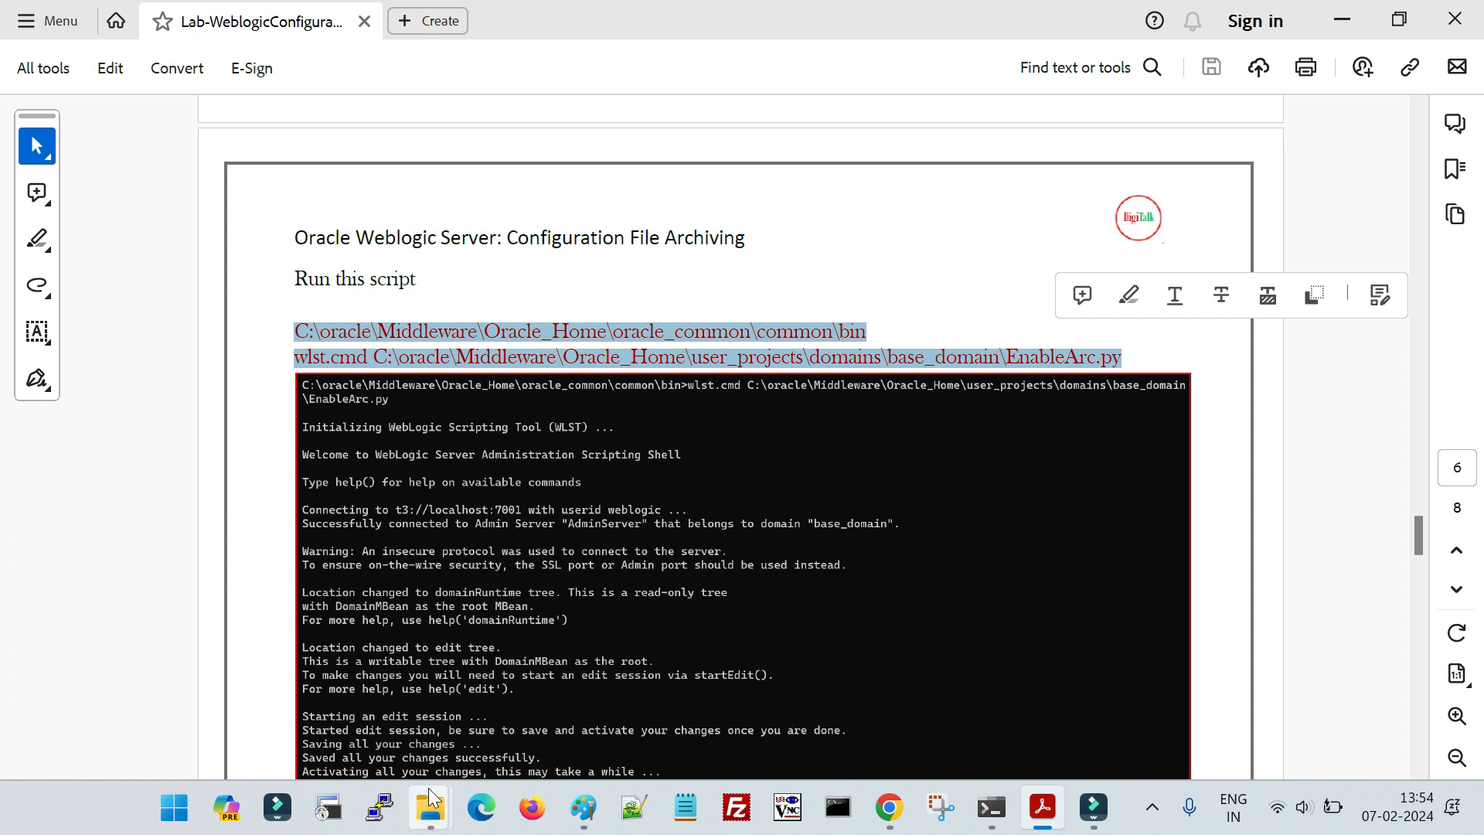
- Browse File Explorer to C:\idewlab\wls14c\oracle_common\common\bin and open a command prompt in that folder
mouse_move(430, 808)
click(262, 680)
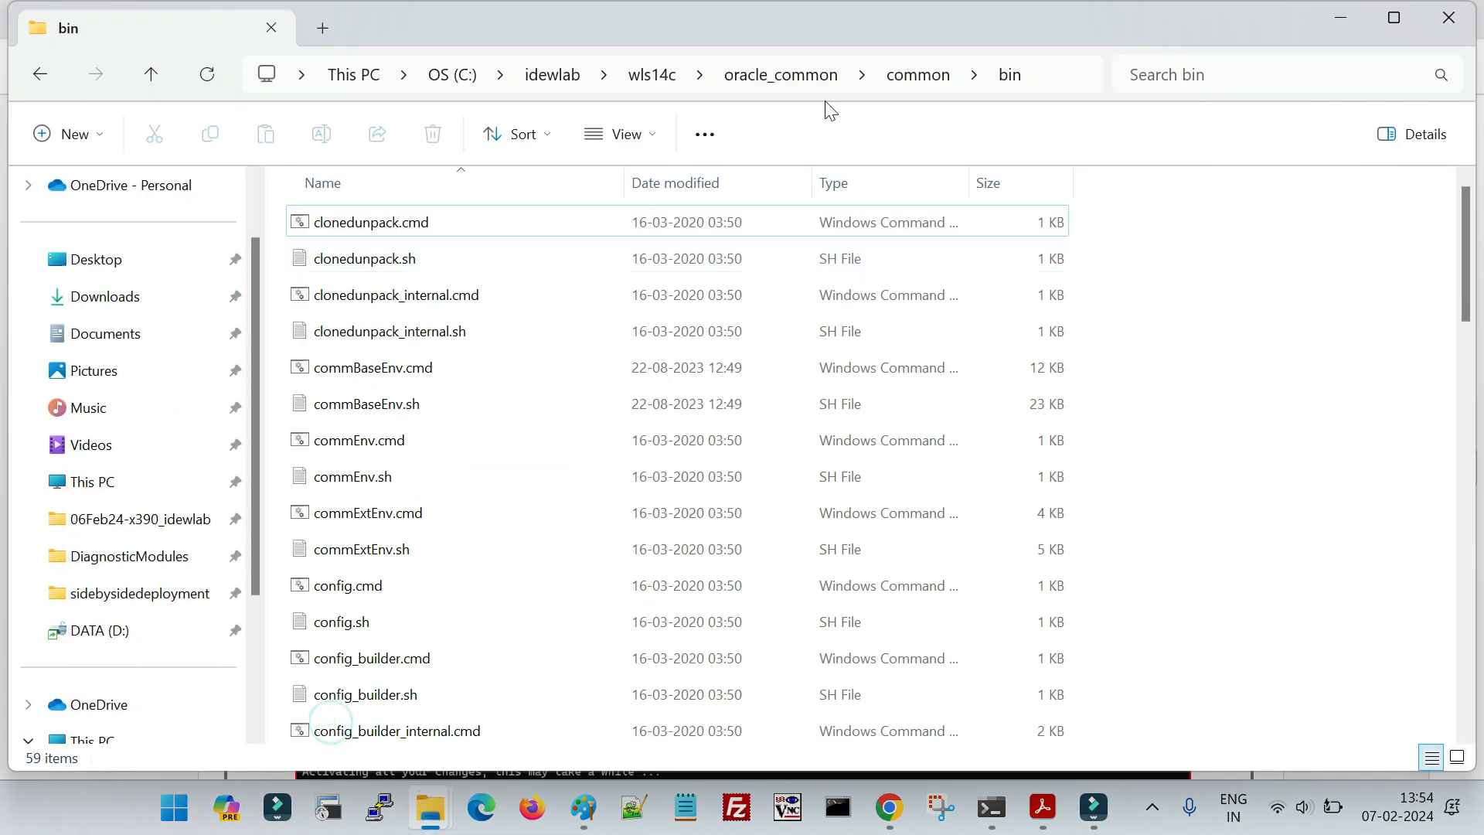
click(653, 75)
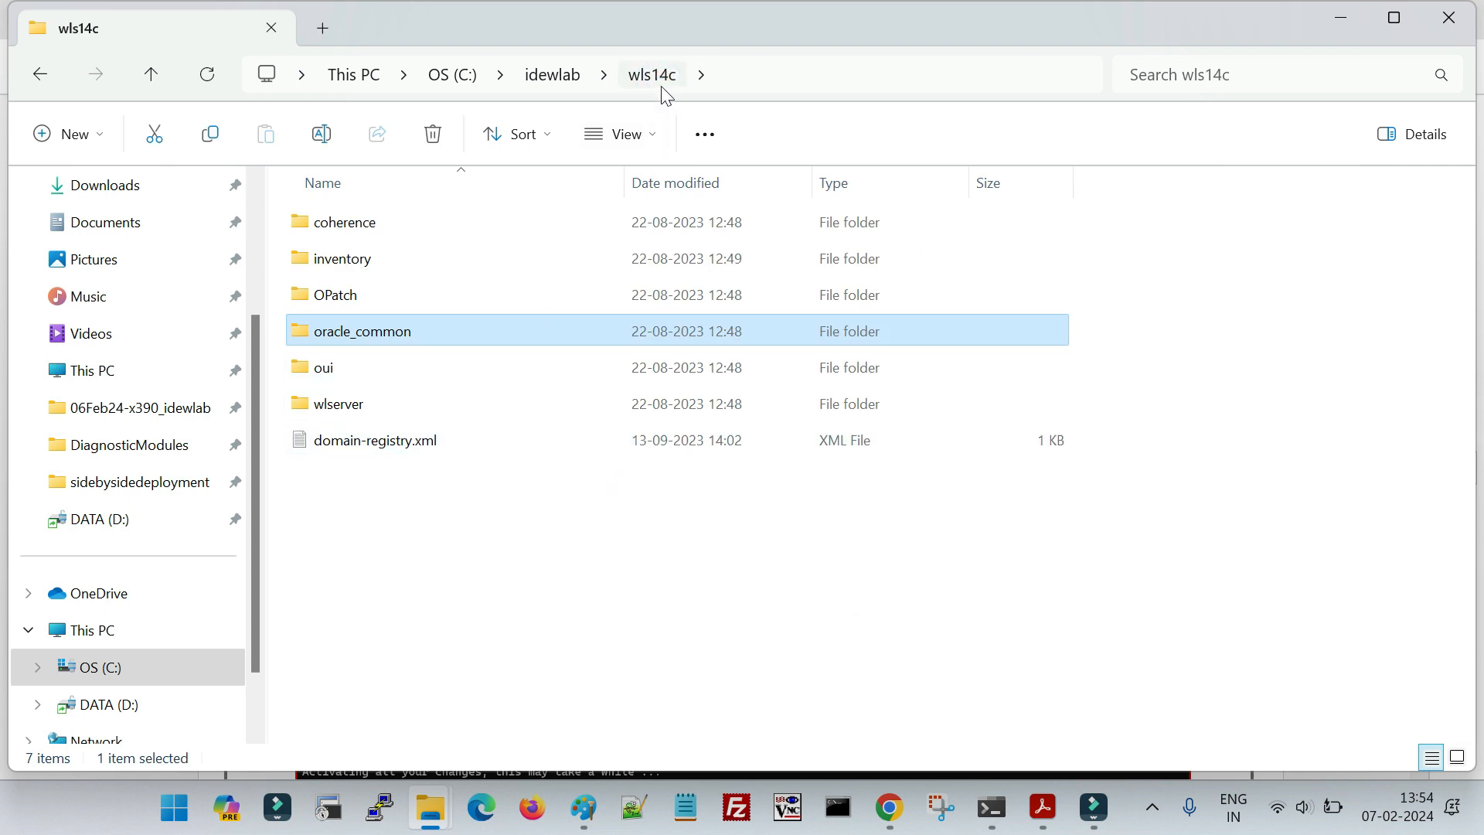
double_click(389, 334)
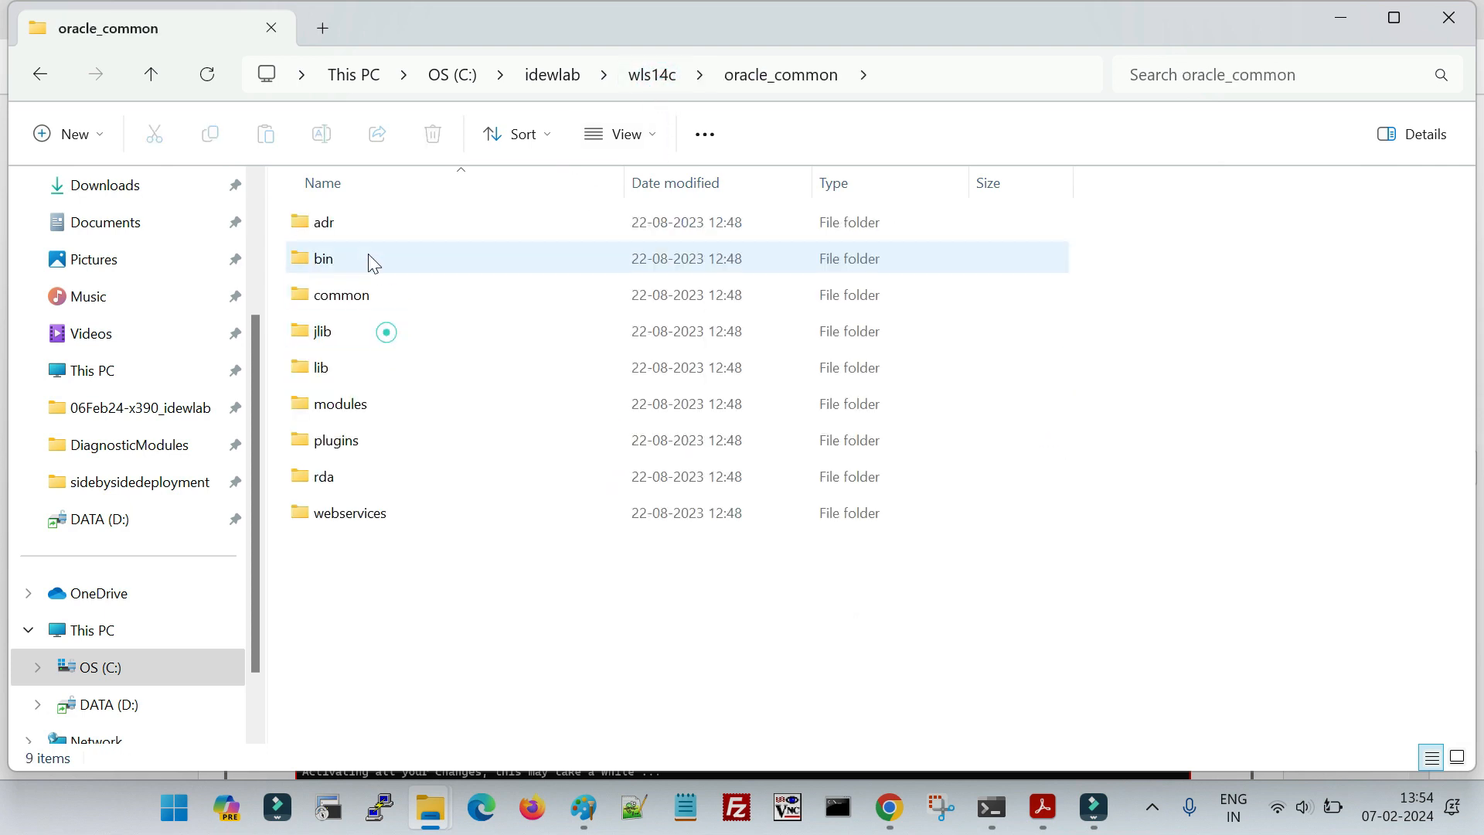
double_click(349, 230)
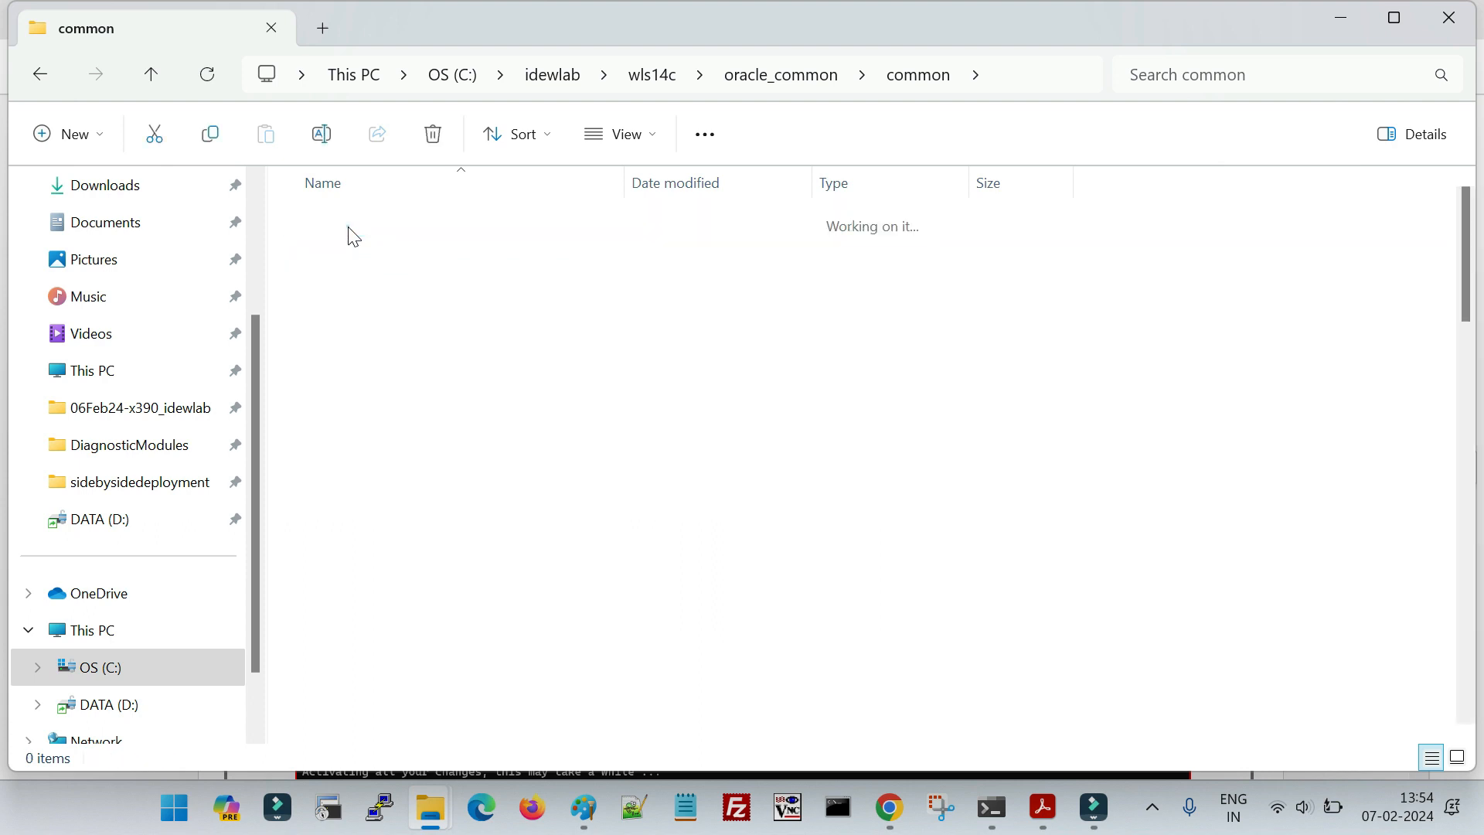
click(1045, 78)
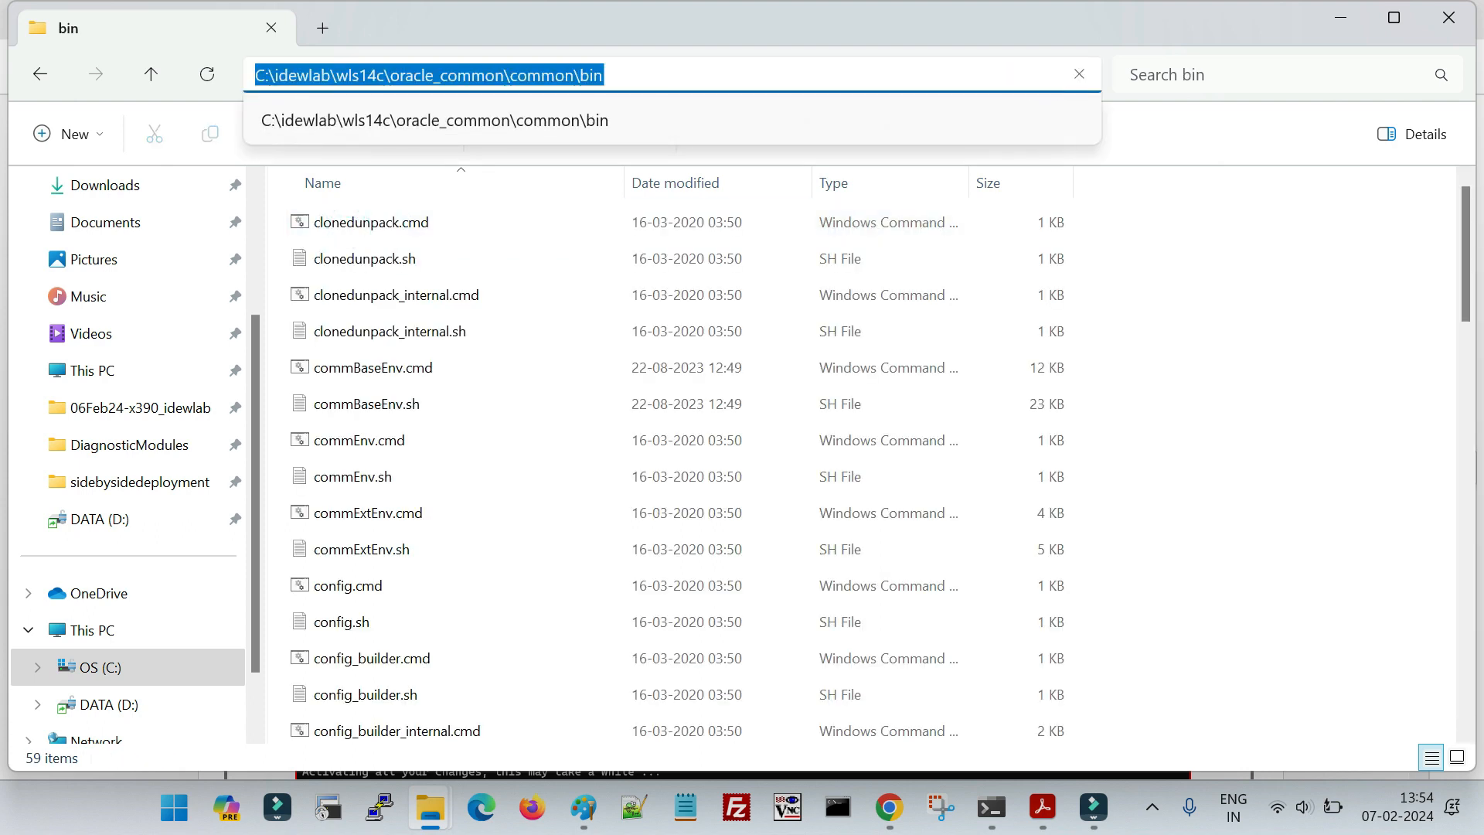
text(cmd)
key(Return)
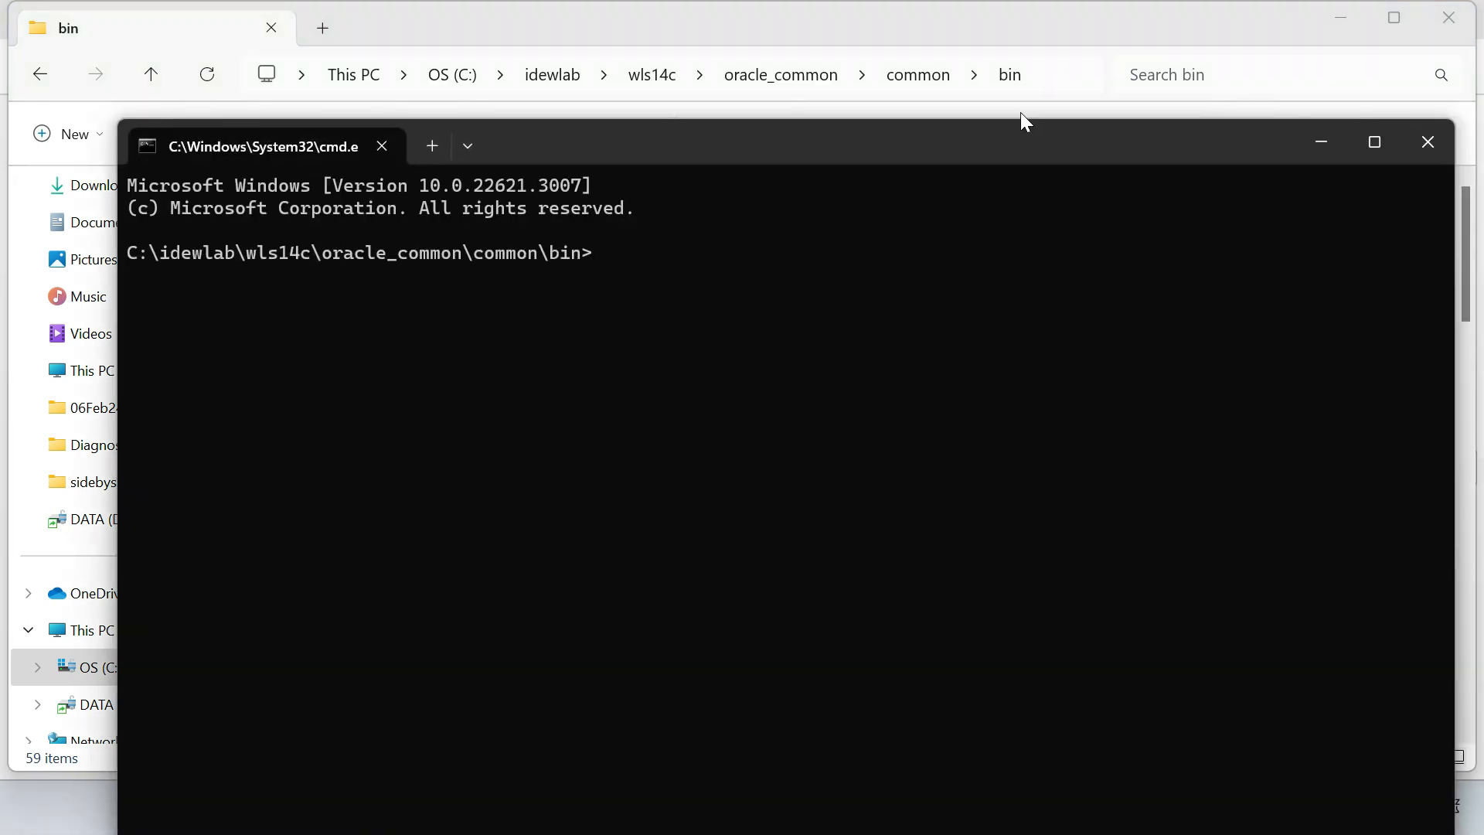
- Run wlst.cmd D:\EnableArc.py in the command prompt and maximize its window
drag(671, 141, 629, 103)
text(wlst.cmd)
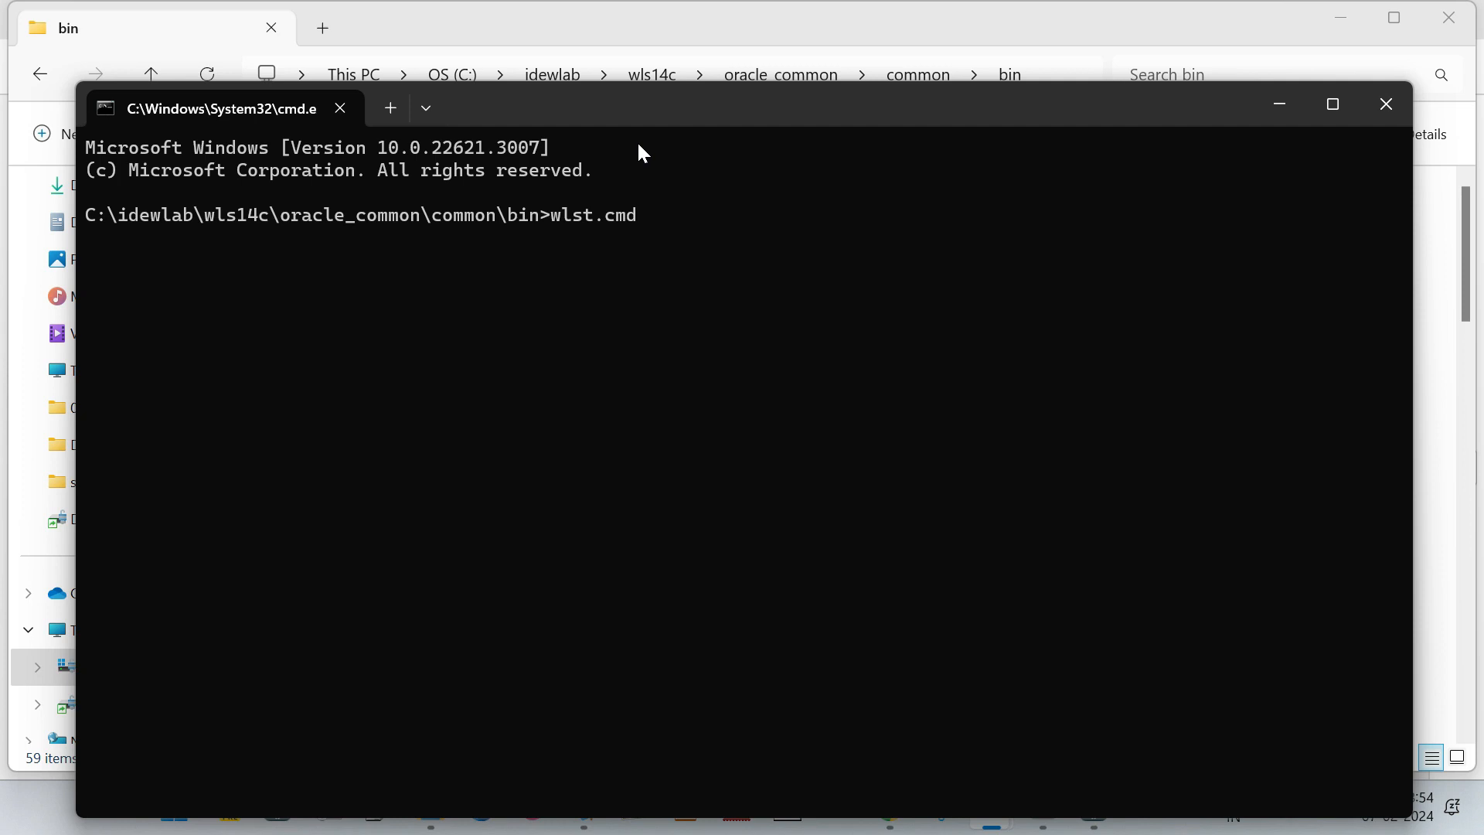
text( D:\EnableArc.py)
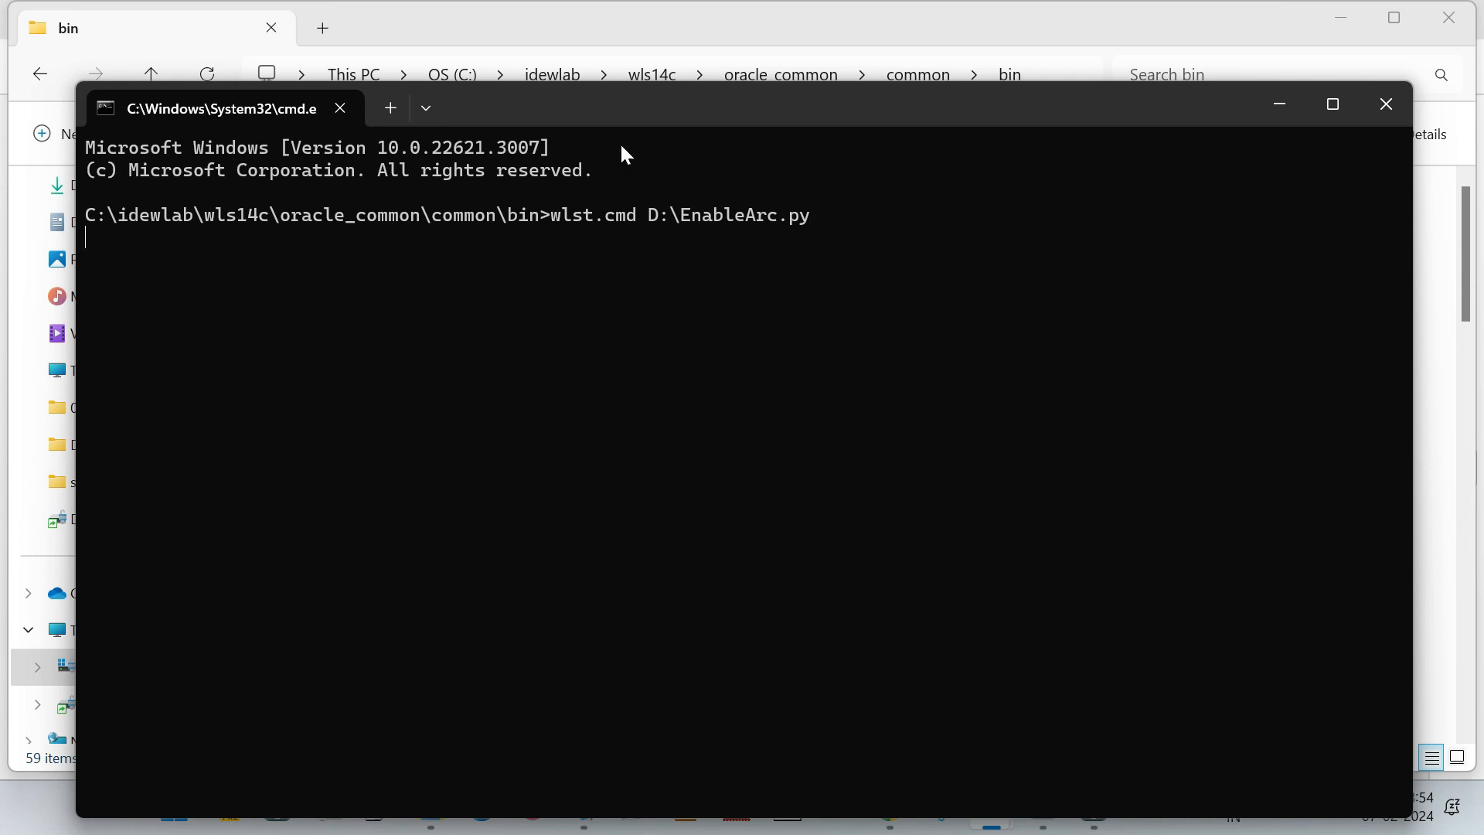
key(Return)
click(1334, 103)
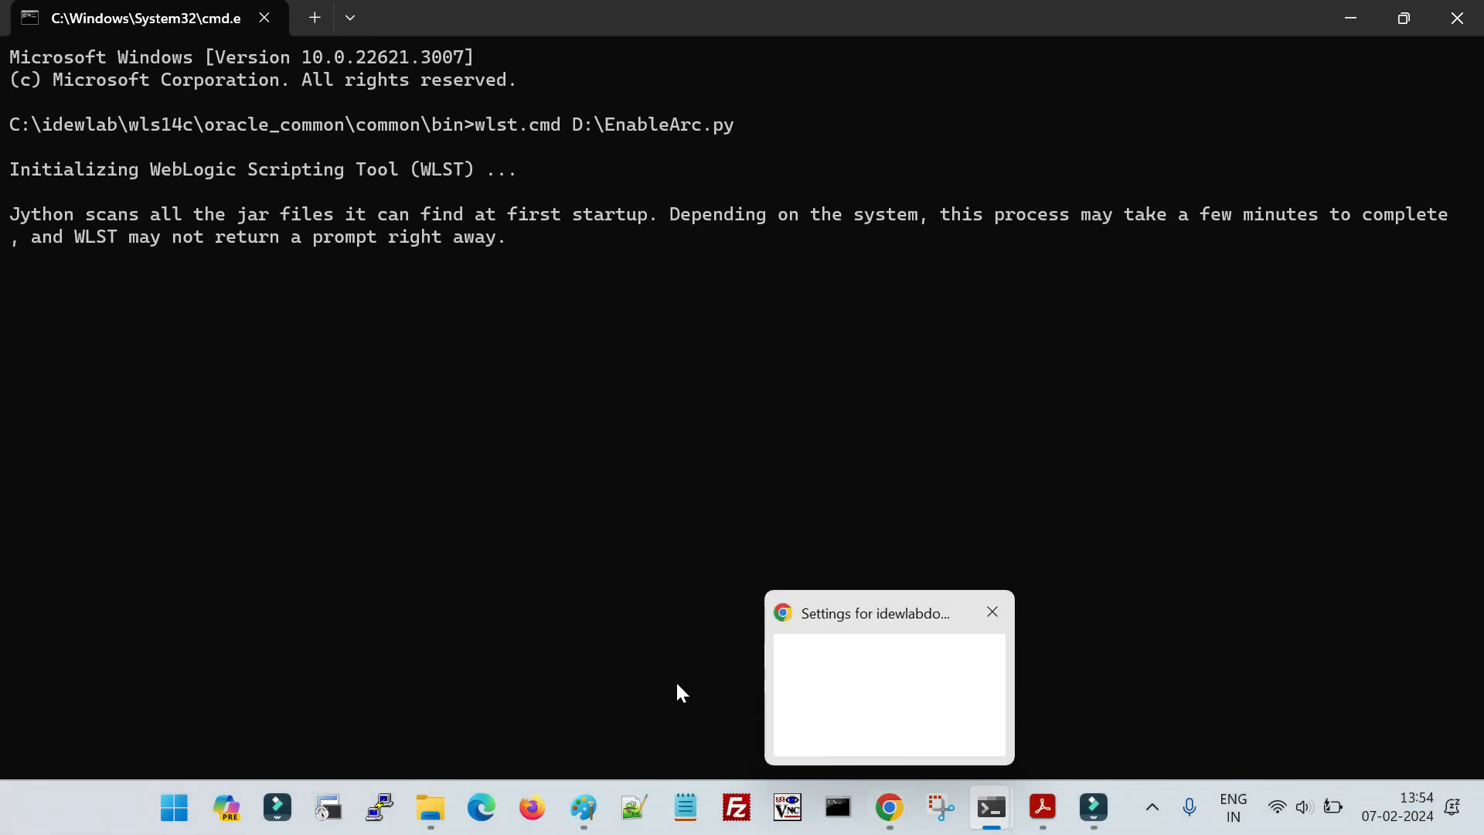
- Open the Servers summary in the WebLogic console in Chrome, checking the WLST script's progress in the command prompt meanwhile
click(889, 806)
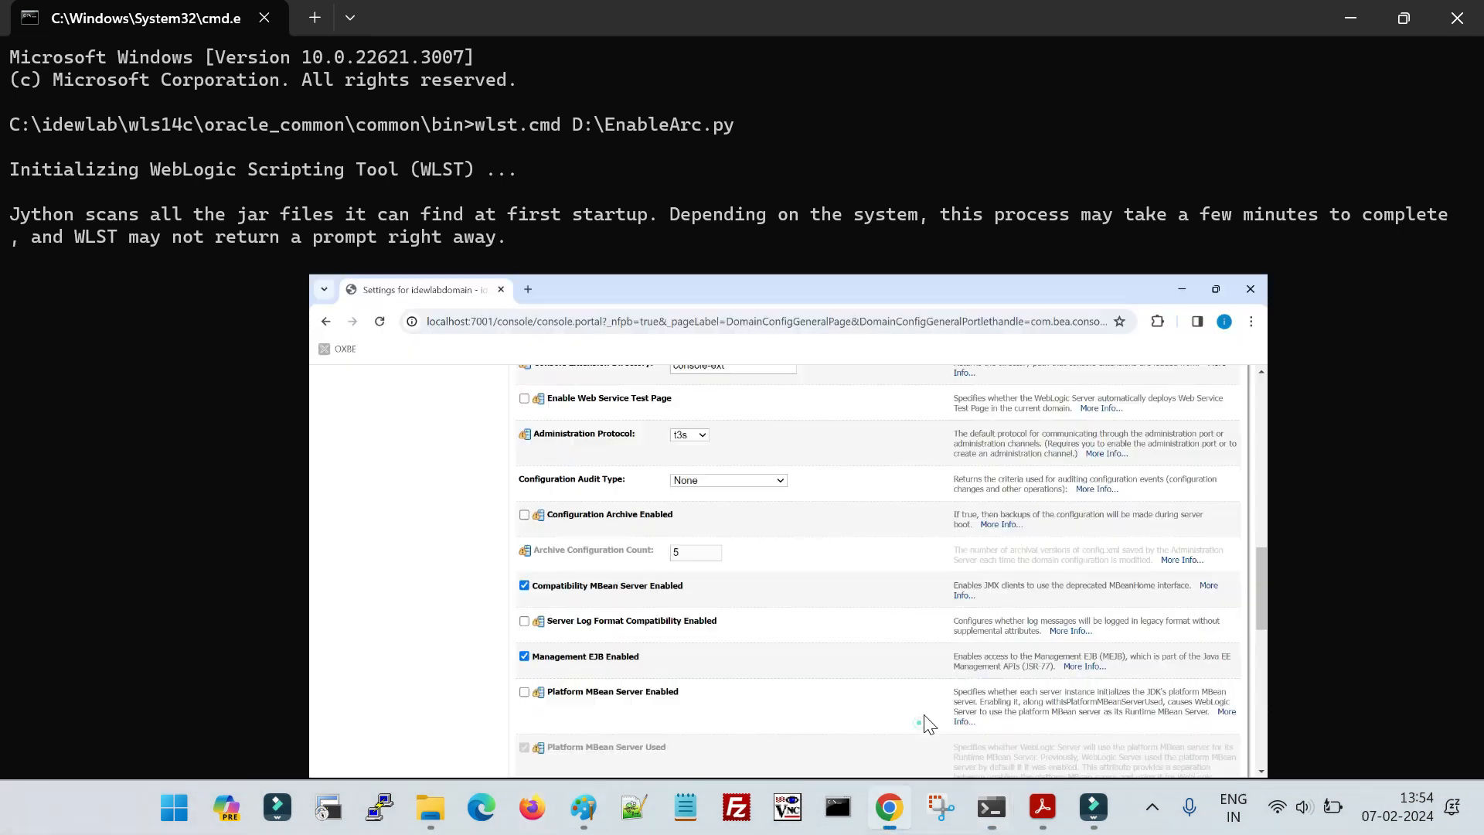
scroll(595, 510, up, 15)
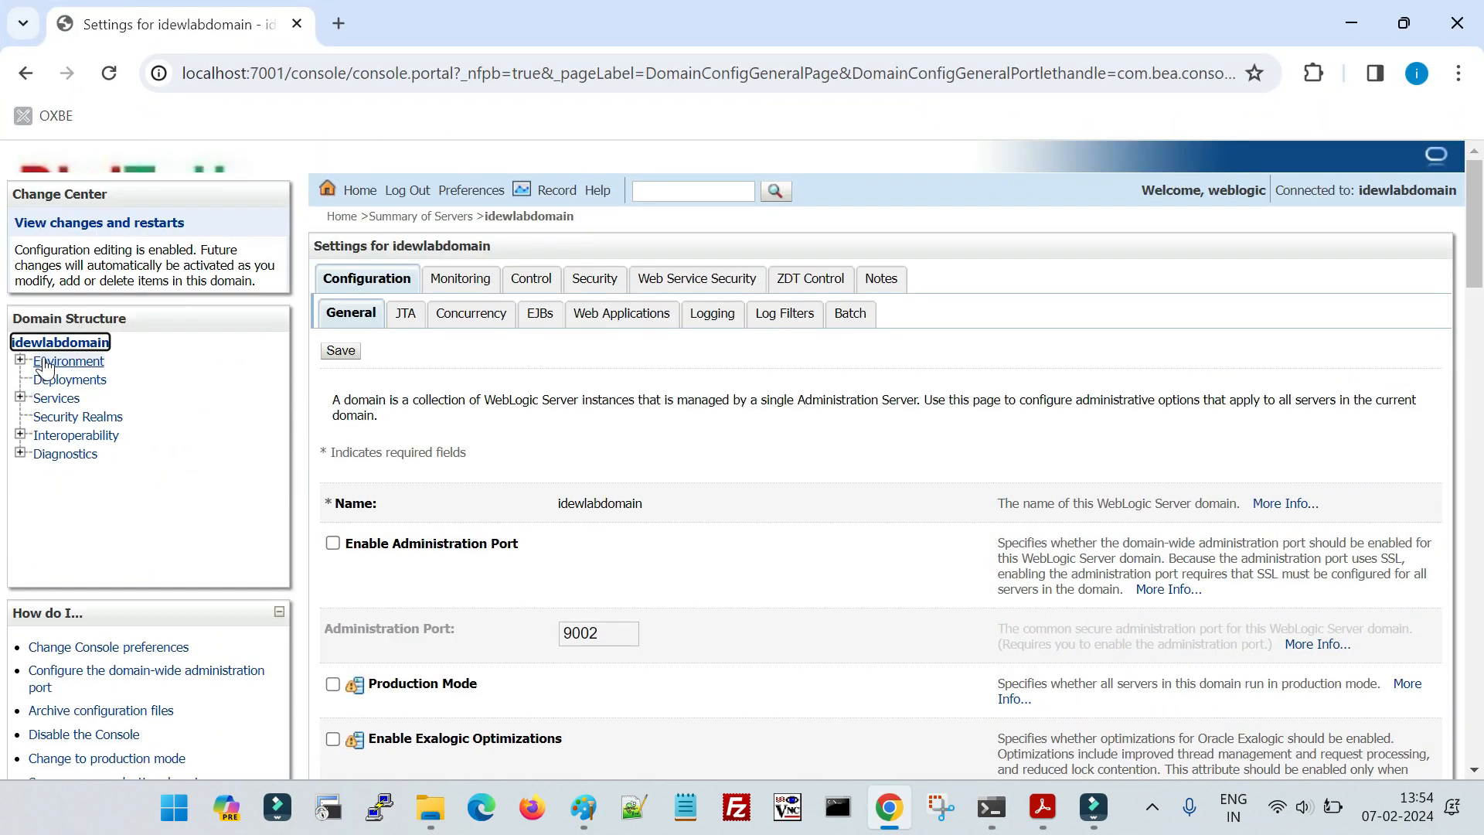
click(76, 380)
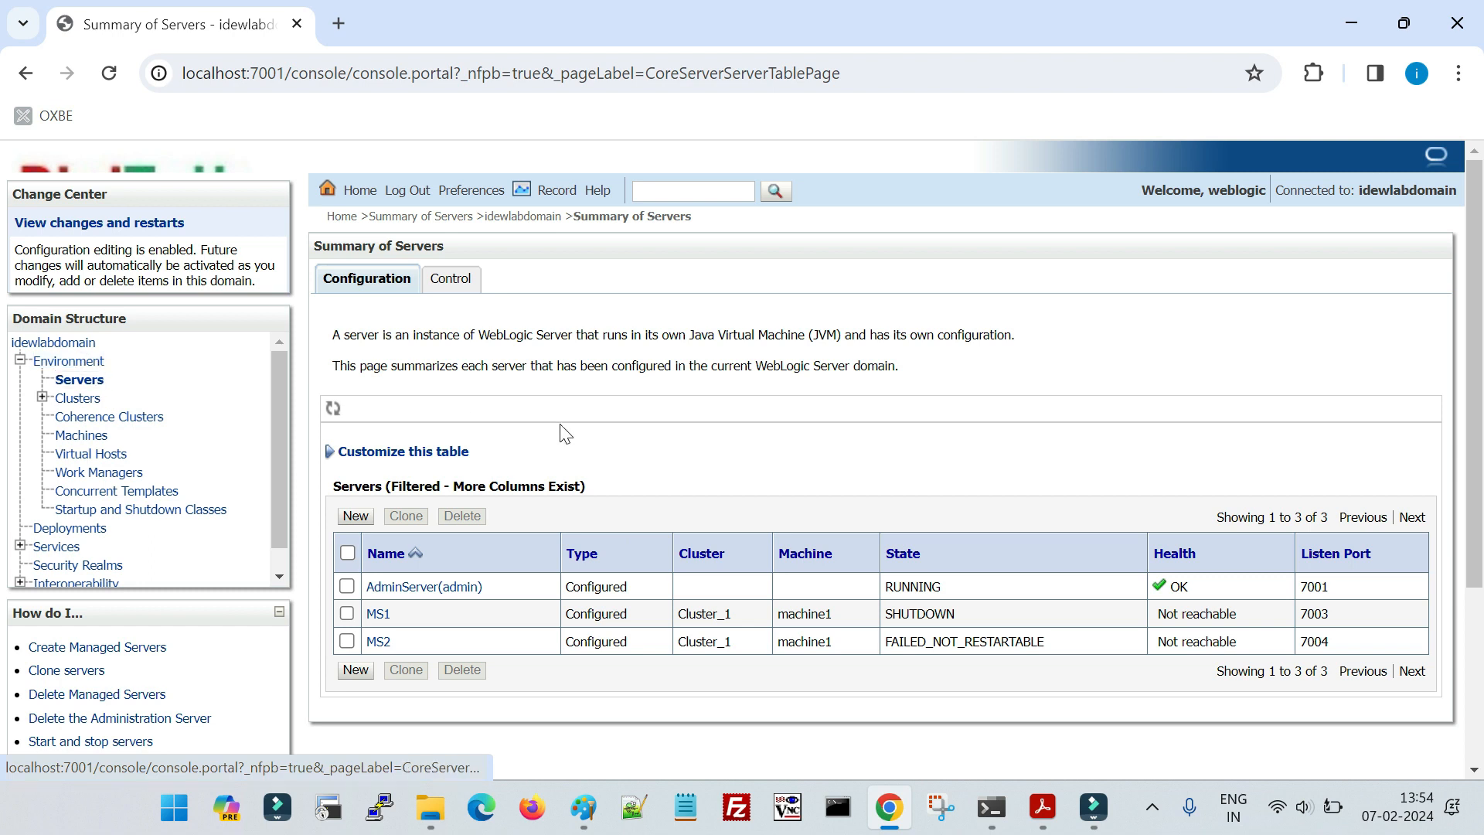
key(alt+Tab)
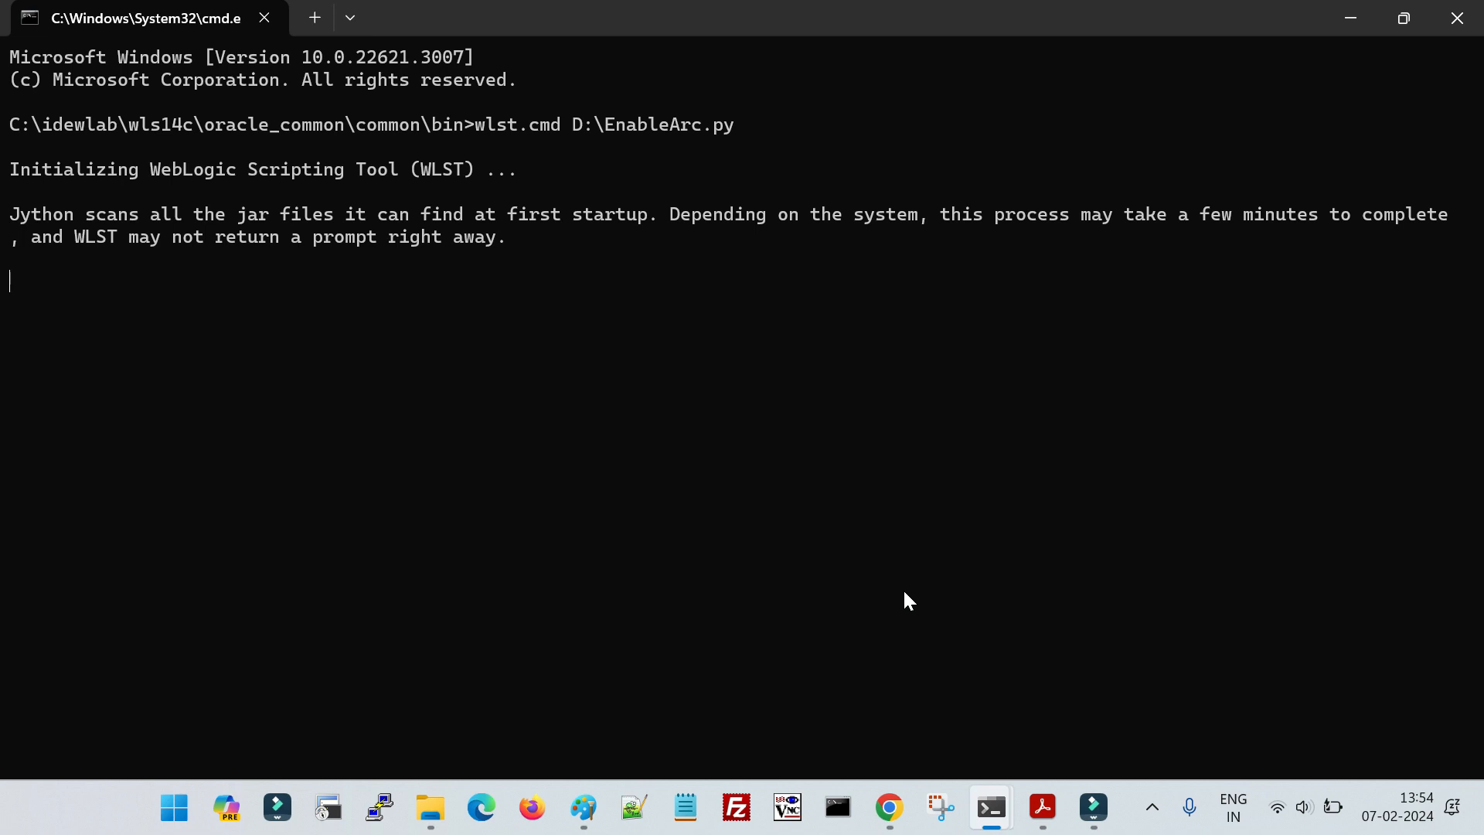
key(alt+Tab)
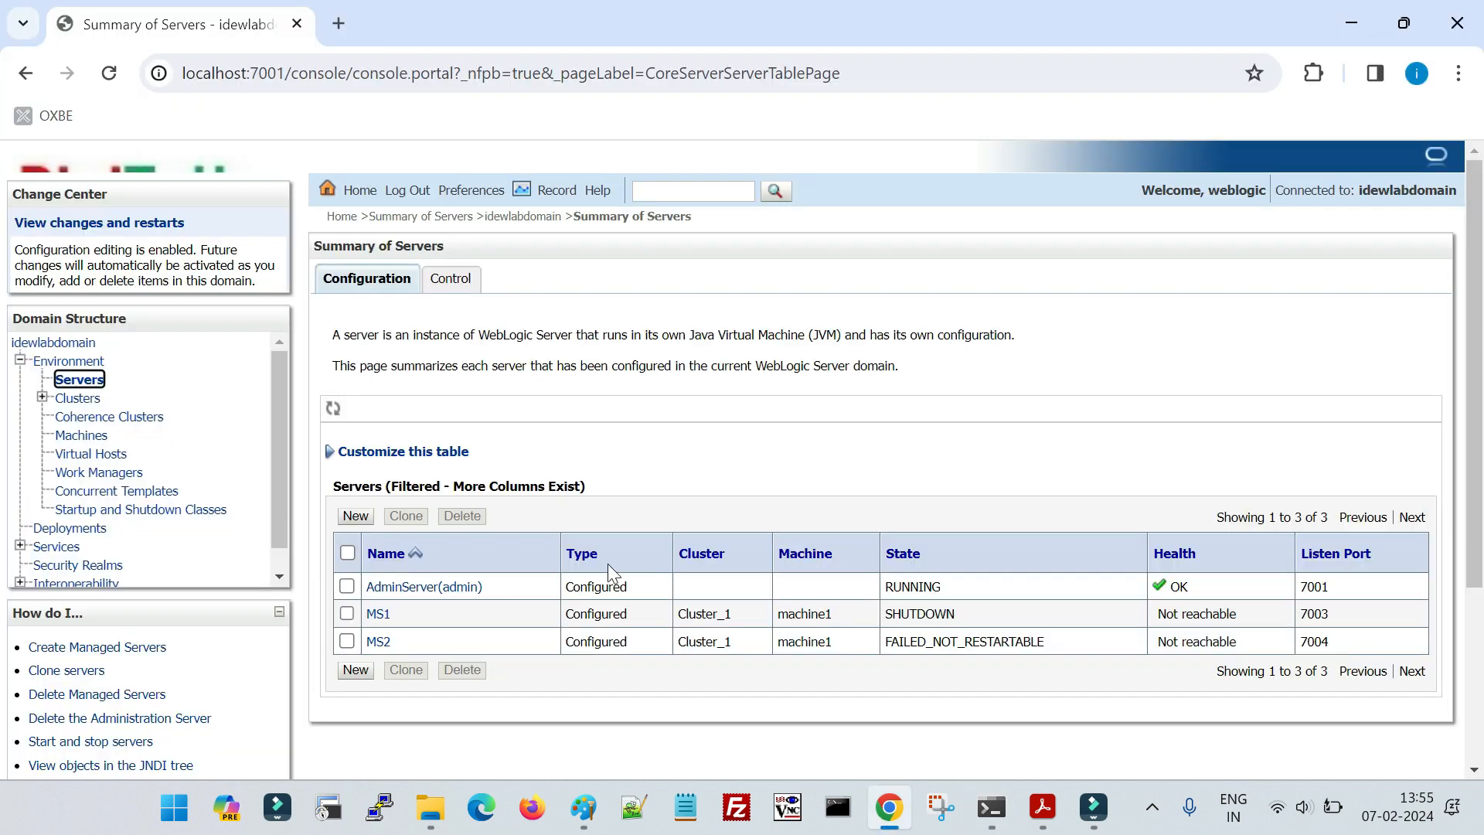
key(alt+Tab)
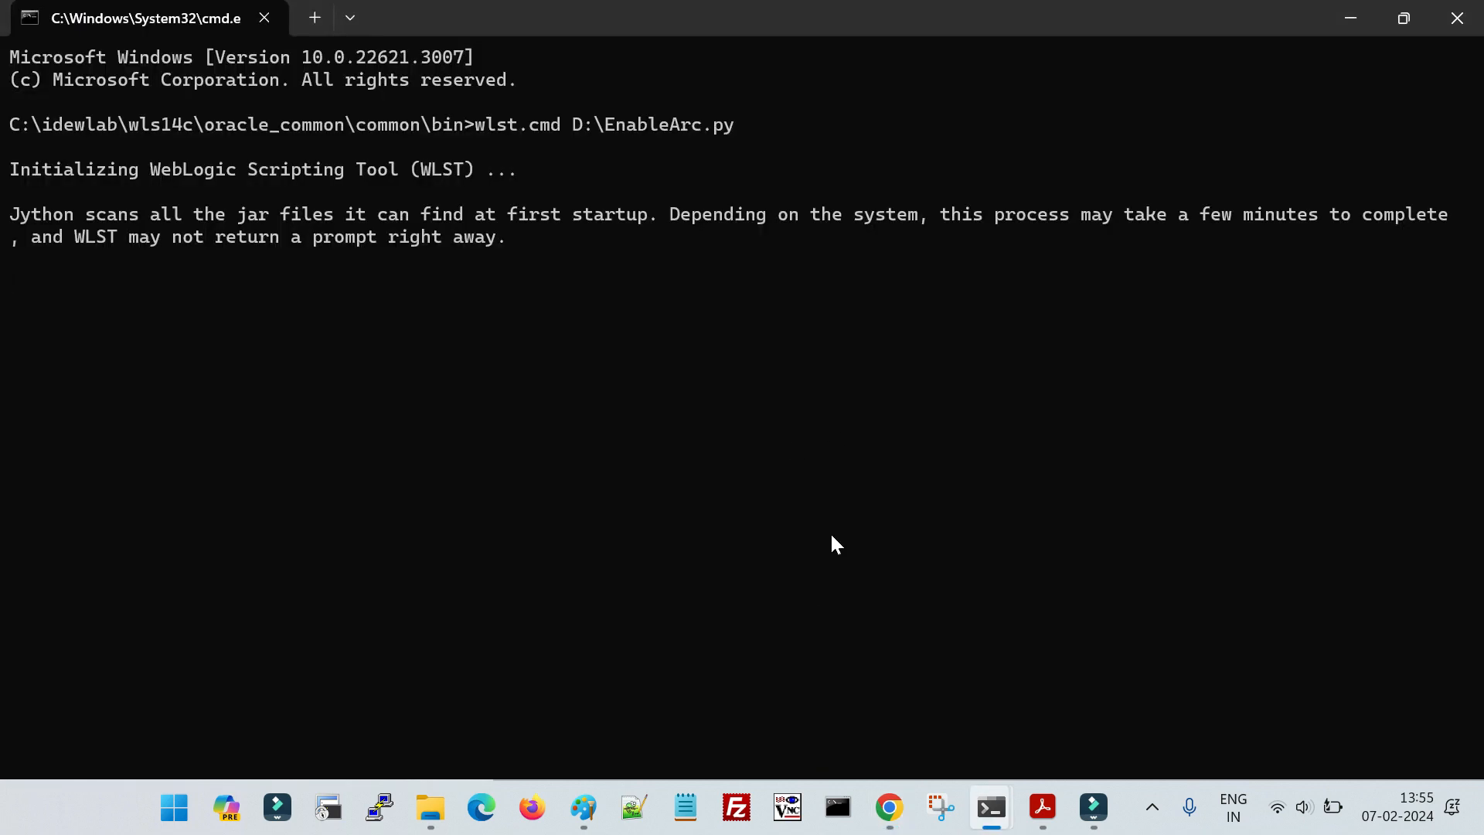
key(alt+Tab)
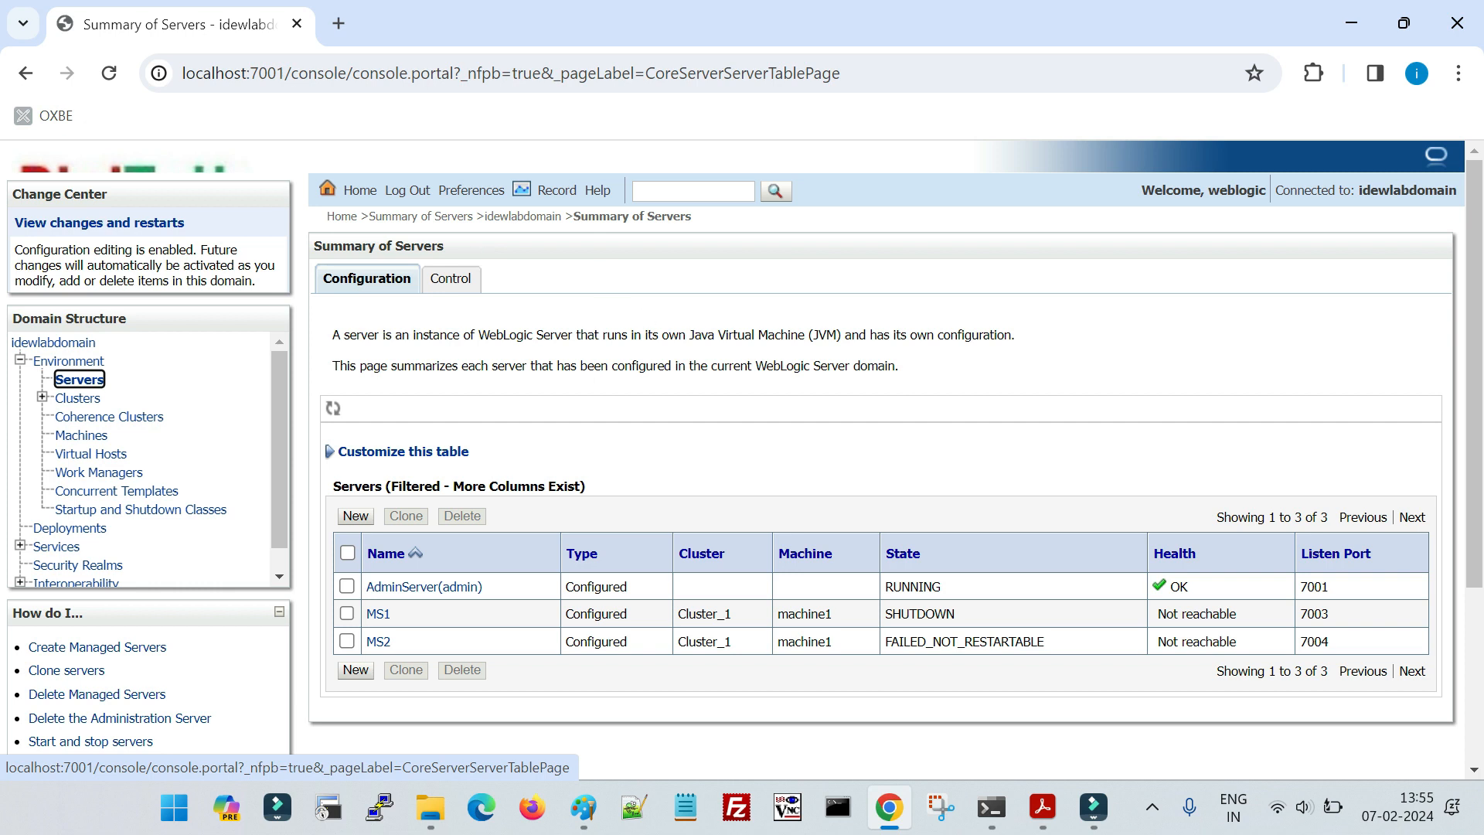
double_click(536, 247)
click(599, 272)
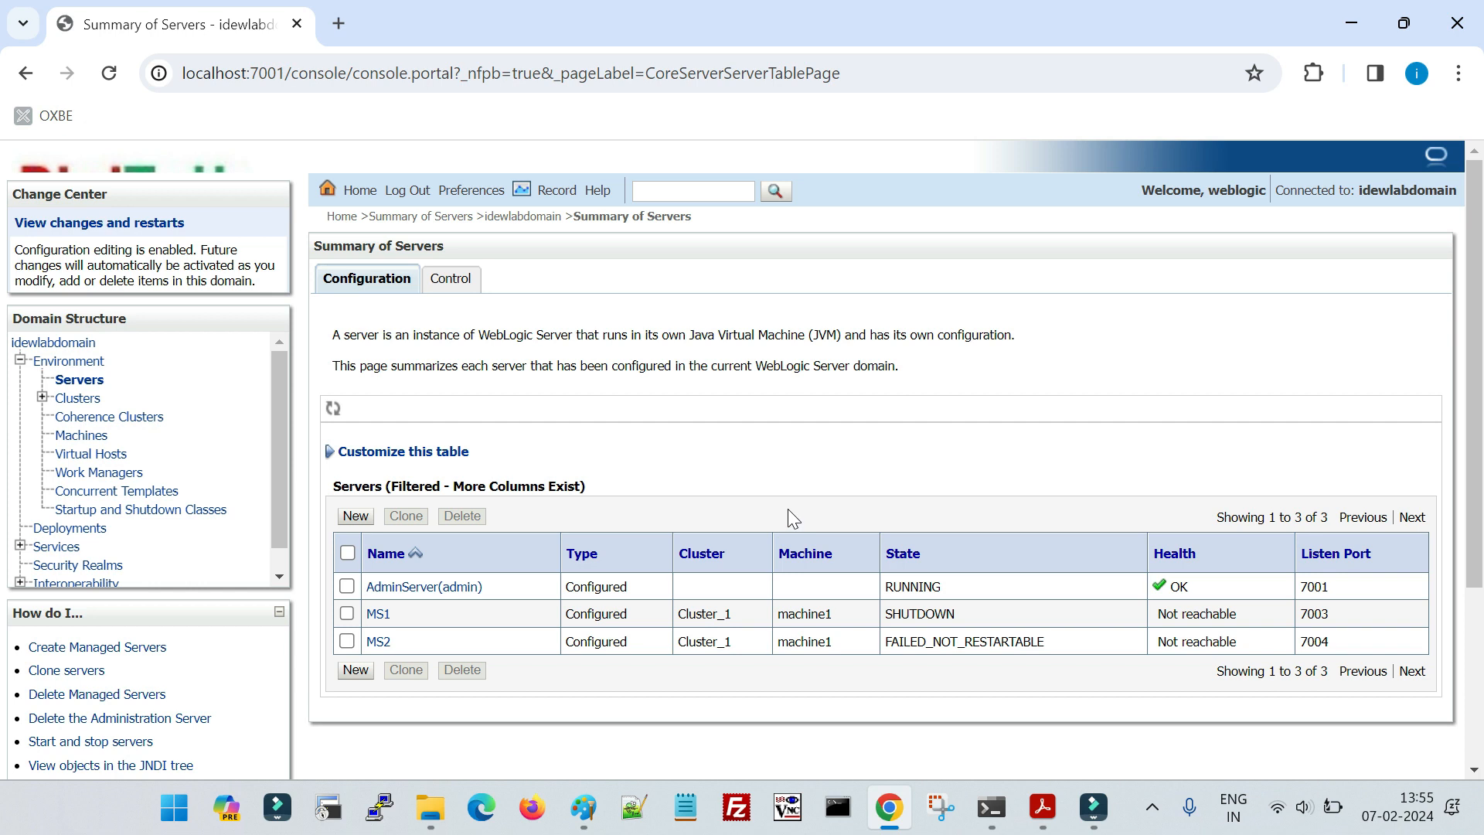
- Switch to the command prompt and review the WLST script's output, particularly the activation line
key(alt+Tab)
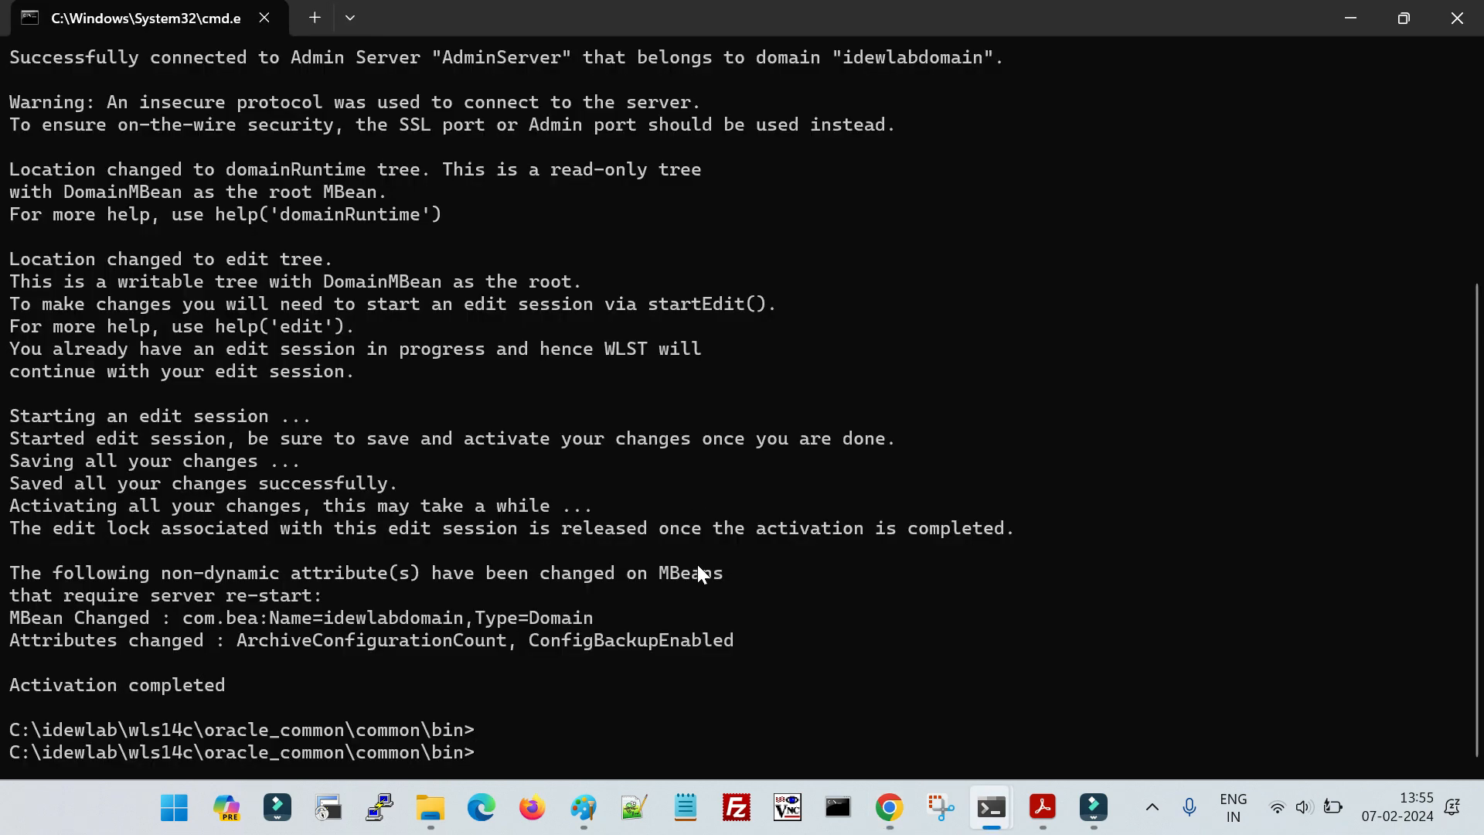
drag(234, 685, 104, 116)
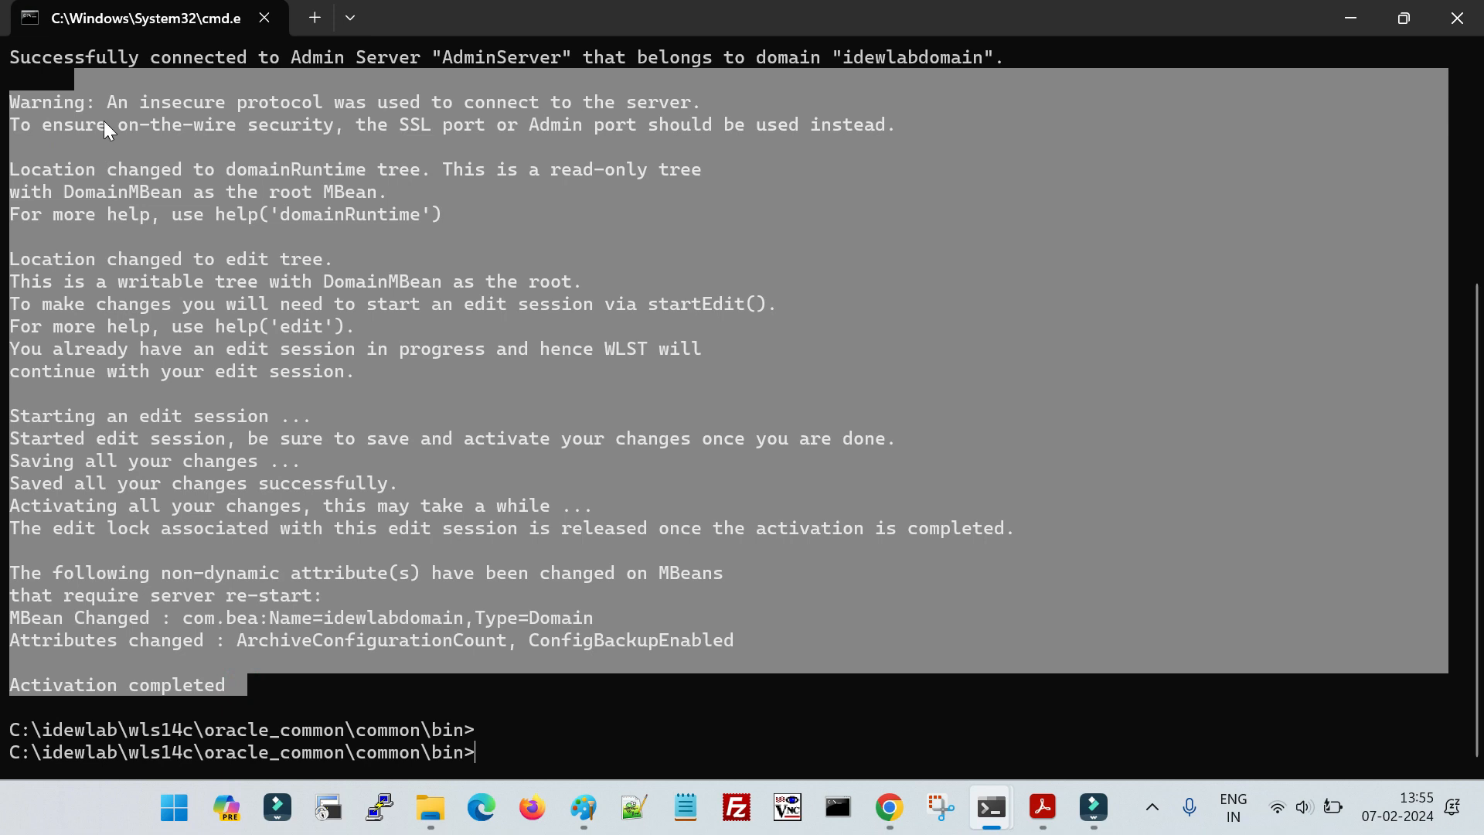
click(286, 475)
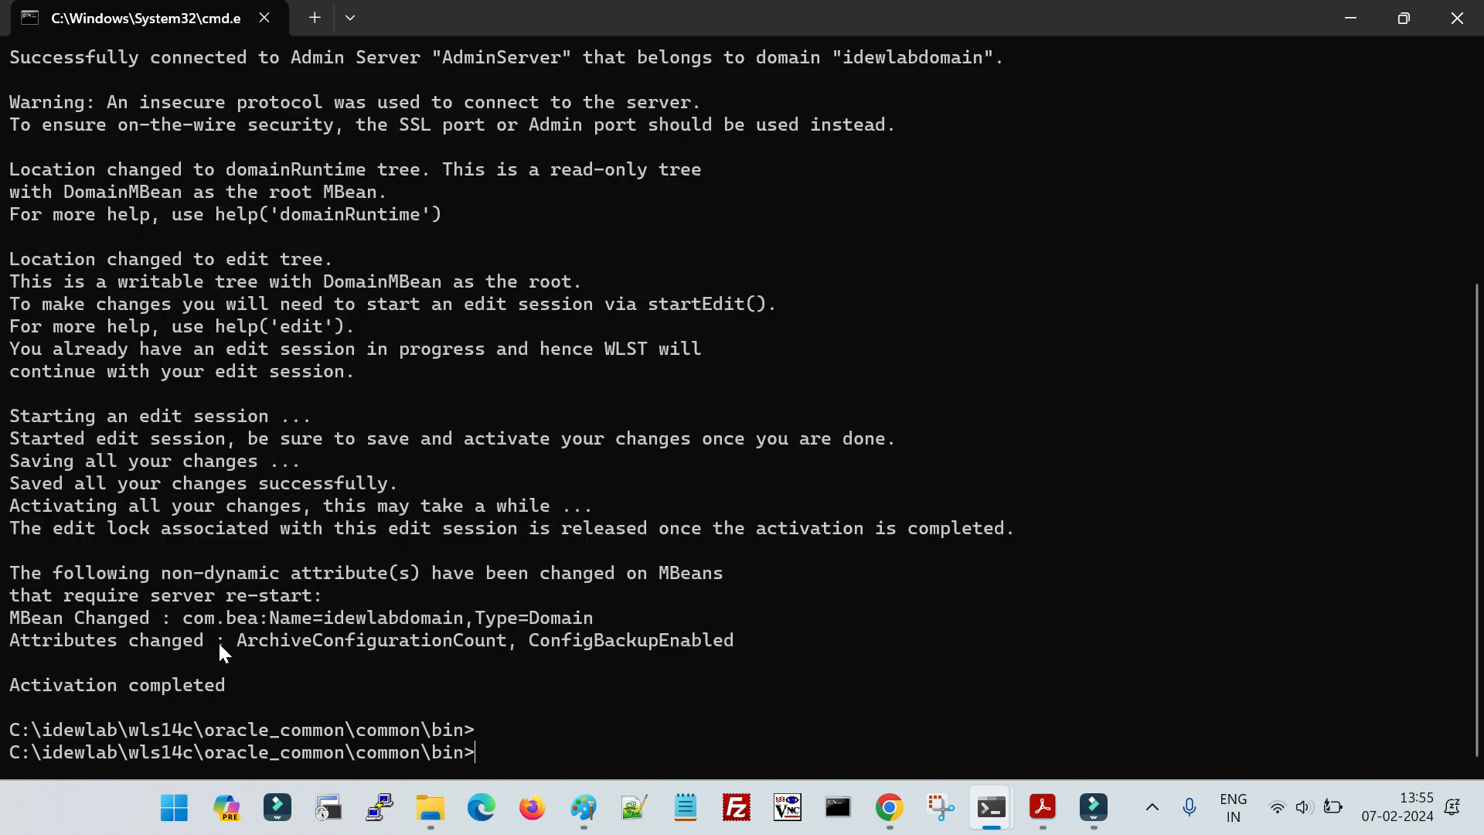
drag(263, 684, 7, 688)
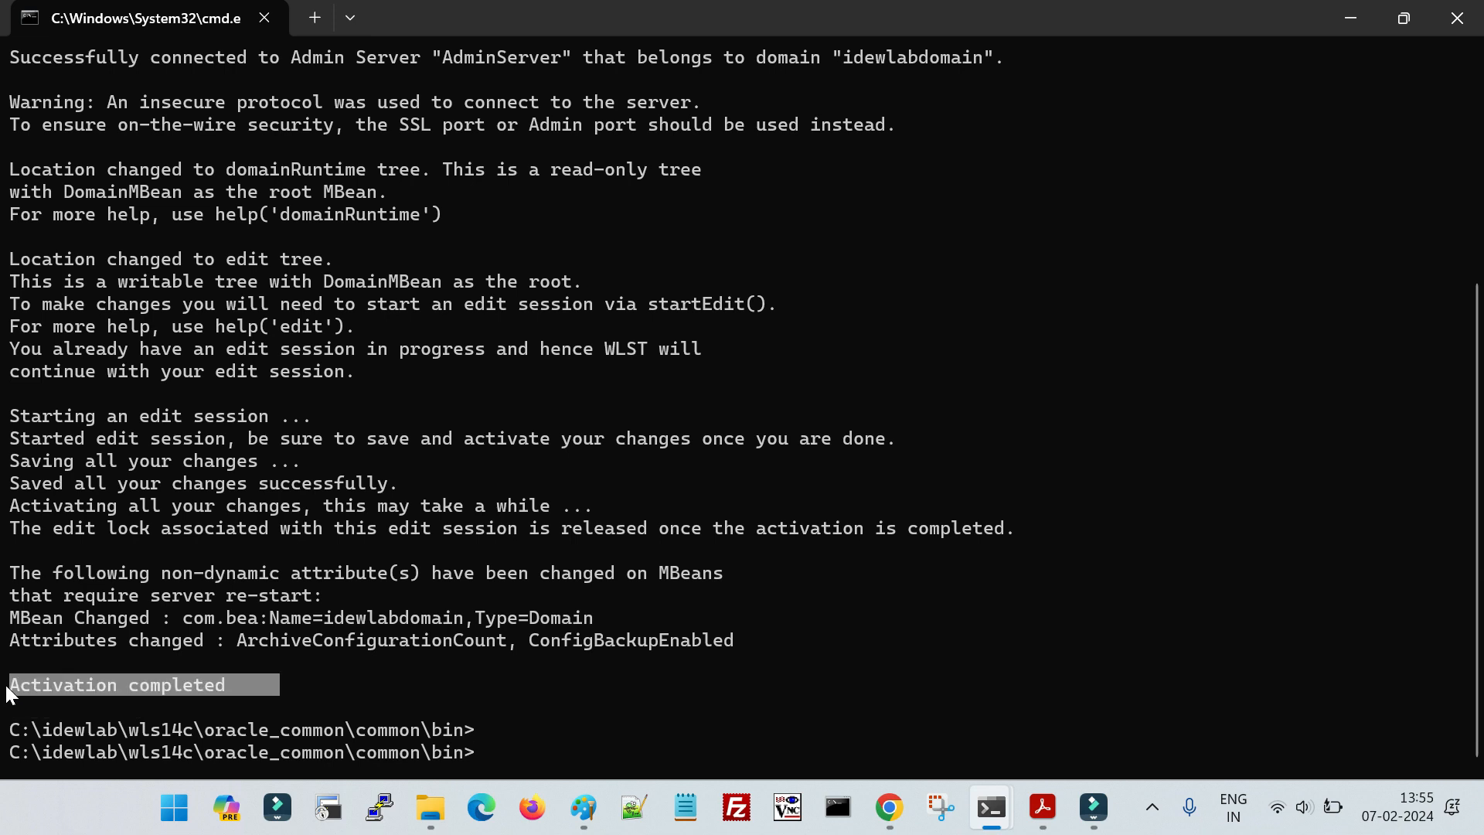
- In the WebLogic console, check Configuration Archive Enabled and Archive Configuration Count in idewlabdomain's advanced general settings
key(alt+Tab)
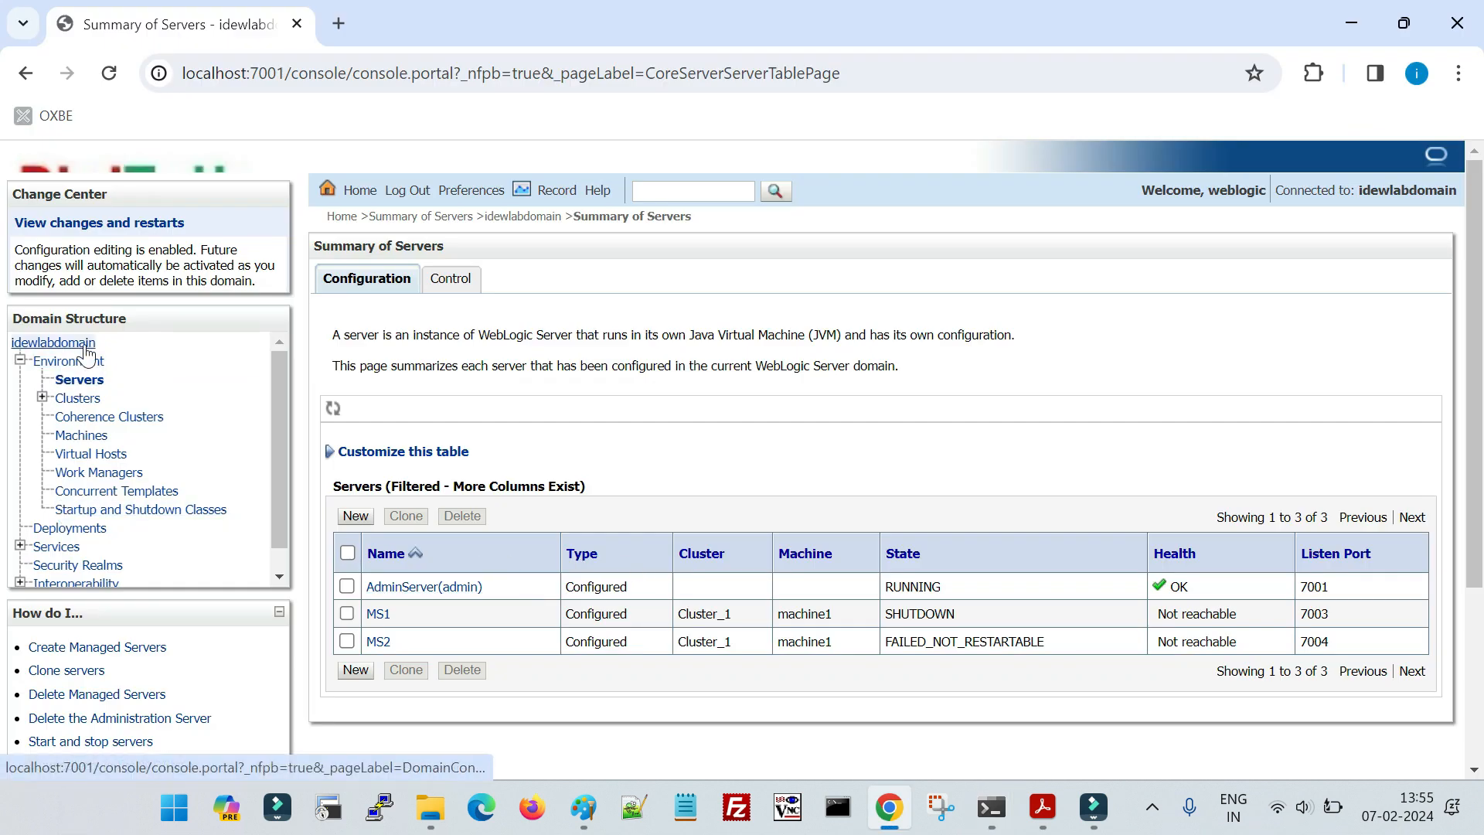
click(52, 343)
scroll(477, 557, down, 5)
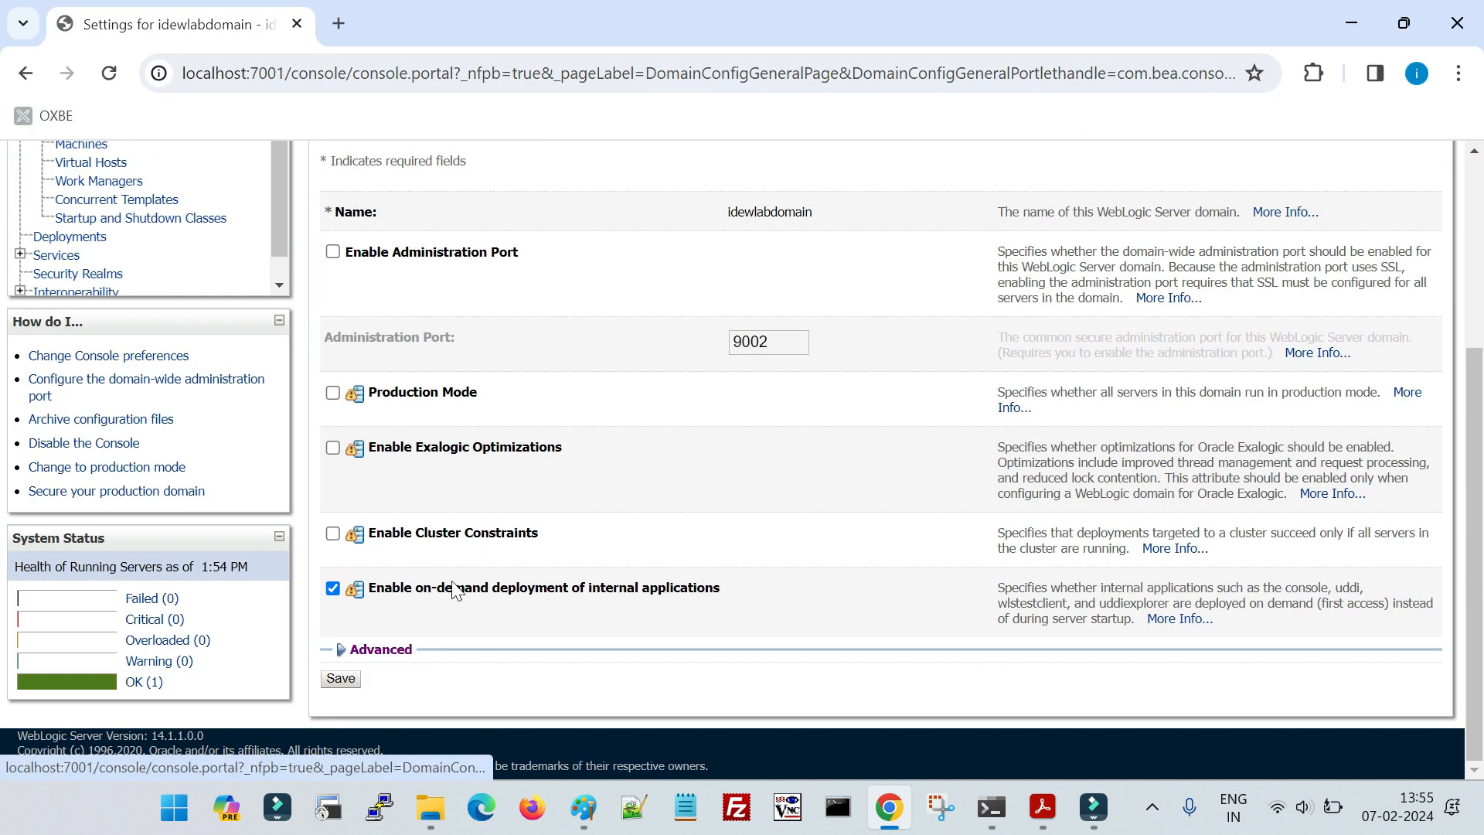
click(400, 648)
scroll(509, 643, down, 12)
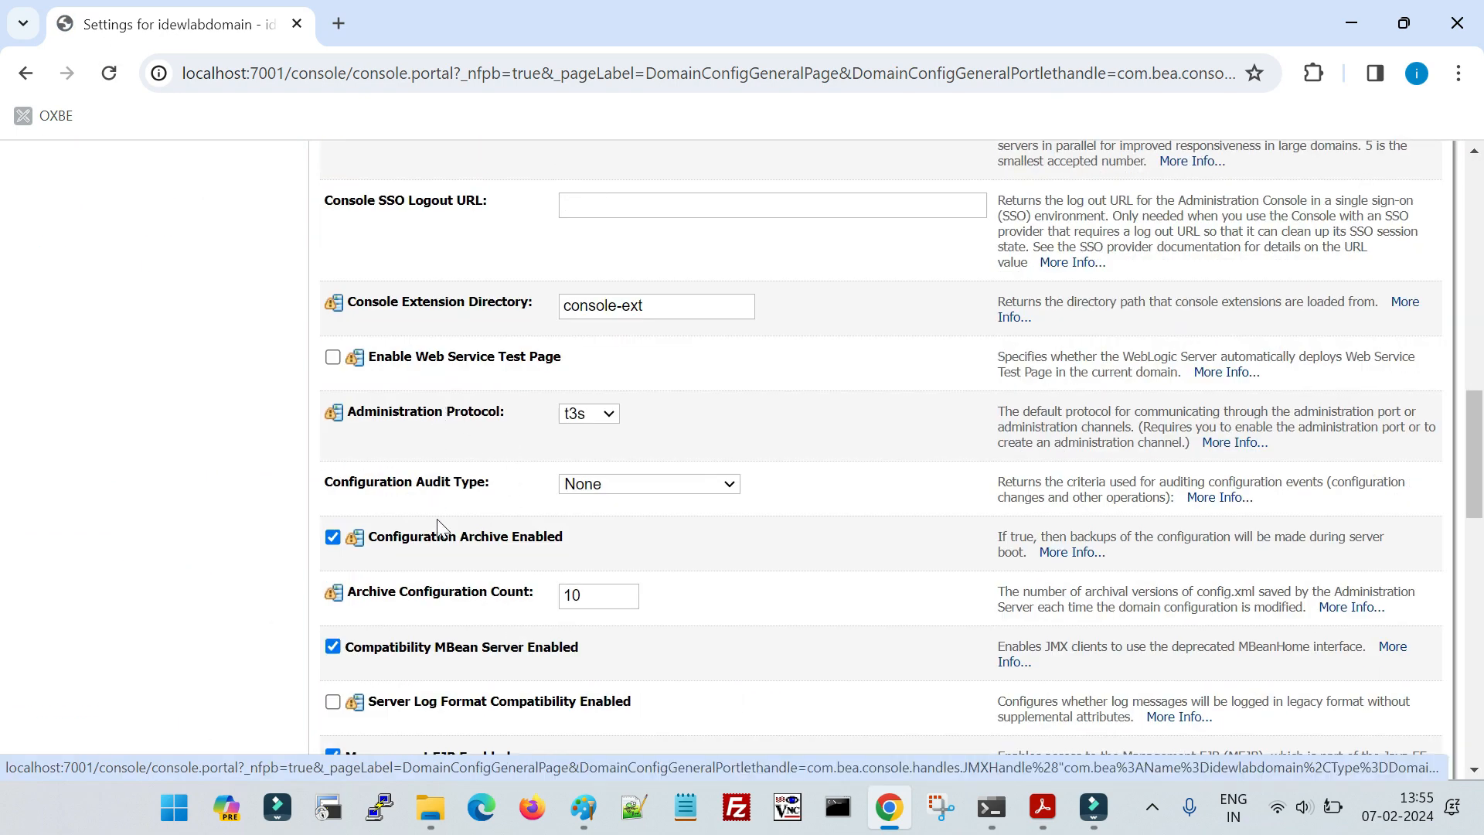
scroll(441, 532, down, 1)
double_click(584, 482)
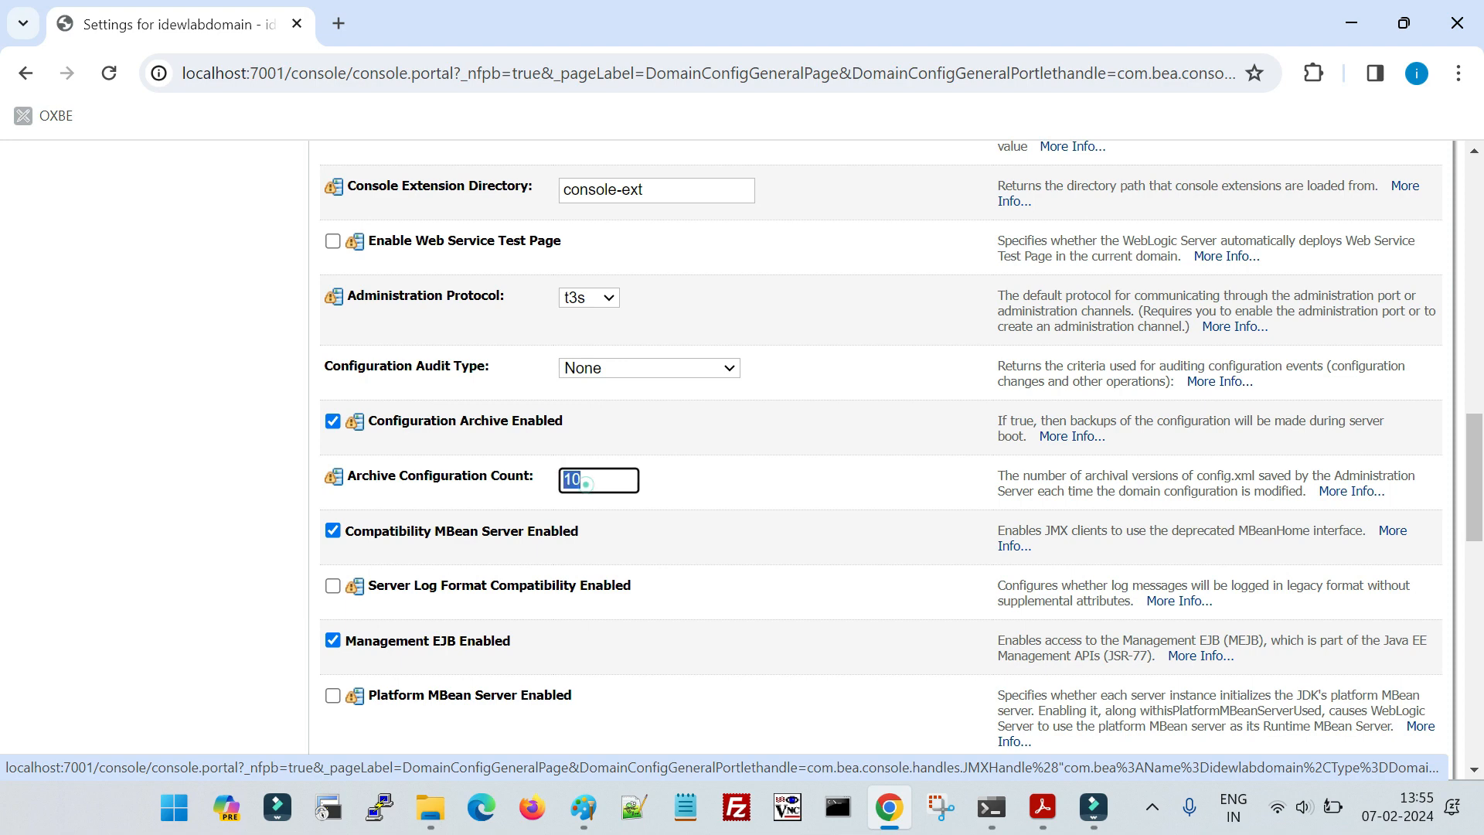
key(alt+Tab)
key(alt+Tab)
middle_click(676, 551)
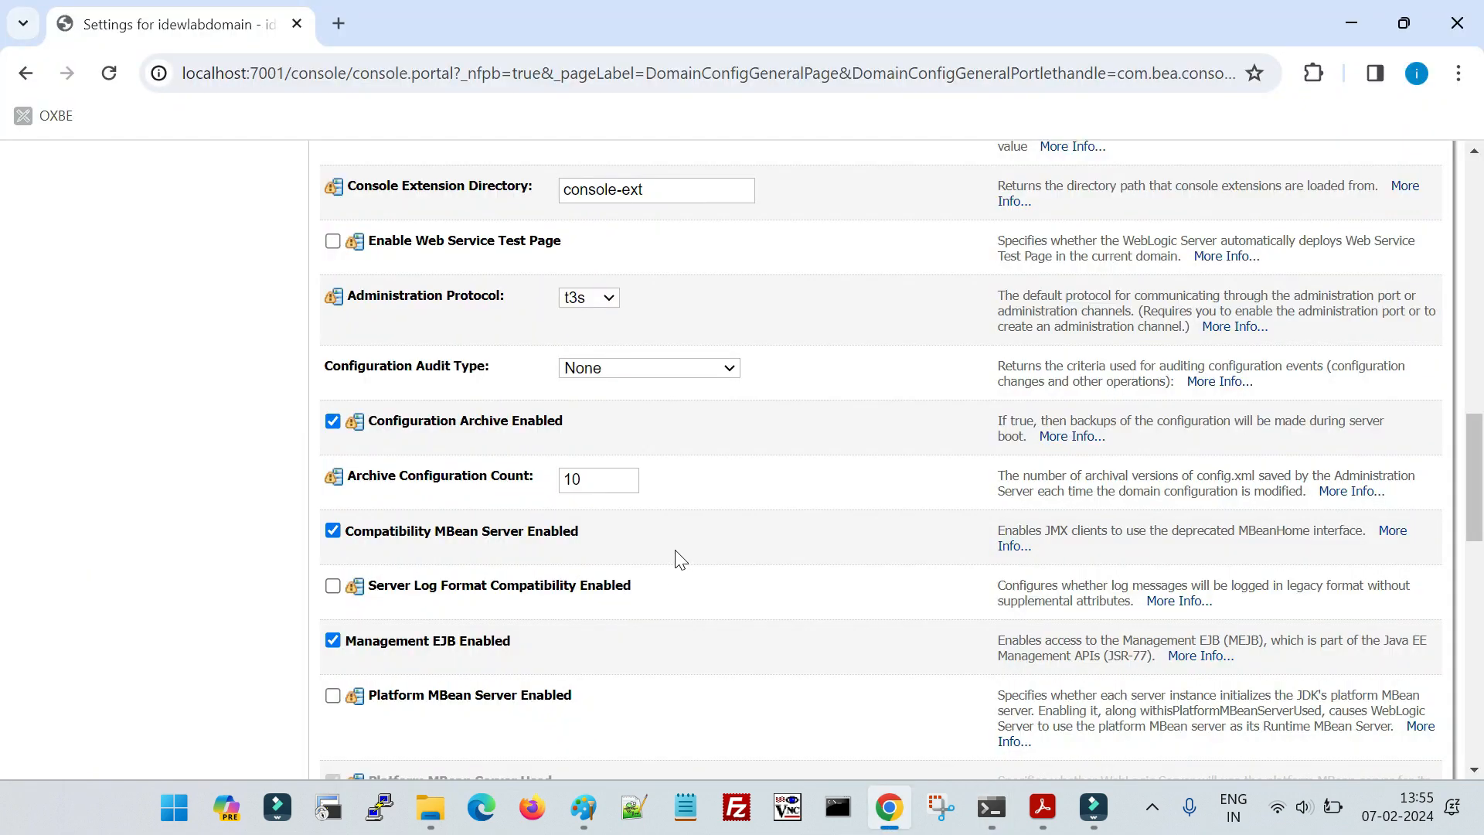
- Open the console's Servers summary, and switch to the command window running the Admin Server
scroll(439, 537, up, 10)
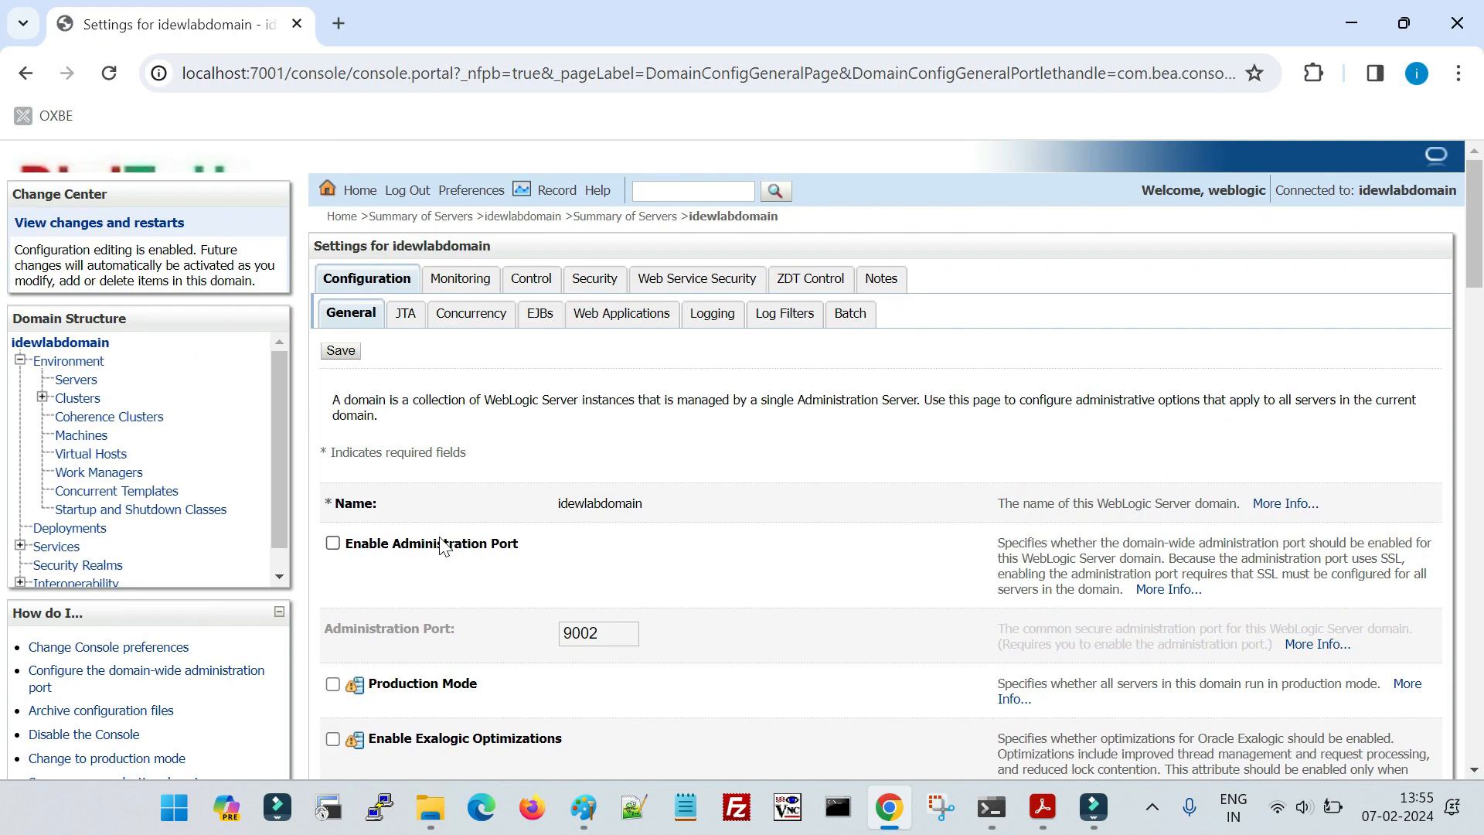
click(76, 379)
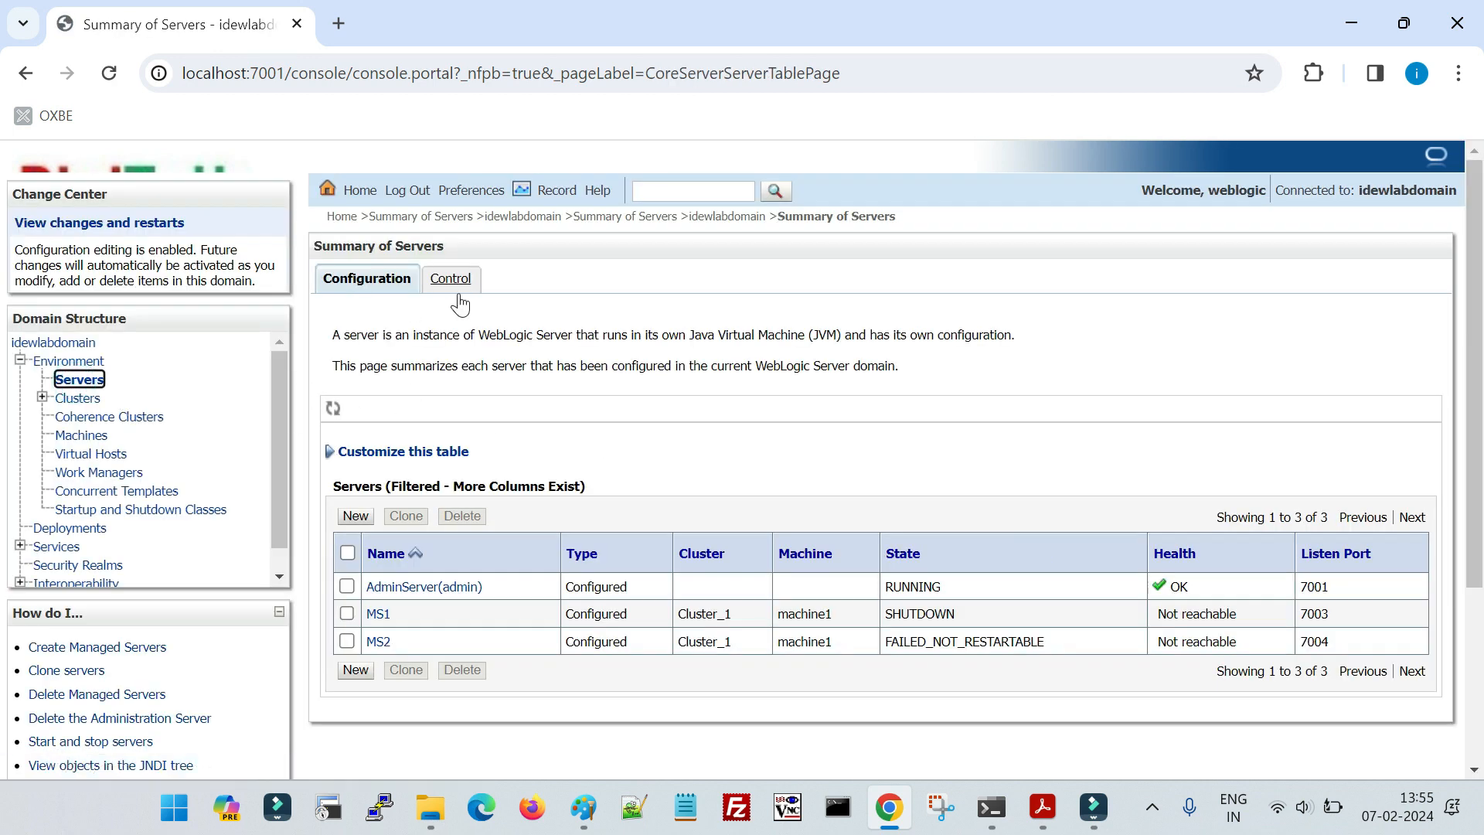
click(1006, 808)
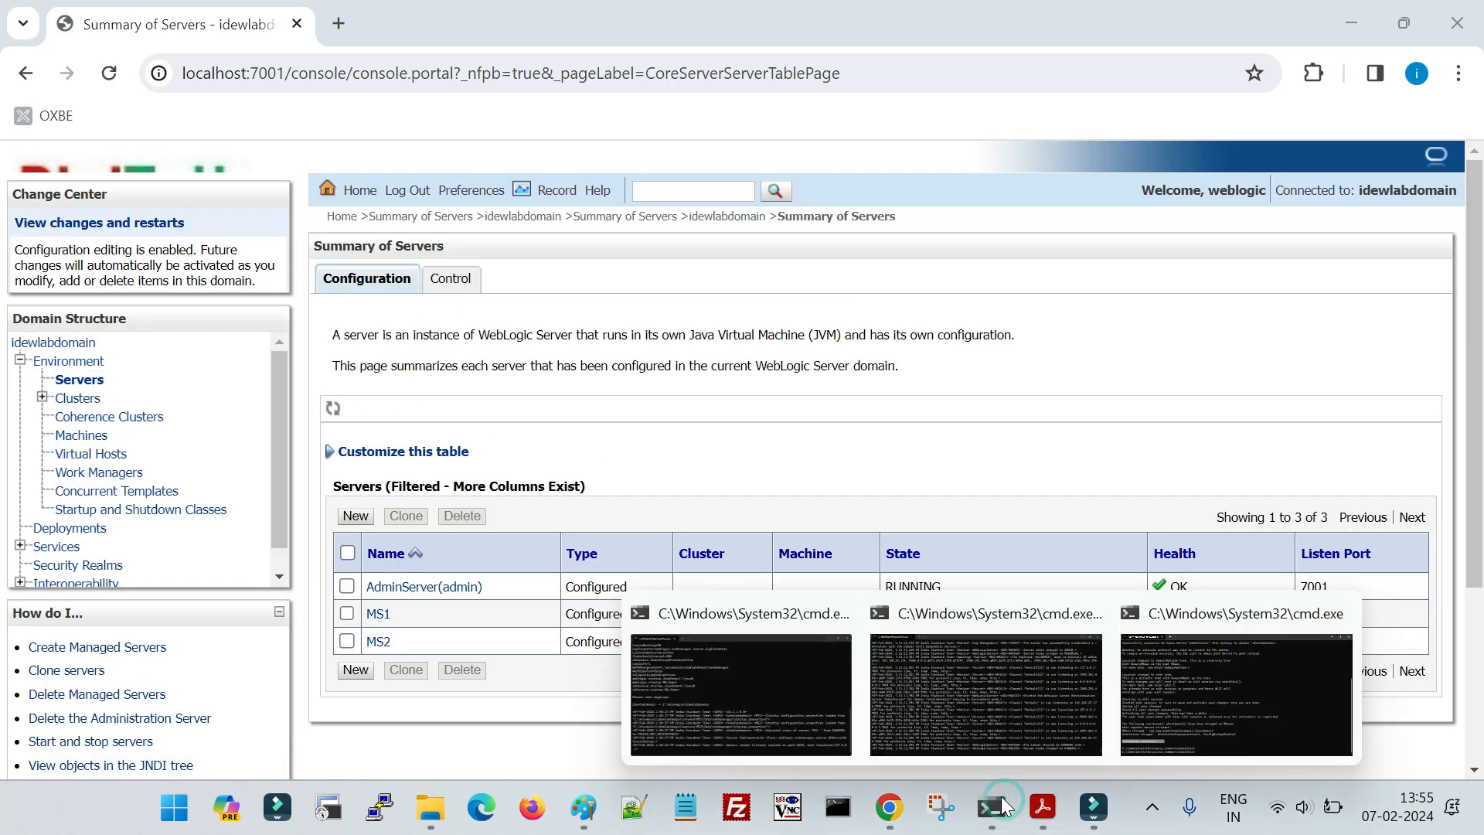
click(990, 695)
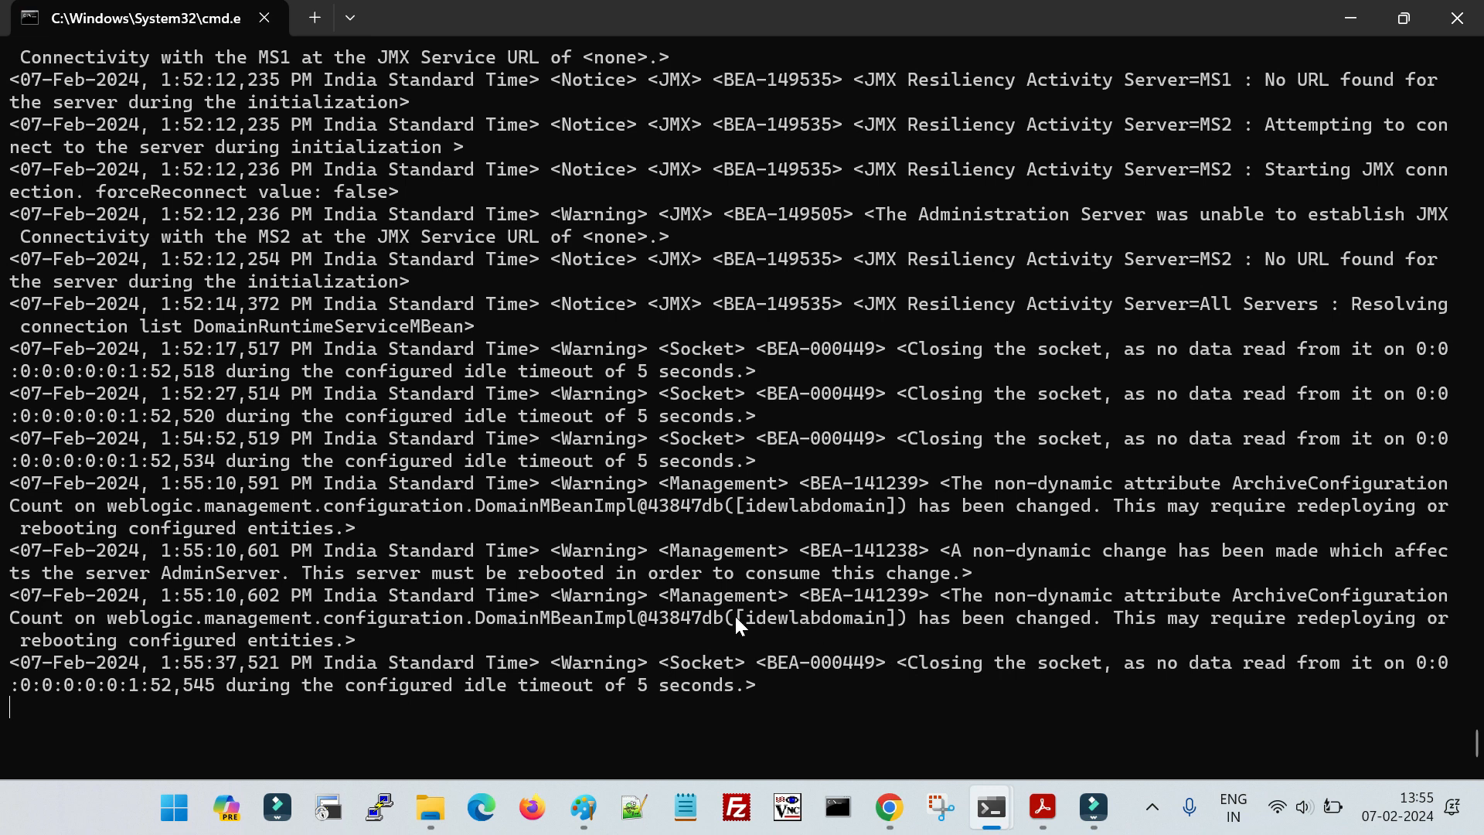
- Stop the running Admin Server in its command window and start it again with the previous start command
key(ctrl+c)
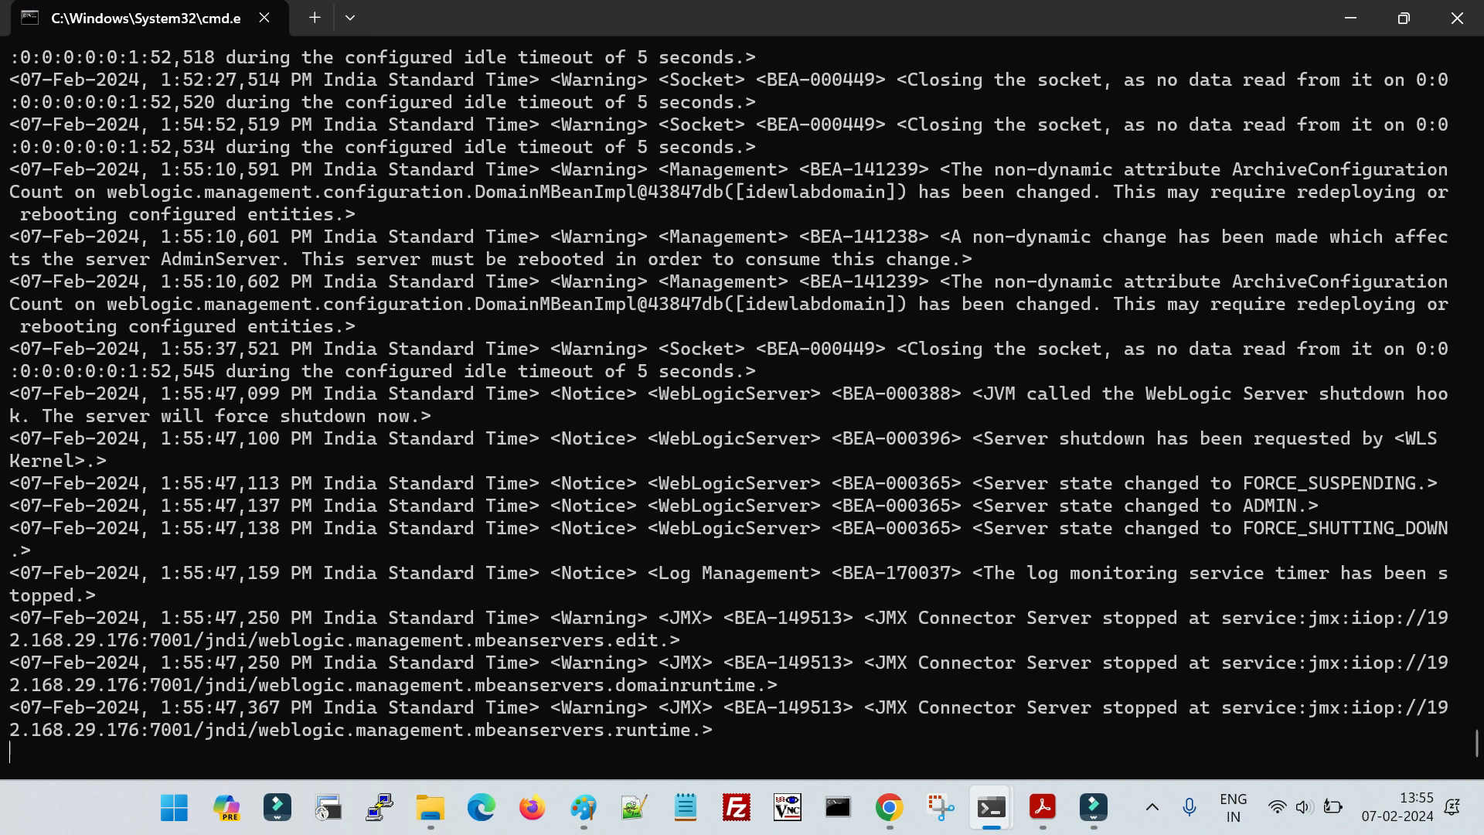
key(ctrl+c)
key(Up)
key(Return)
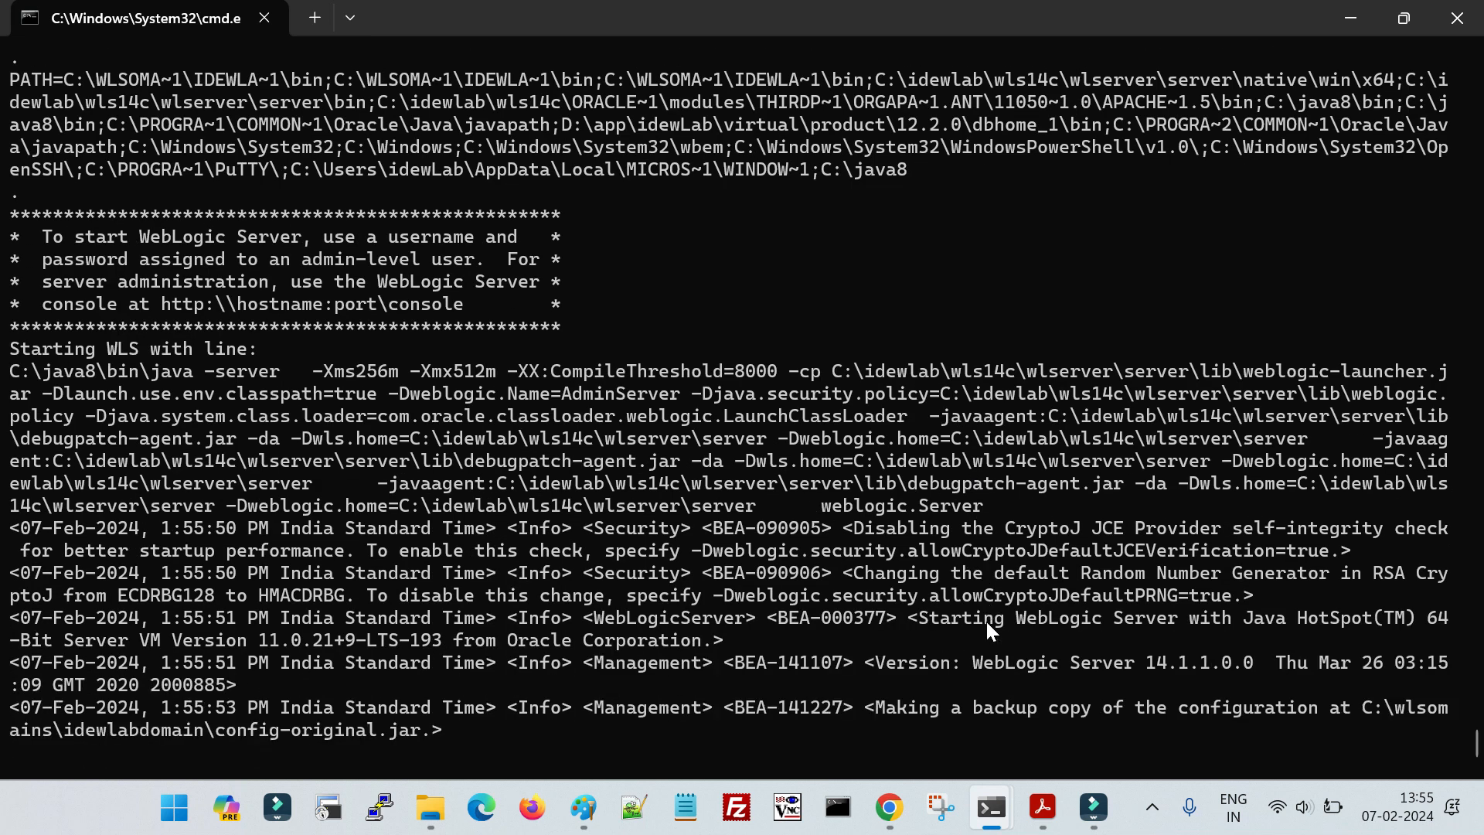
- In File Explorer, sort the idewlabdomain folder by date modified and check the contents of its configArchive folder
mouse_move(443, 794)
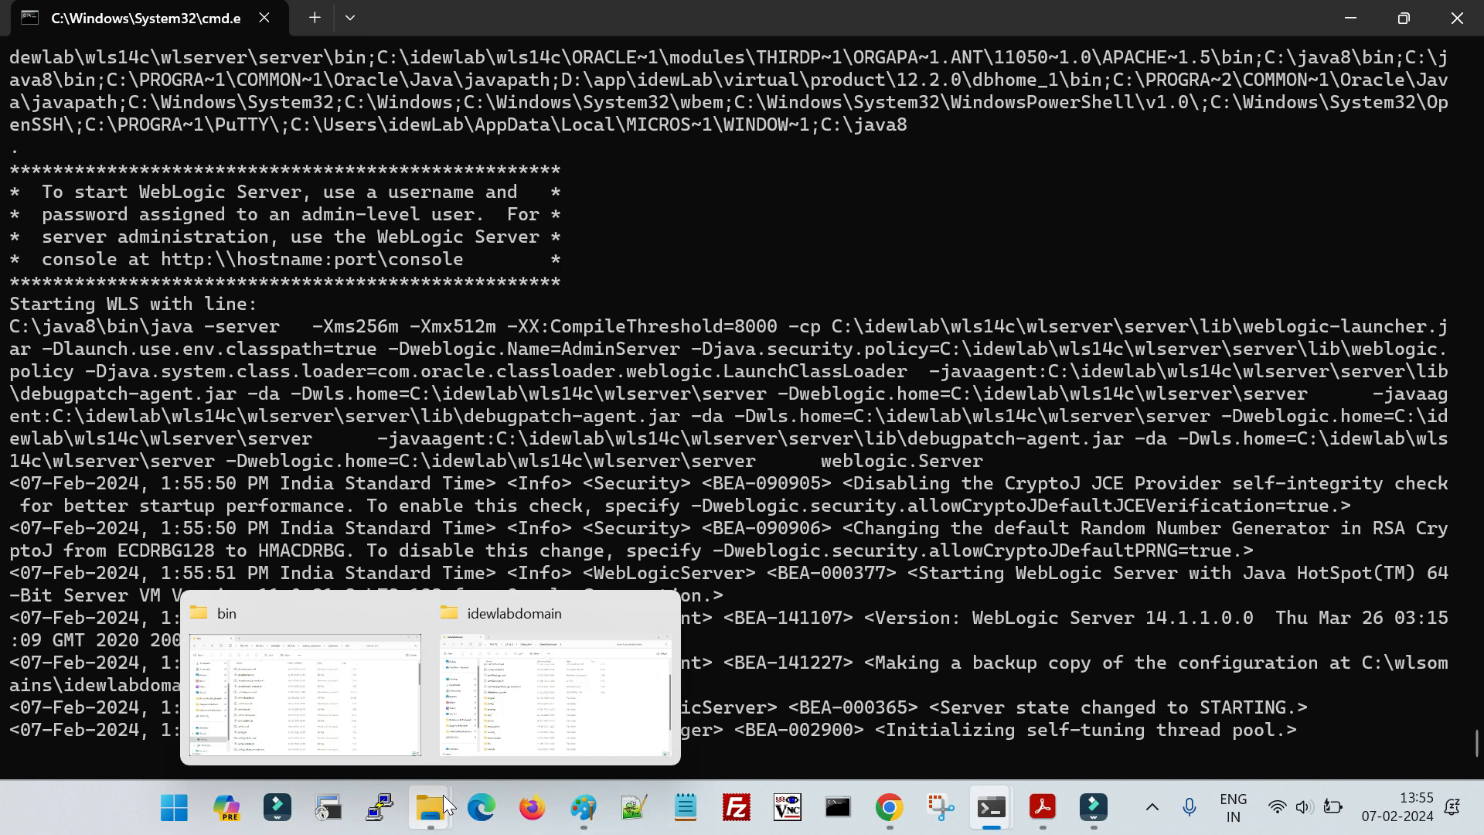
click(573, 672)
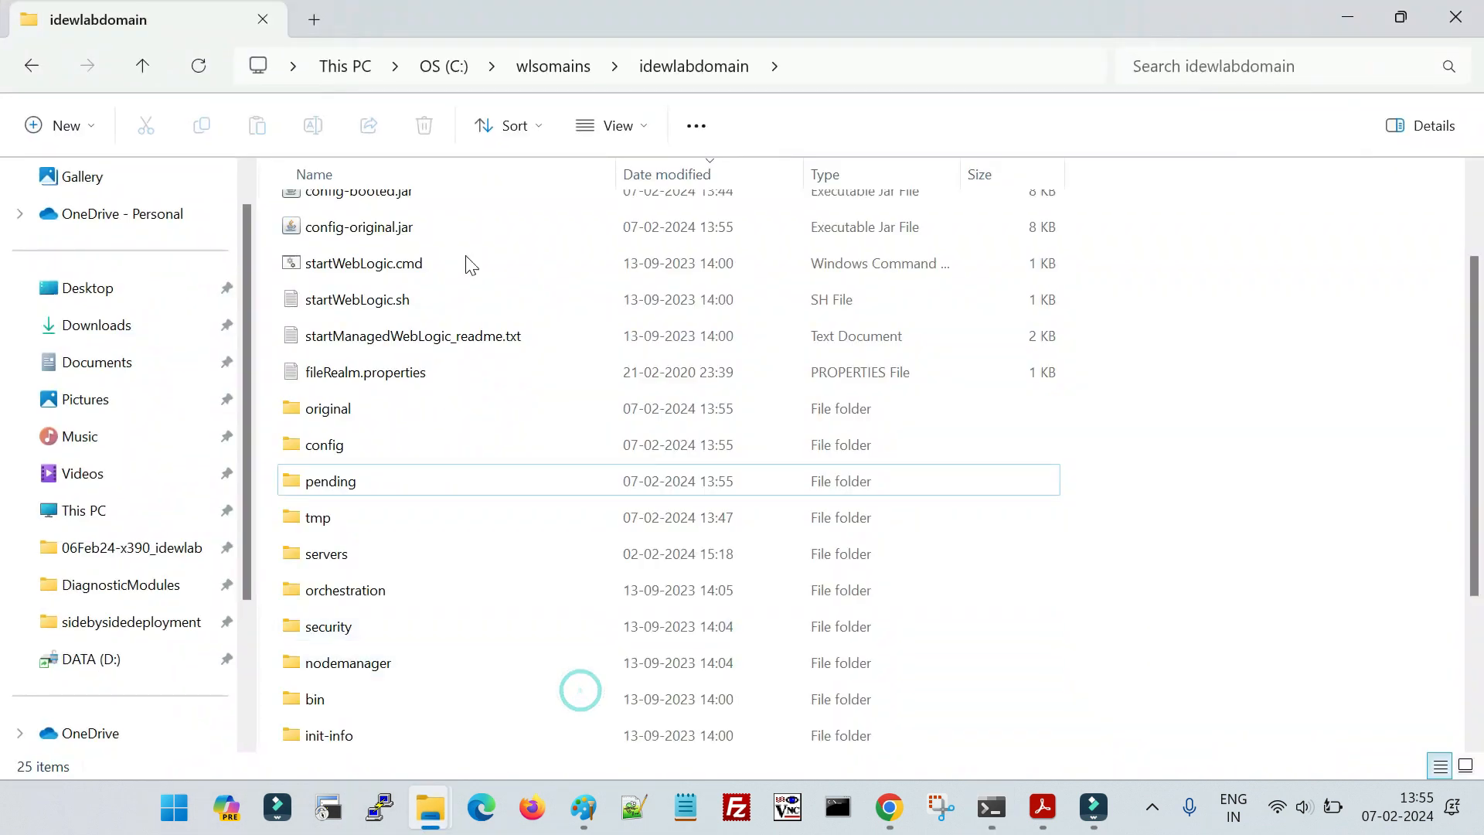
click(643, 171)
click(502, 330)
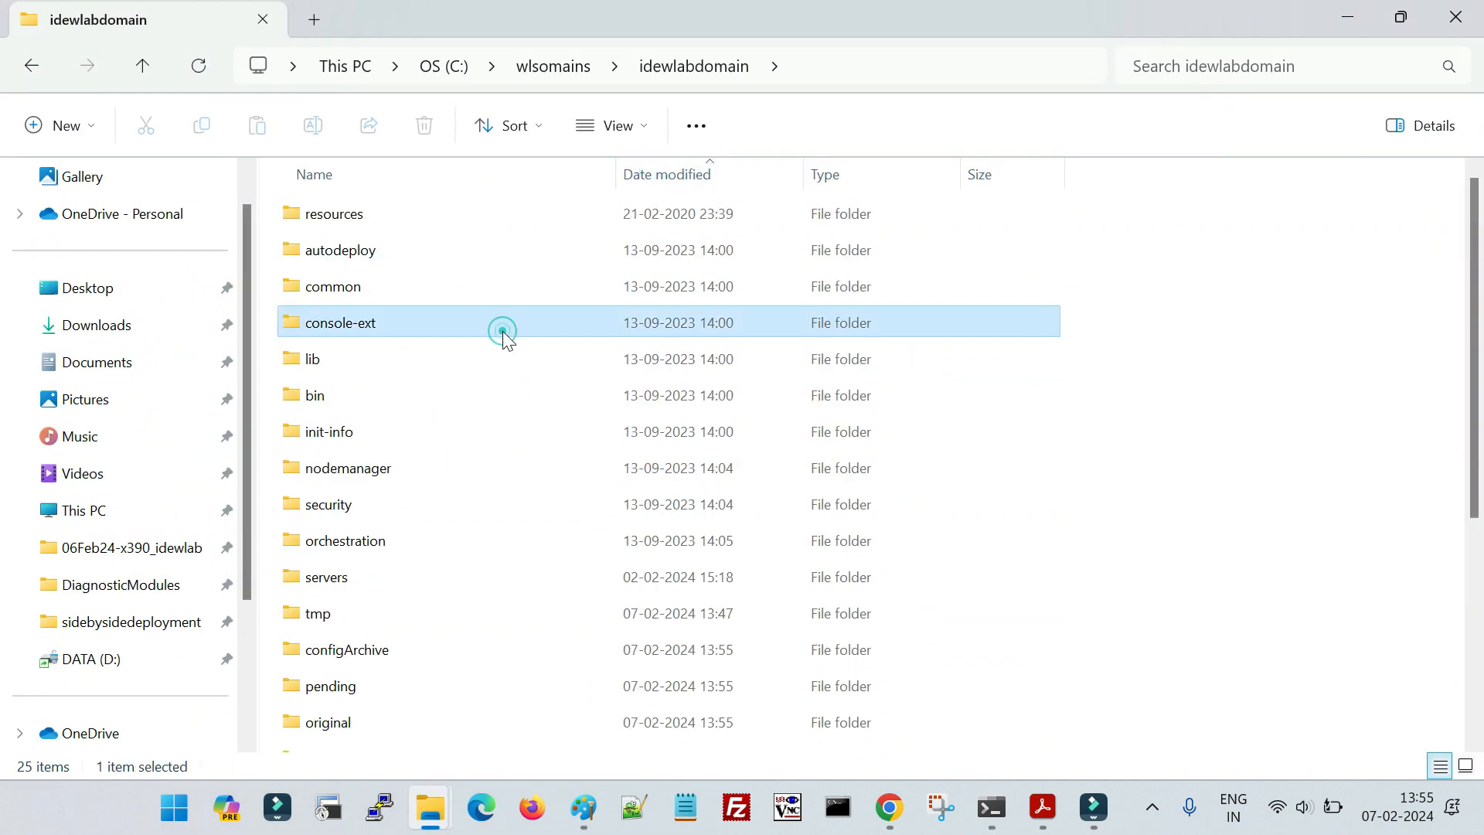
double_click(392, 653)
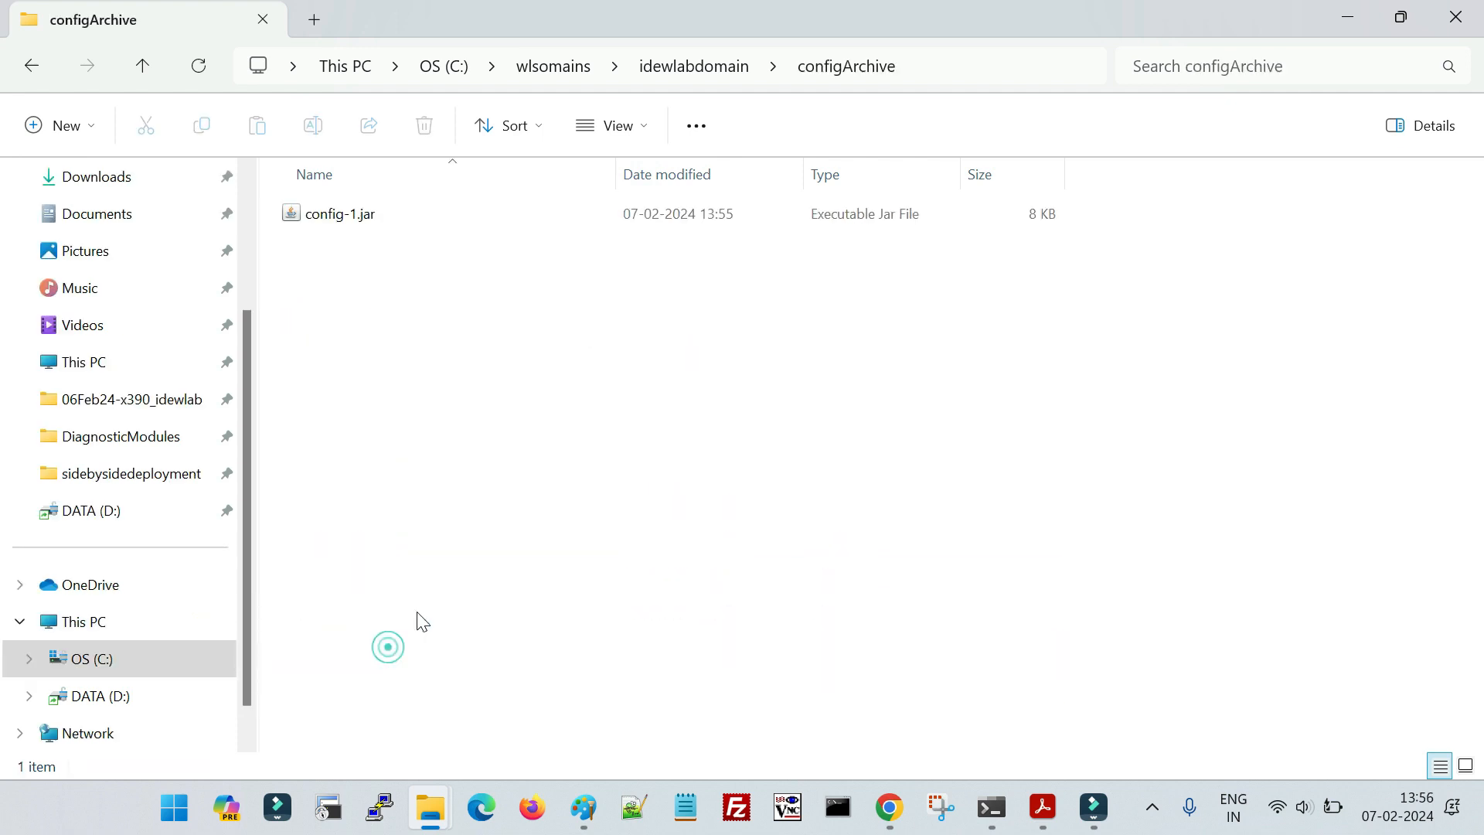
click(34, 67)
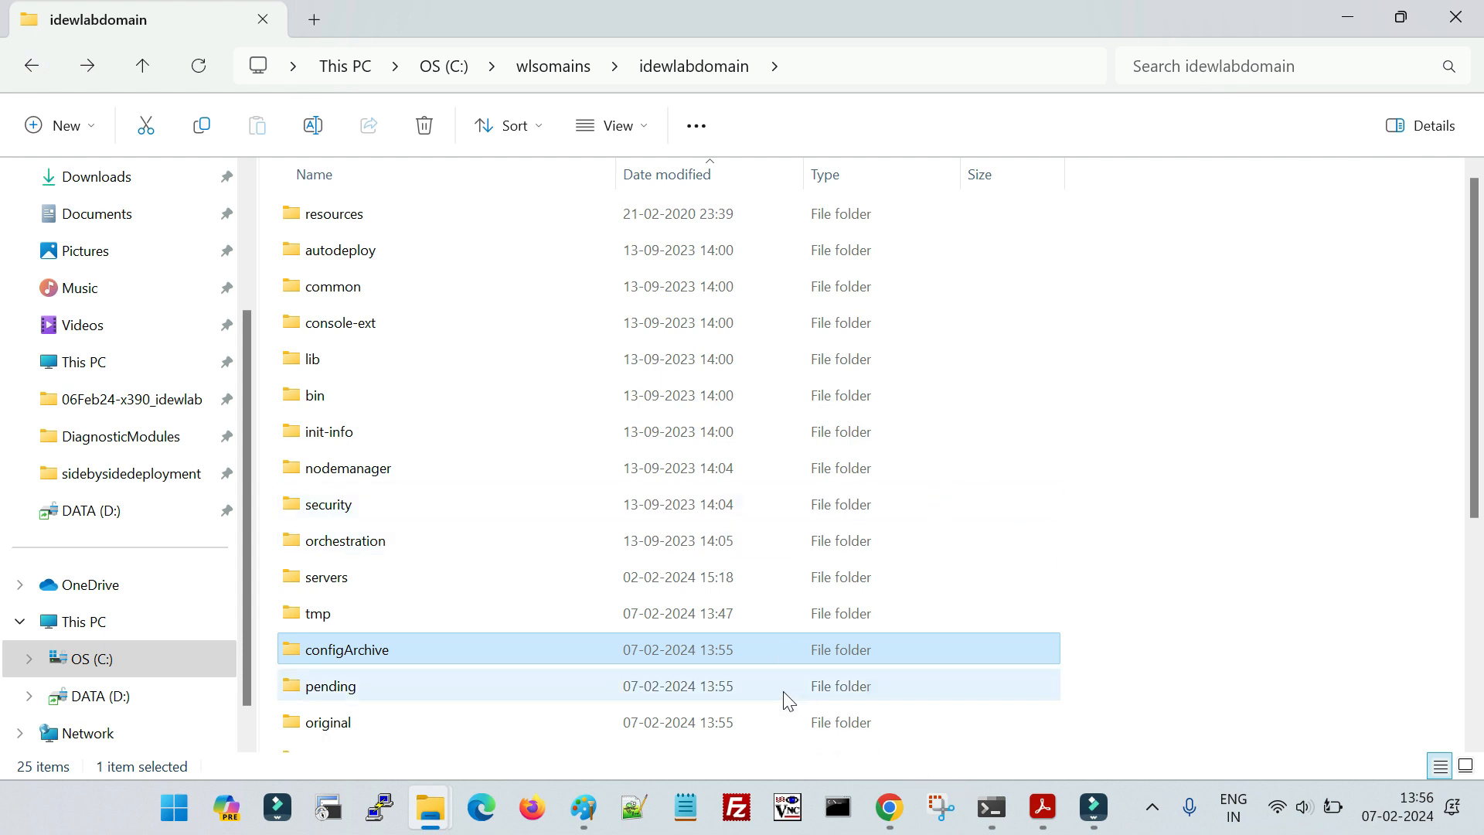
- Check the Admin Server's startup output in its command window, and switch back to the WebLogic console in Chrome
mouse_move(1000, 821)
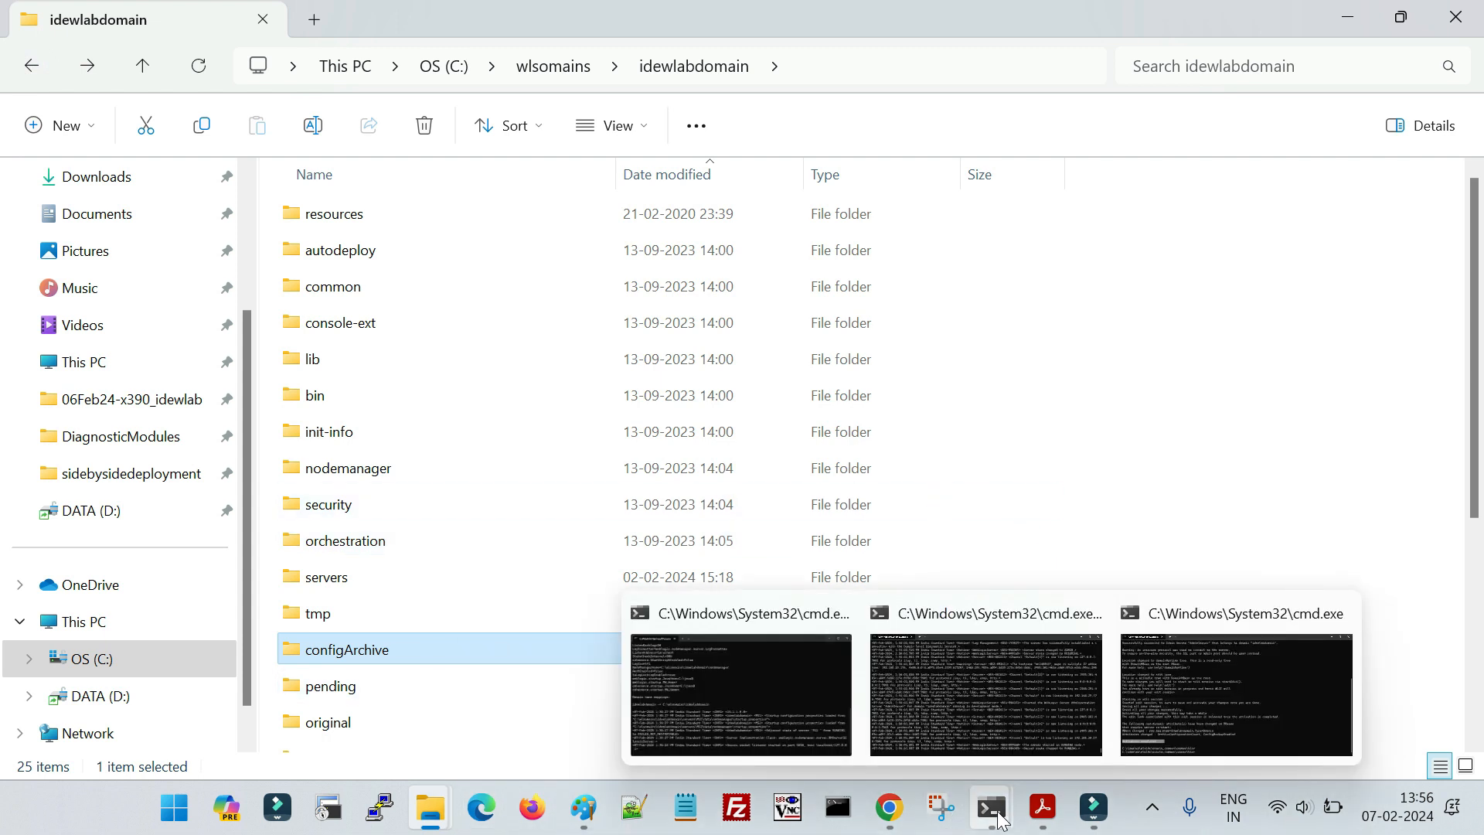
click(1224, 718)
mouse_move(992, 807)
click(875, 647)
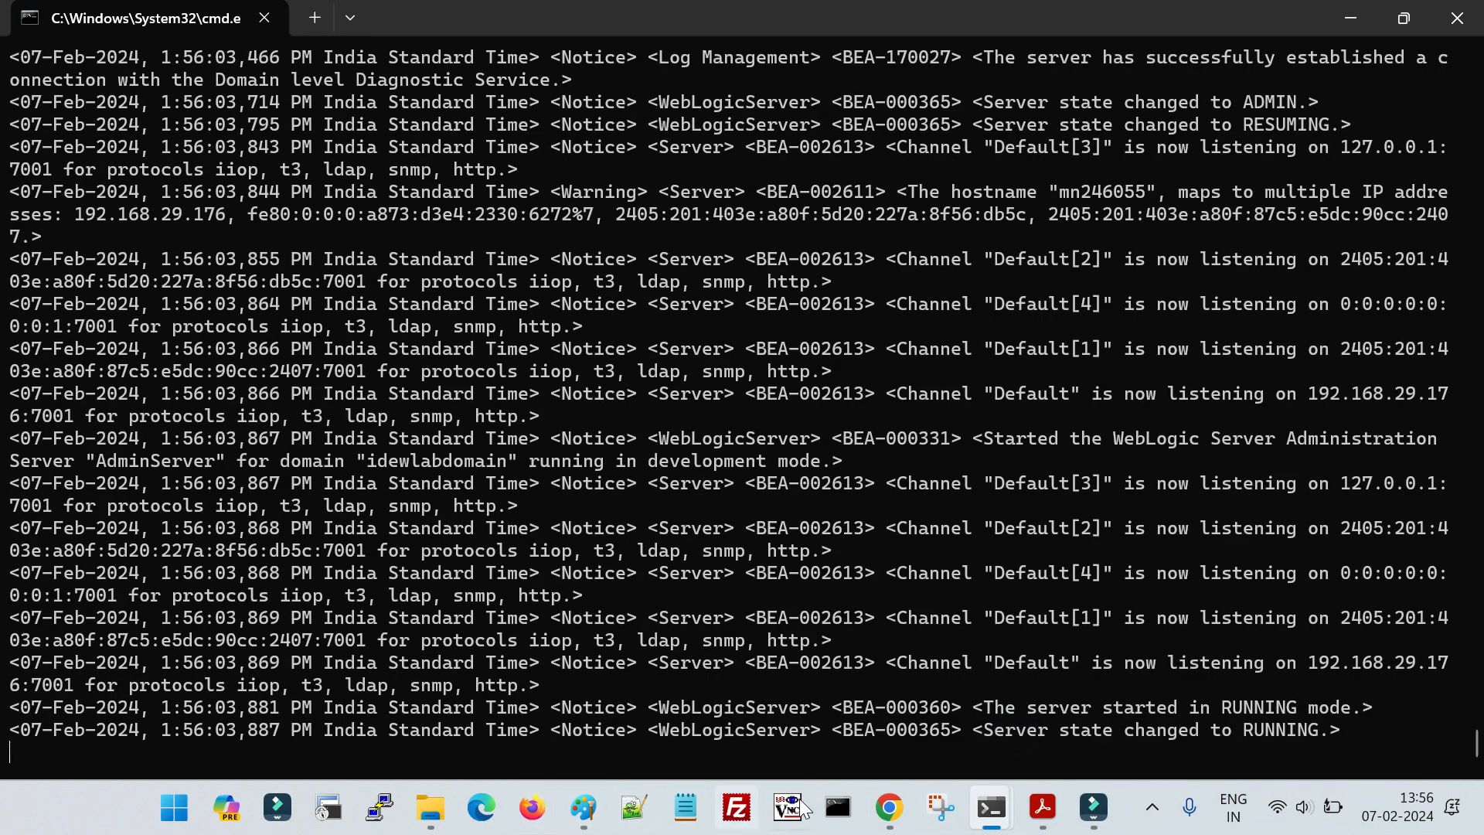
click(889, 808)
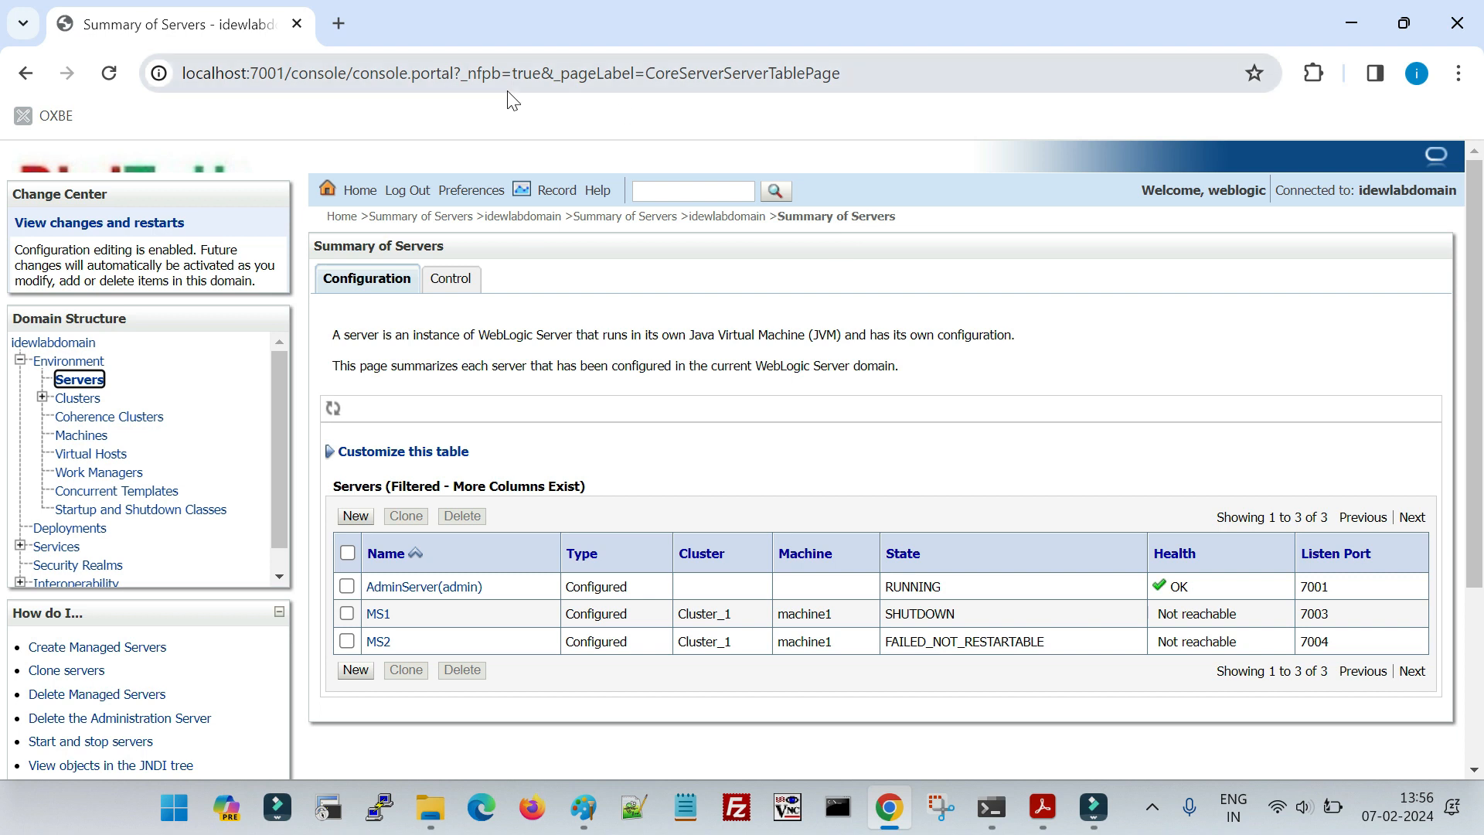
- Log in to the WebLogic console as weblogic with the account password, and dismiss the browser's password warning
click(99, 379)
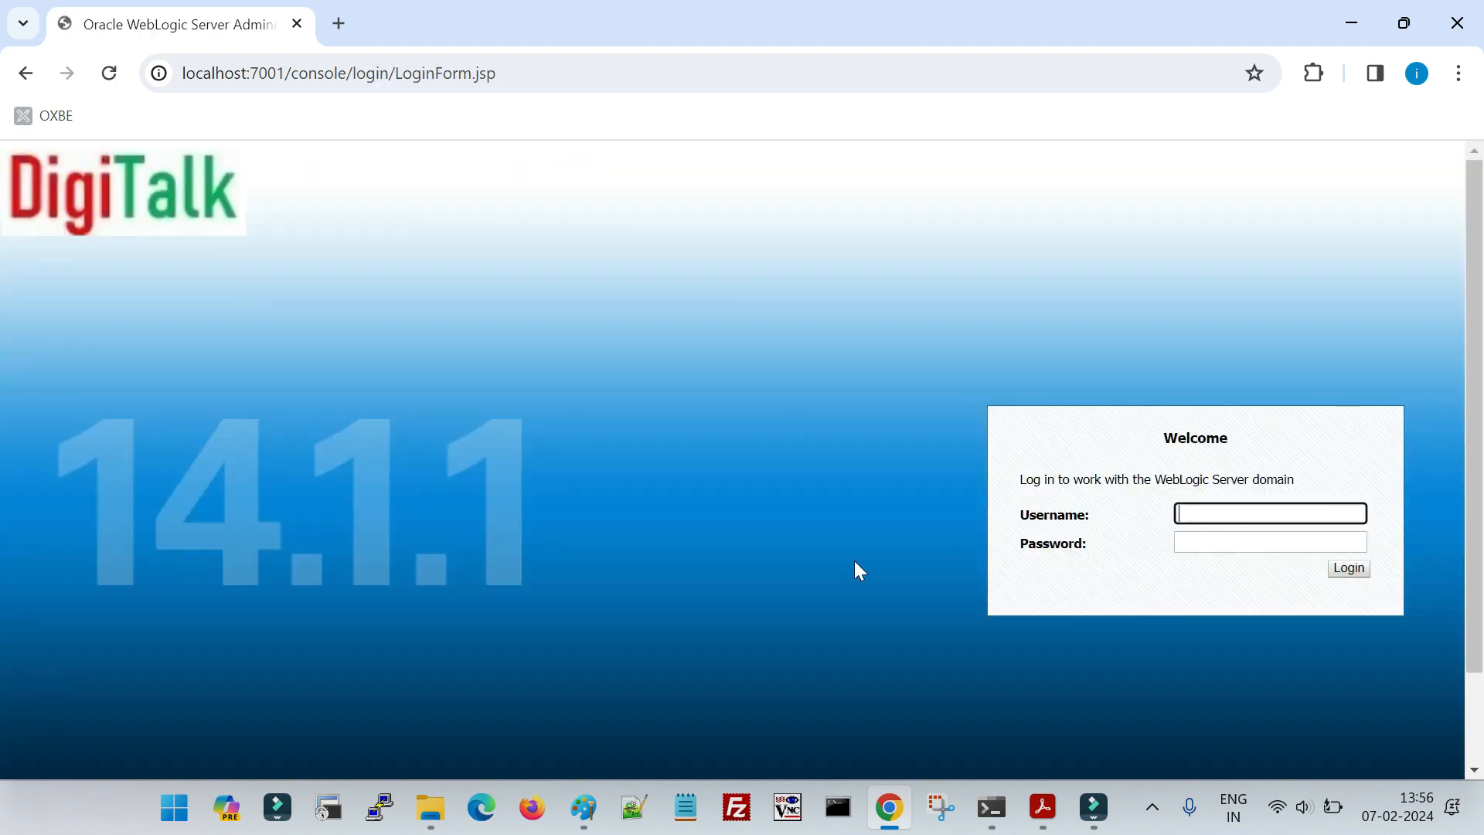
text(weblogic)
key(Tab)
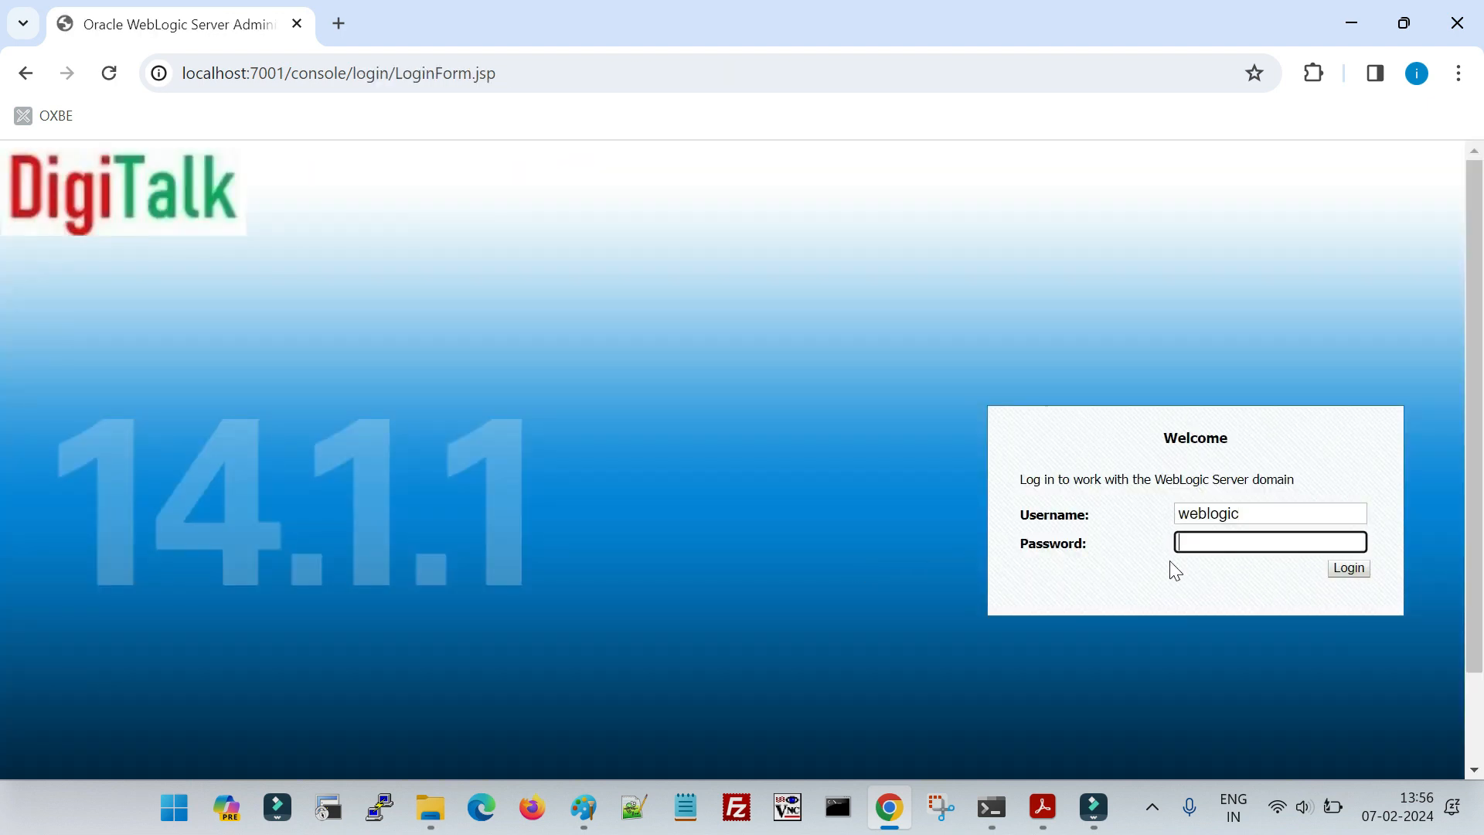
text(weblogic123)
key(Return)
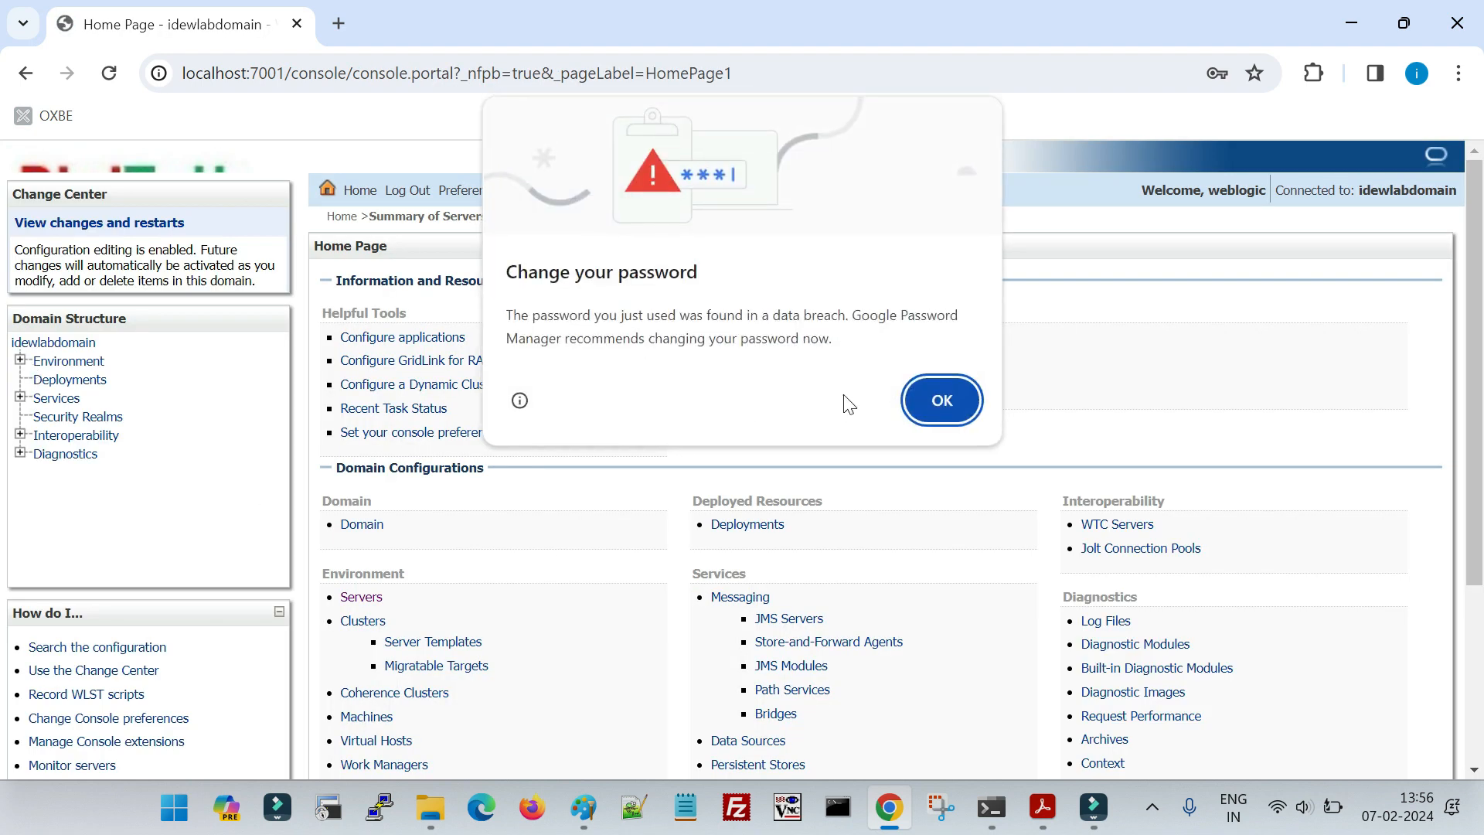
key(Return)
- Open idewlabdomain's advanced general settings and check Configuration Archive Enabled and Archive Configuration Count
click(52, 342)
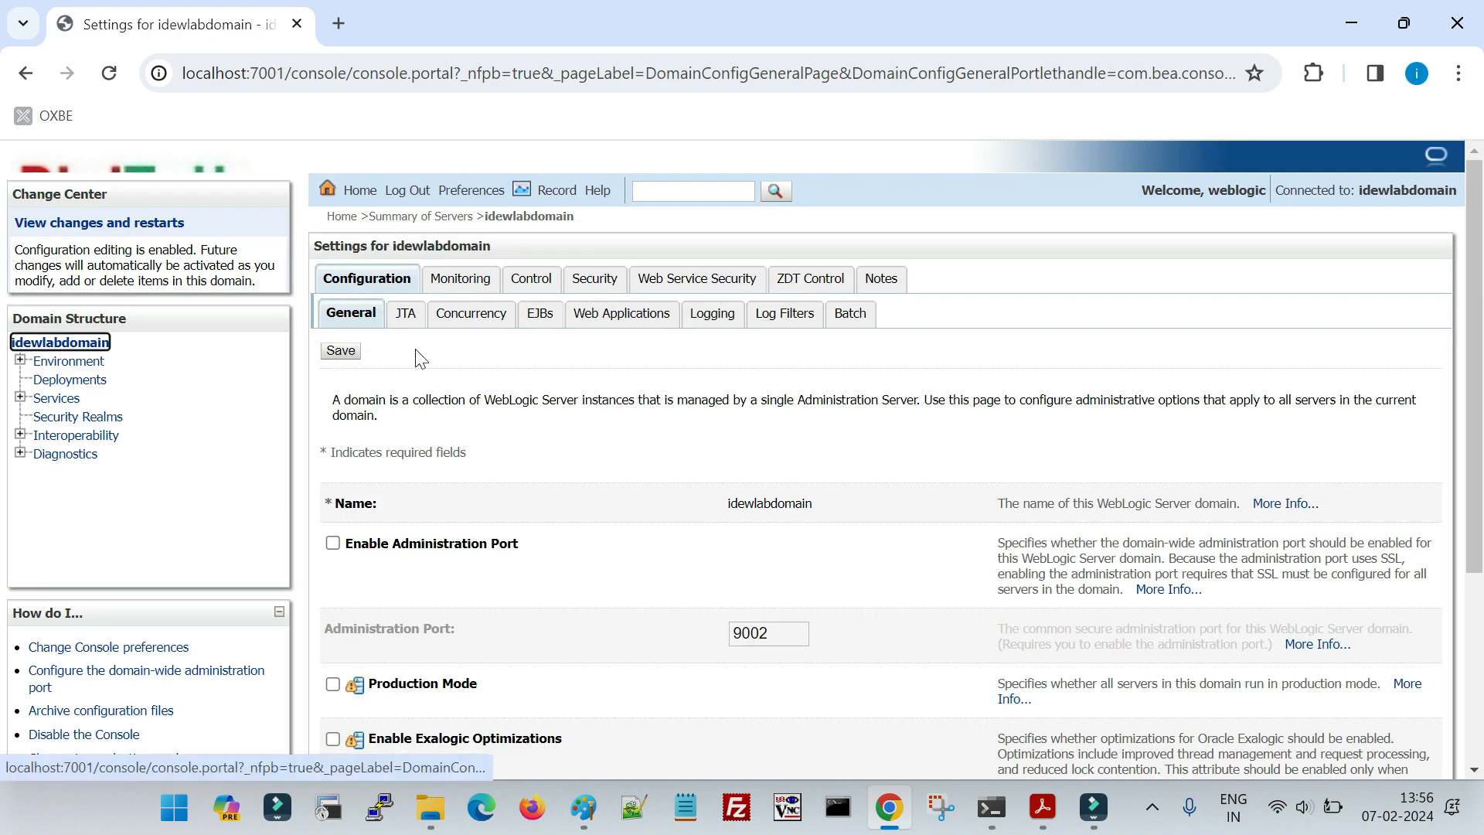
scroll(411, 499, down, 3)
click(379, 649)
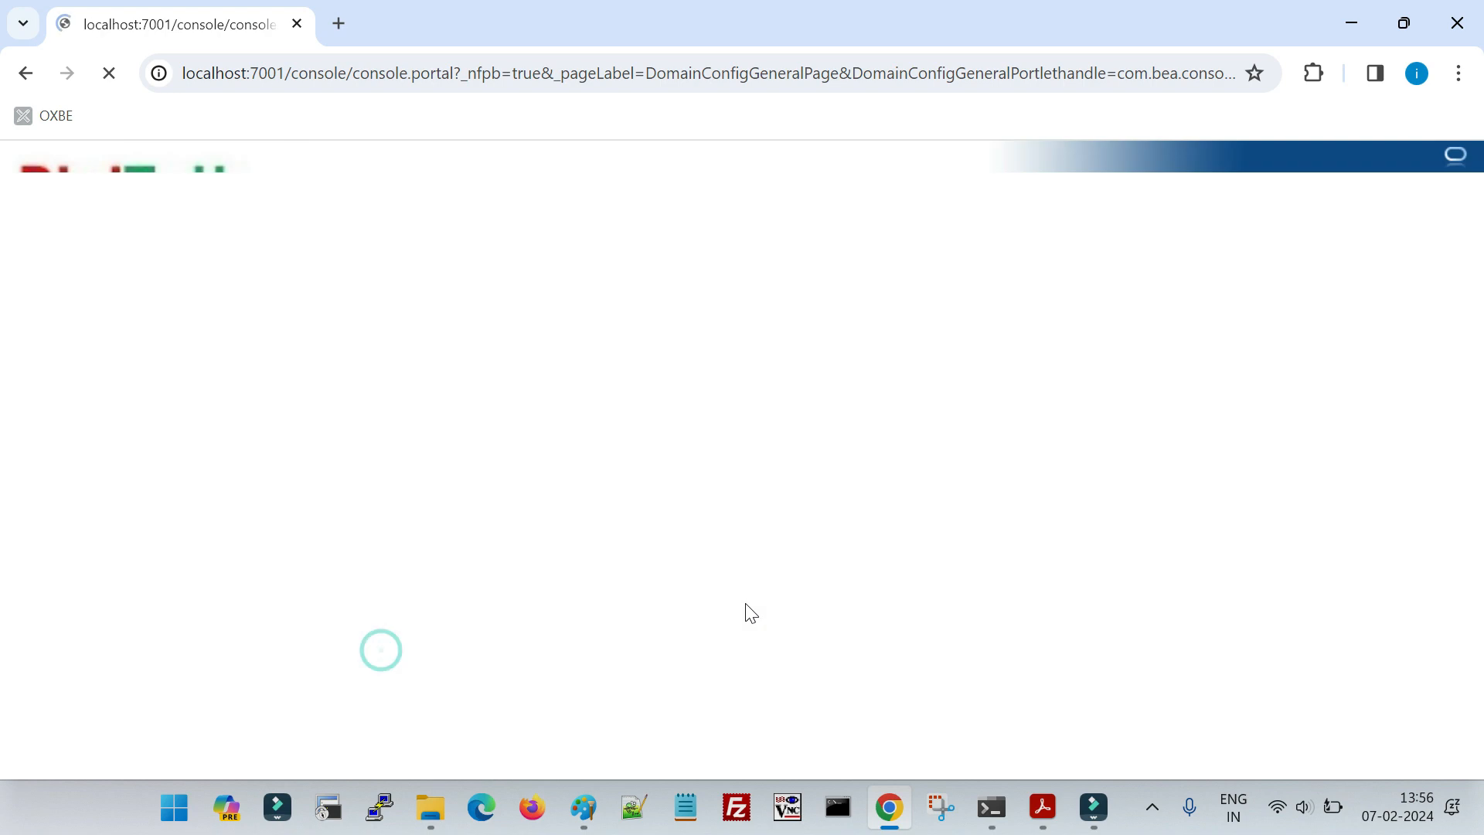
scroll(744, 645, down, 4)
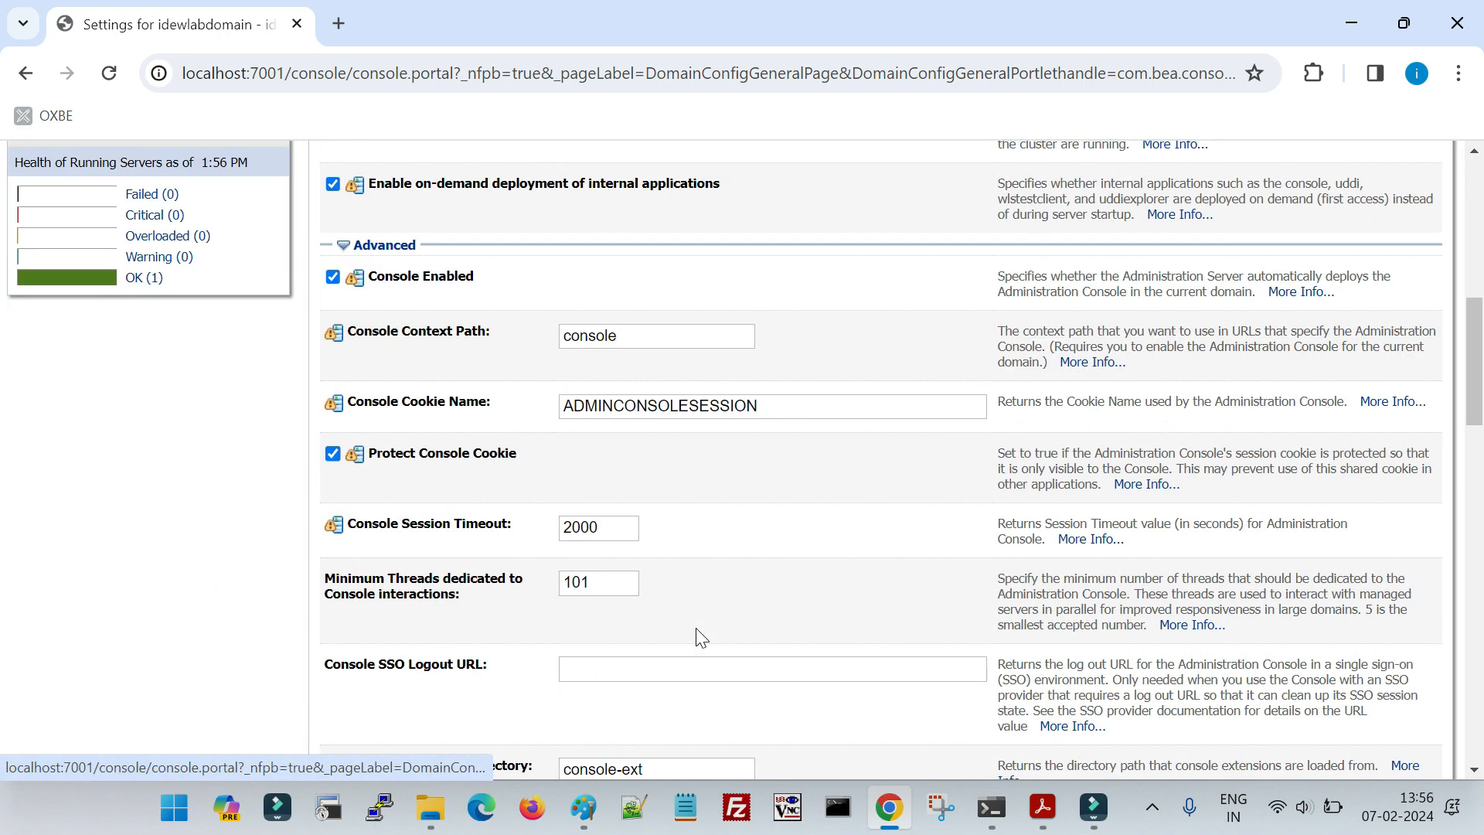
scroll(699, 638, down, 7)
drag(606, 484, 542, 489)
drag(443, 440, 448, 441)
scroll(495, 463, up, 3)
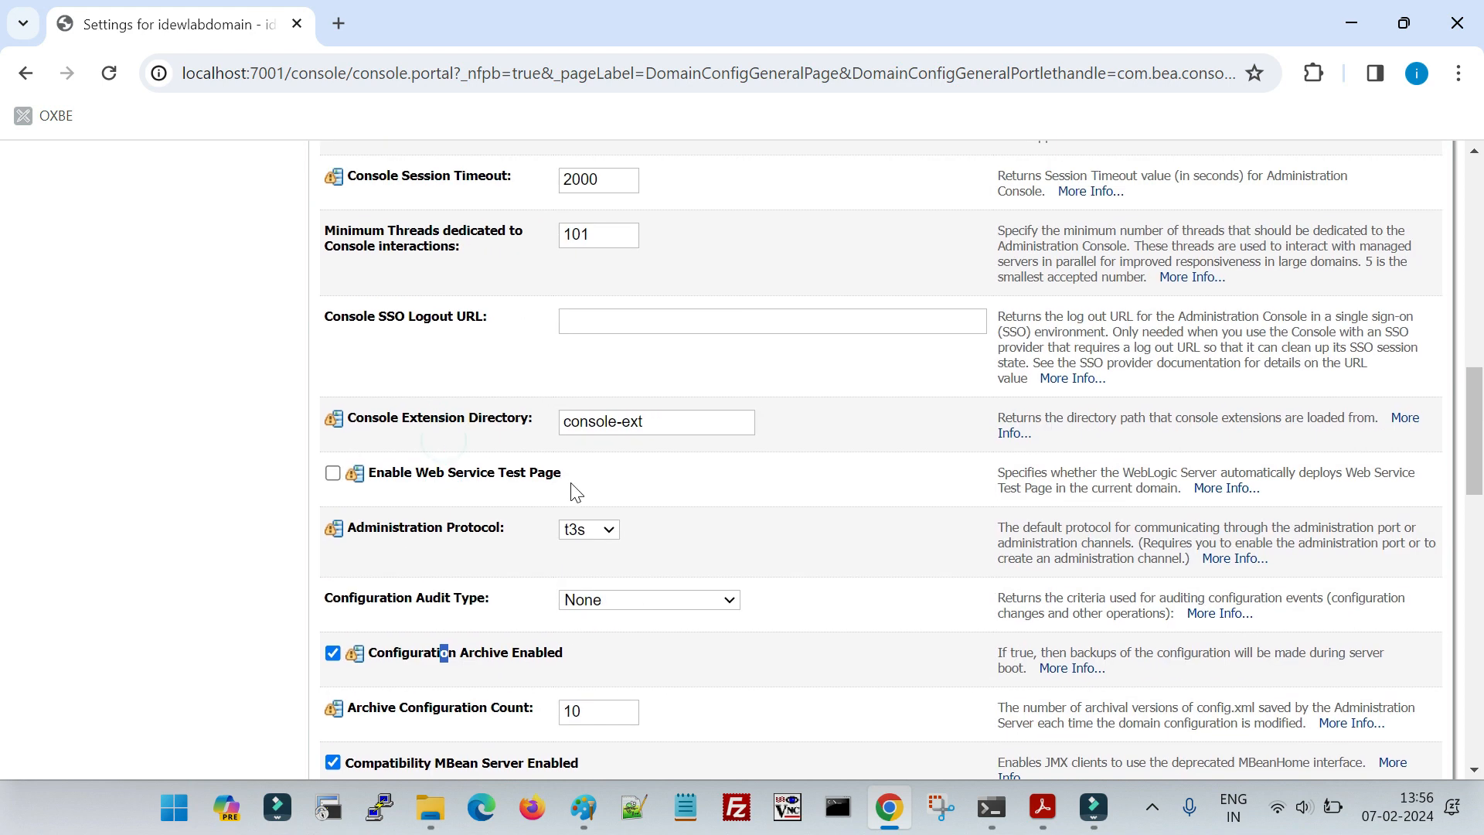
- Set idewlabdomain's Console Session Timeout to 1000 and save the domain settings
scroll(576, 492, up, 3)
double_click(595, 410)
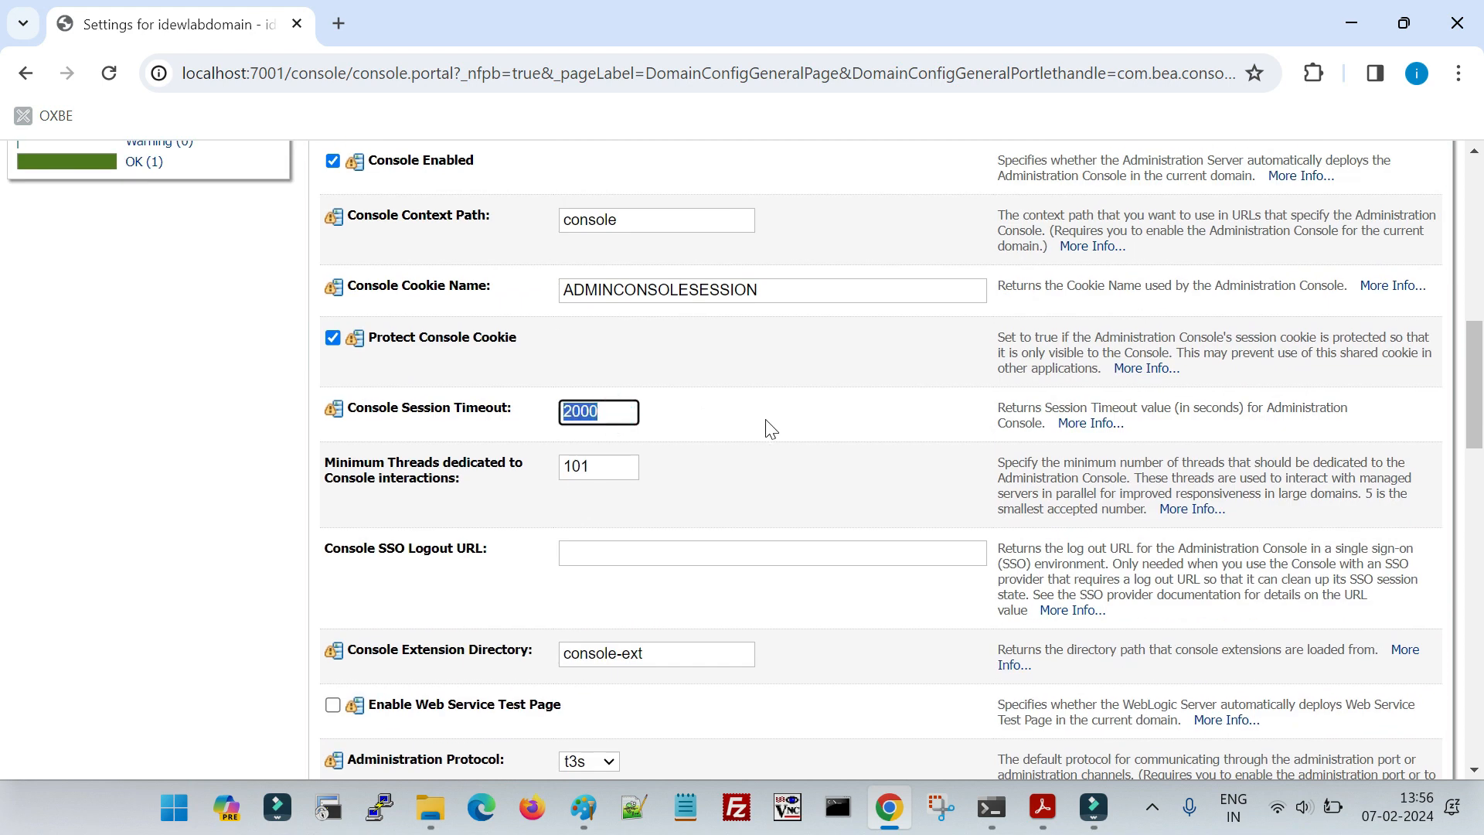
text(1)
click(776, 438)
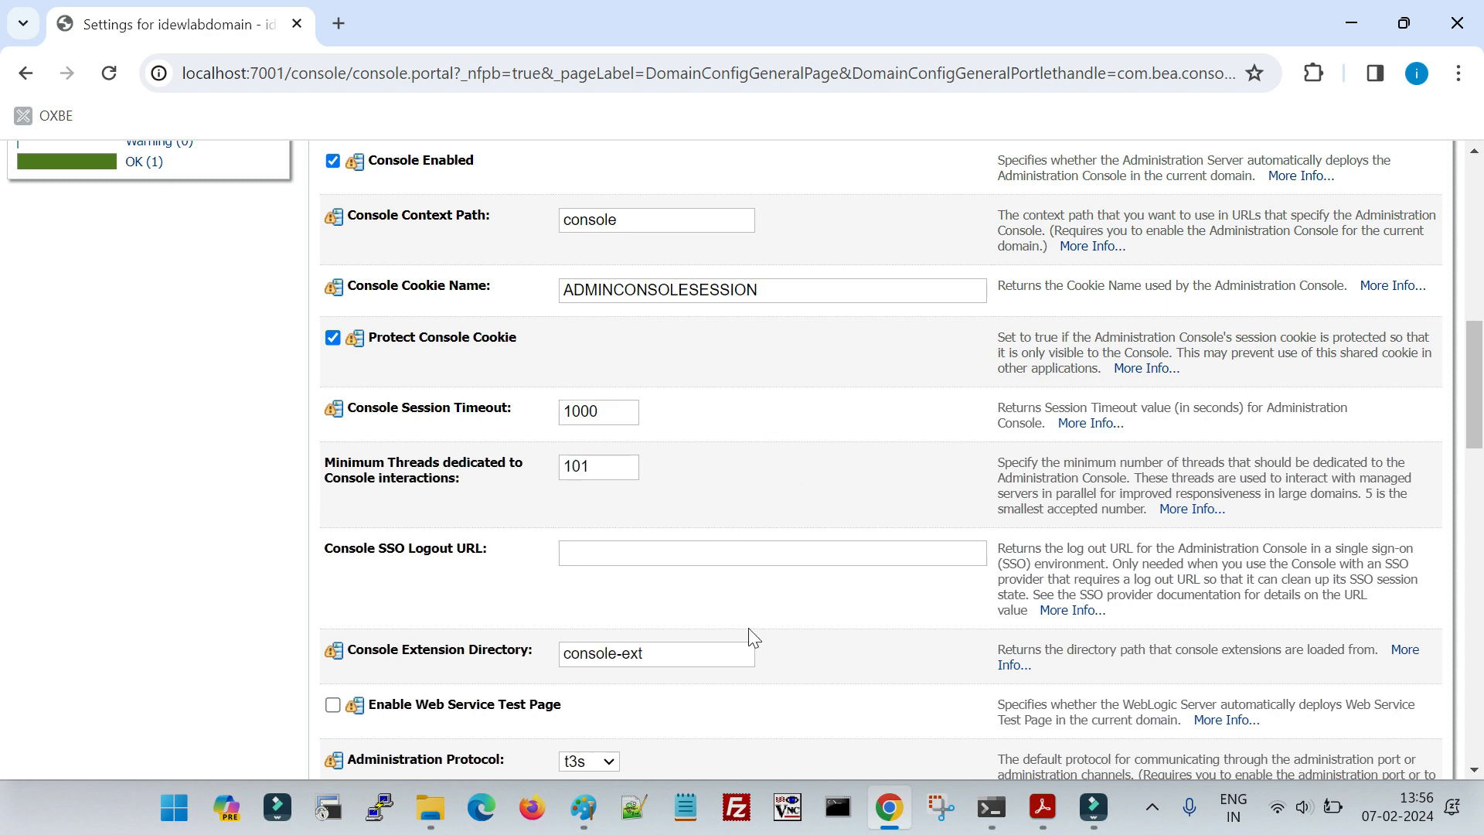
drag(617, 413, 553, 421)
click(754, 478)
scroll(754, 485, up, 2)
scroll(755, 485, up, 3)
scroll(755, 490, down, 3)
scroll(755, 497, up, 9)
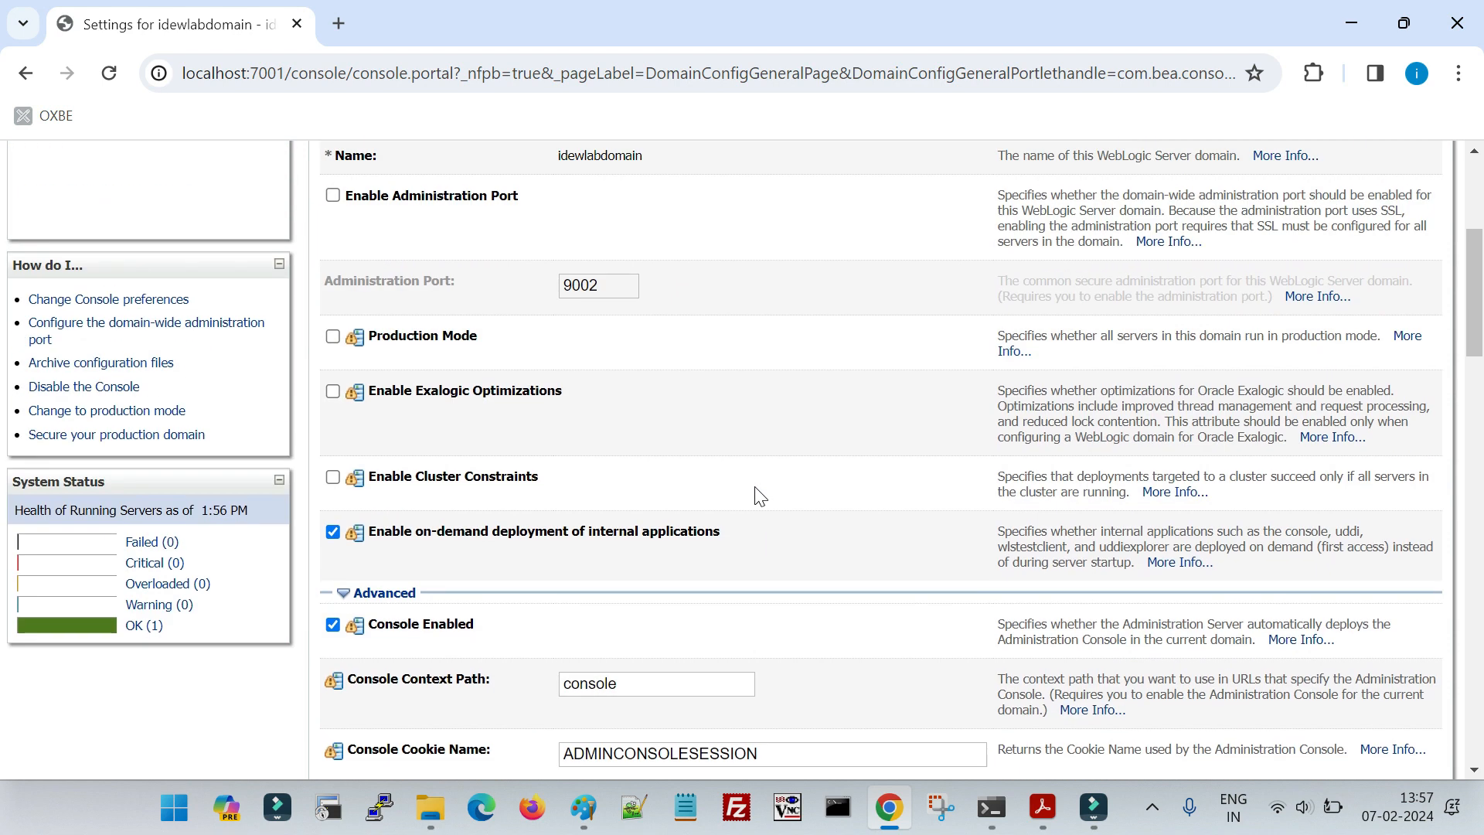
click(341, 351)
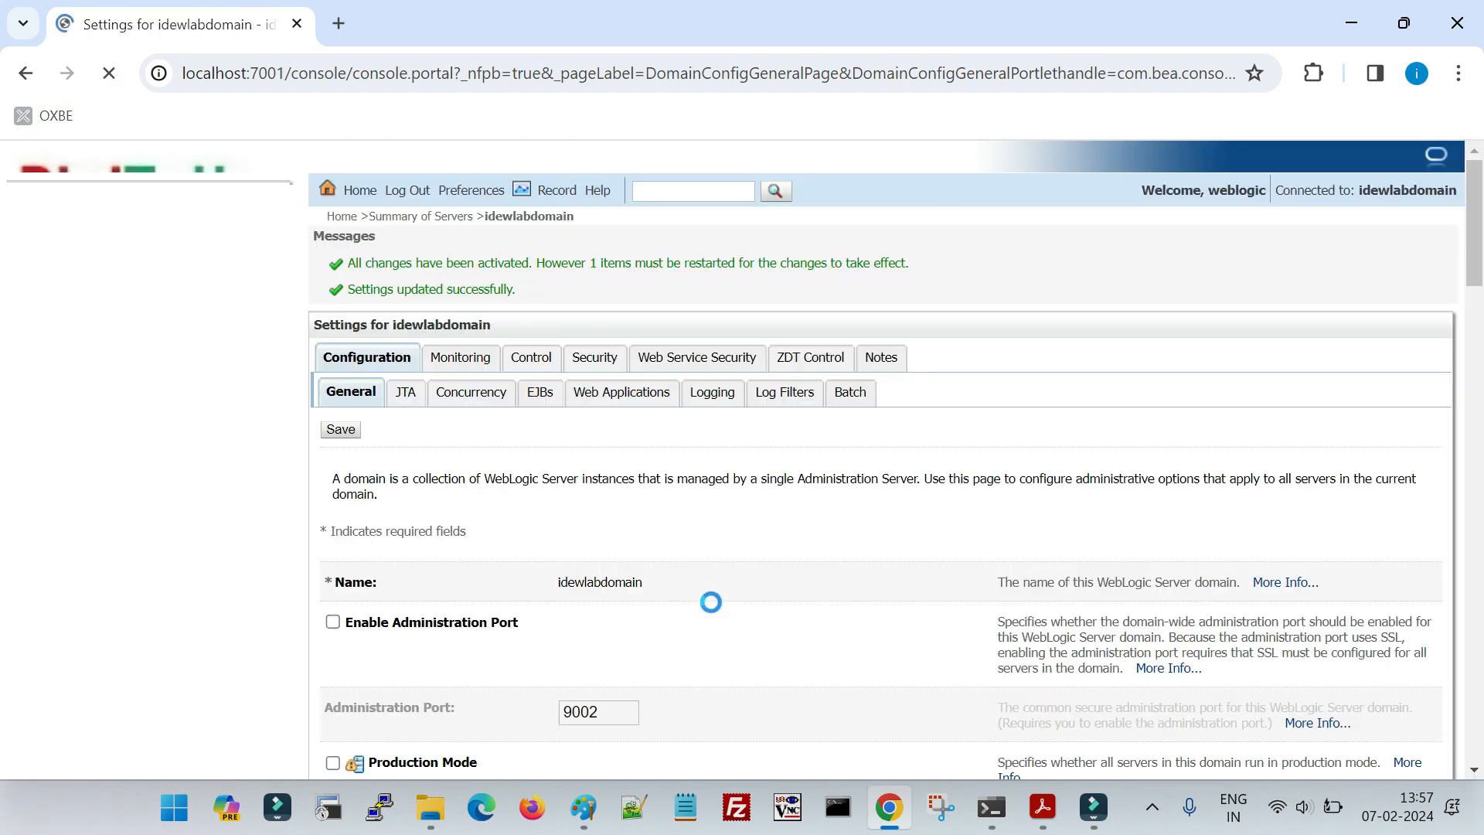
- Switch to the Admin Server's command window and restart the server to apply the session timeout change
mouse_move(1005, 811)
click(952, 706)
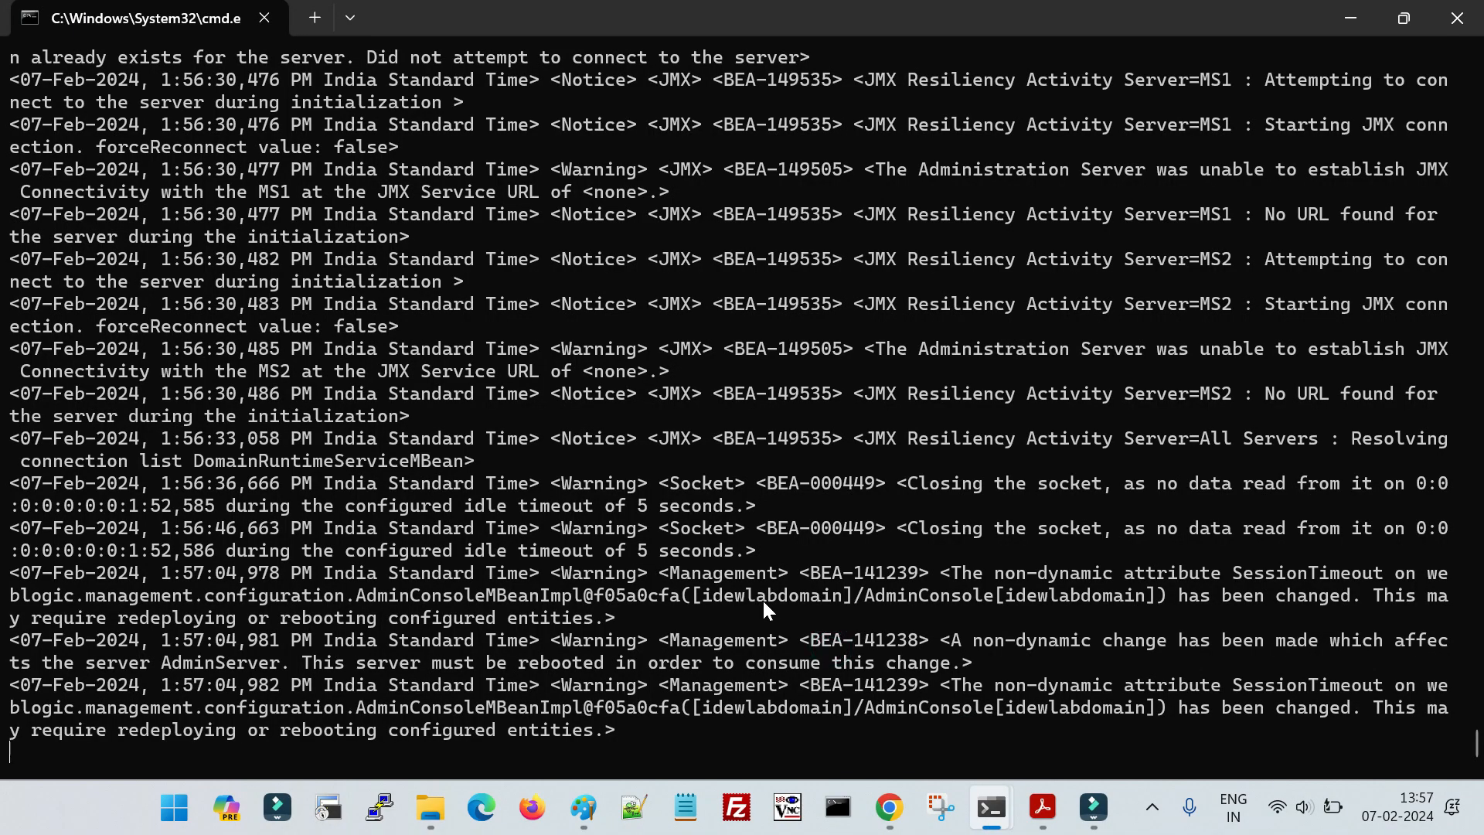
key(ctrl+c)
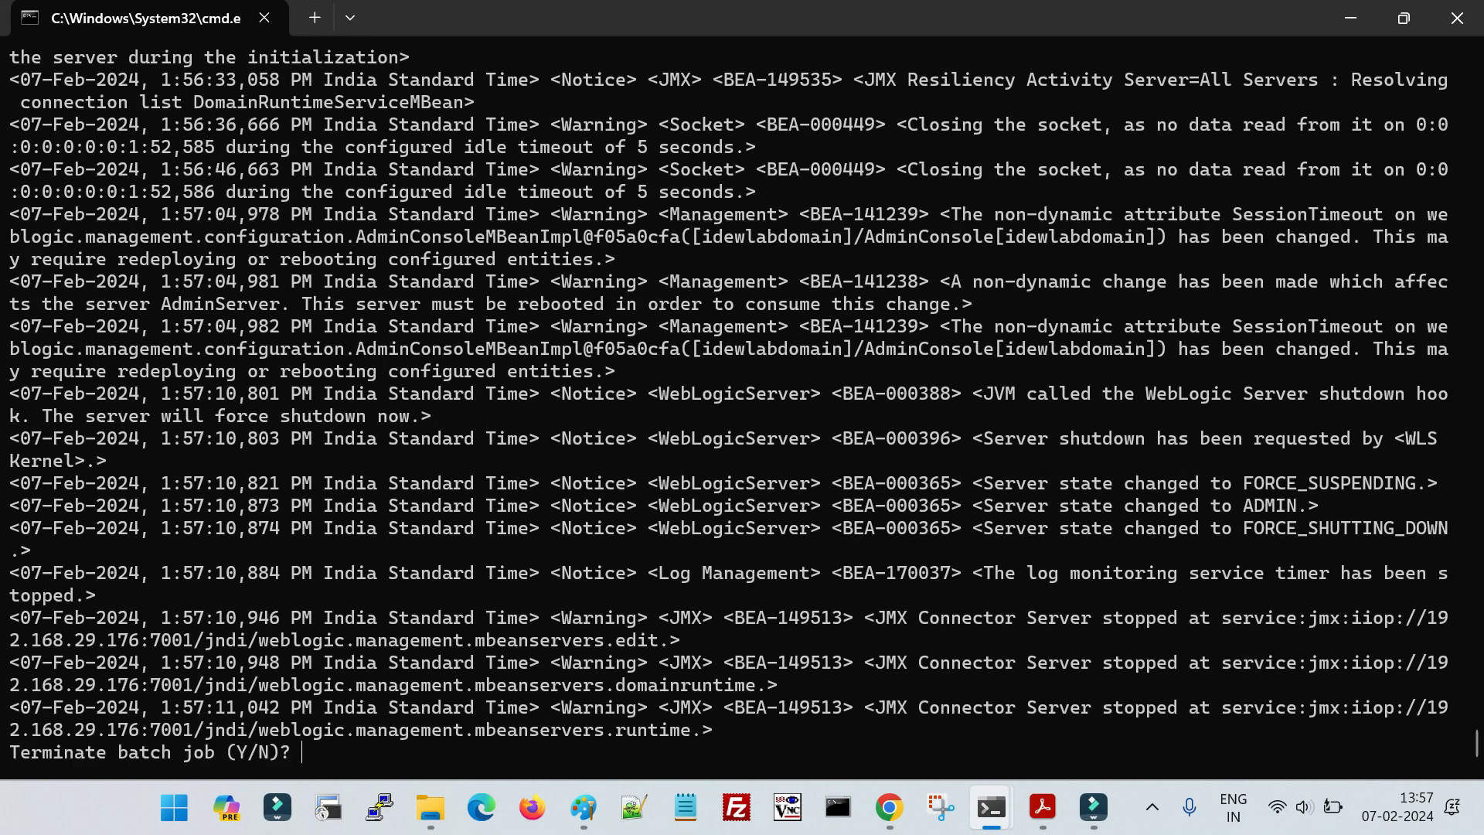
key(ctrl+c)
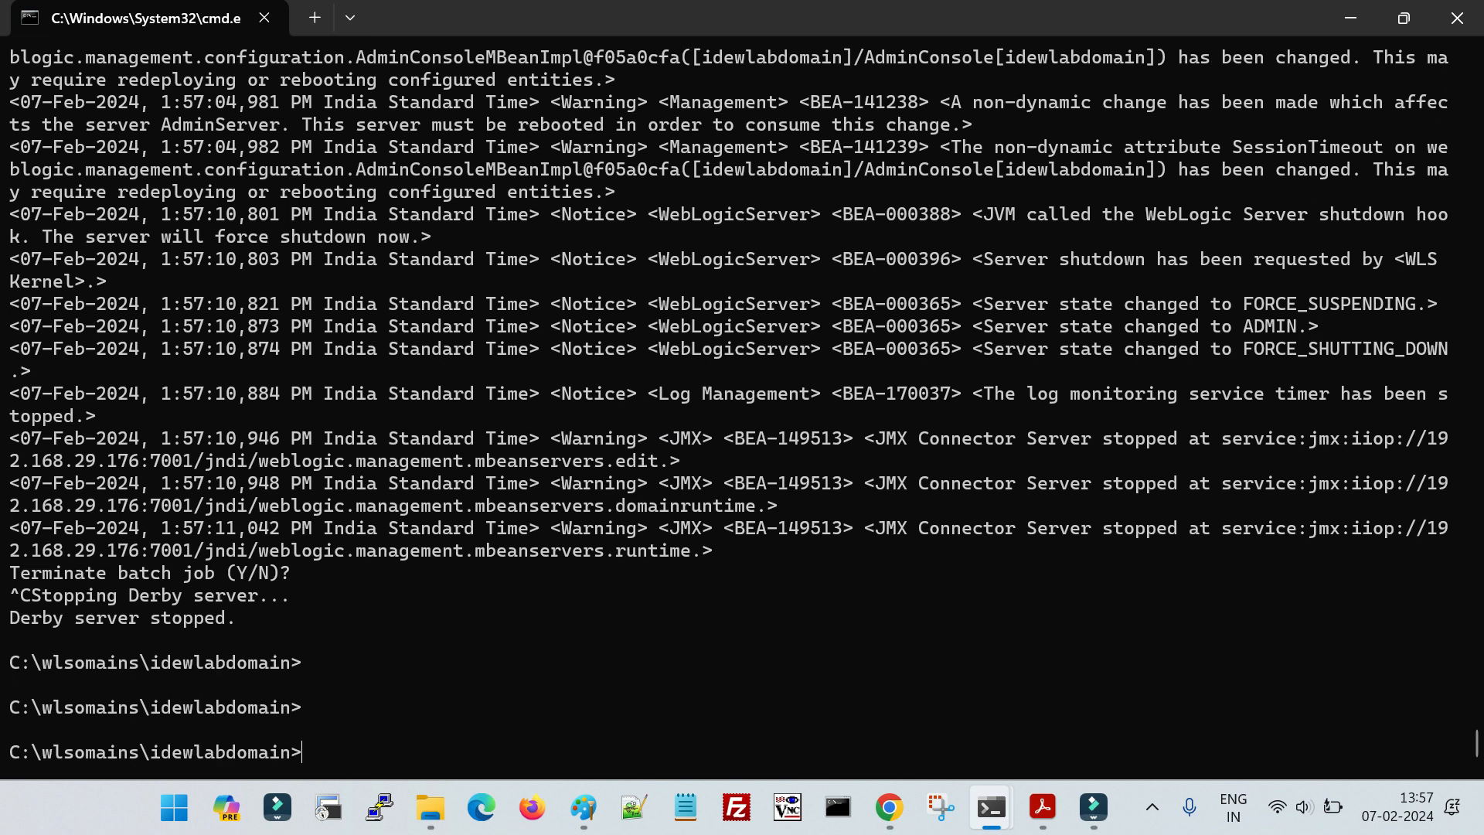
key(Up)
key(Return)
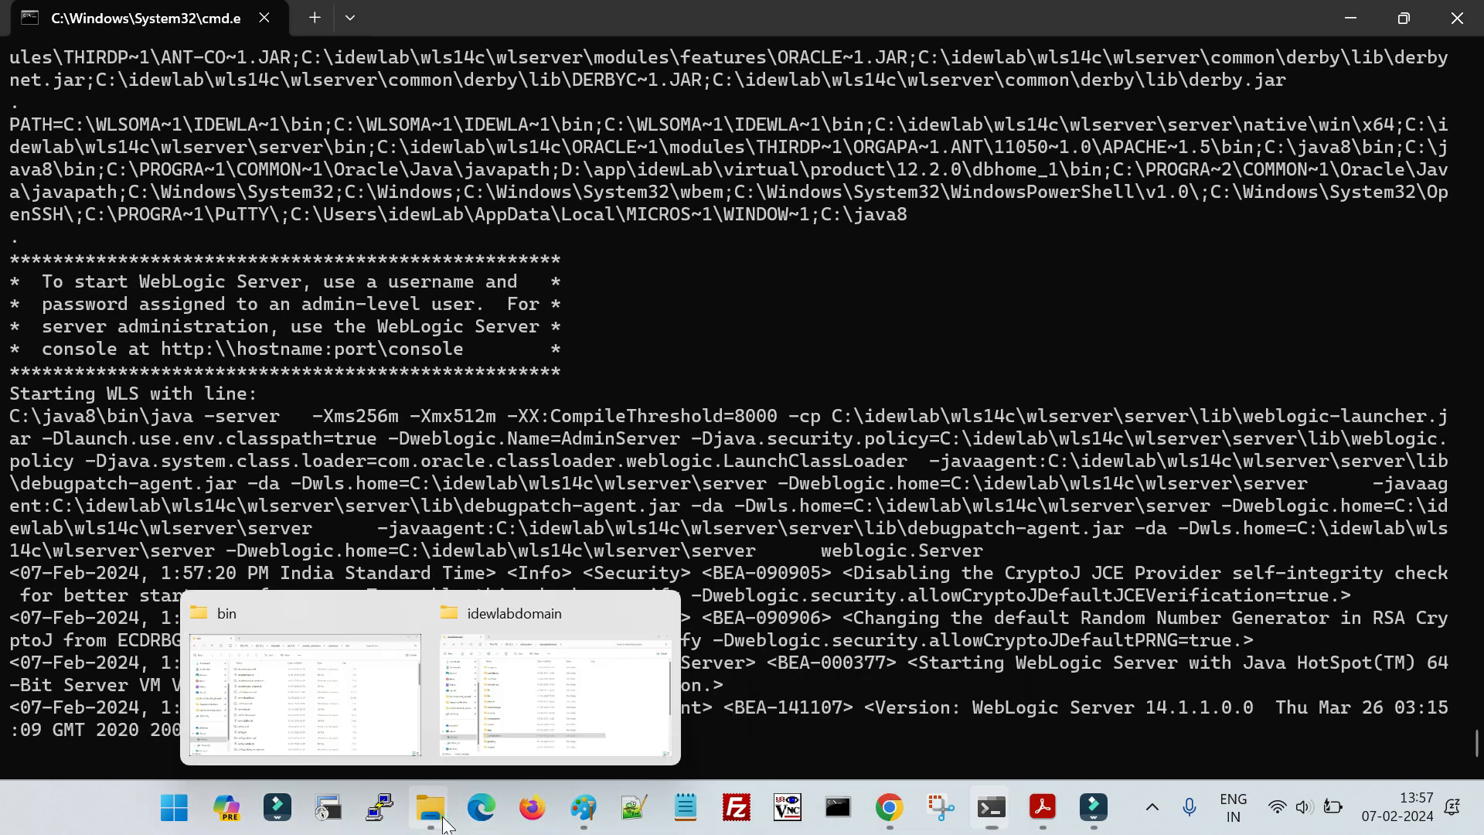
- Open config.xml from idewlabdomain's config folder in File Explorer
click(514, 703)
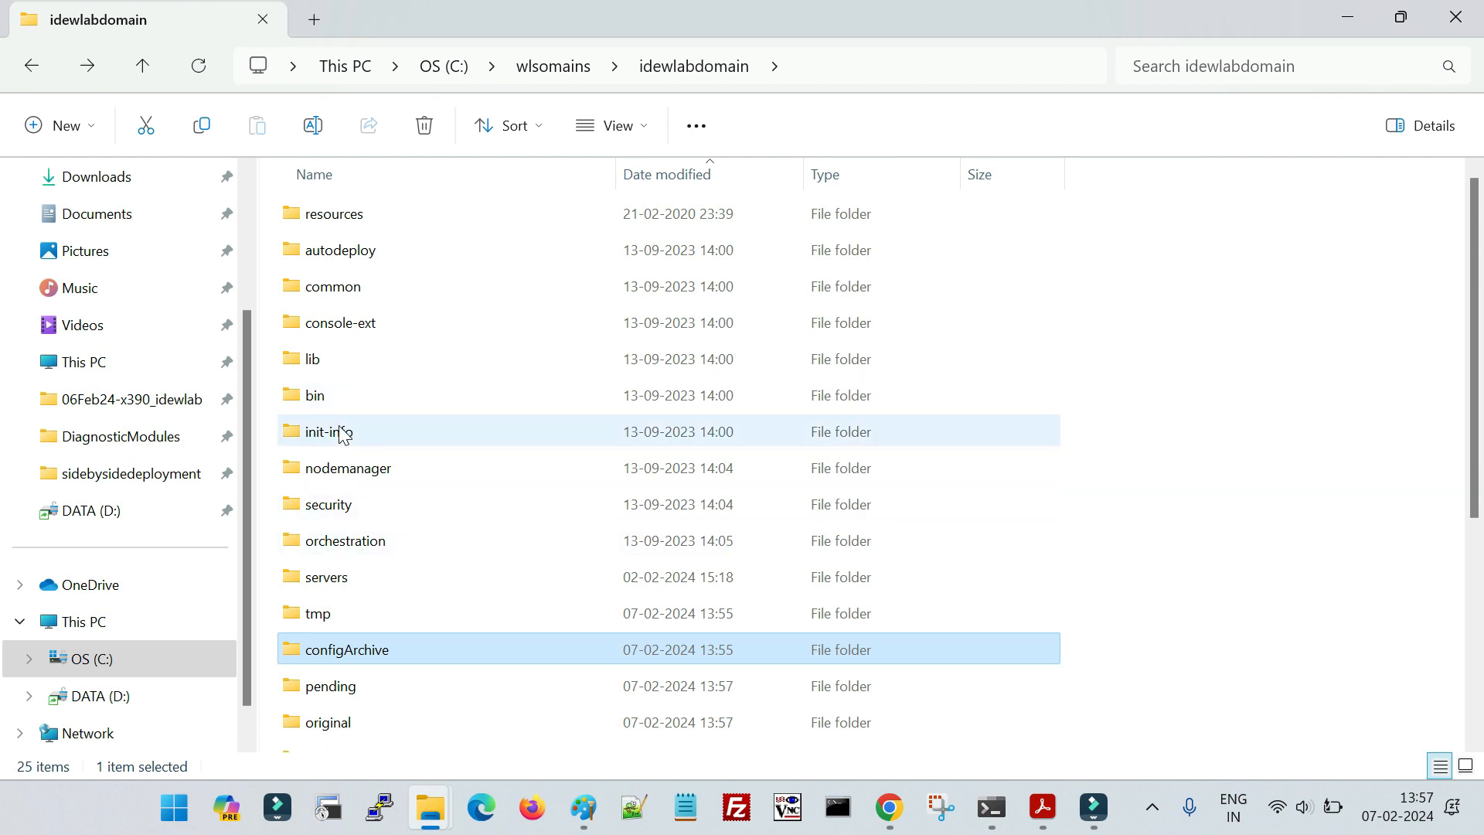
scroll(361, 674, down, 4)
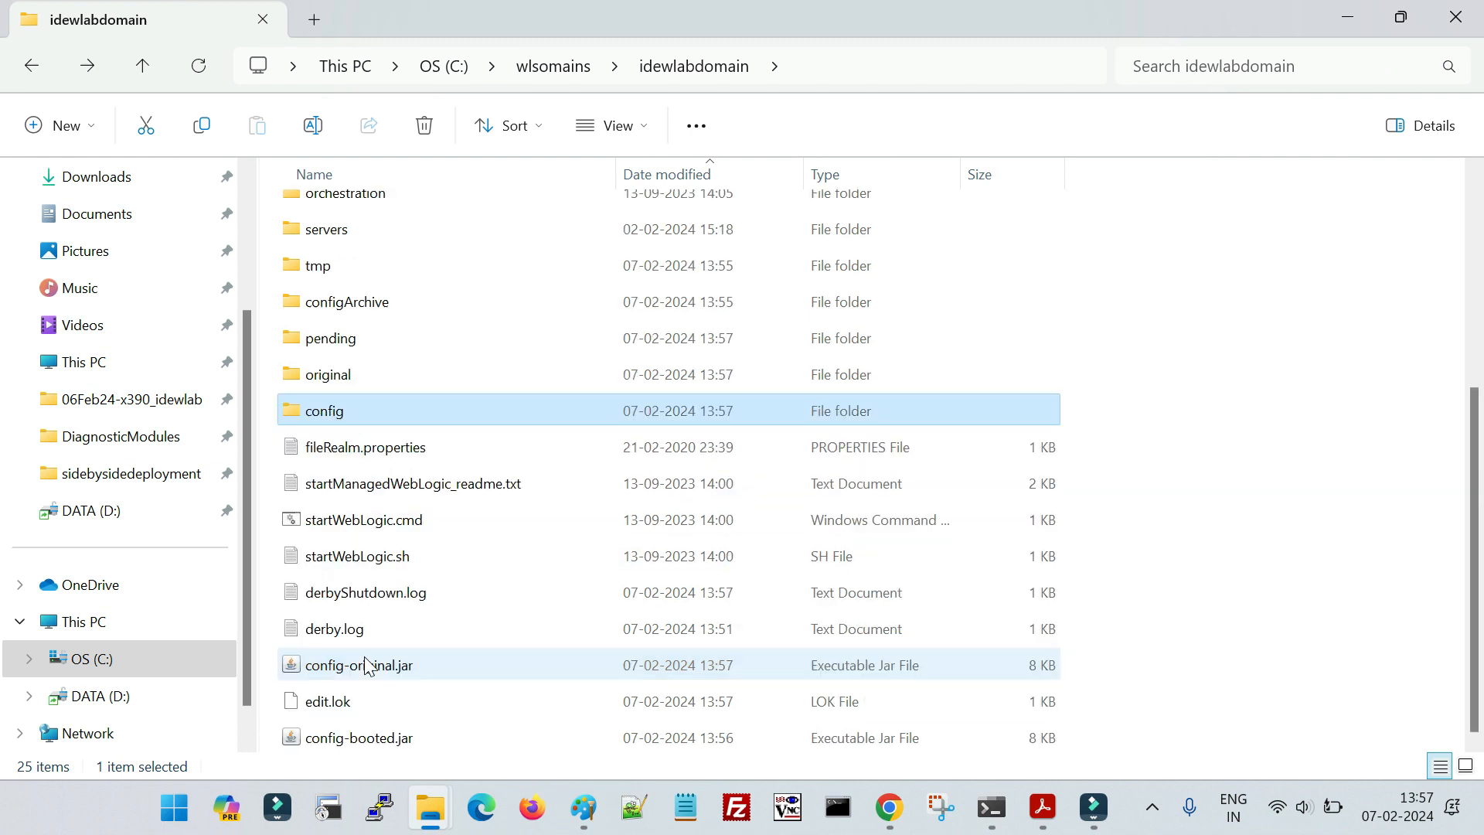
double_click(345, 406)
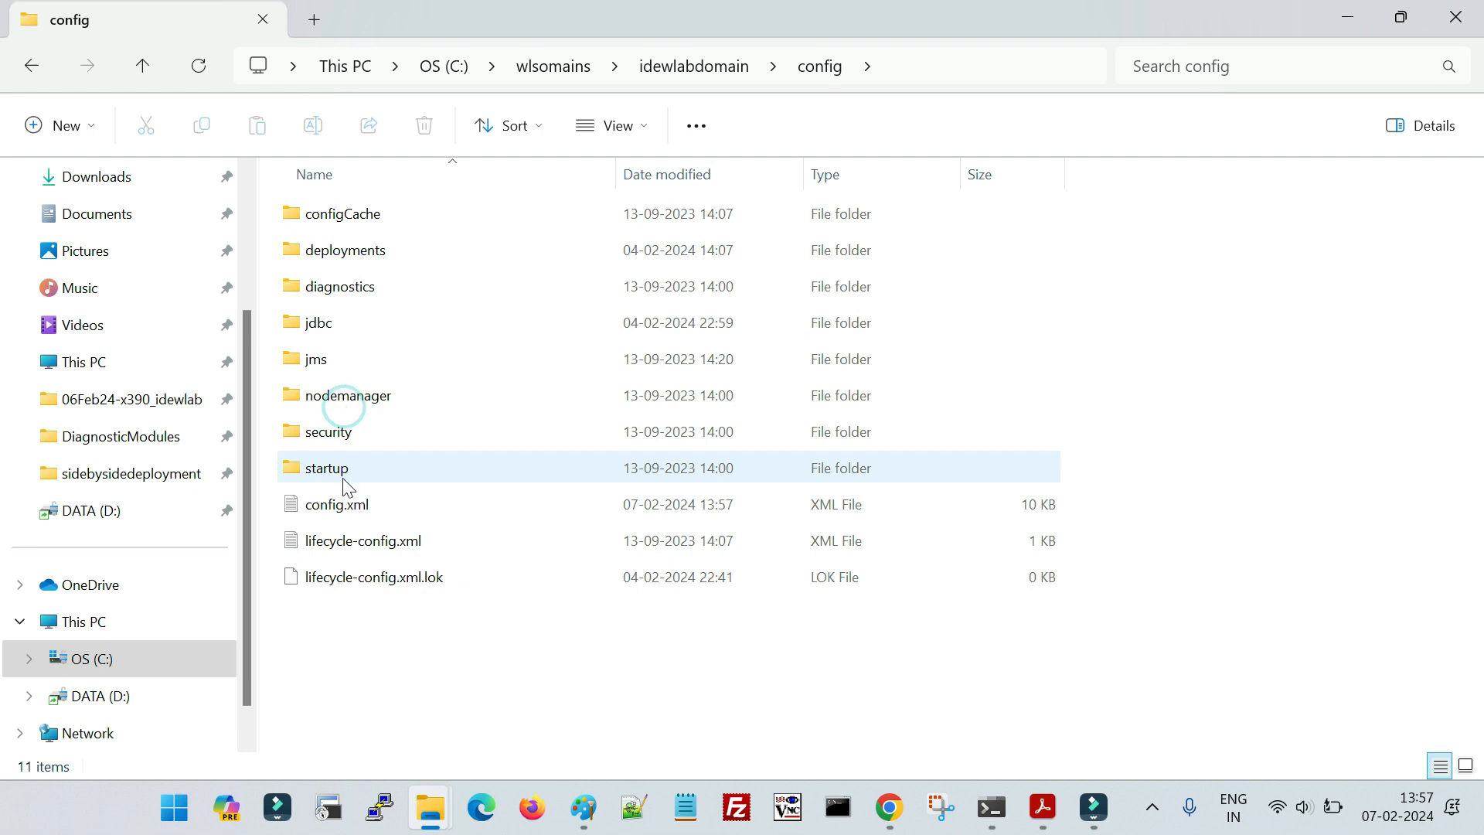
double_click(356, 507)
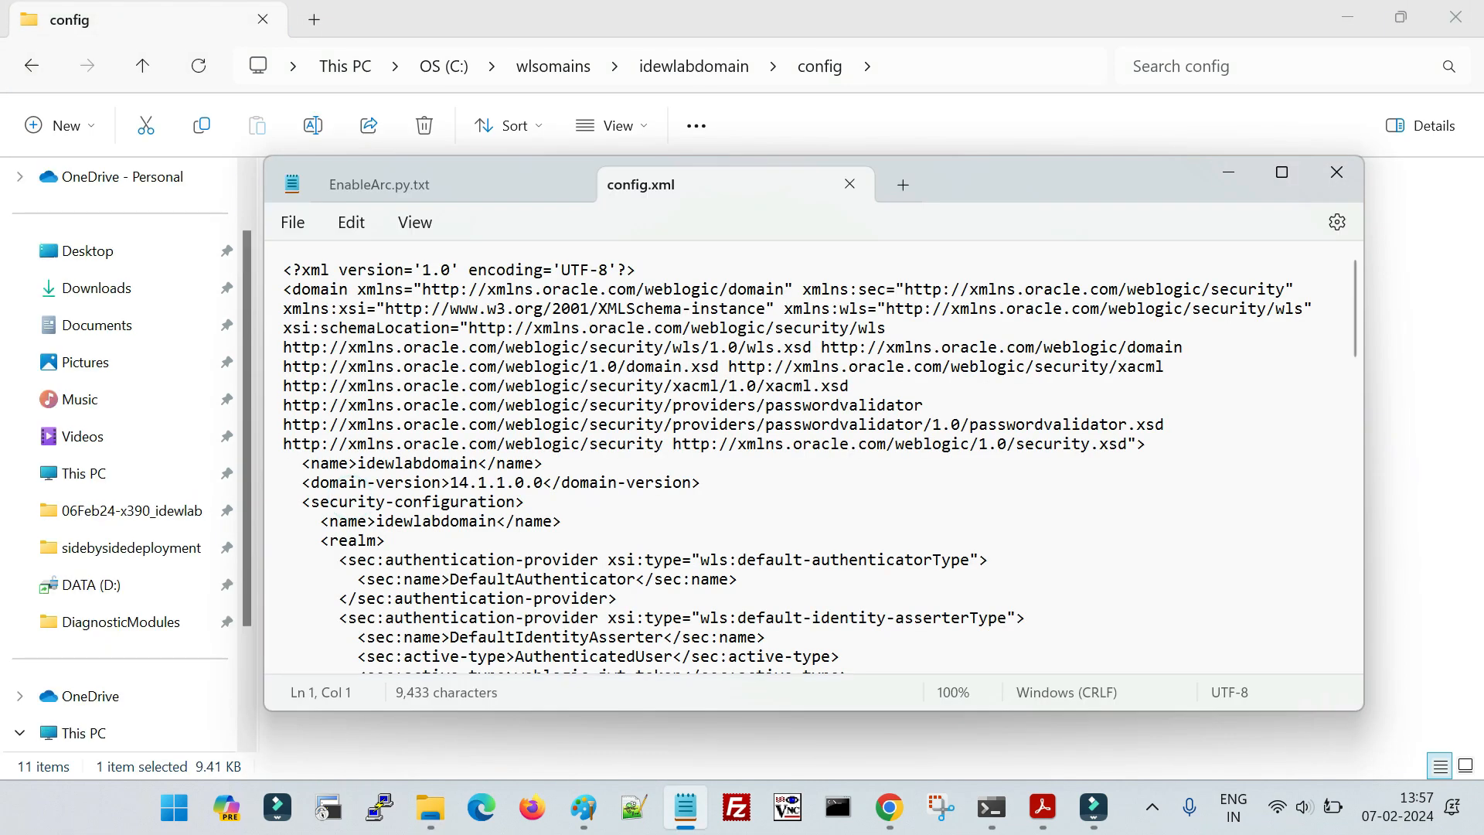
- Search config.xml for "session", examine the session-timeout entry under admin-console, and close the file without changing it
text(sessiom)
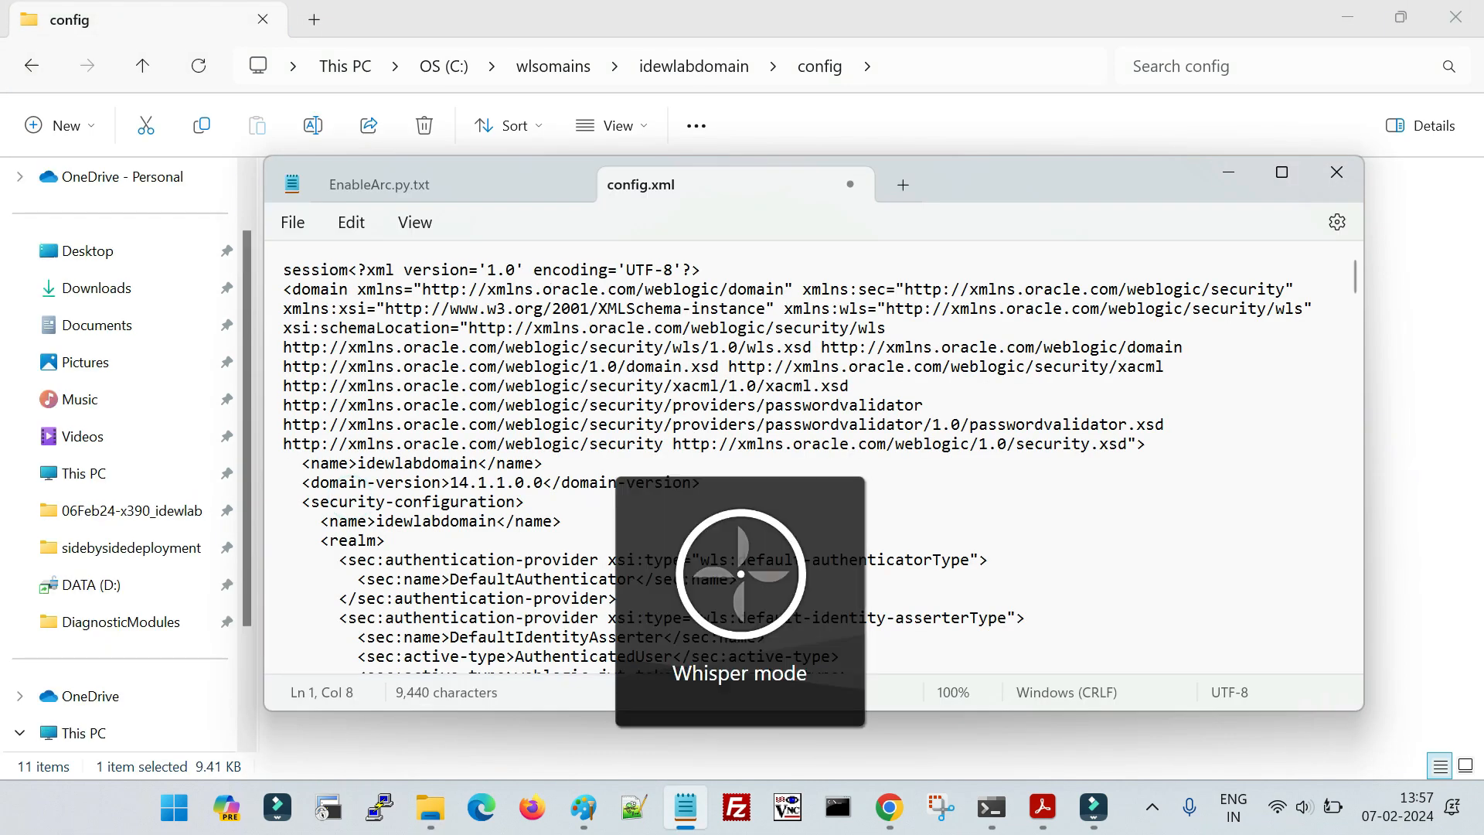
key(ctrl+z)
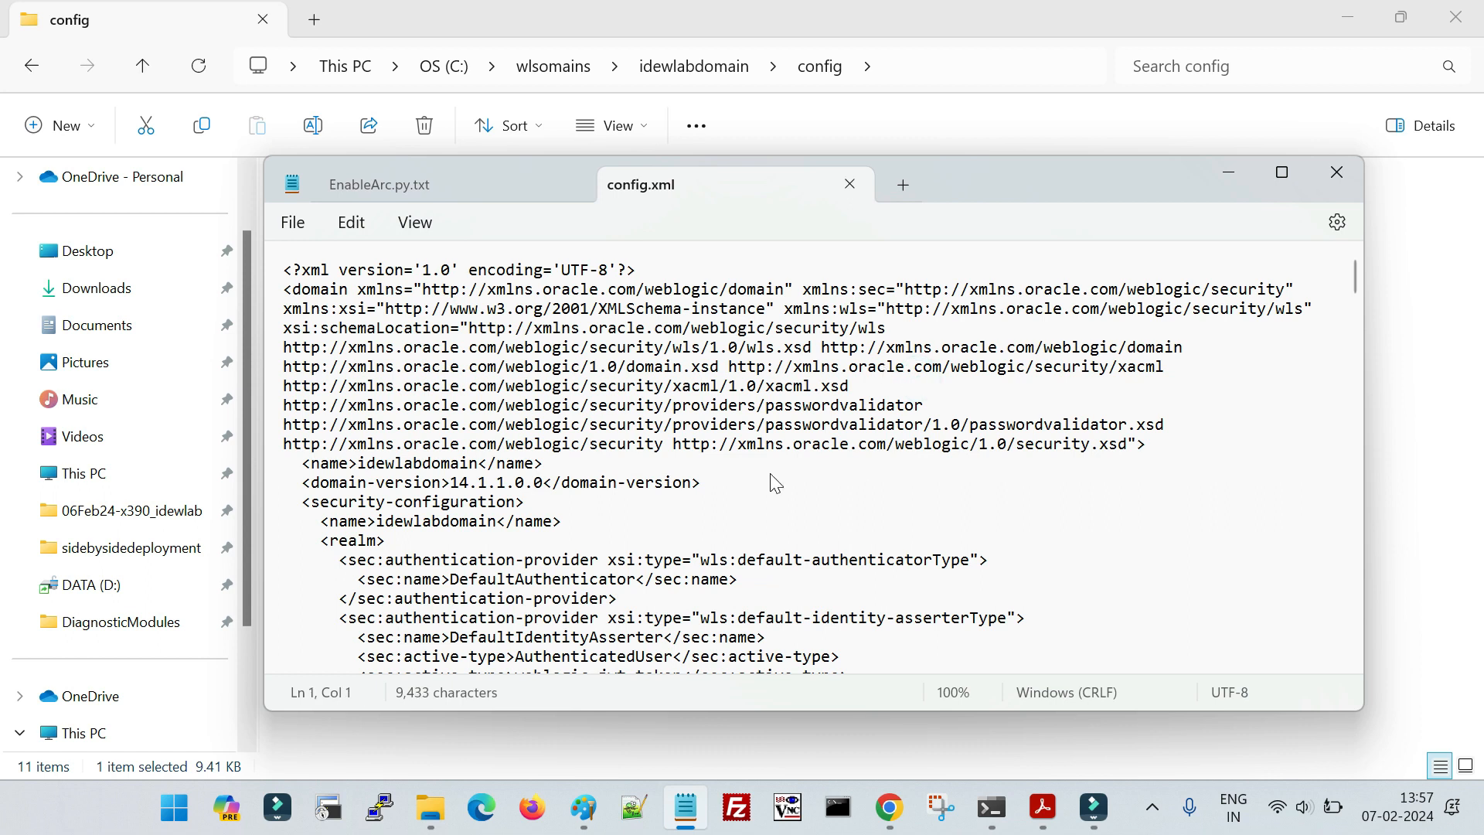
key(ctrl+f)
key(Return)
key(Return)
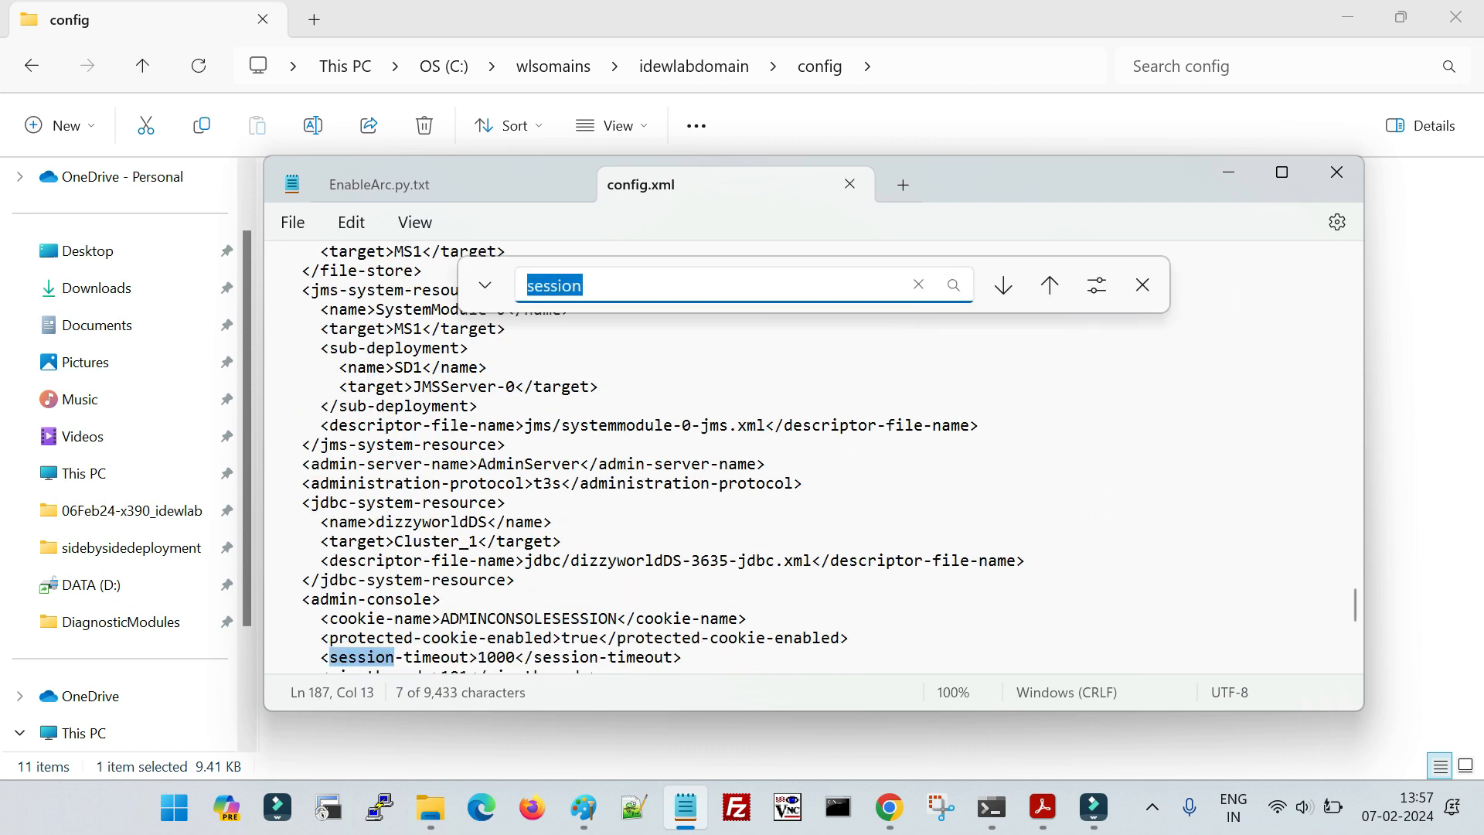
scroll(415, 554, down, 2)
drag(321, 541, 683, 545)
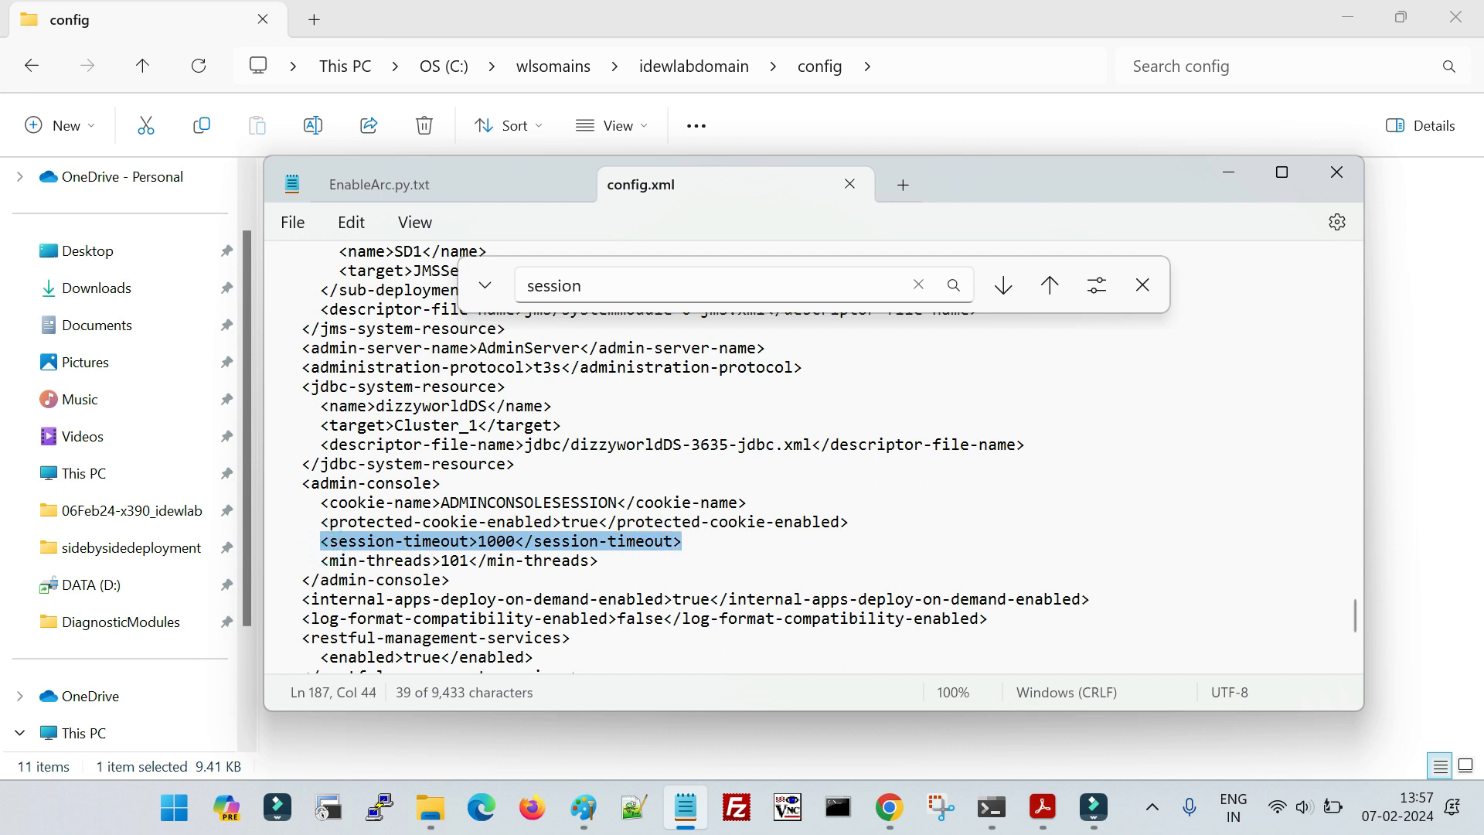
click(522, 552)
drag(329, 541, 644, 545)
click(1136, 292)
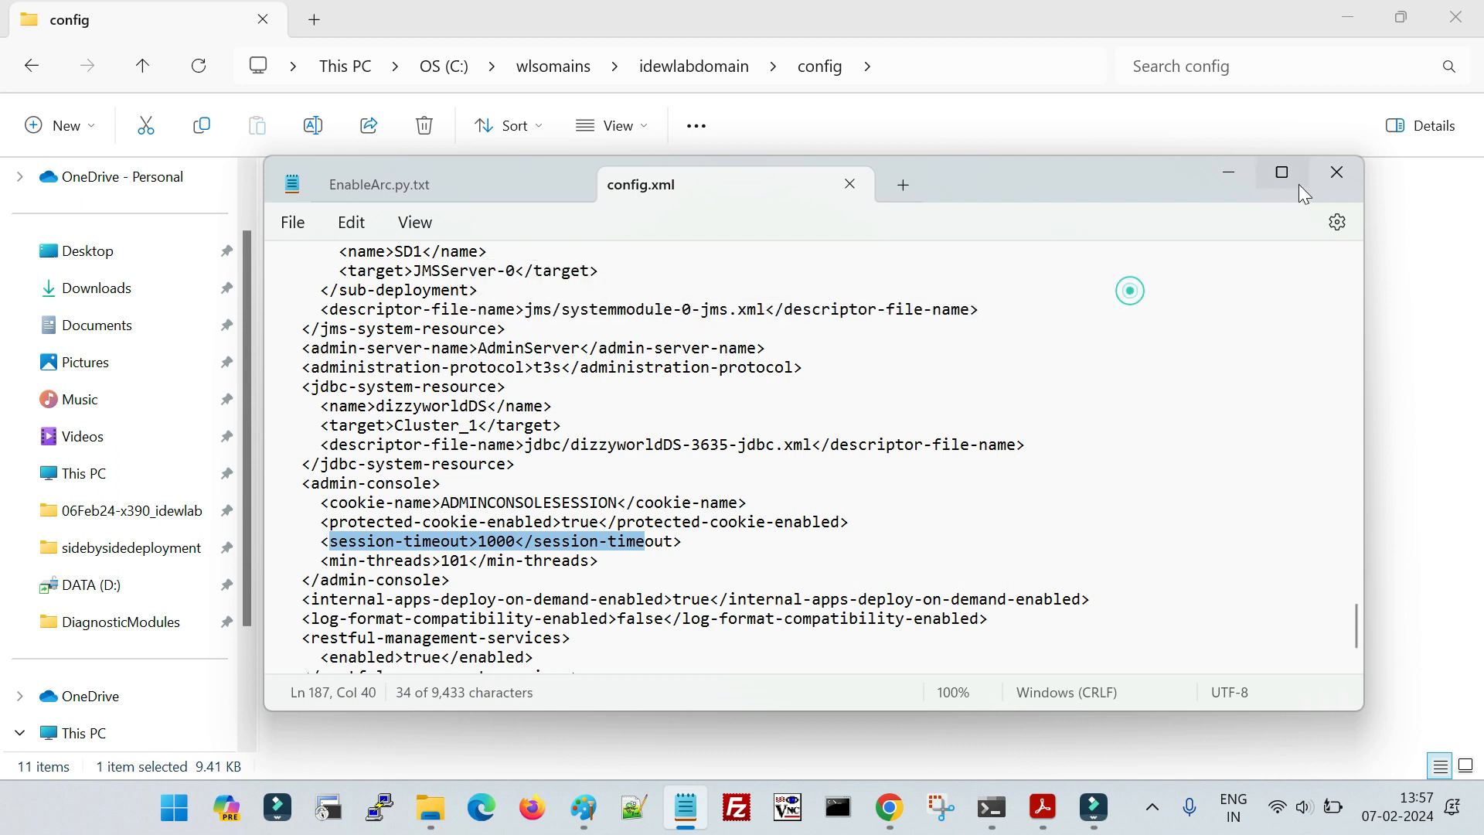
click(1335, 171)
click(683, 635)
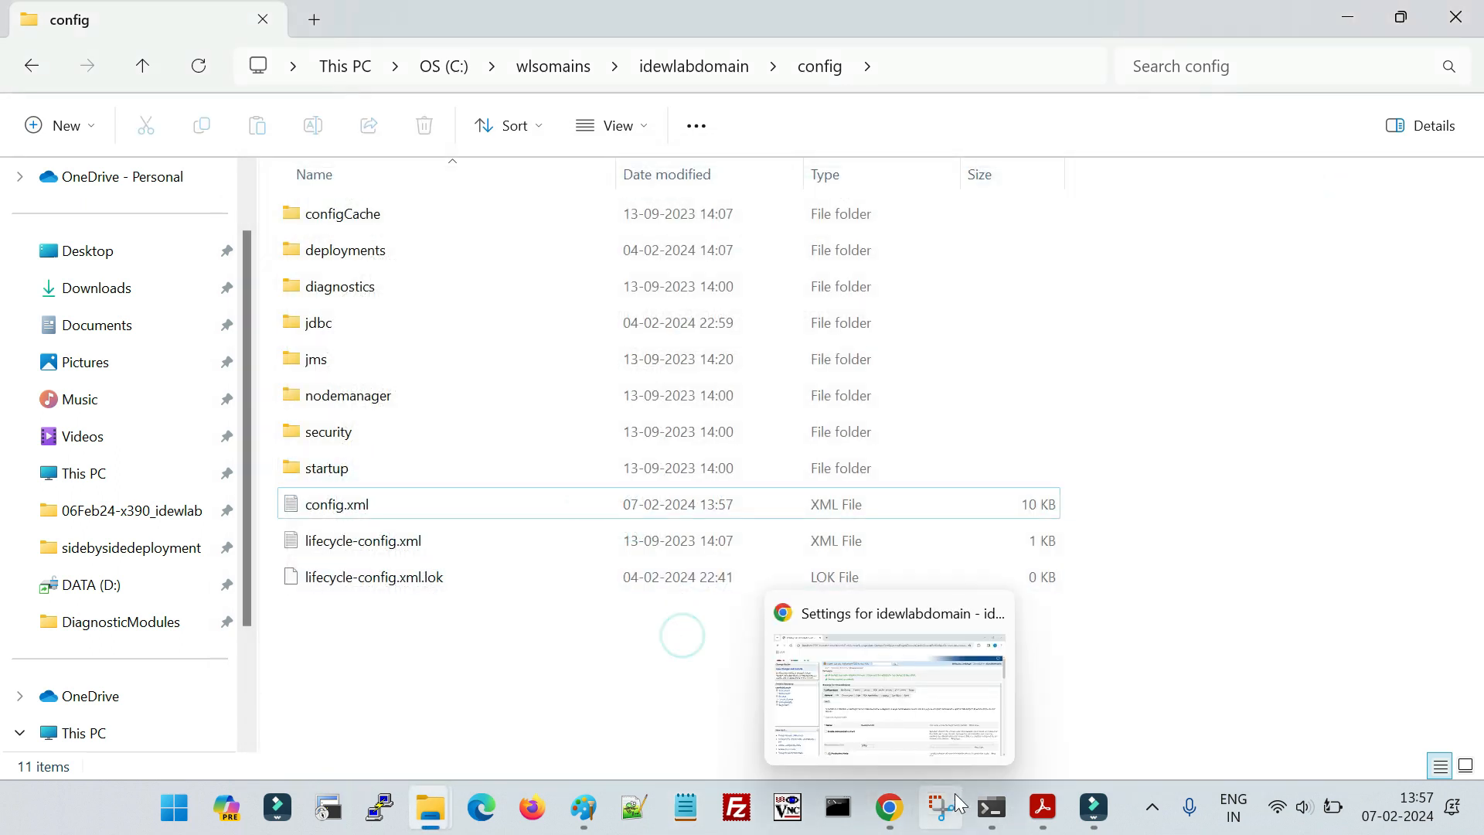
- Switch to Chrome and request idewlabdomain's general settings page in the WebLogic console
click(889, 807)
click(61, 342)
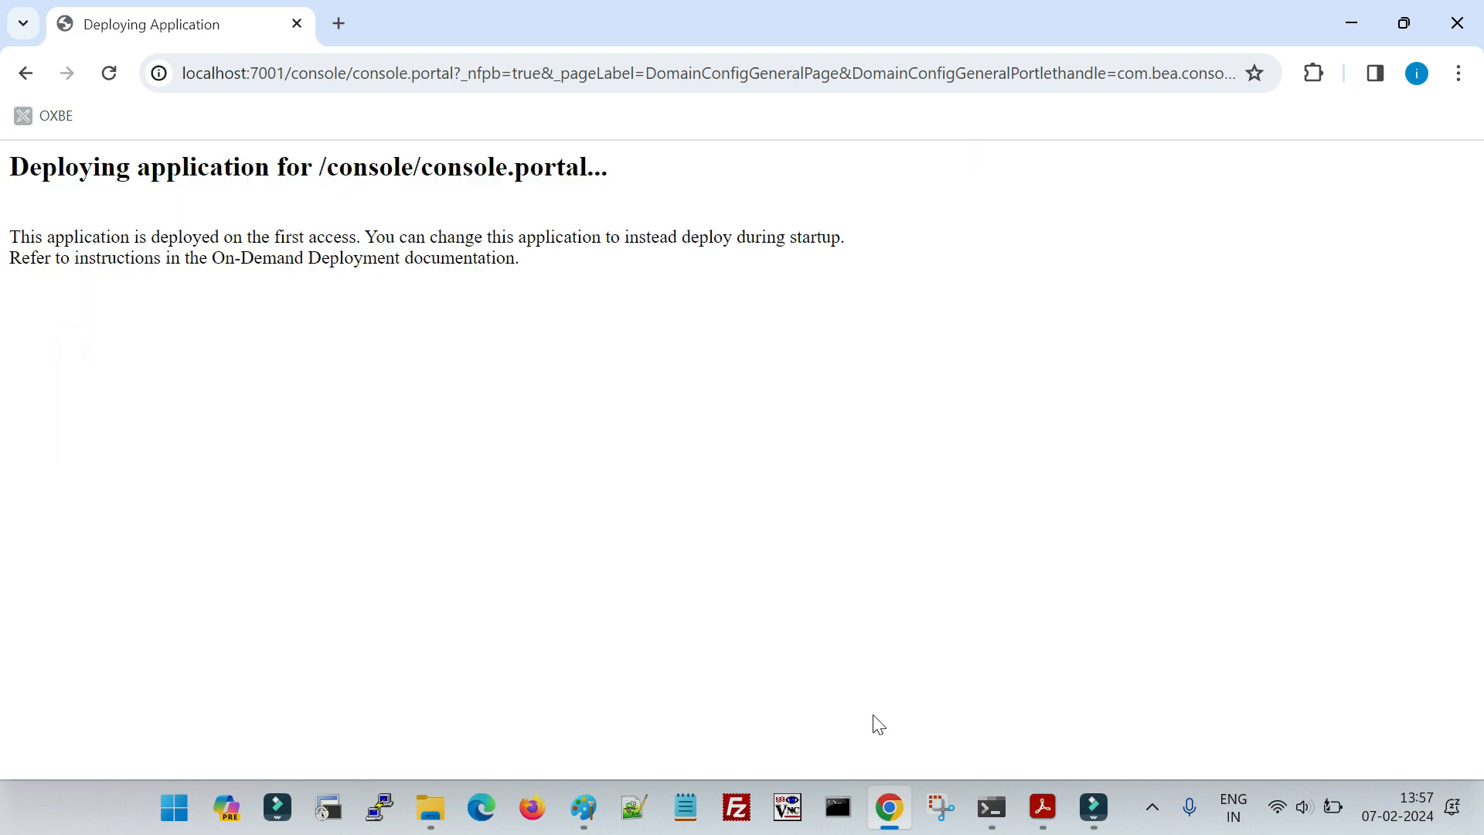
- Return to File Explorer, open idewlabdomain's configArchive folder, and examine config-1.jar and config-2.jar
mouse_move(429, 796)
click(585, 731)
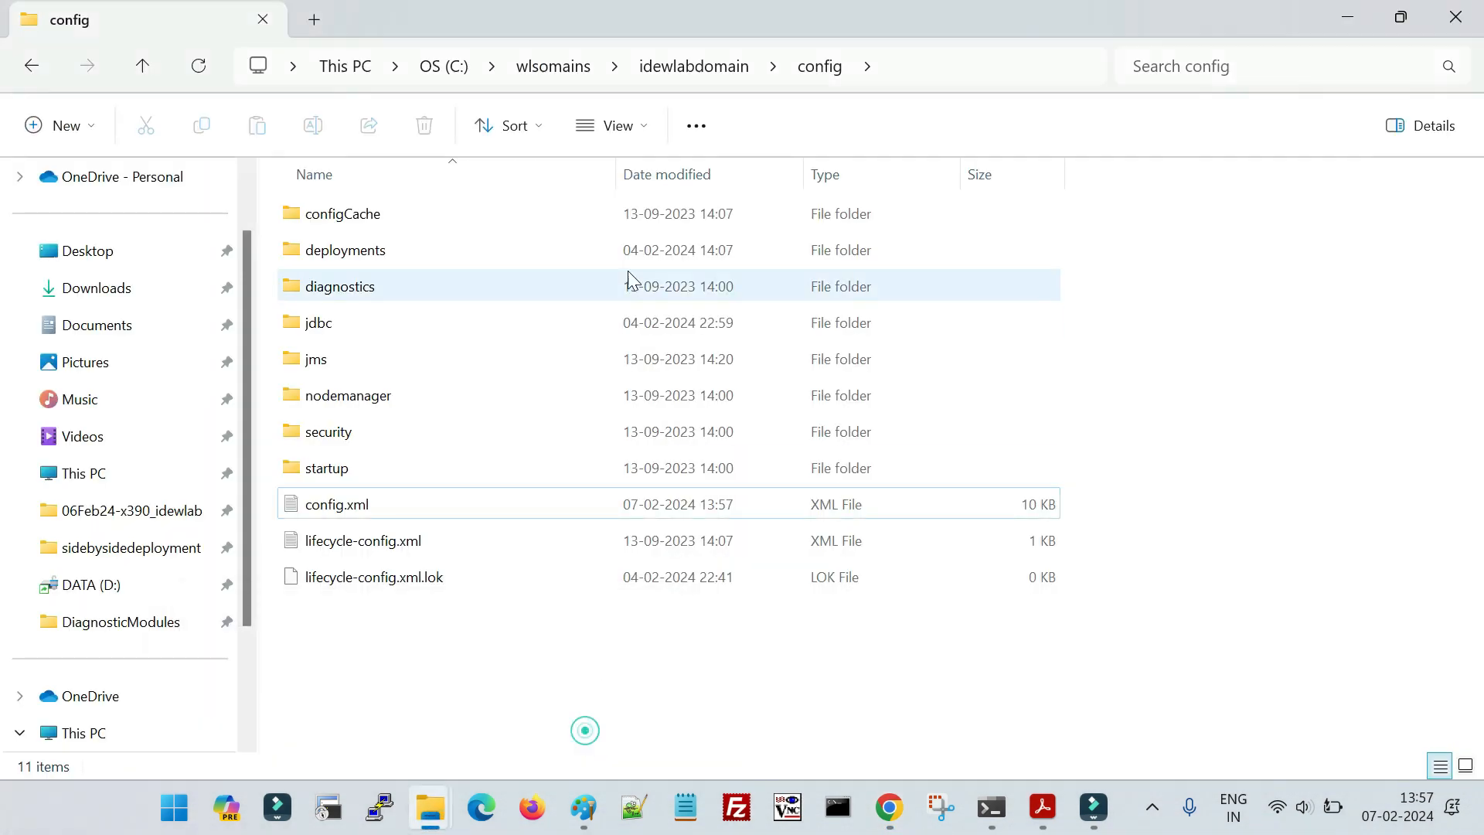
click(692, 72)
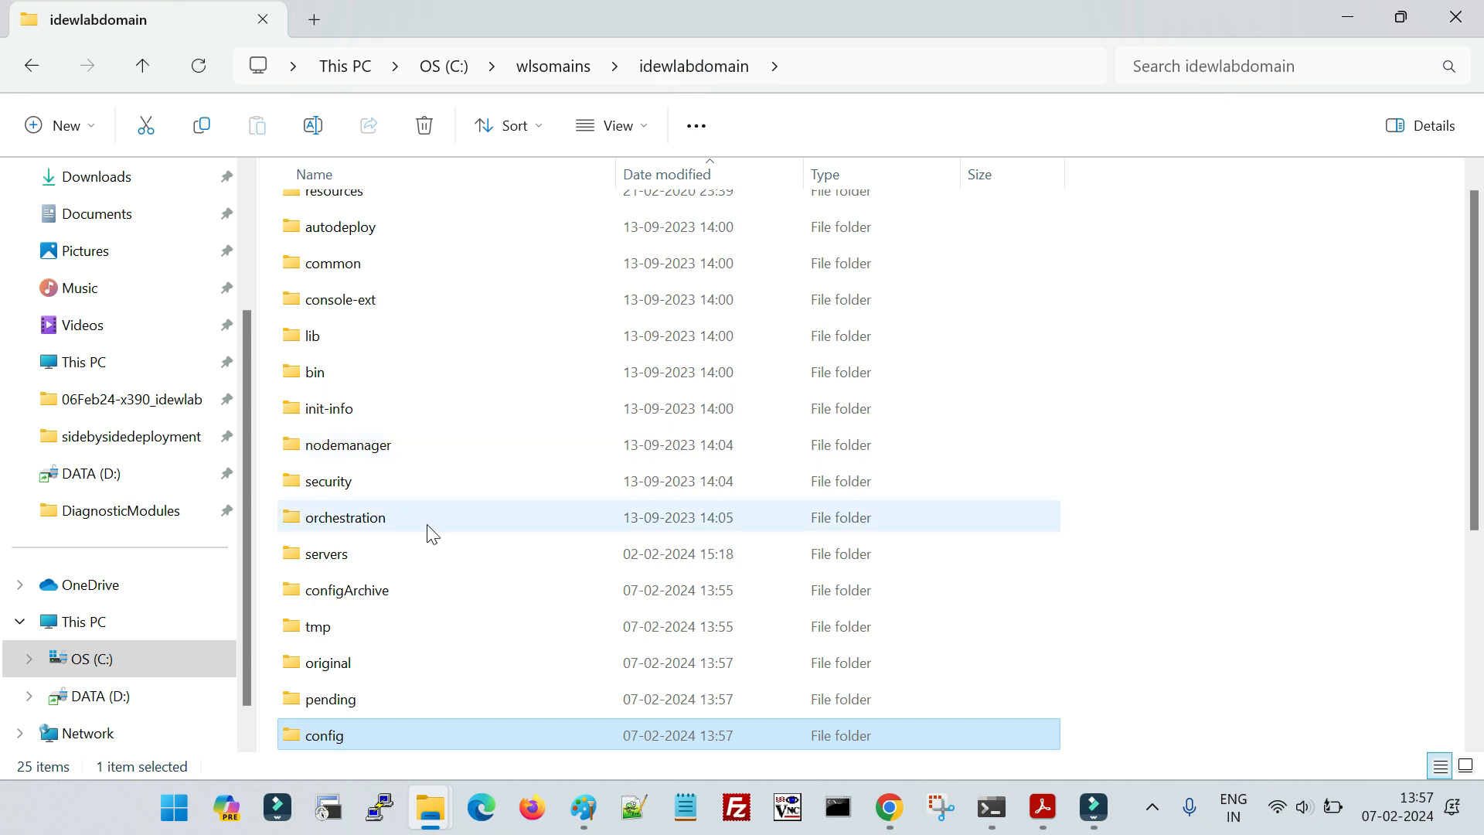
double_click(378, 597)
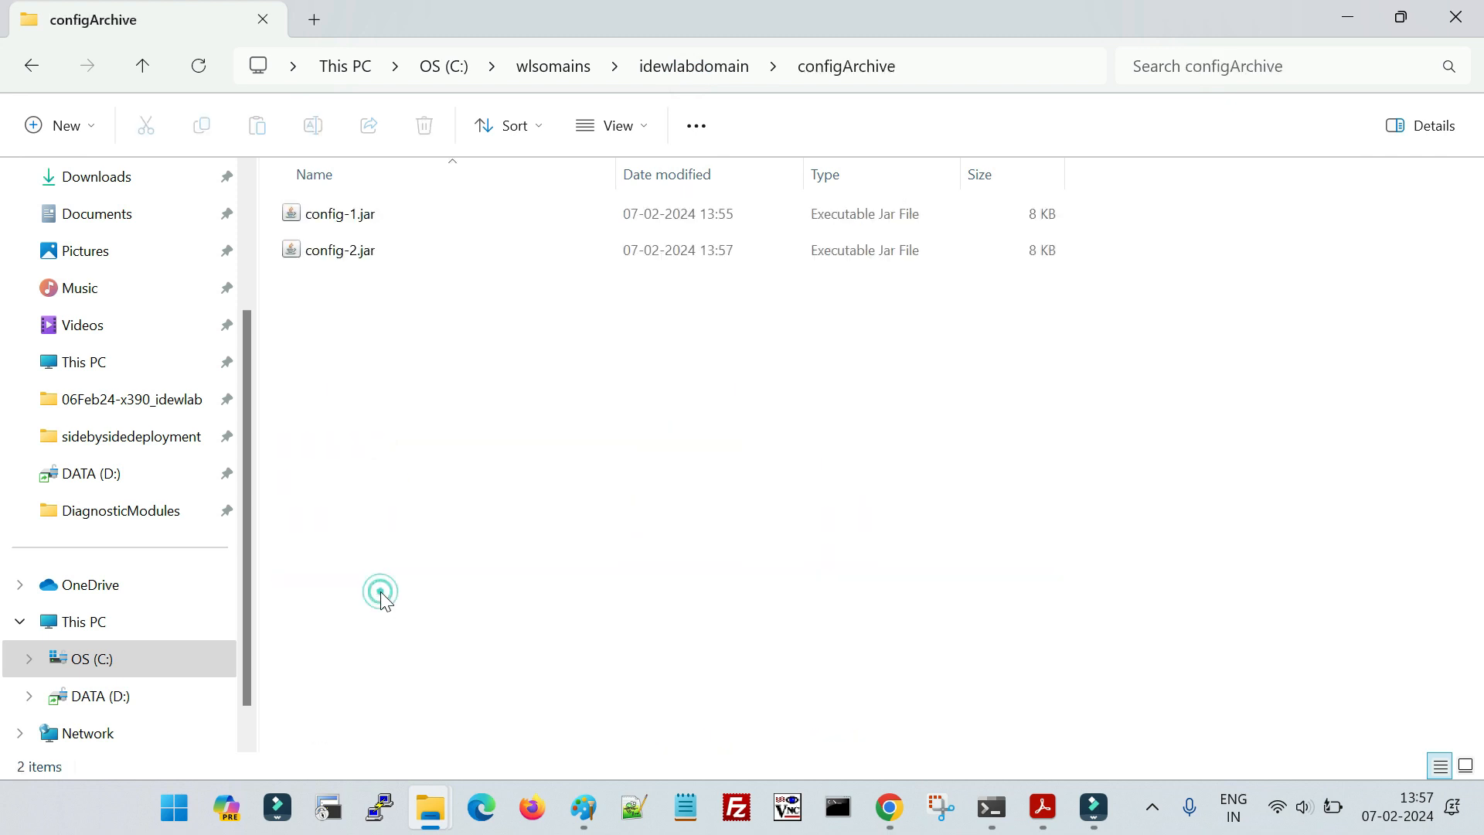
click(394, 226)
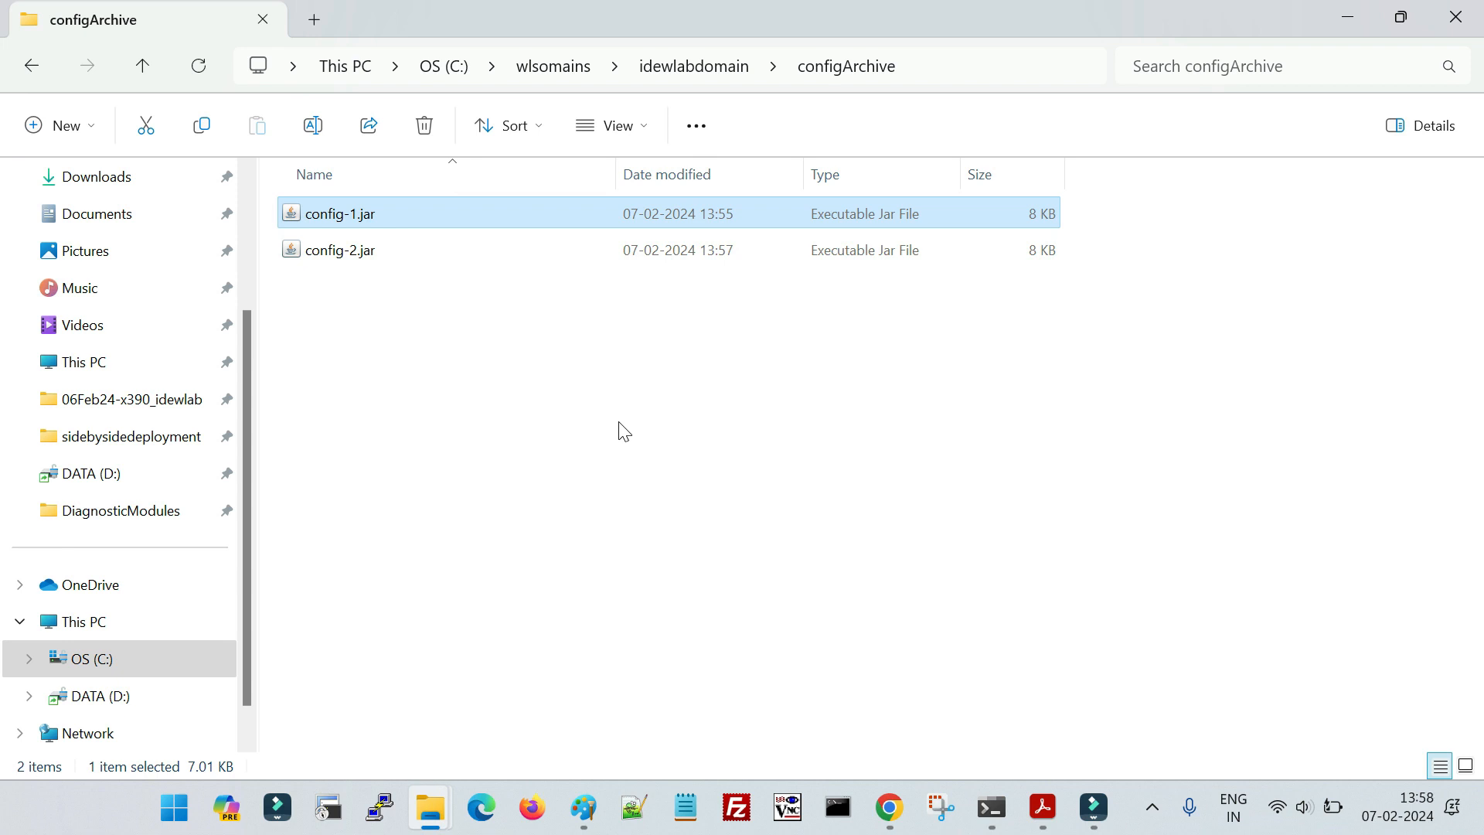
click(344, 258)
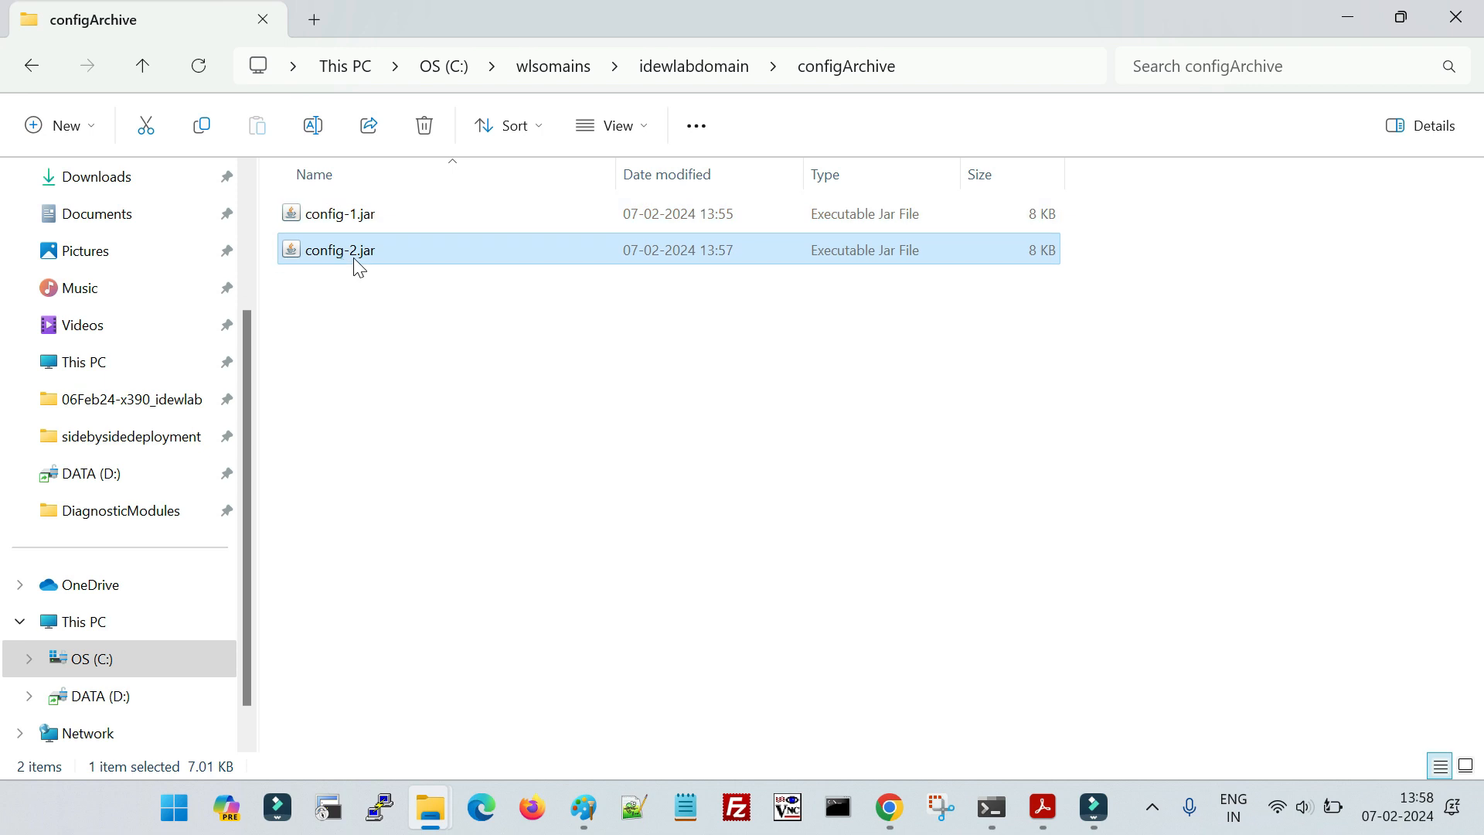
- Start a command prompt in the configArchive folder and extract the newer archive with c:\java8\bin\jar -xvf config-2.jar
click(955, 71)
text(cmd)
key(Return)
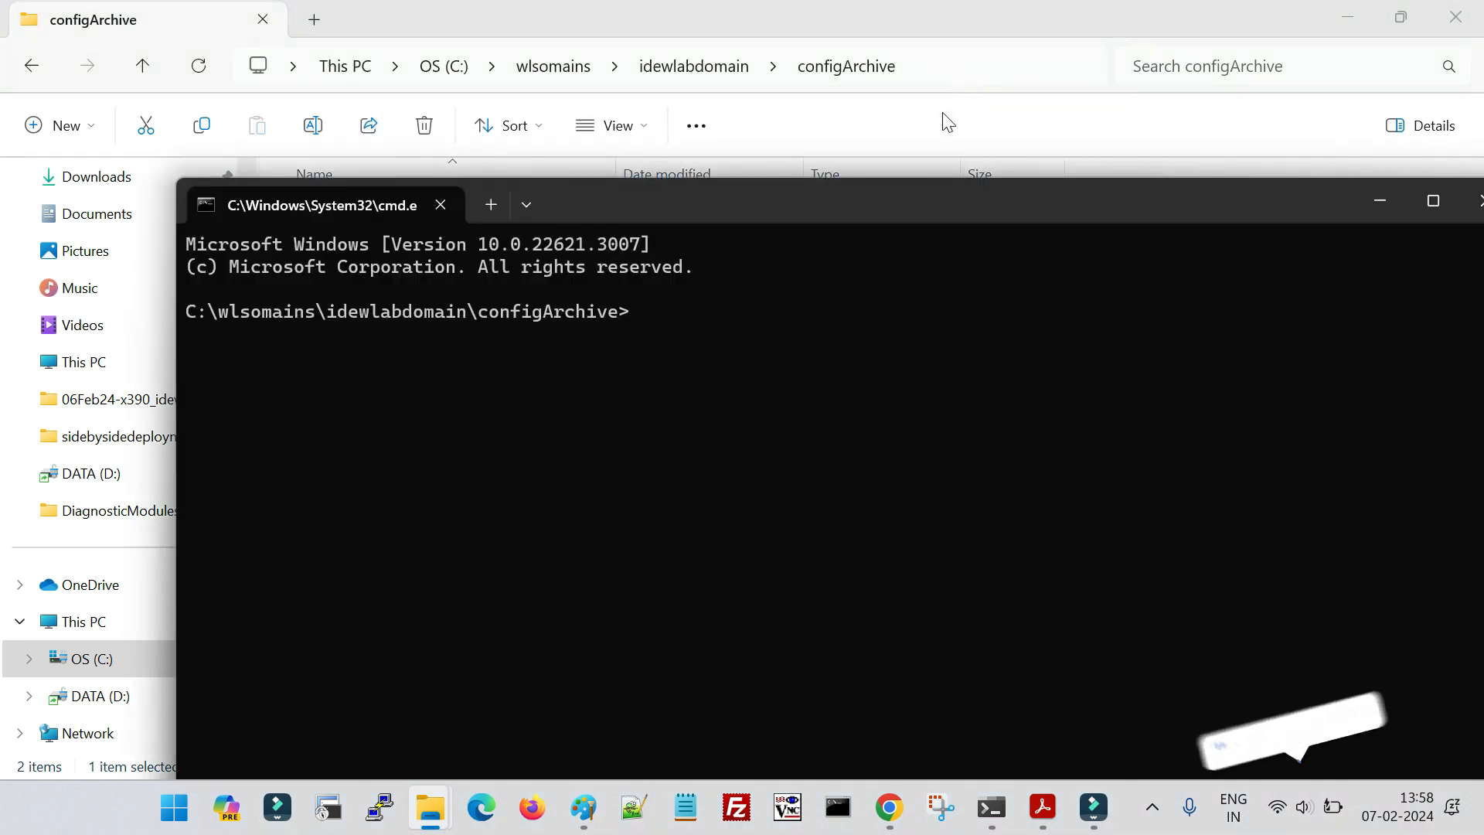
double_click(989, 202)
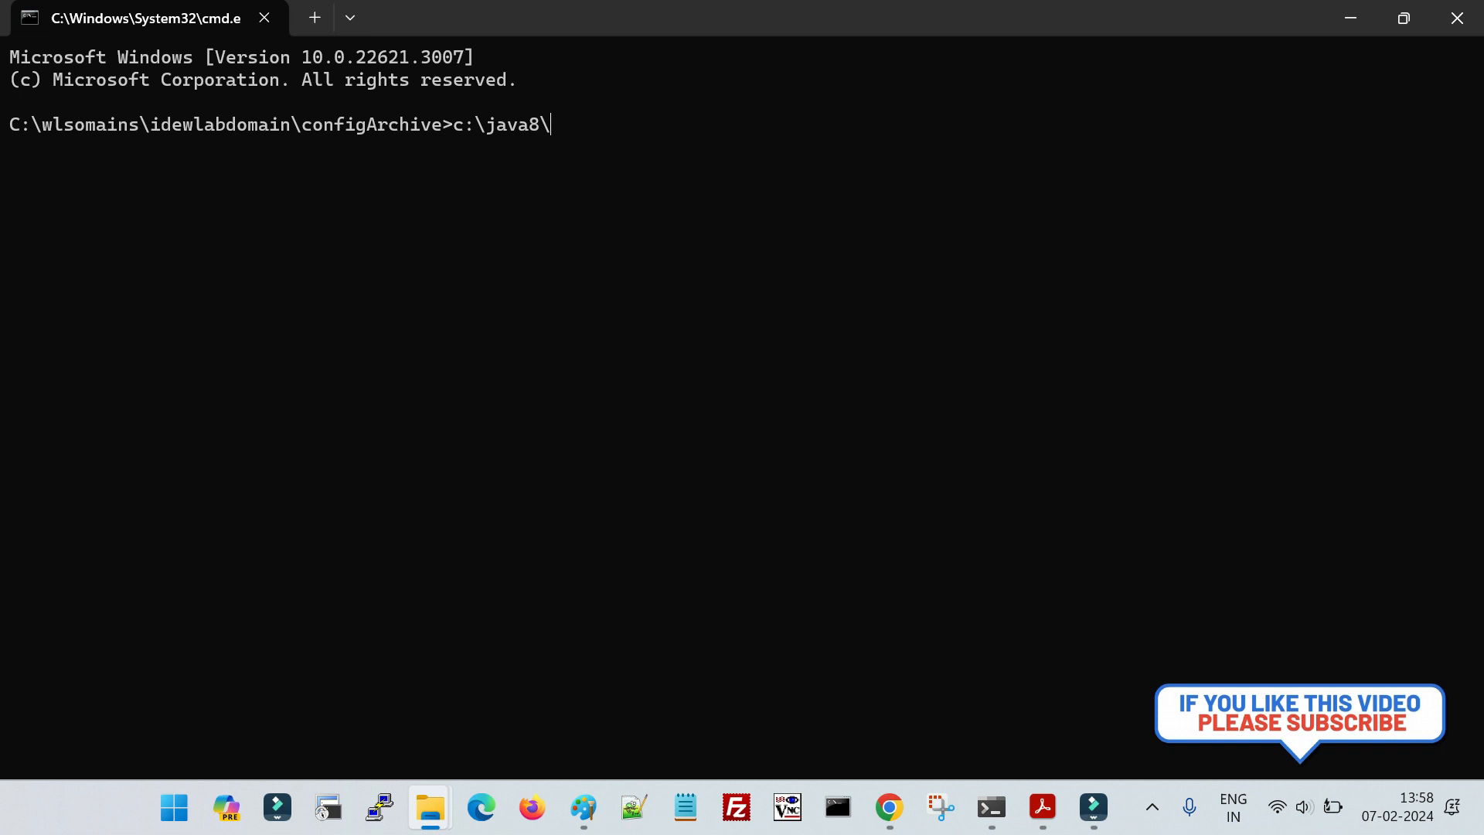
text(c:\java8\bin\jar)
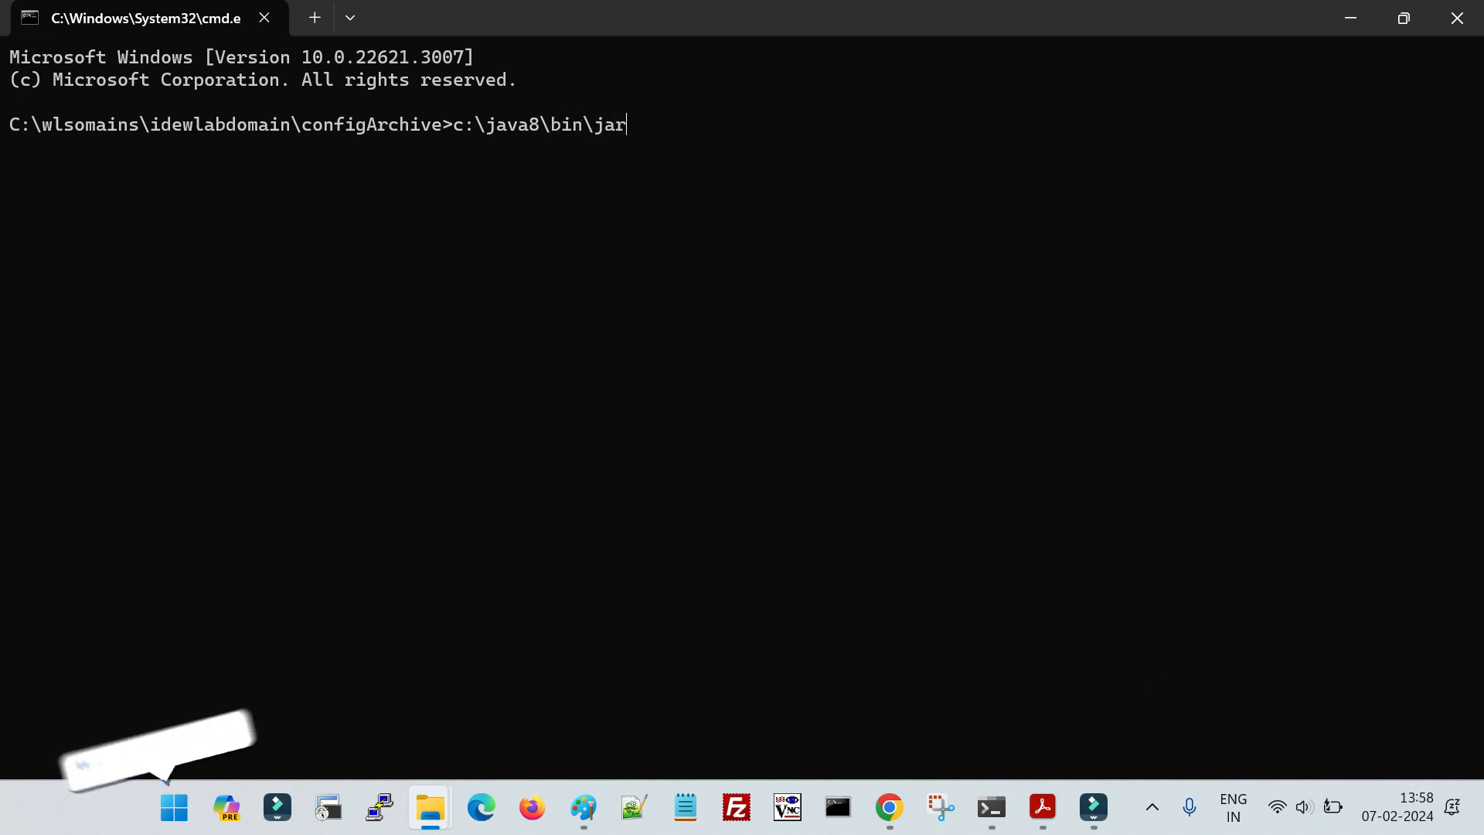
text( -xvf config-1.jar)
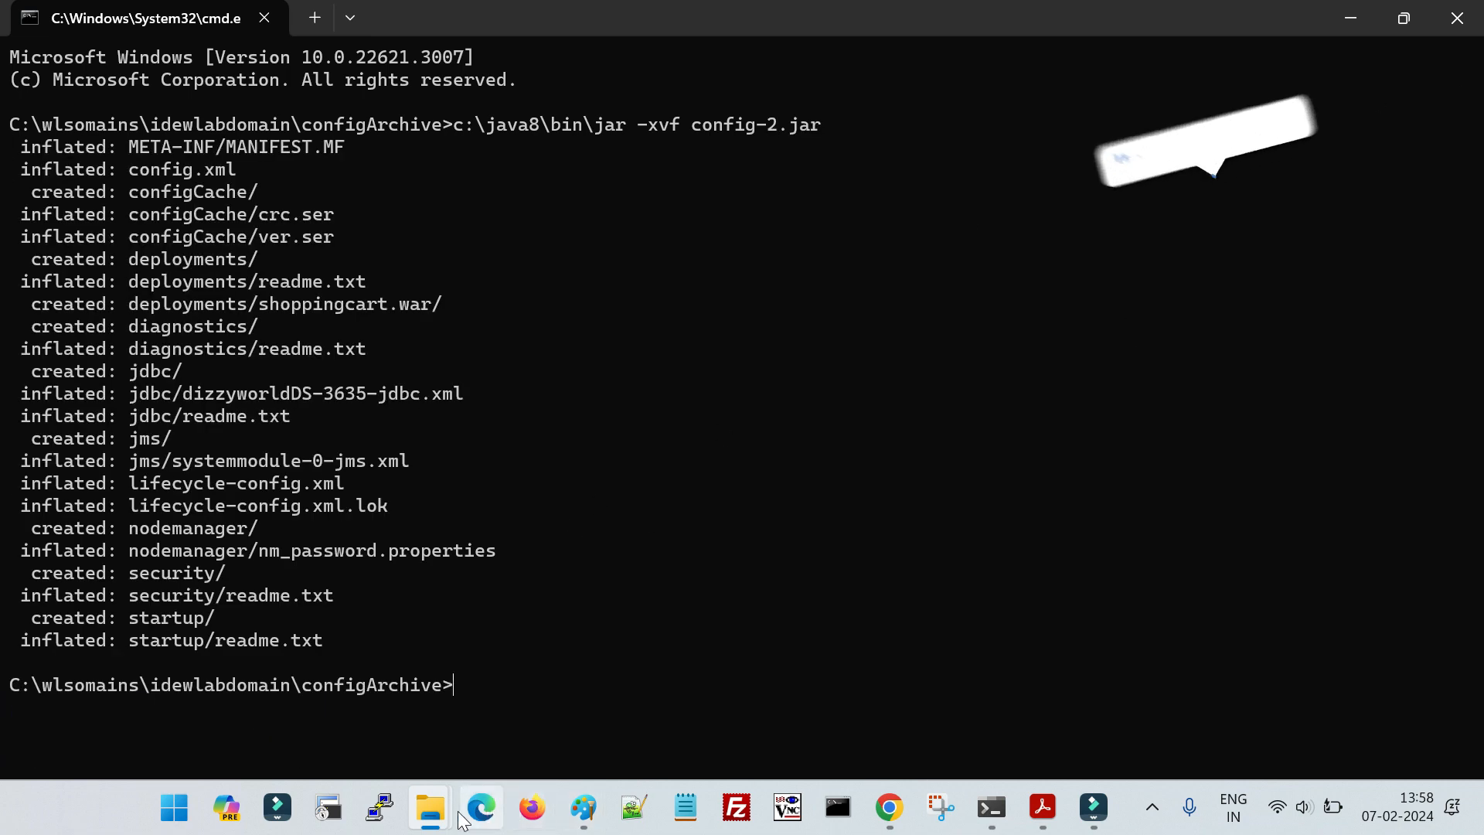
- Switch back to File Explorer and open the extracted config.xml in the configArchive folder
mouse_move(433, 804)
click(502, 680)
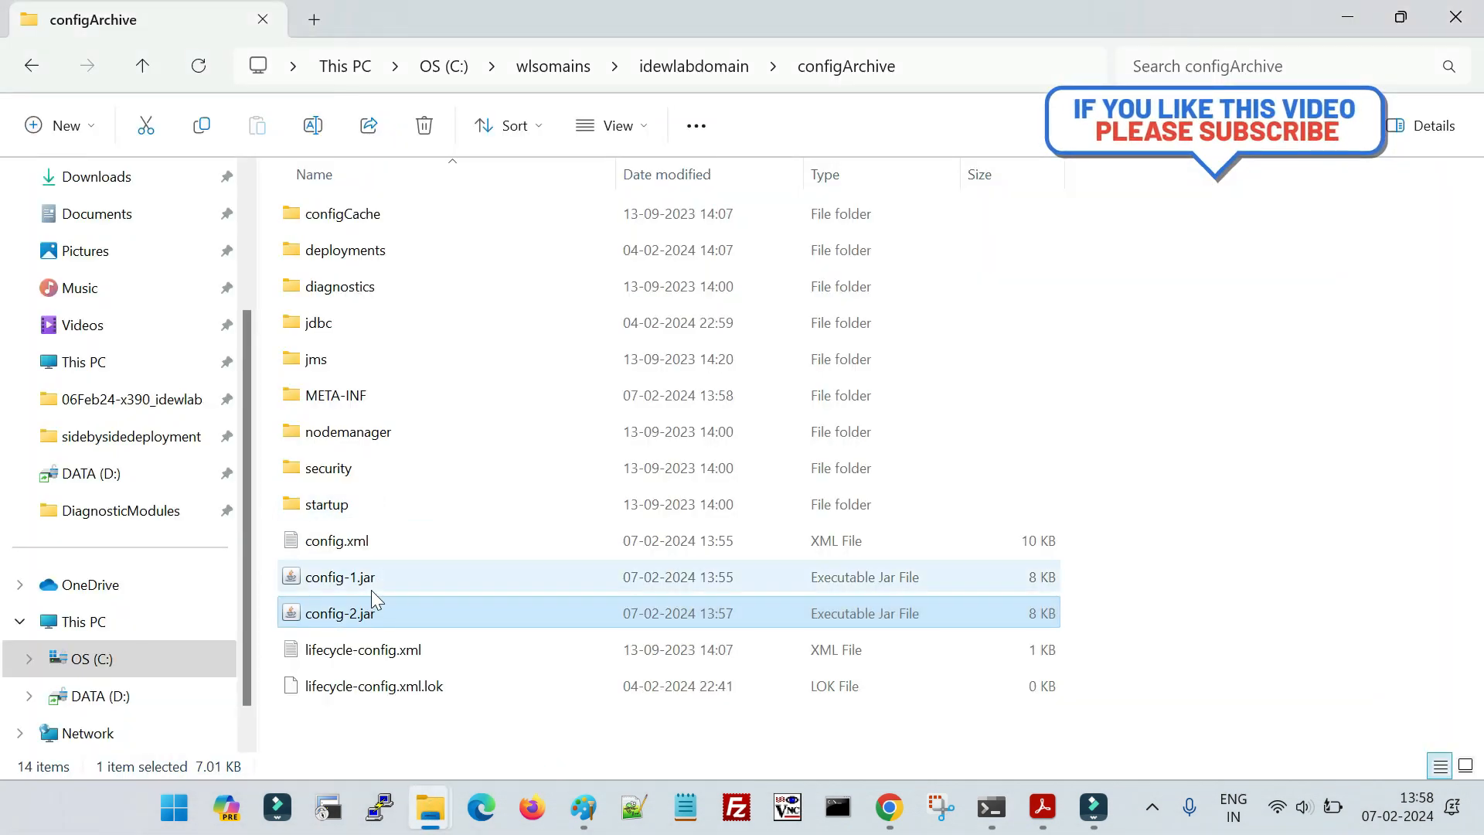
click(356, 544)
double_click(356, 544)
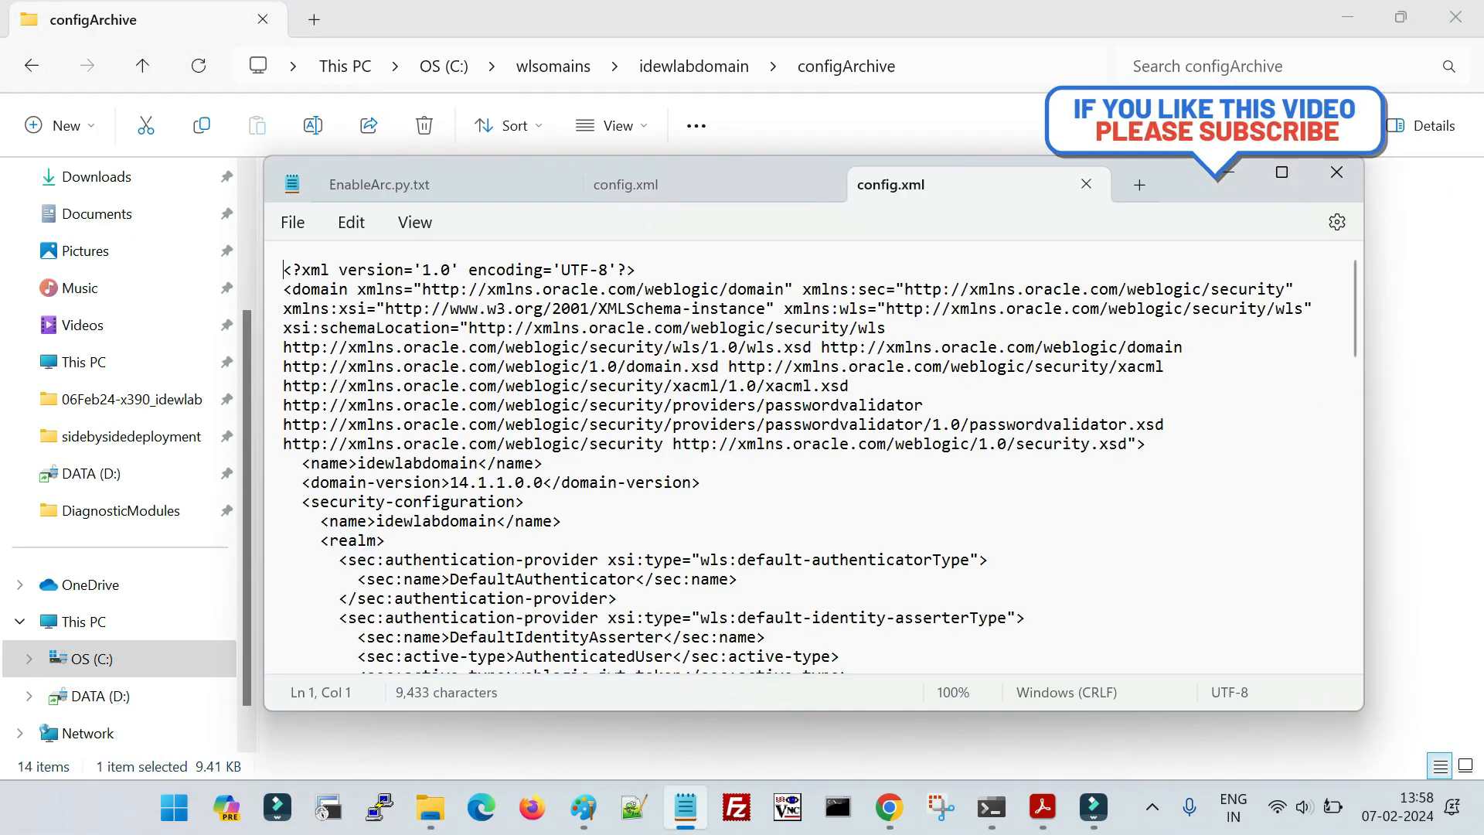
- Search the archived config.xml for "session" and highlight the session-timeout entry under admin-console to examine its value
key(ctrl+f)
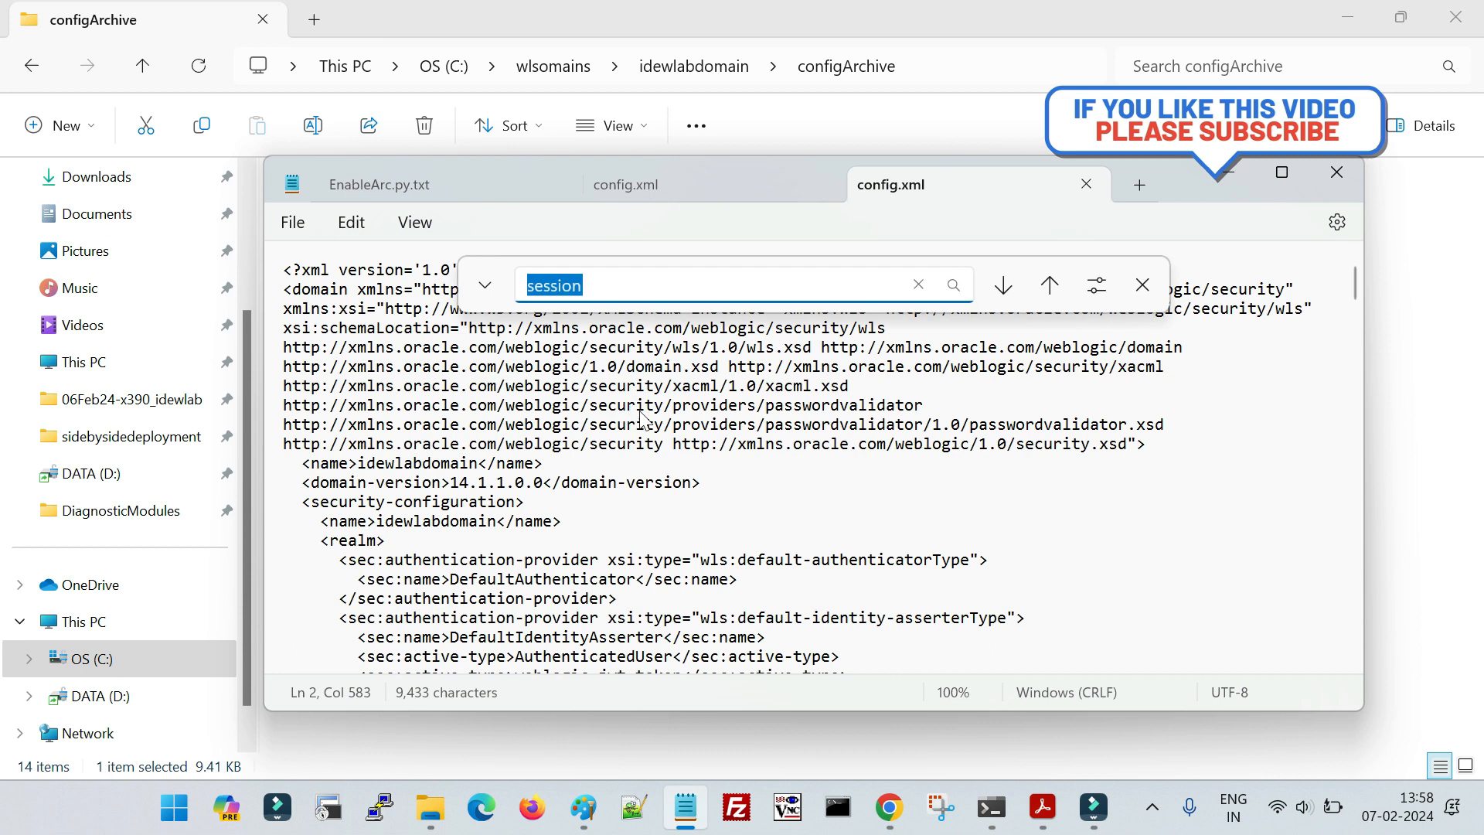
key(Return)
scroll(594, 507, down, 1)
click(413, 523)
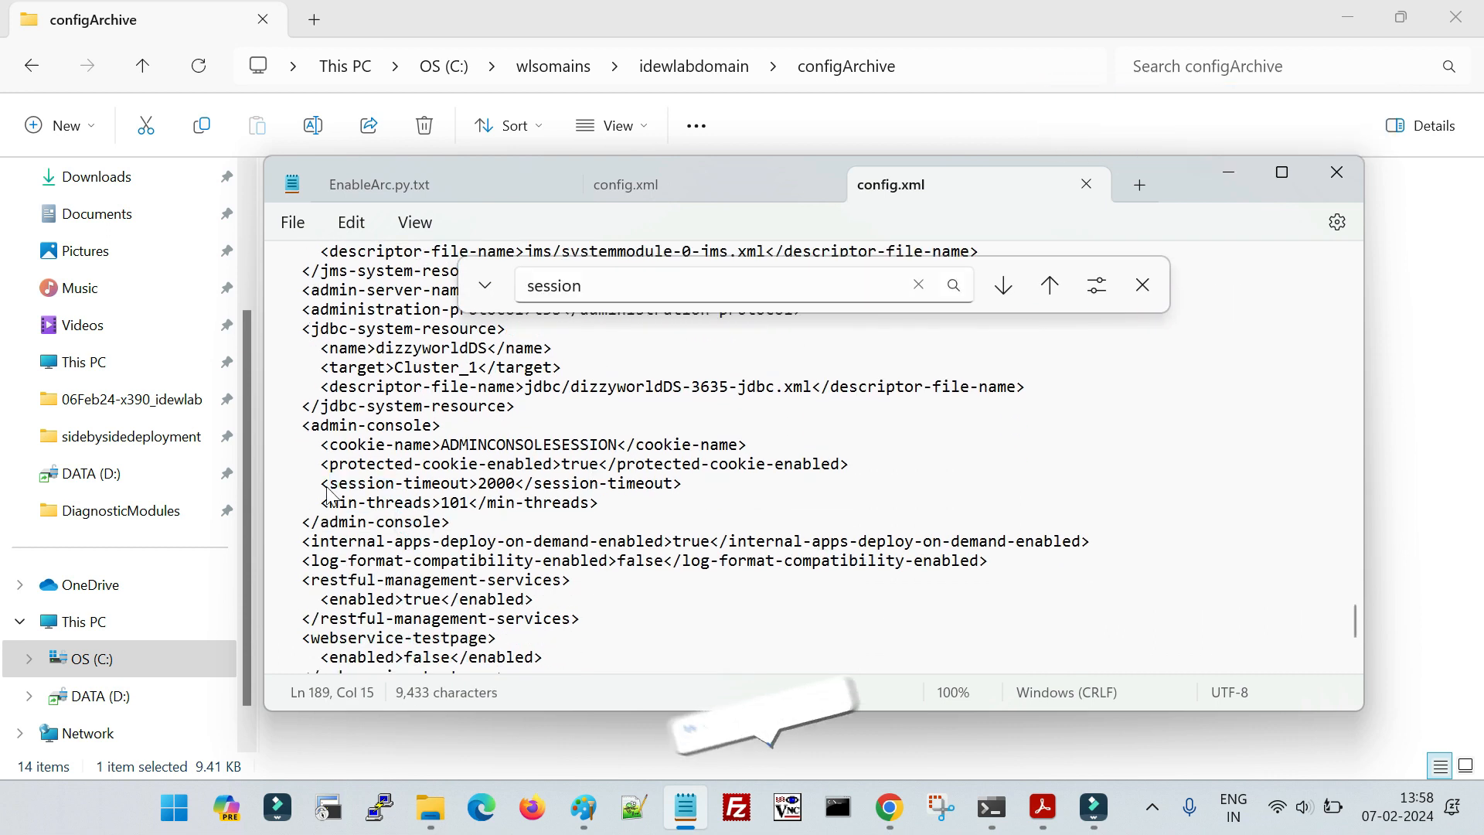
drag(329, 484, 690, 490)
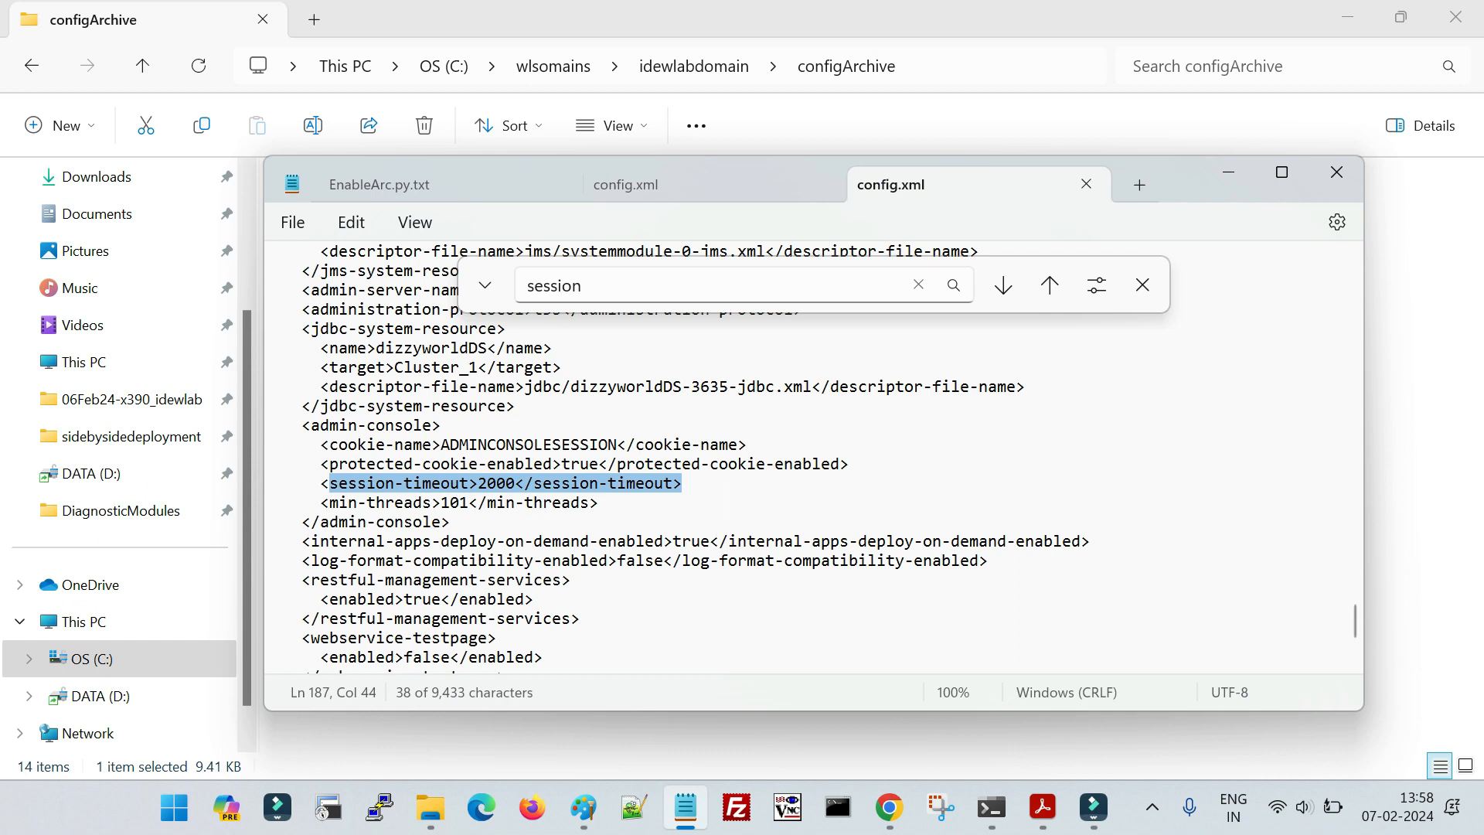
- Switch to the configuration archiving lab PDF in Acrobat, review its backup validation pages, and return to the table of contents
click(1042, 806)
scroll(845, 642, down, 5)
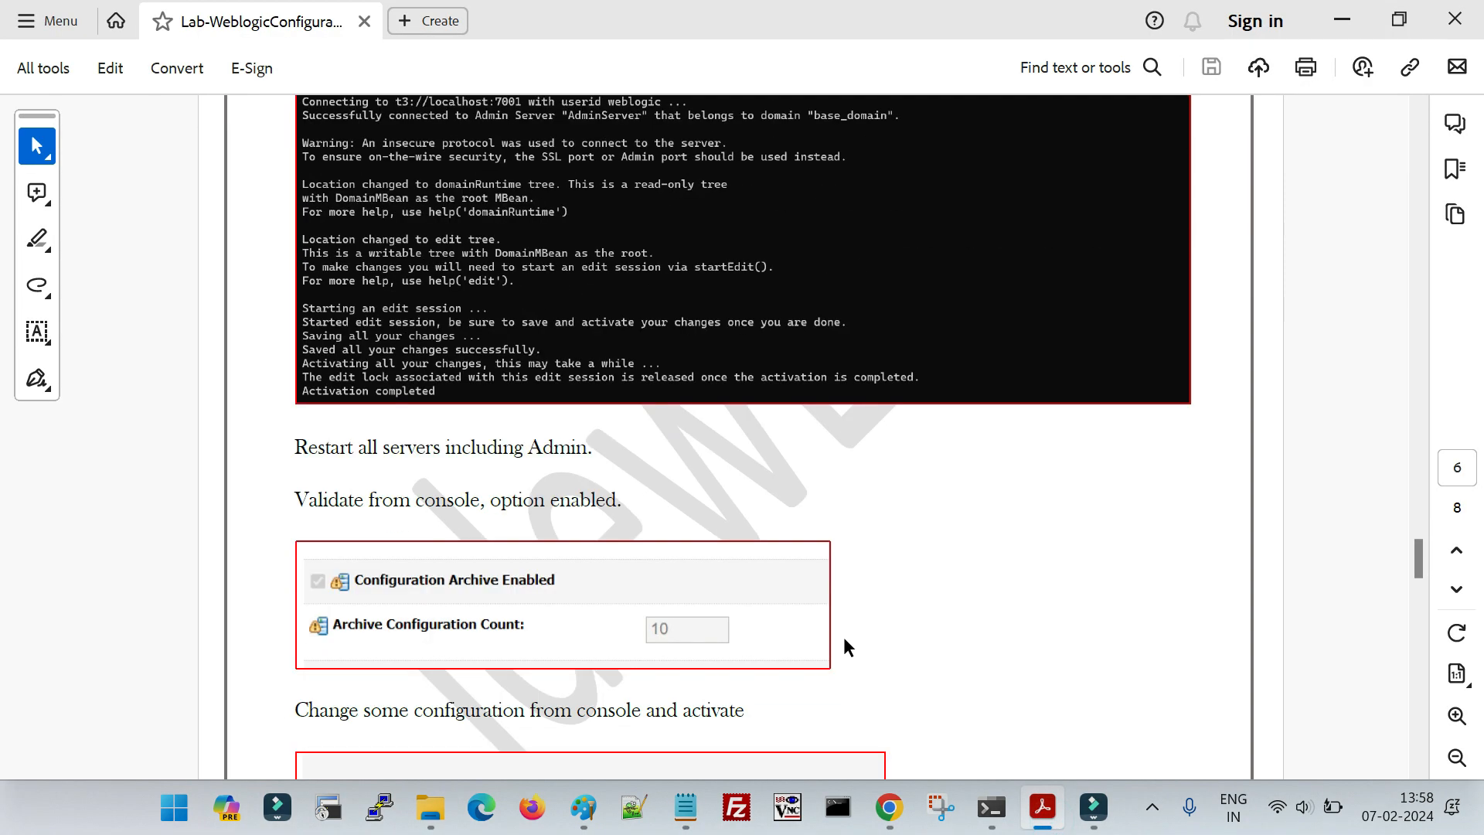
scroll(842, 637, down, 10)
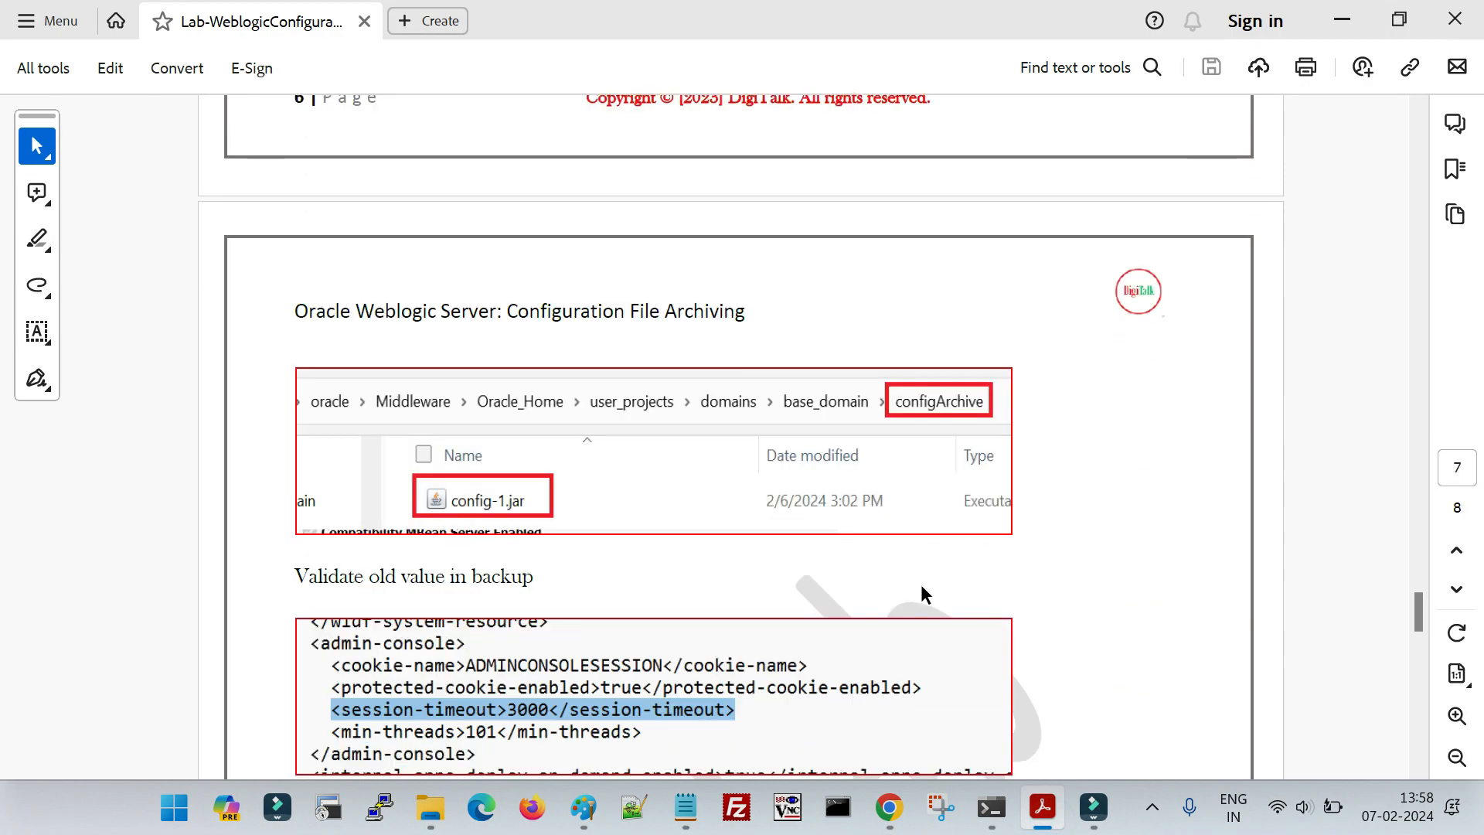
scroll(916, 592, down, 3)
scroll(910, 595, down, 6)
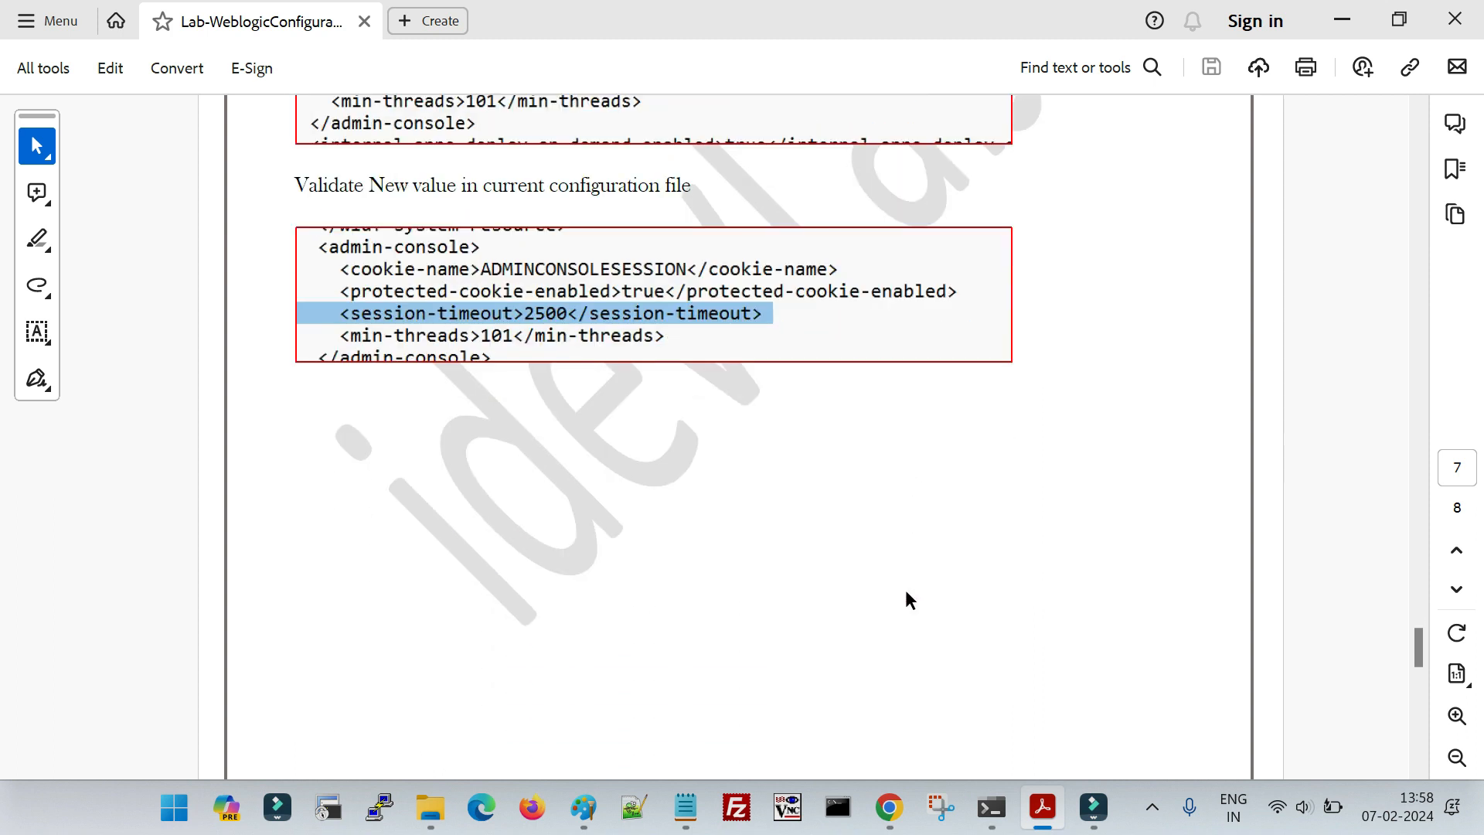
scroll(906, 592, down, 6)
drag(1417, 661, 1436, 144)
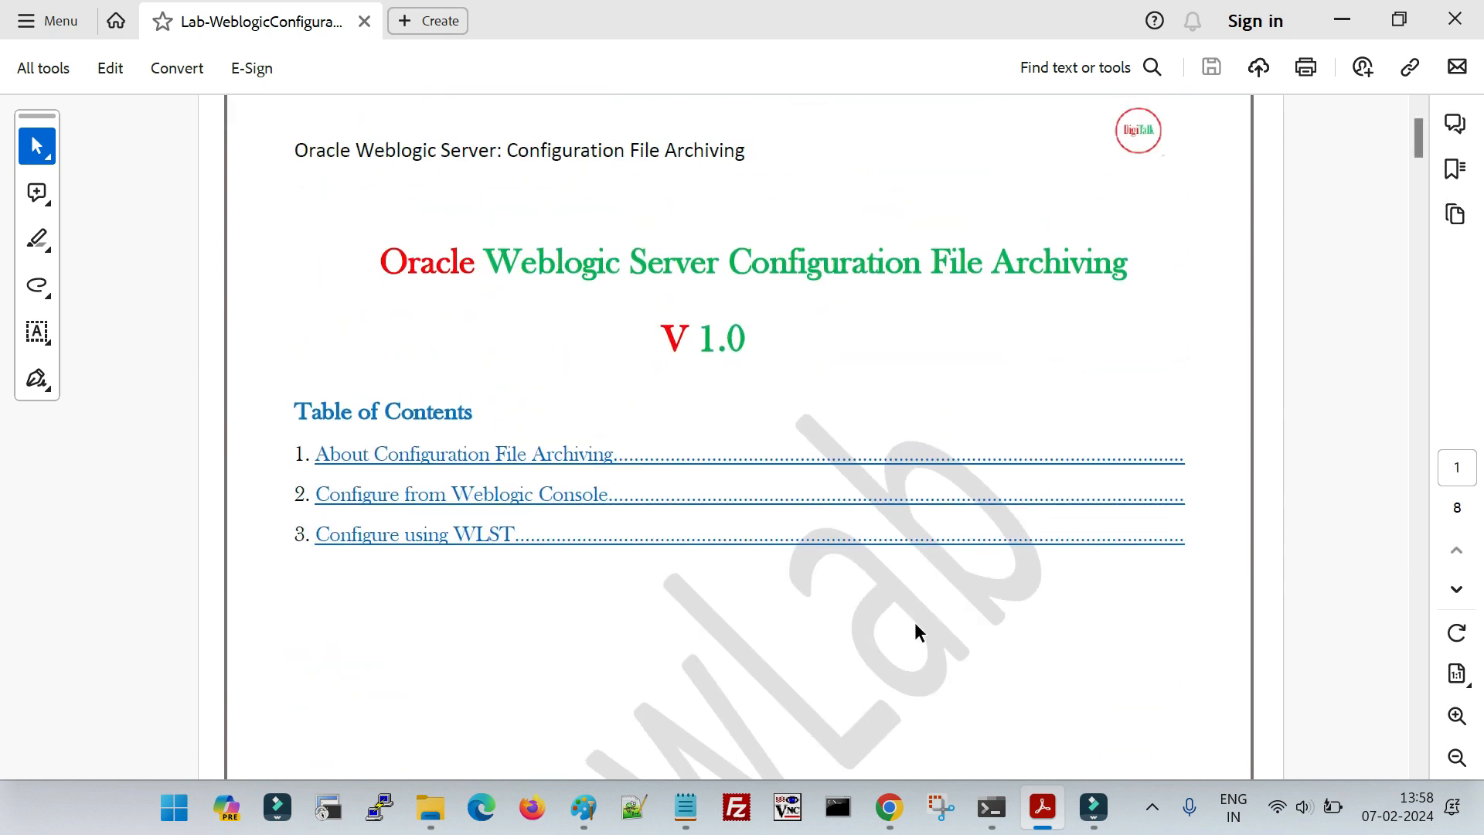
scroll(915, 625, up, 1)
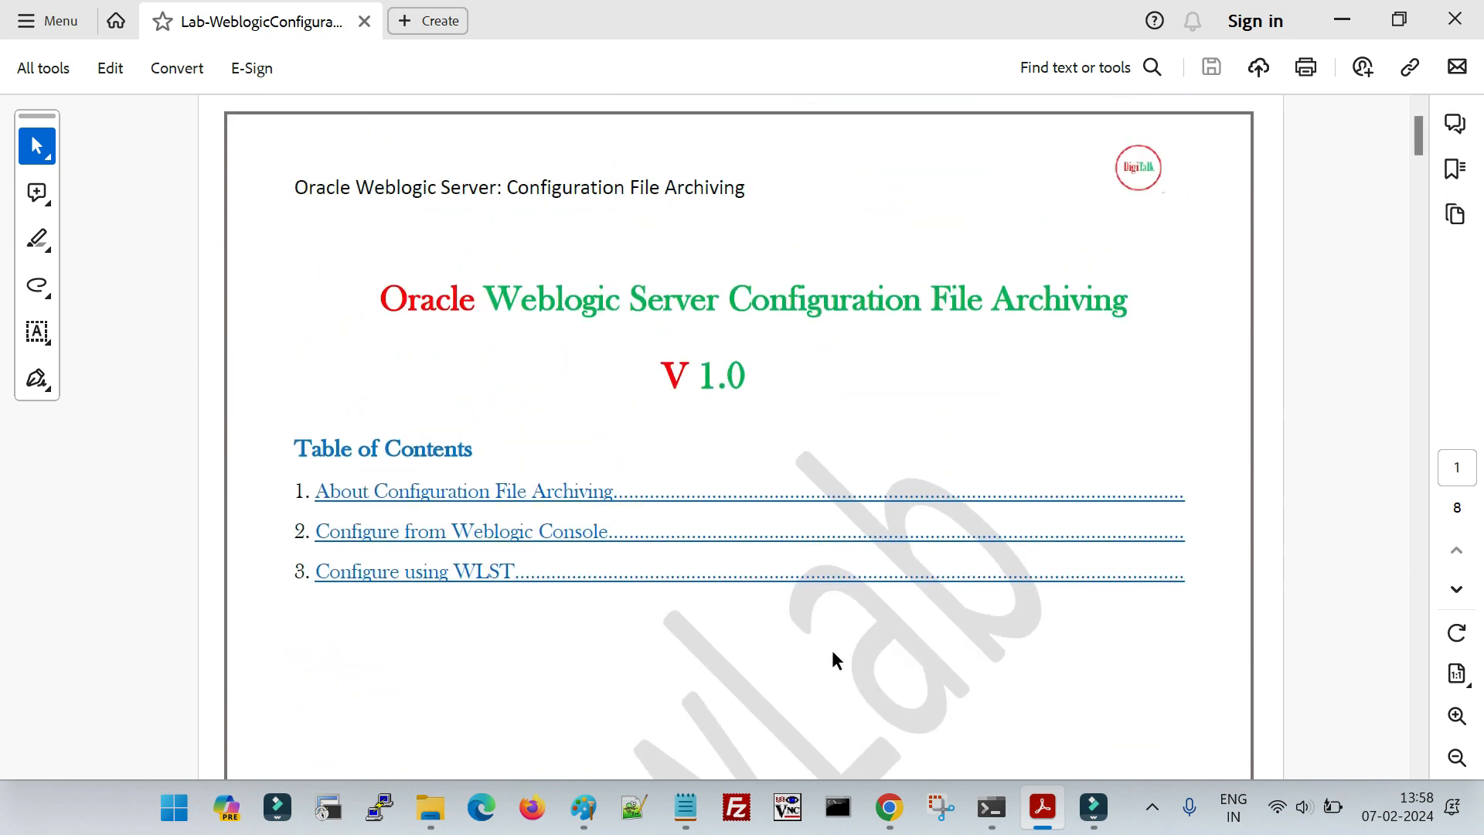